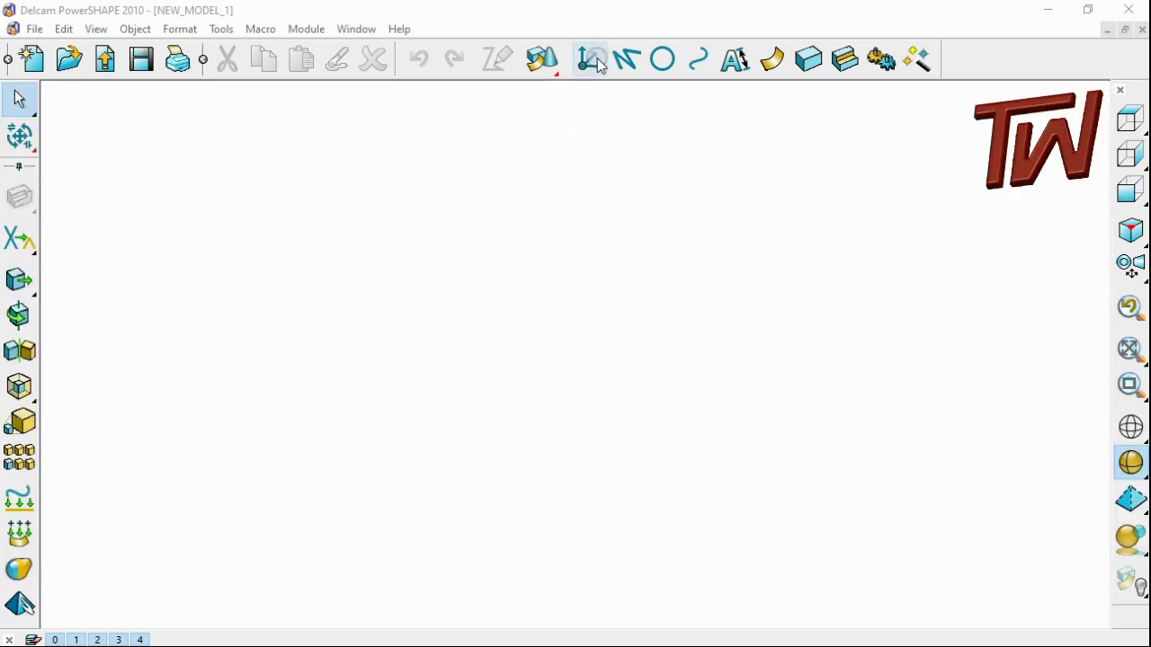
Create a workplane in the middle of the empty model.
click(590, 59)
click(534, 371)
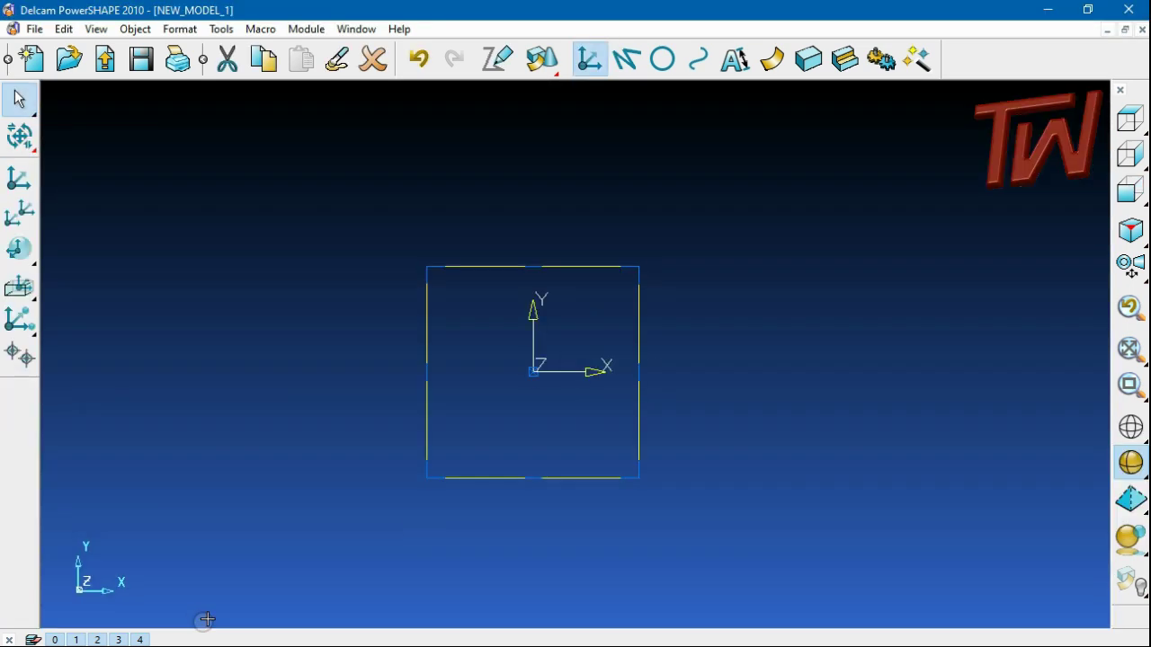
Draw a full circle centred on the workplane origin and set its radius to 26.
click(628, 61)
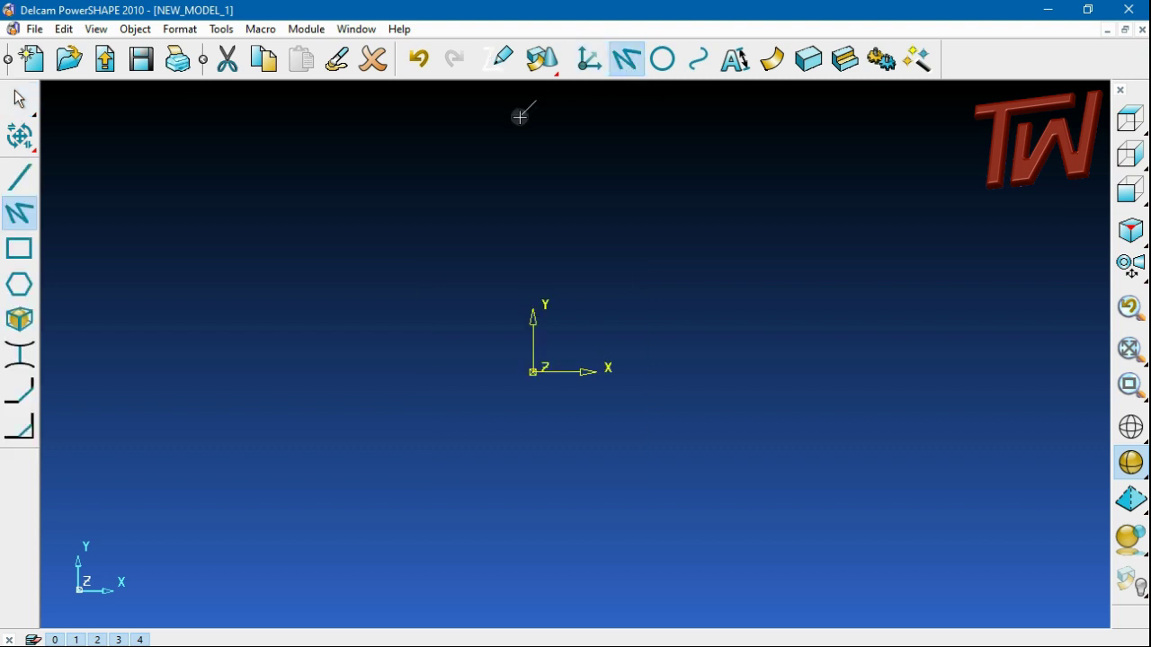
click(21, 251)
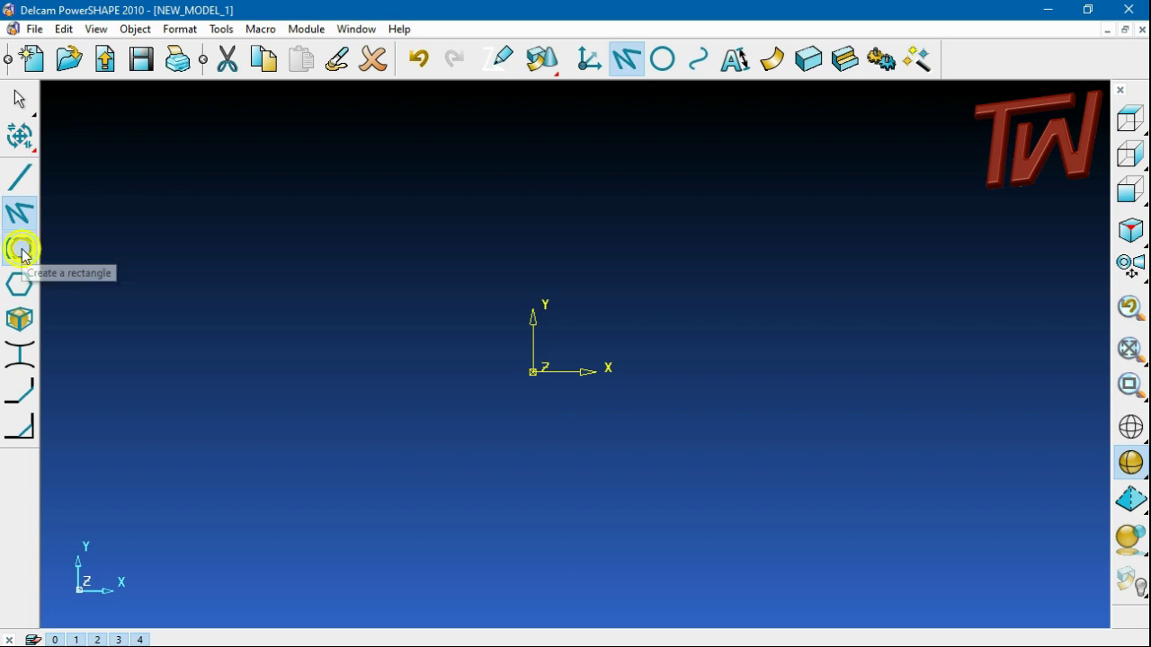
click(663, 58)
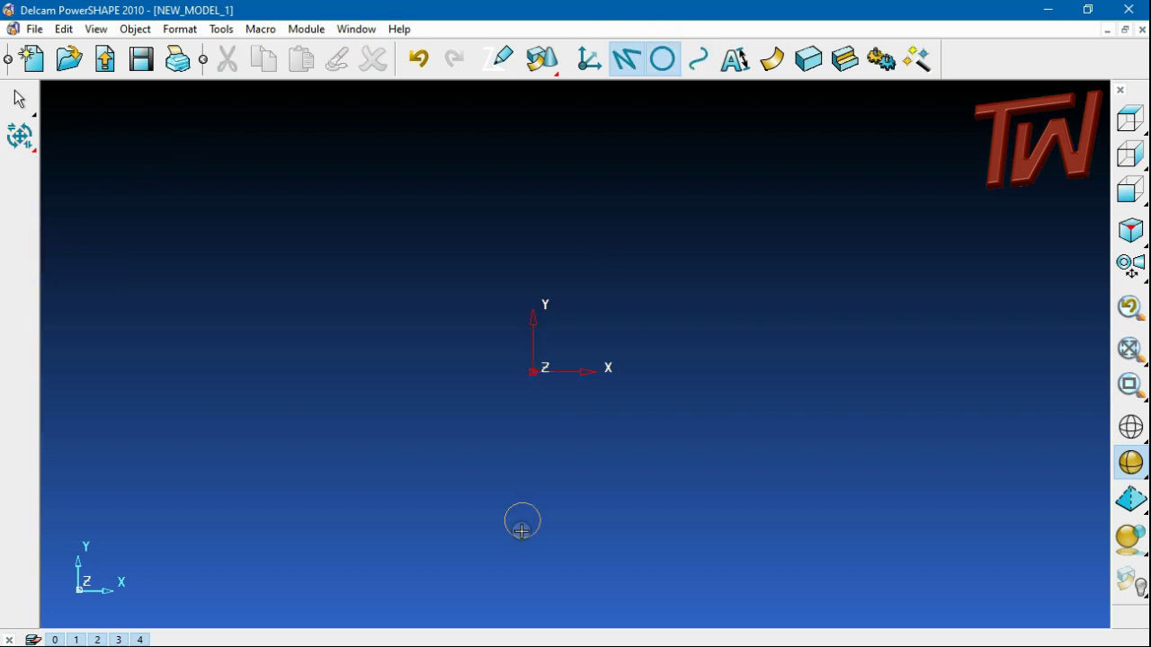
click(532, 370)
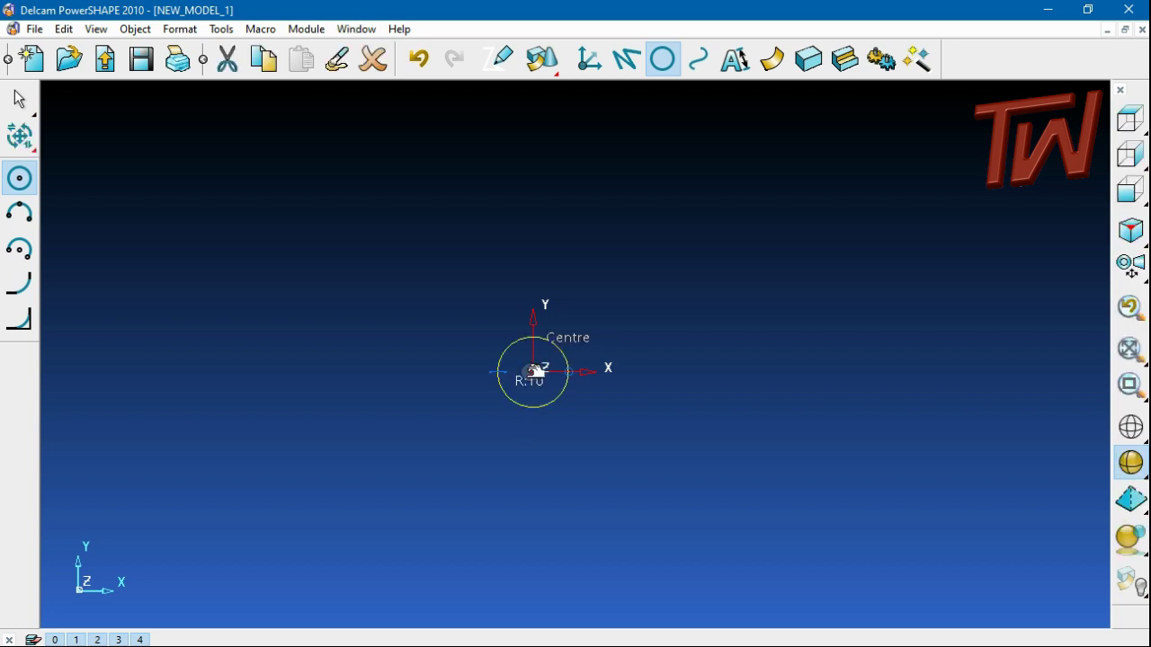
double_click(537, 411)
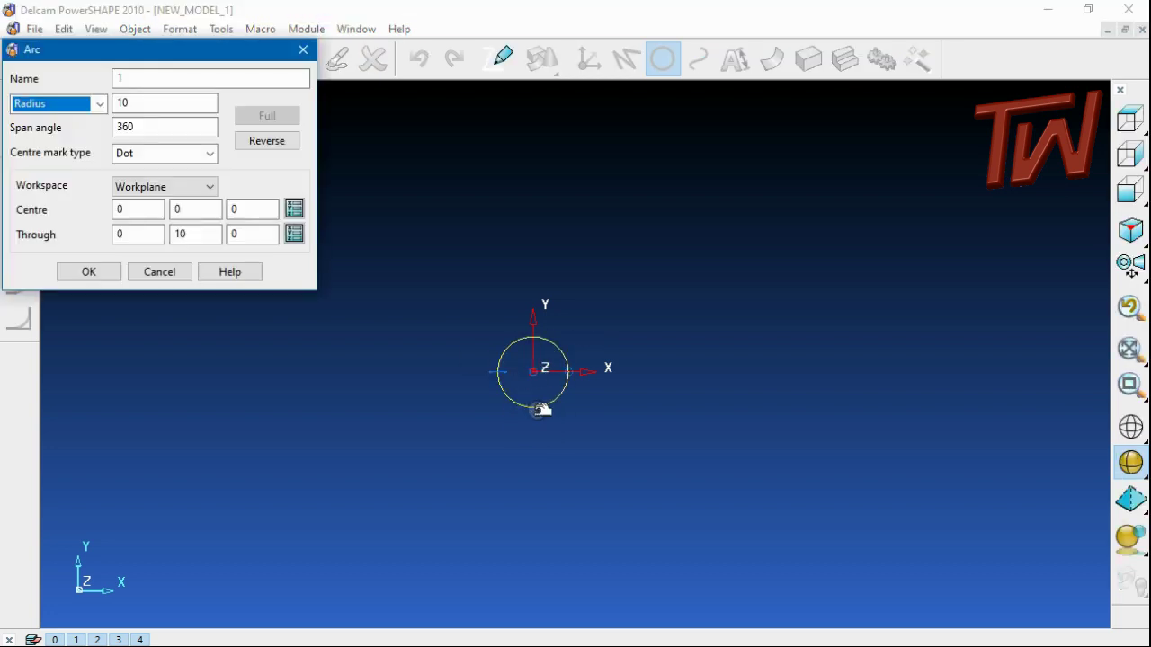
double_click(154, 106)
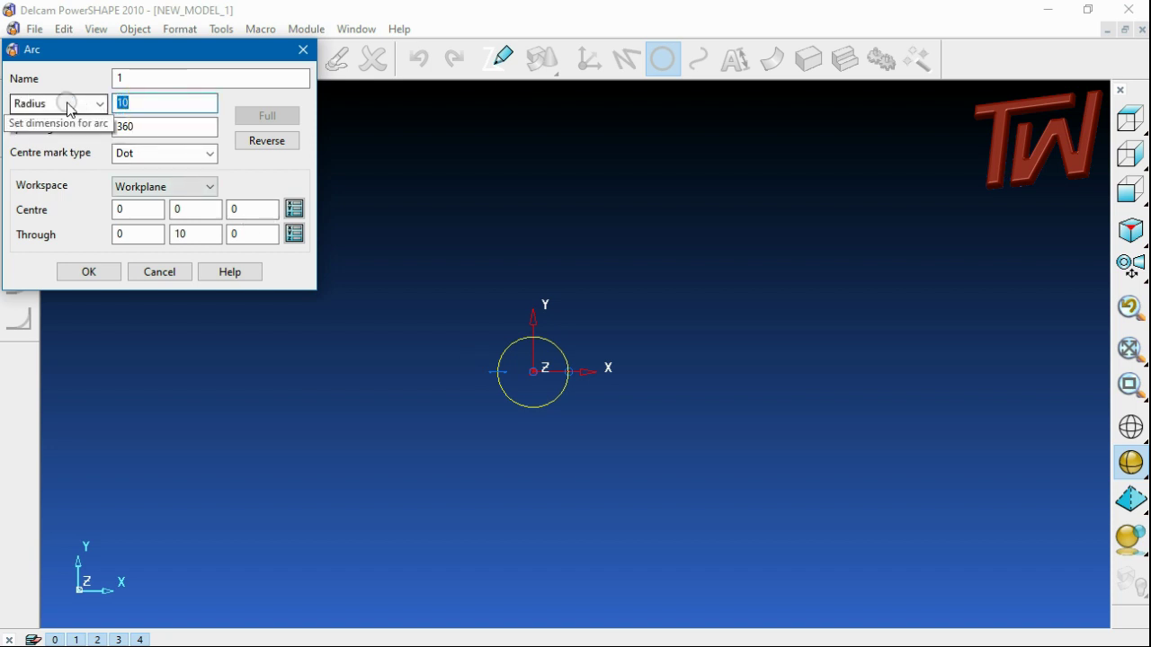
text(26)
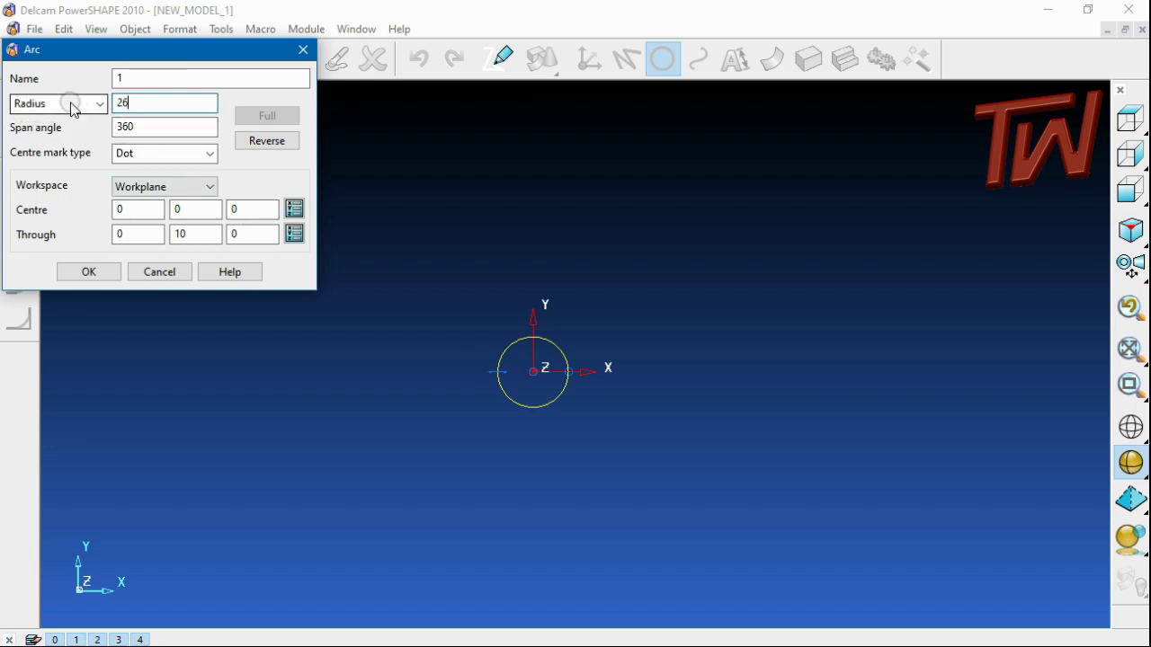
click(88, 272)
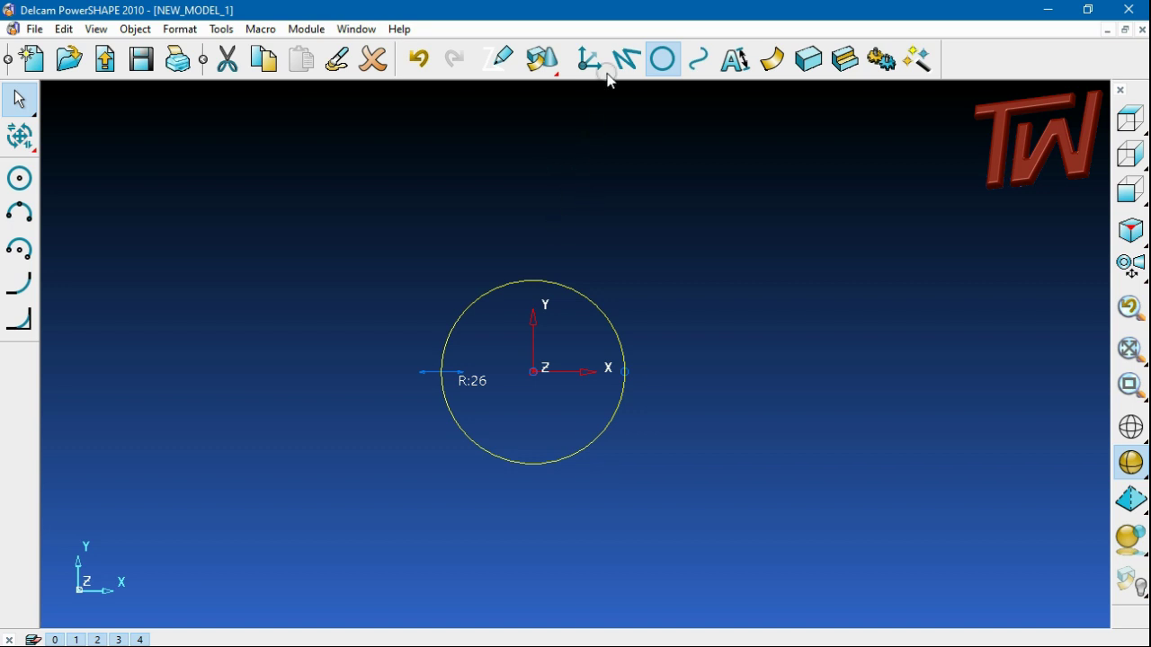
Draw a rectangle from the workplane origin that encloses the circle's lower-right quarter.
click(627, 58)
click(19, 249)
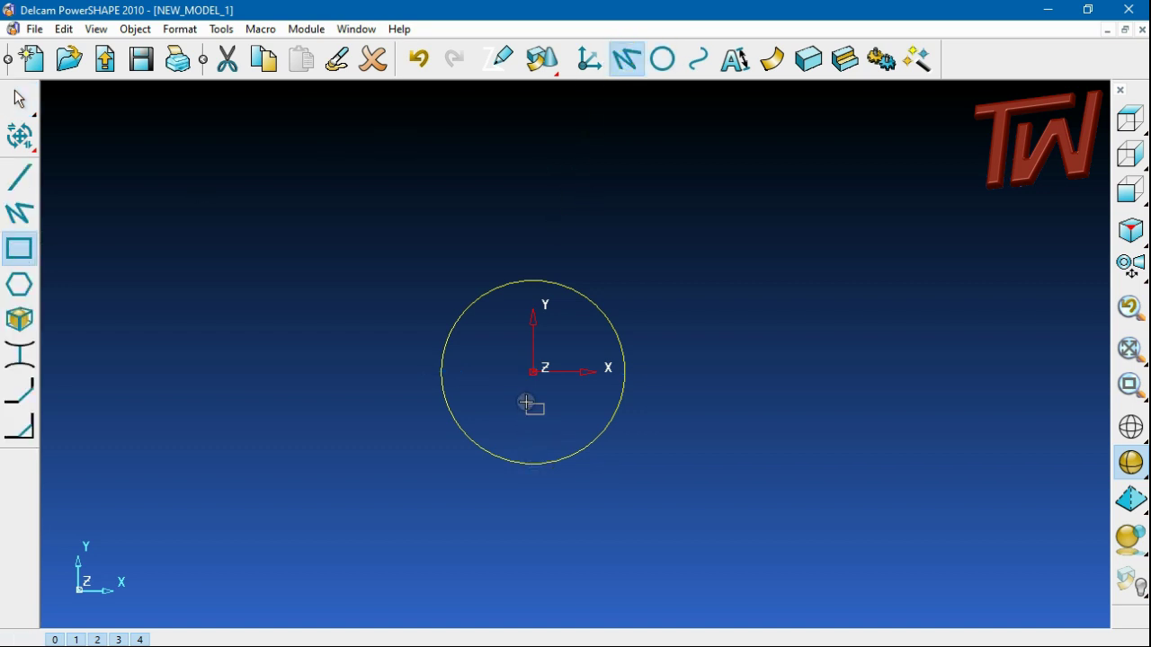
click(533, 372)
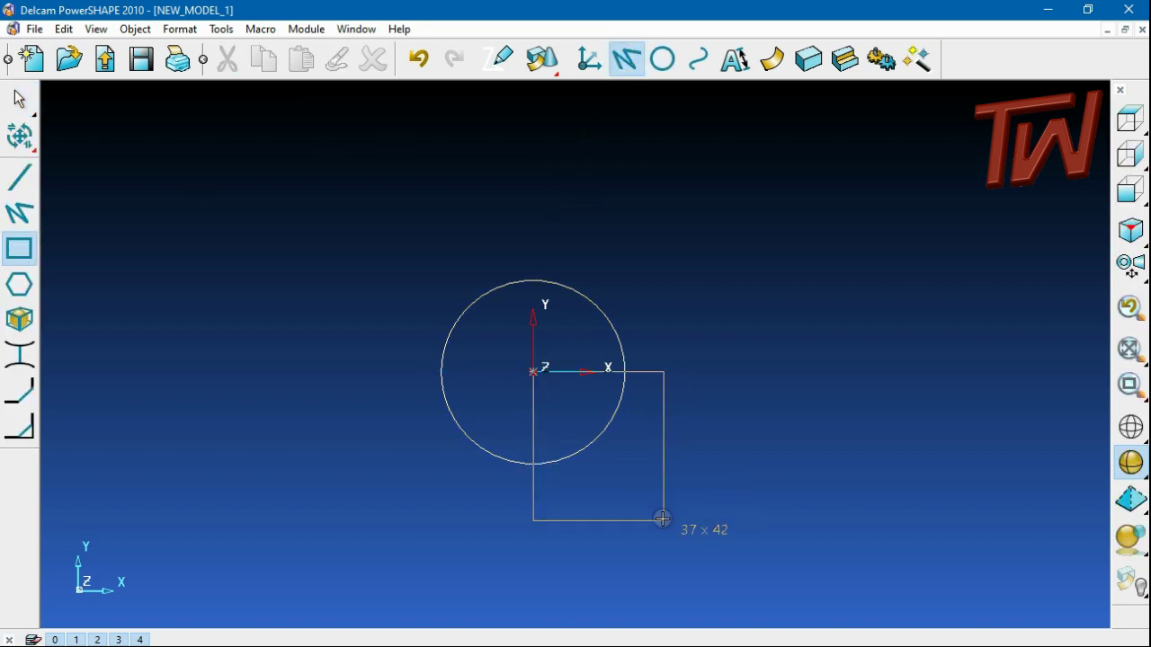
click(655, 502)
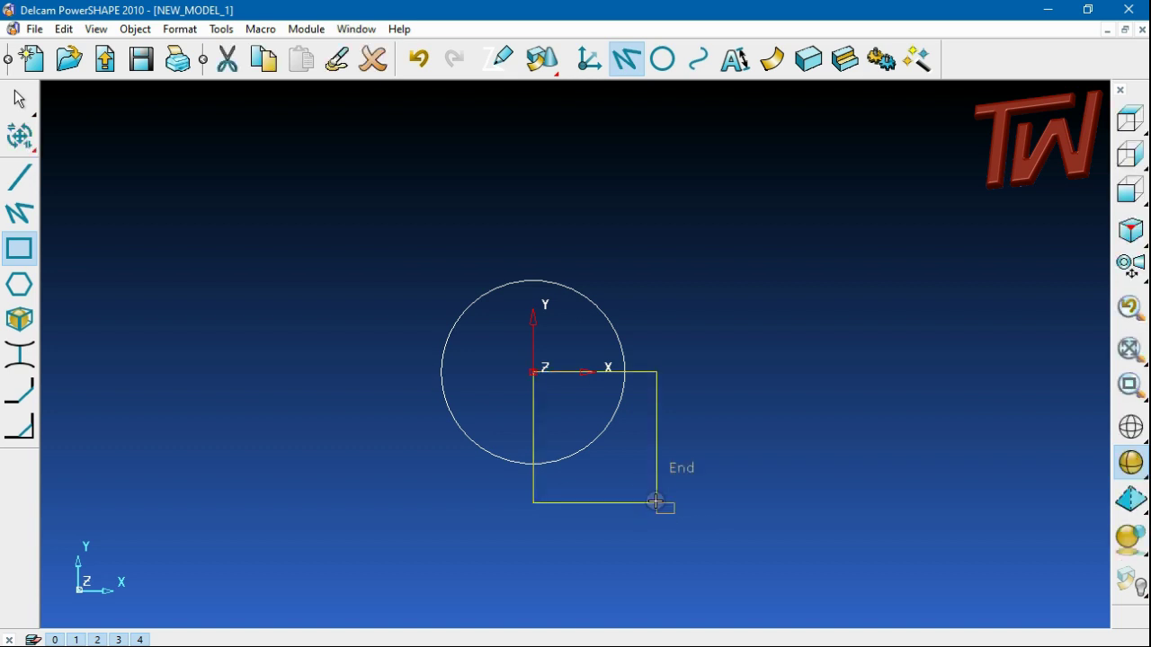
key(Escape)
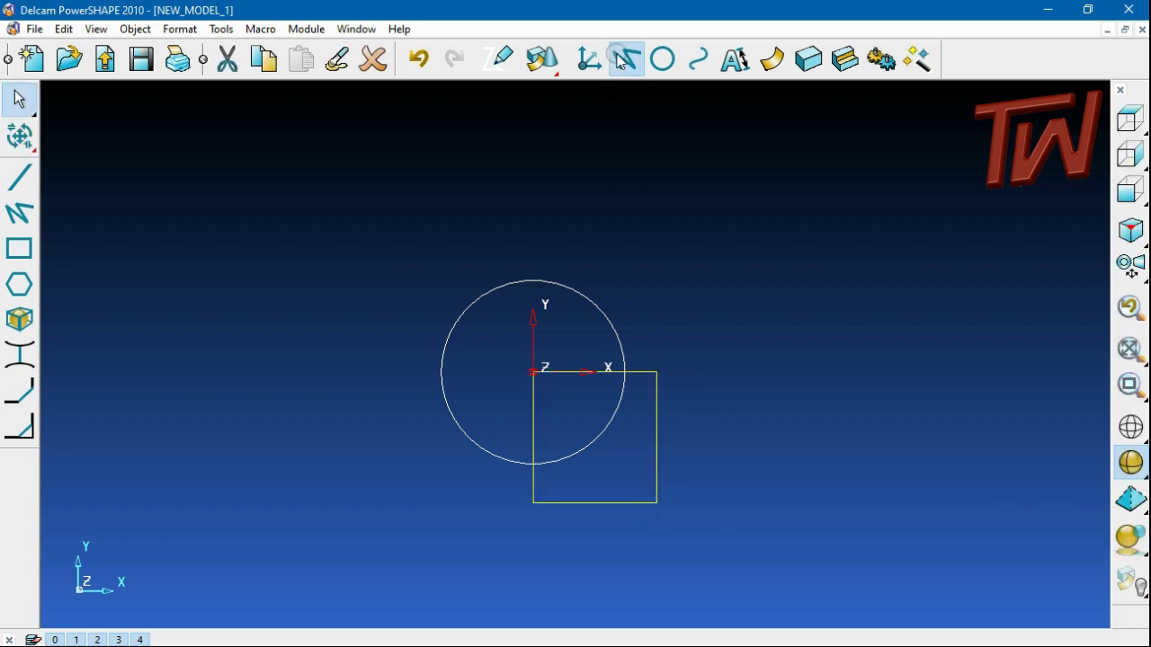
Trim the circle against the rectangle with limit selection, keeping only the lower-right quarter arc.
click(21, 135)
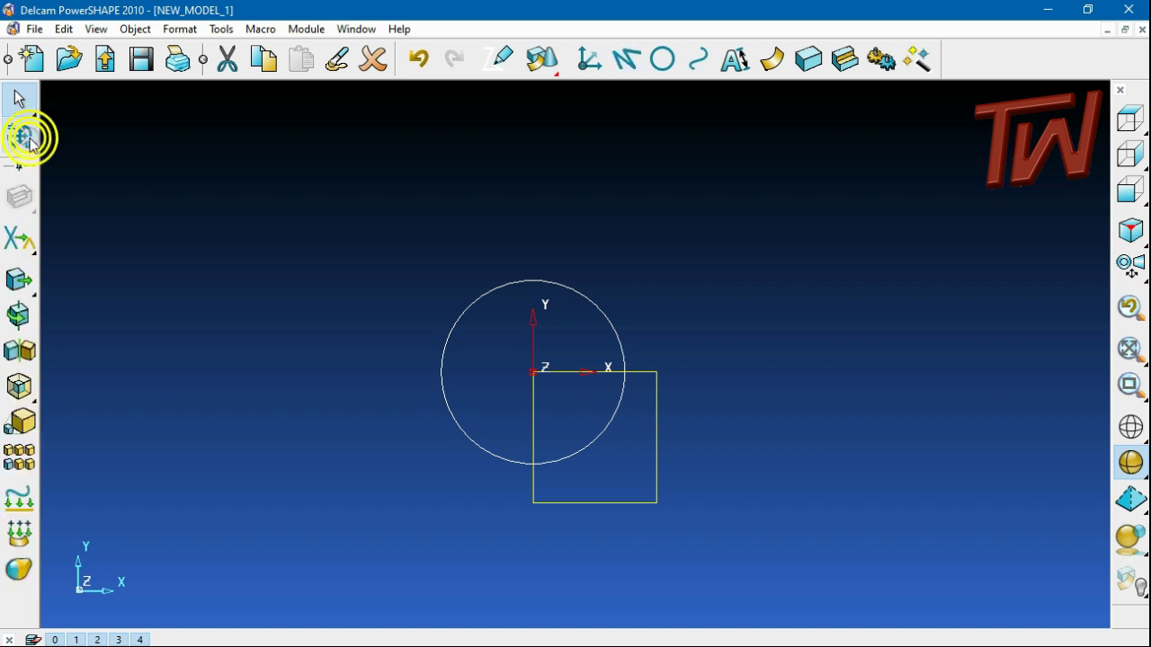
click(20, 239)
click(608, 318)
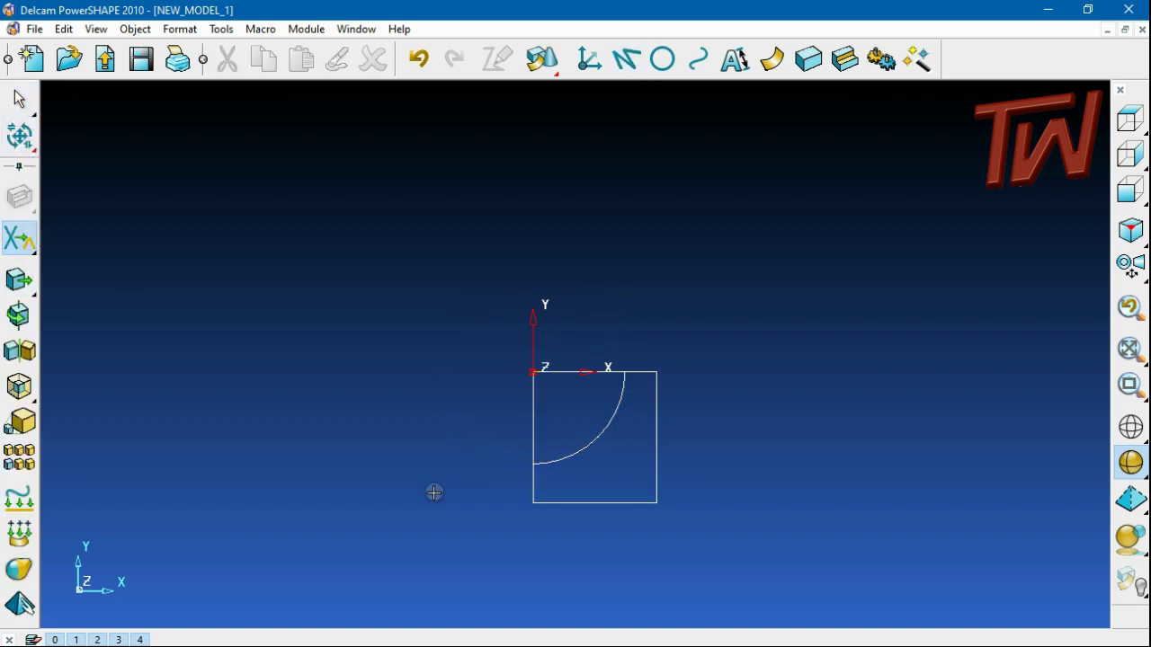
key(Escape)
Delete all the rectangle's lines, leaving only the quarter arc.
drag(698, 322, 642, 543)
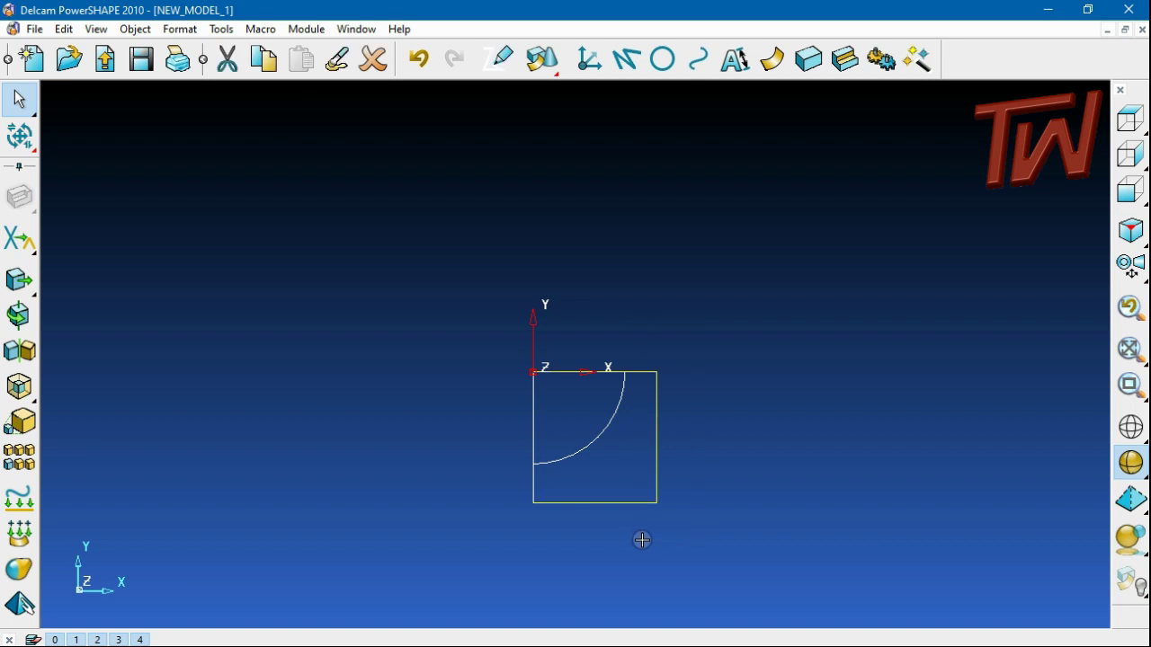
key(Delete)
click(535, 412)
key(Delete)
Place a full circle in the YZ plane, centred on the quarter arc's end at Y -26.
click(1119, 187)
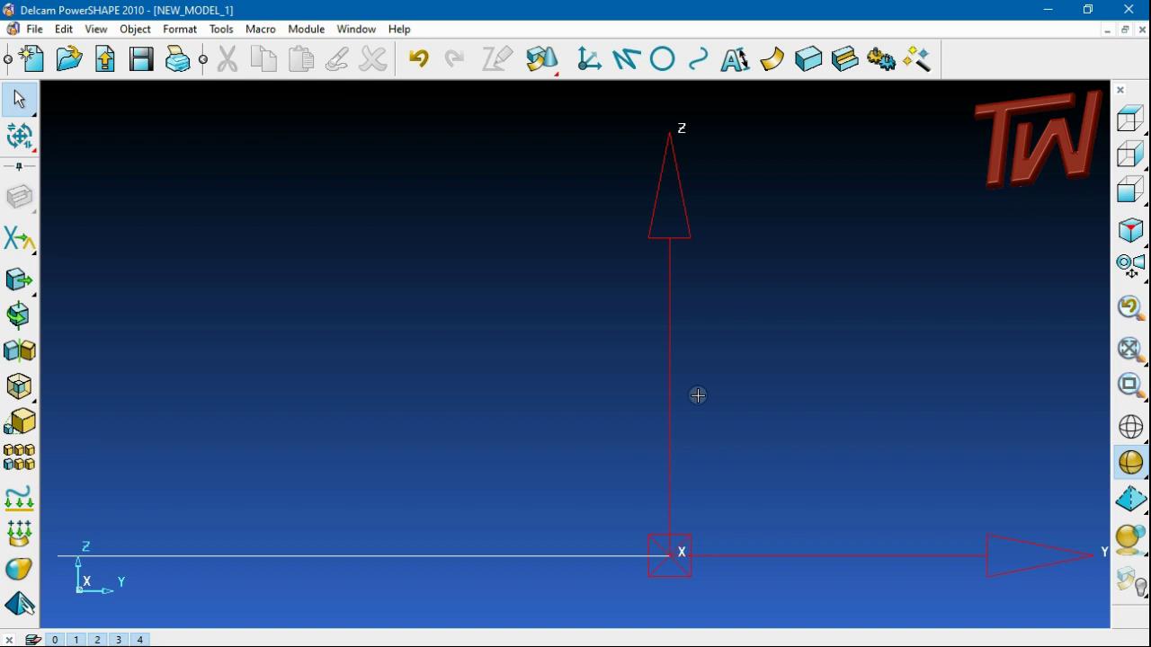
click(1130, 154)
middle_drag(812, 226, 745, 214)
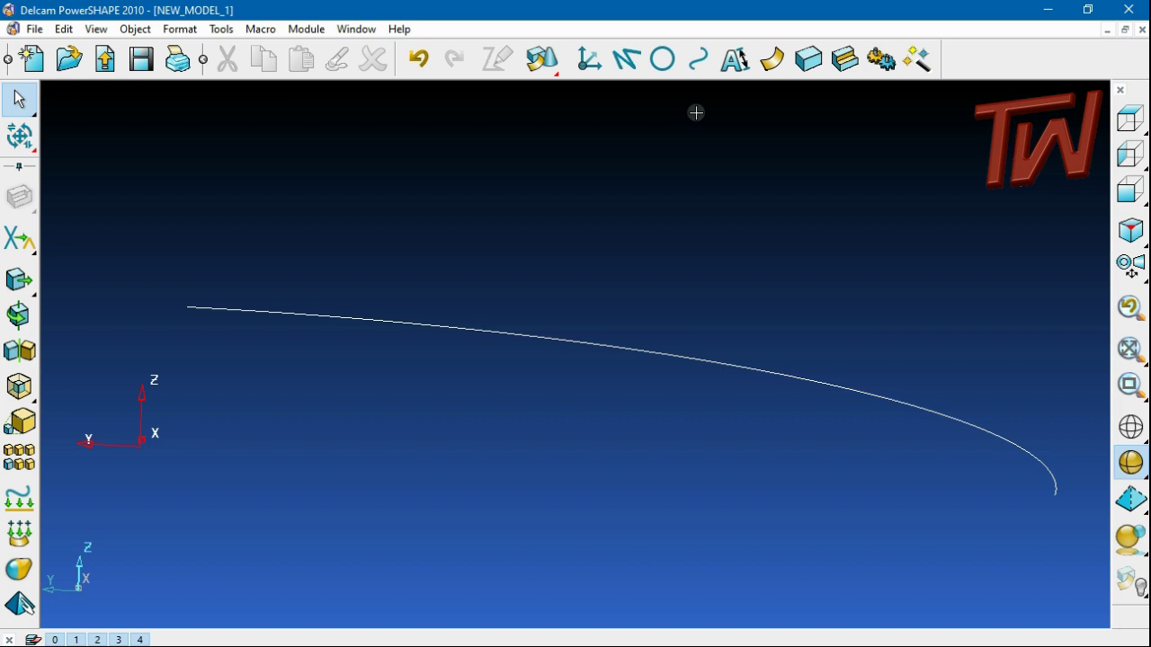
click(661, 59)
scroll(863, 429, down, 2)
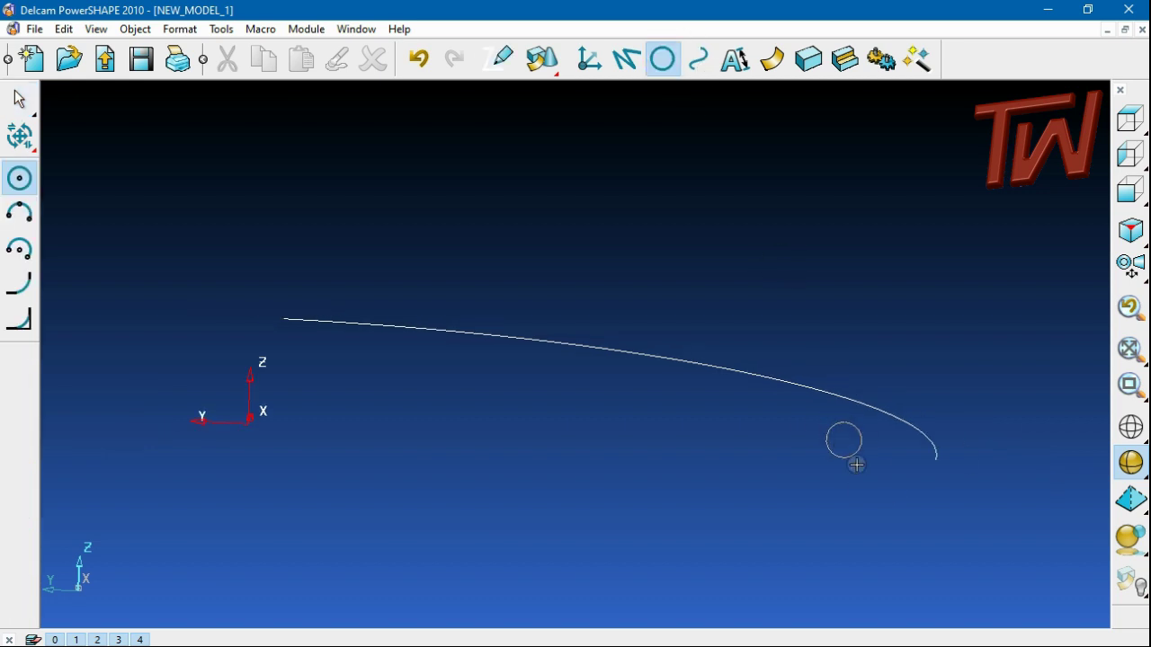
click(935, 461)
key(Escape)
Set the radius of the circle at the arc's end to 25.
double_click(953, 477)
click(132, 101)
key(BackSpace)
text(25)
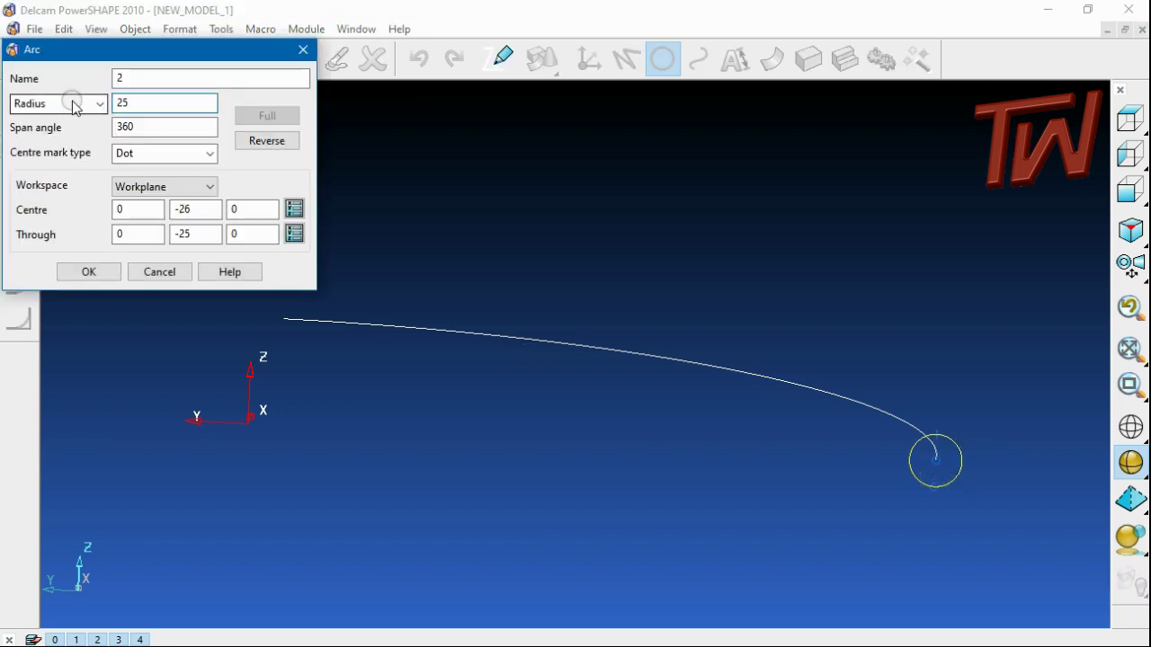
click(88, 271)
Create a drive-curve solid with the radius 25 circle as section and the quarter arc as drive-curve.
scroll(416, 394, down, 2)
click(1130, 118)
click(808, 59)
click(20, 317)
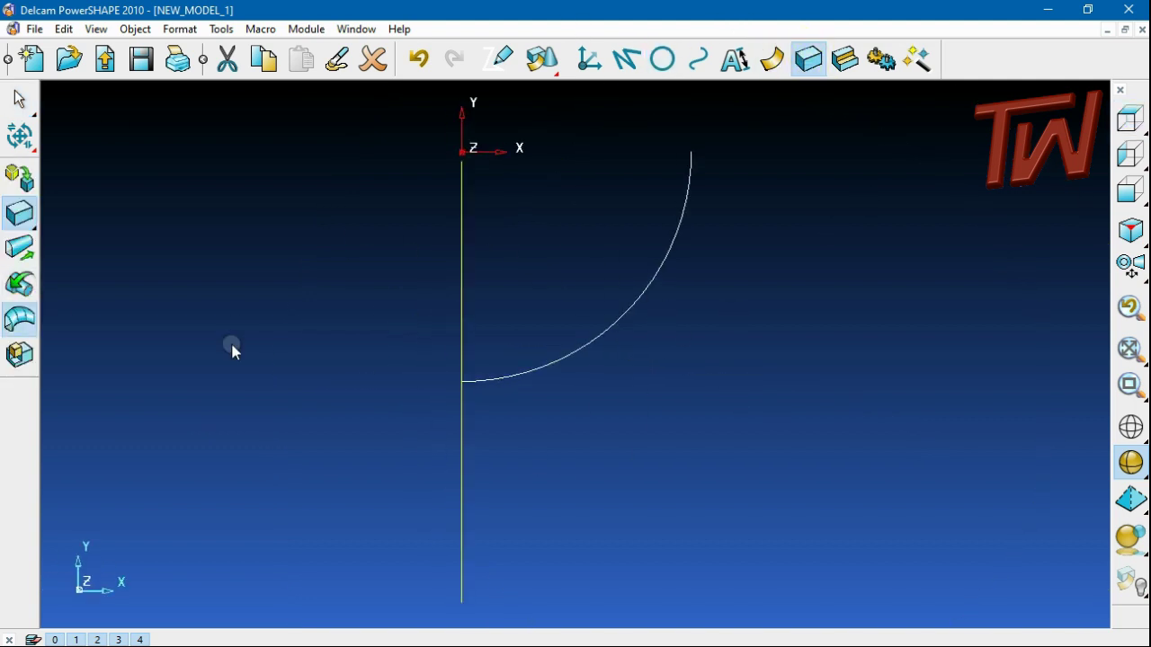
click(48, 131)
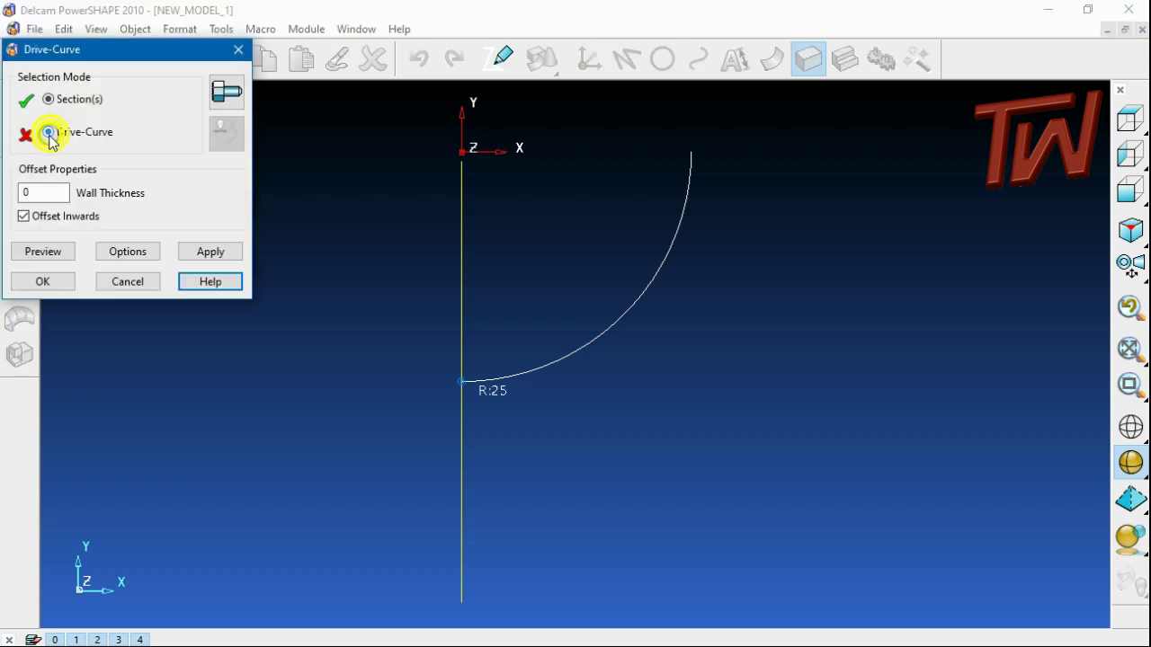
click(580, 349)
click(40, 281)
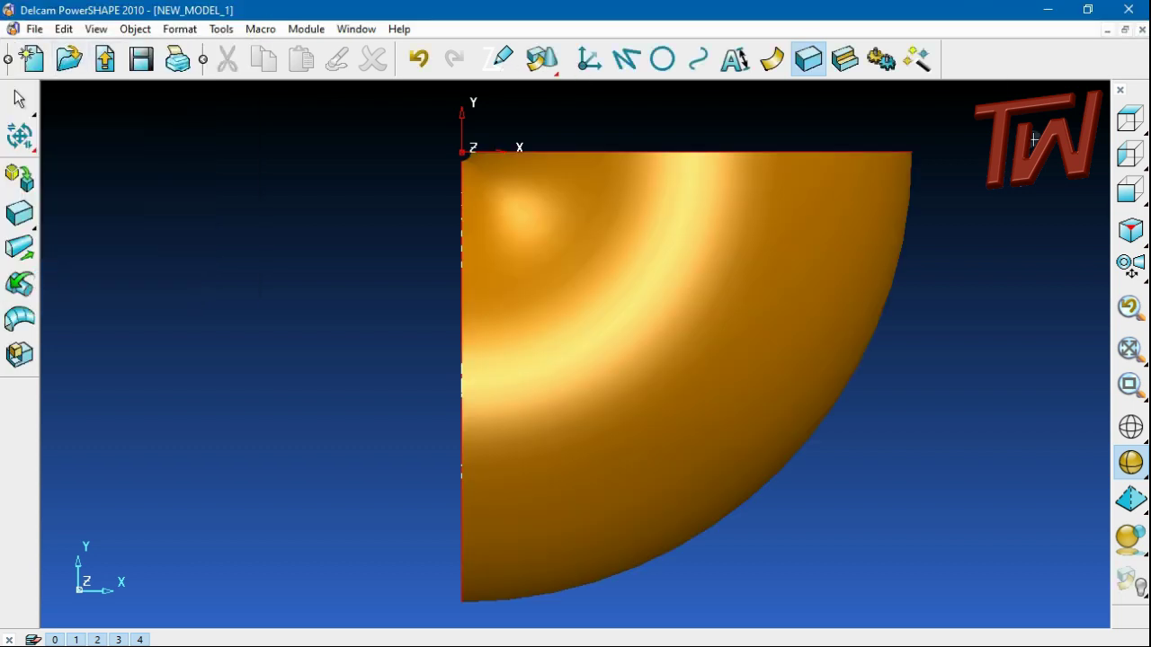
Examine the swept solid from the front, the side and an oblique angle, in wireframe and shaded display.
click(1128, 191)
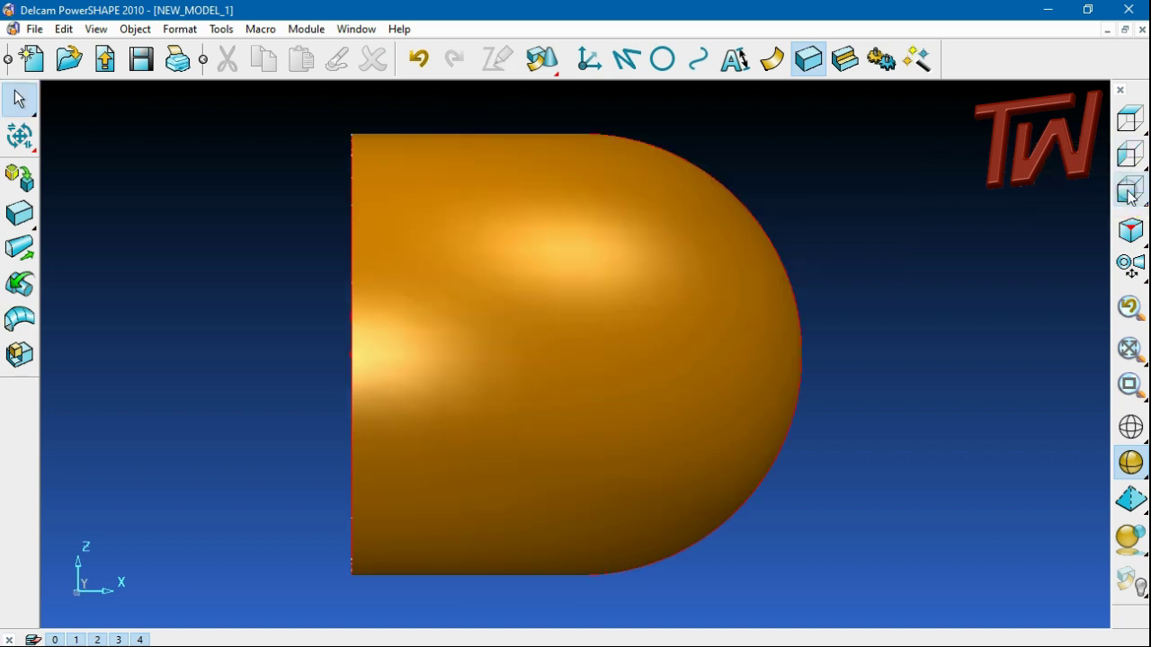
click(1129, 157)
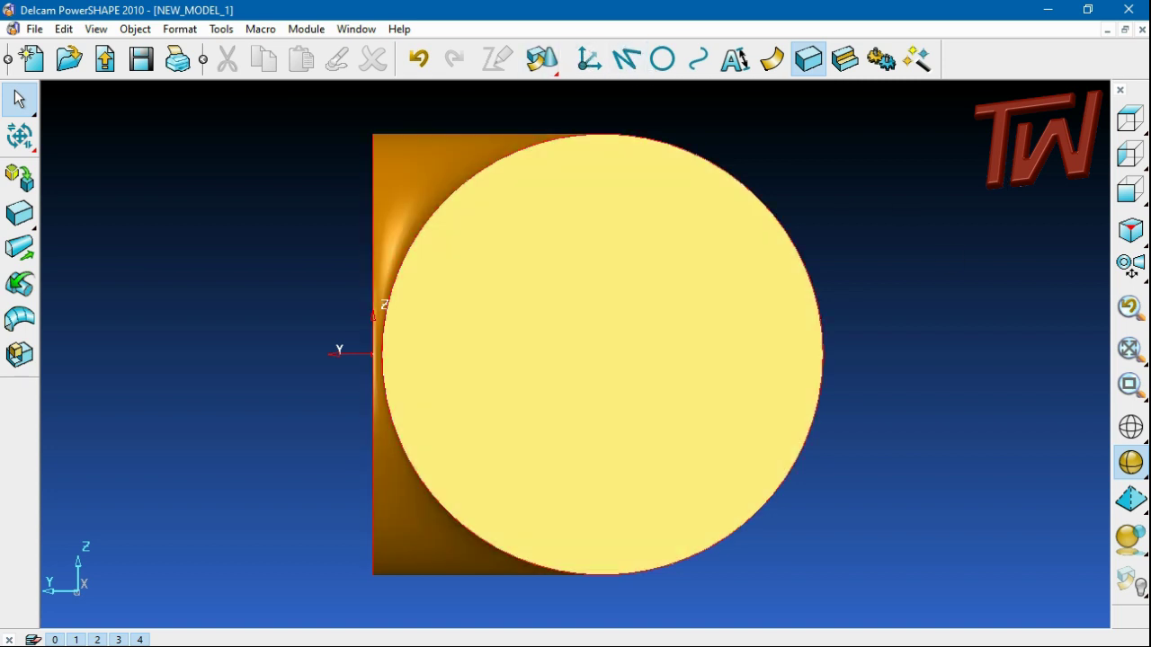
click(1131, 427)
middle_drag(597, 239, 597, 239)
click(677, 171)
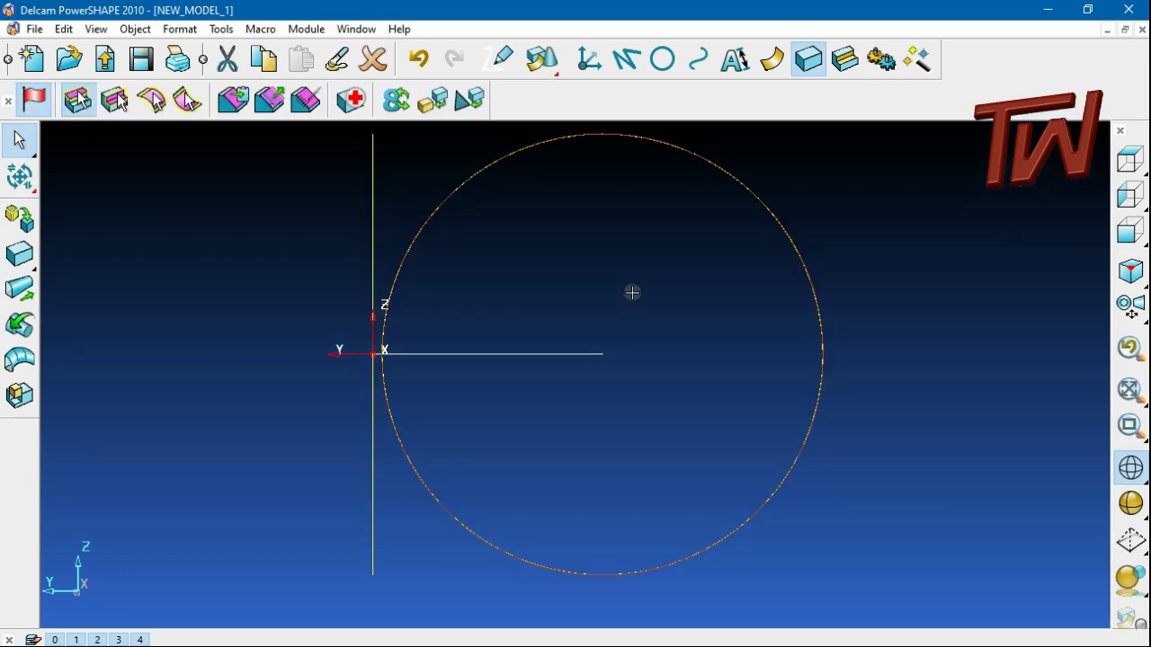
middle_drag(926, 284, 791, 225)
click(1130, 502)
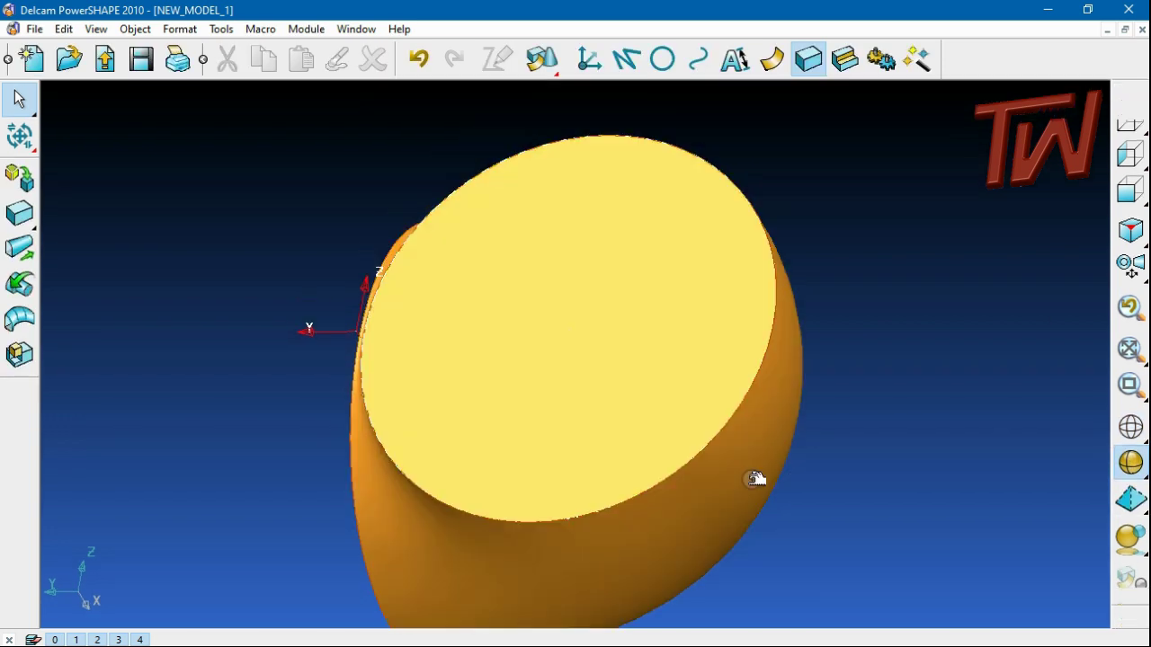
Delete the swept solid, keeping the circle and the quarter arc.
click(750, 480)
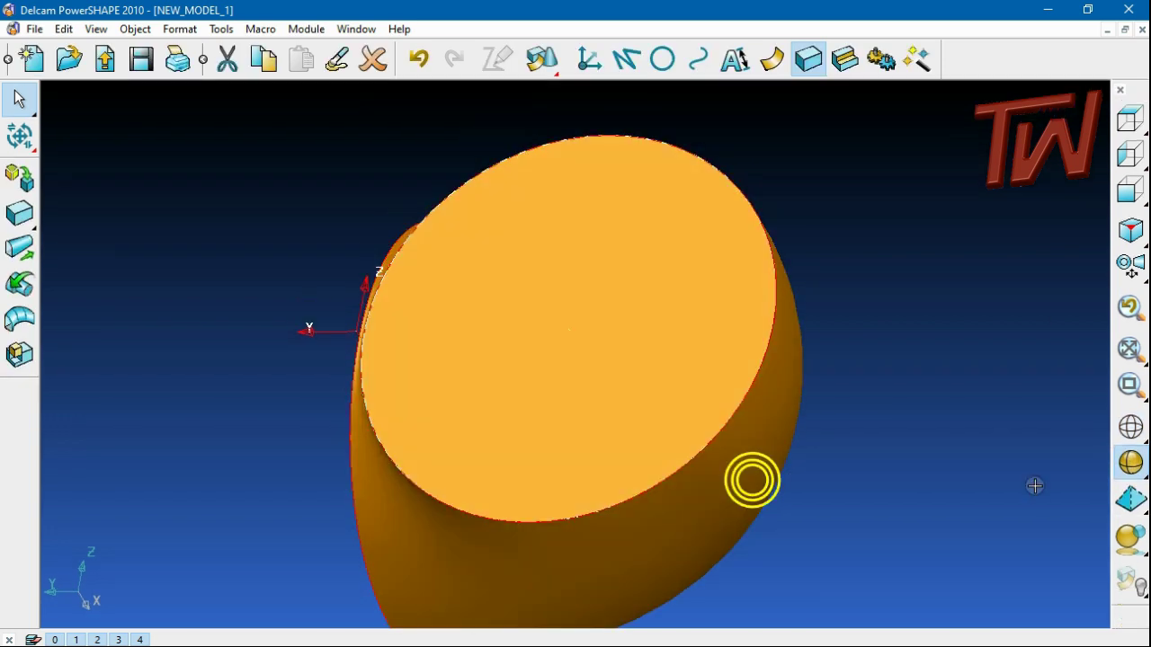
click(896, 444)
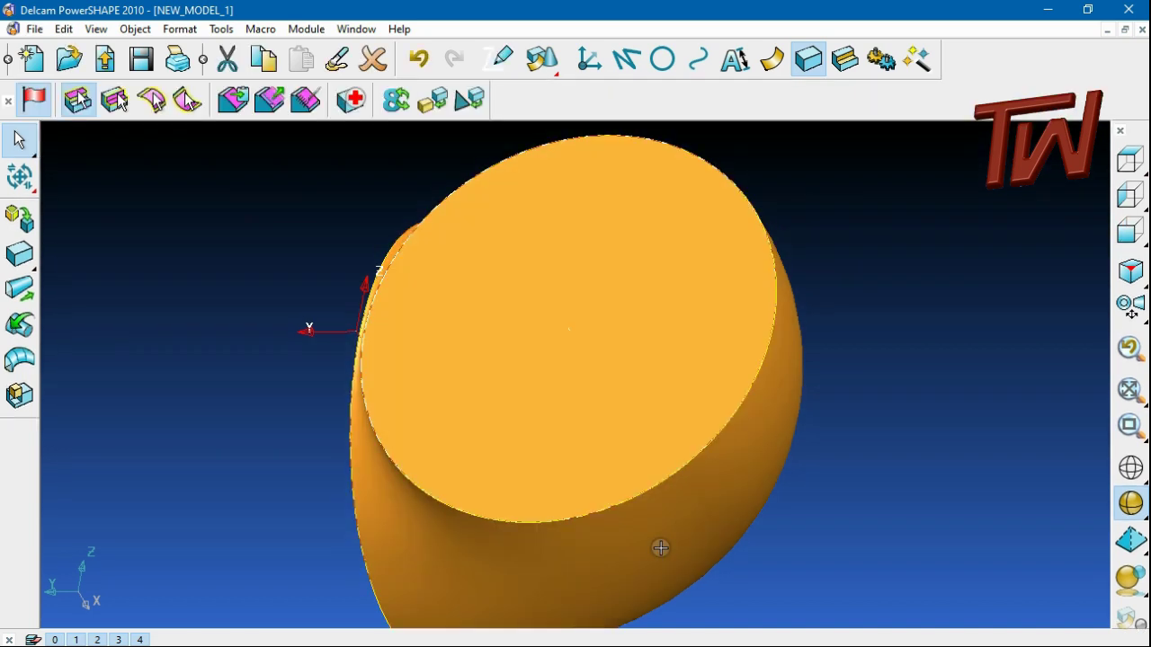
key(Delete)
Create a solid extrusion from the radius 25 circle.
click(1130, 190)
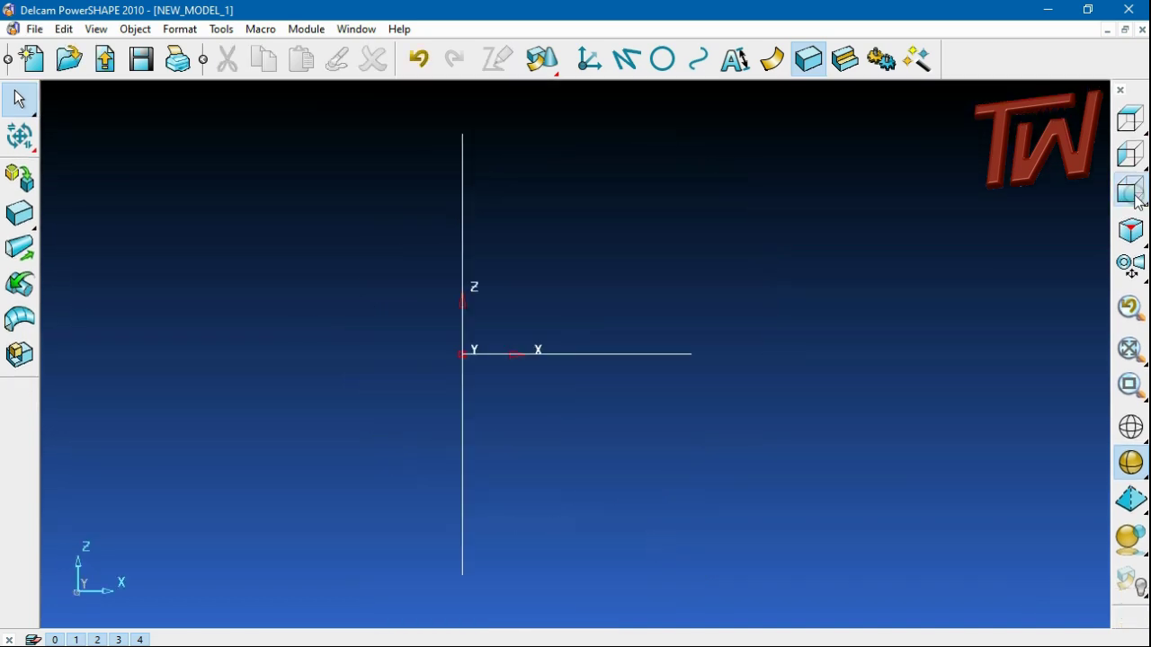
click(1130, 154)
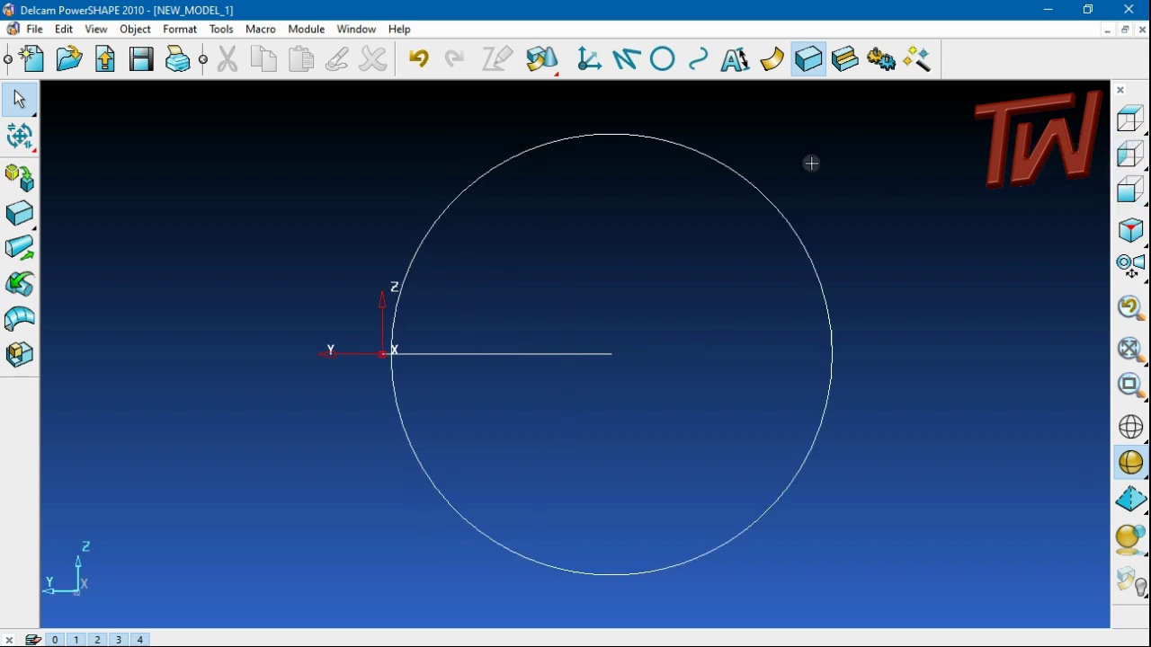
click(725, 159)
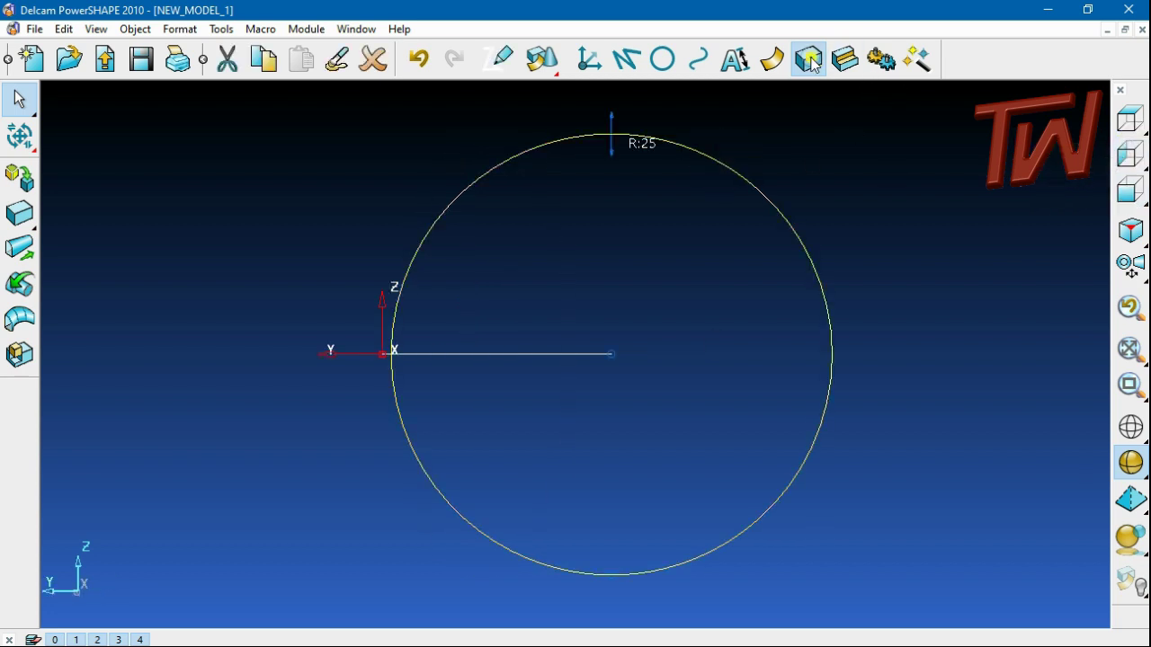
click(13, 257)
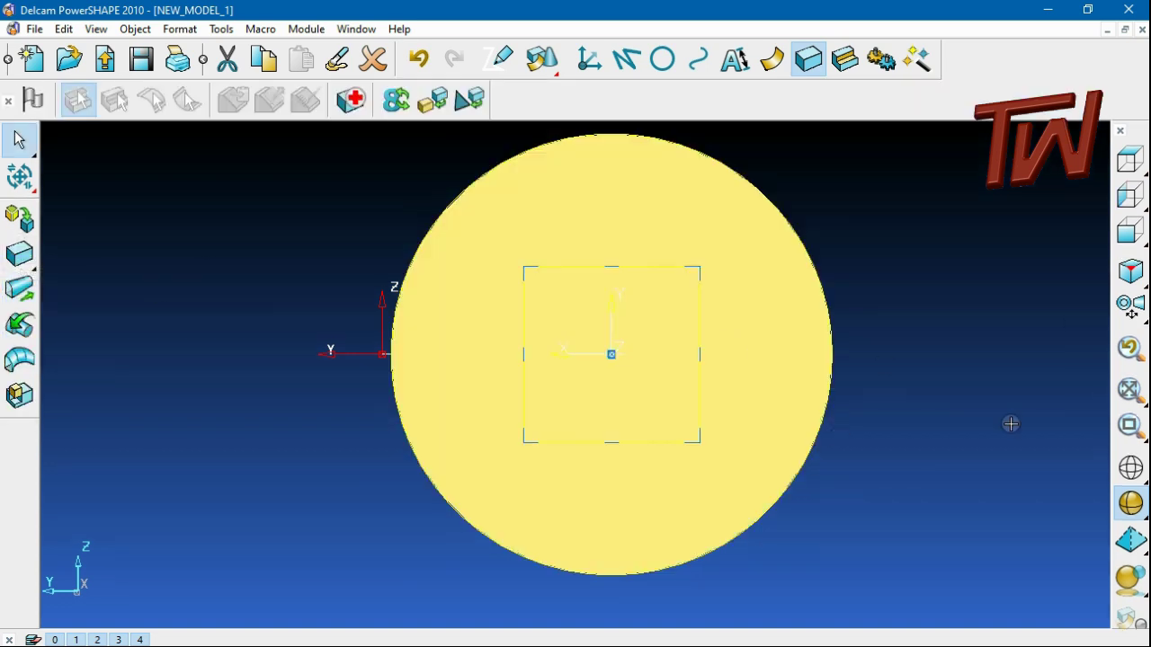
Set the extrusion's negative length to 25 and its length to 0.
middle_drag(737, 284, 788, 337)
click(780, 335)
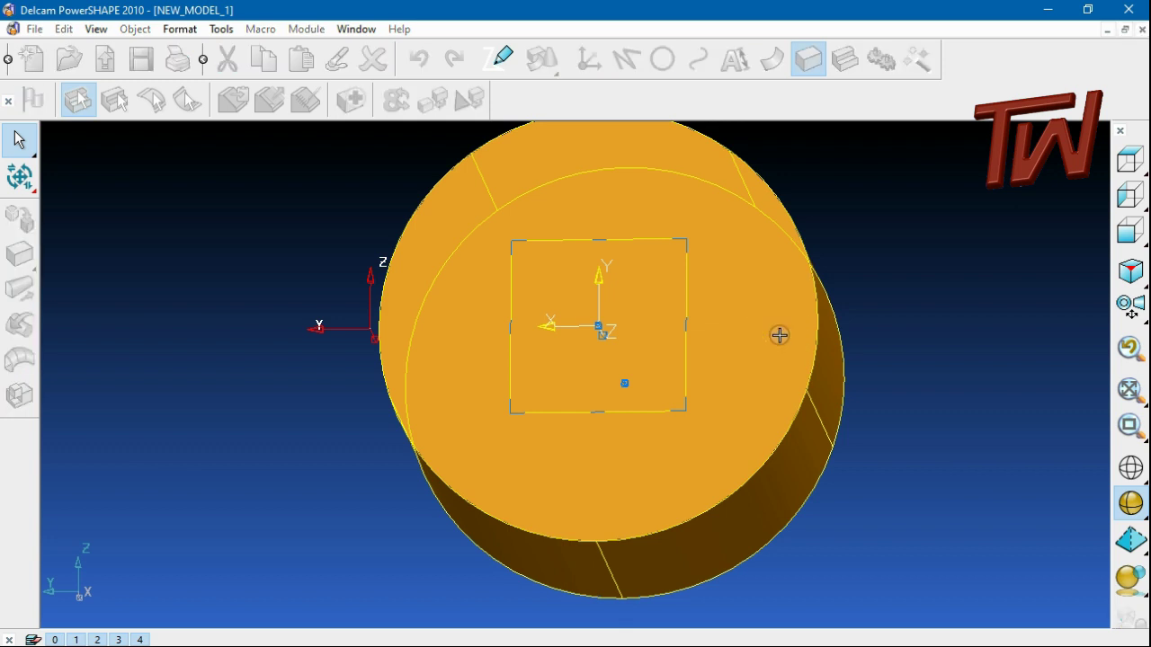
click(516, 314)
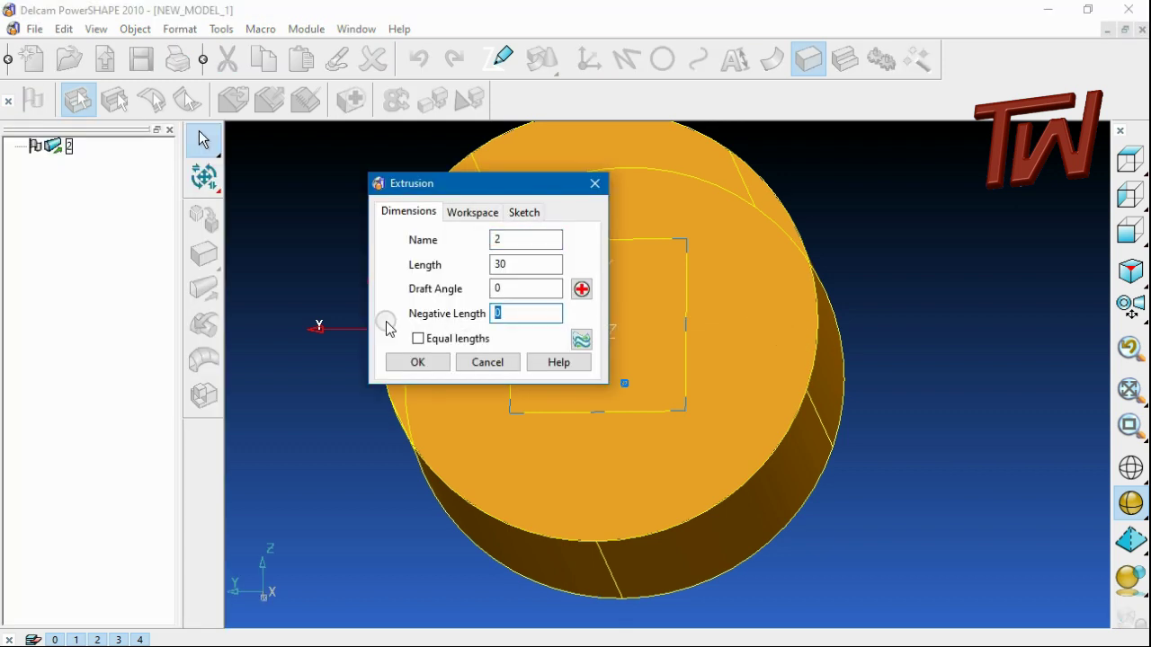
click(403, 362)
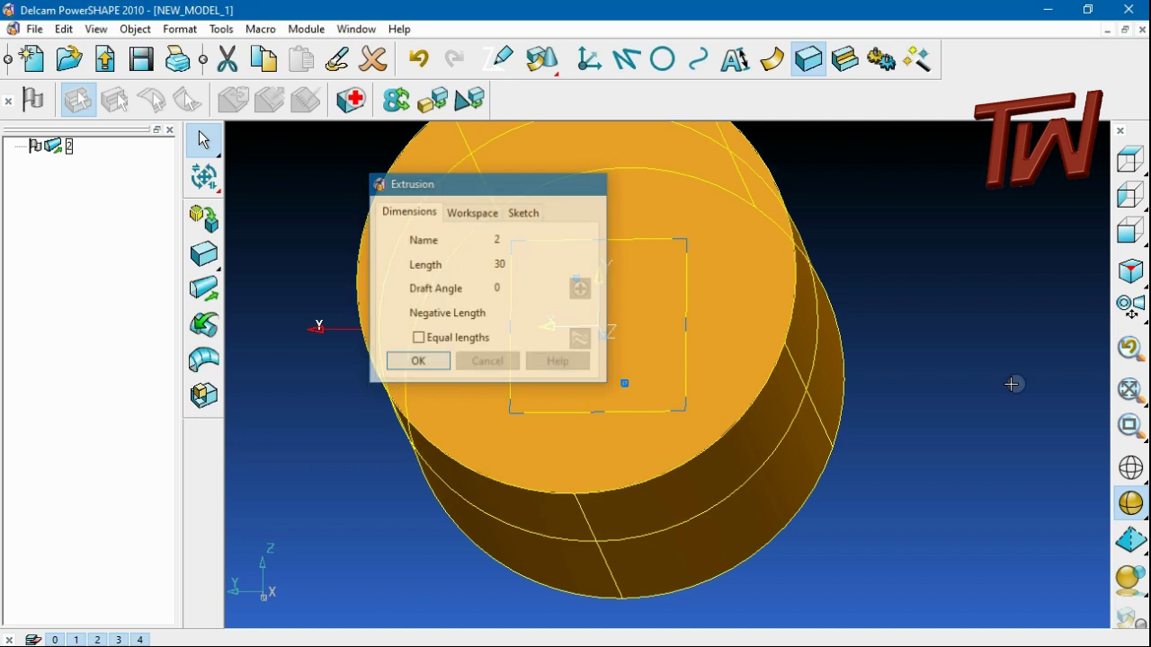
double_click(734, 272)
key(Tab)
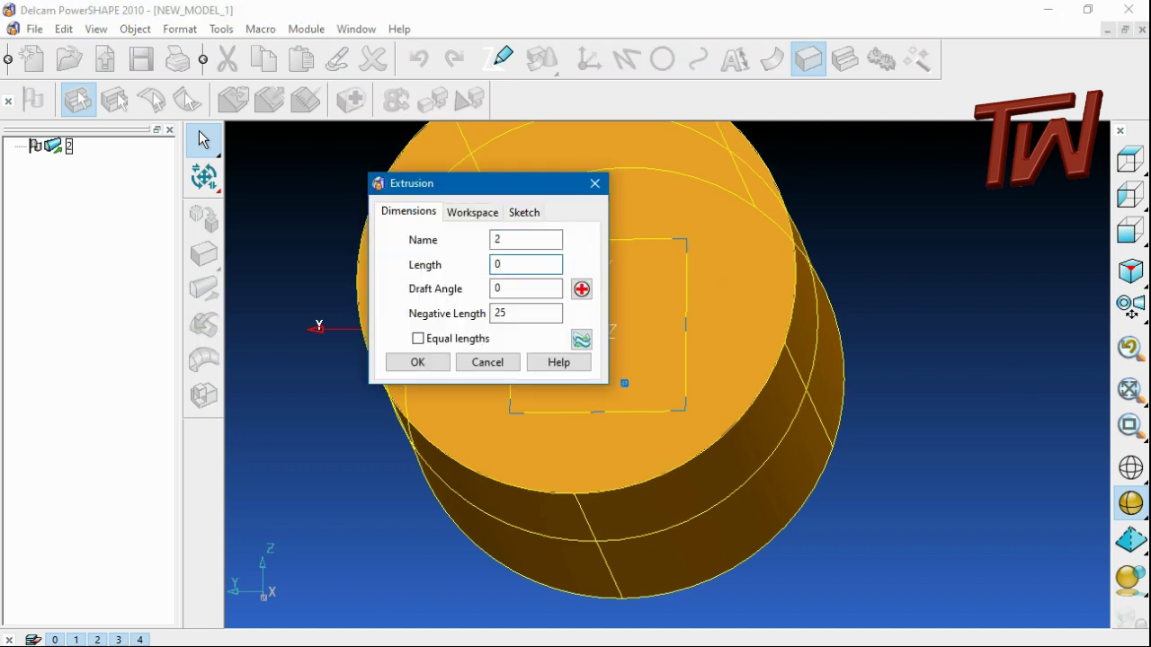
text(0)
click(418, 362)
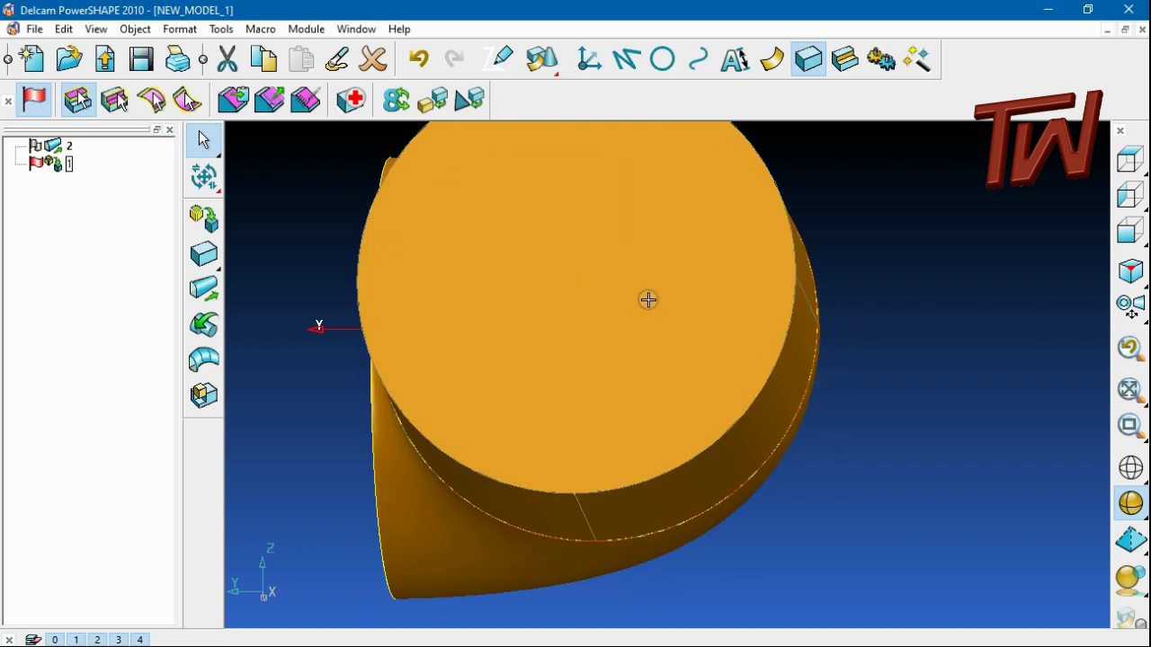
Add the extrusion to the active swept elbow solid as a single body.
middle_drag(647, 300, 729, 459)
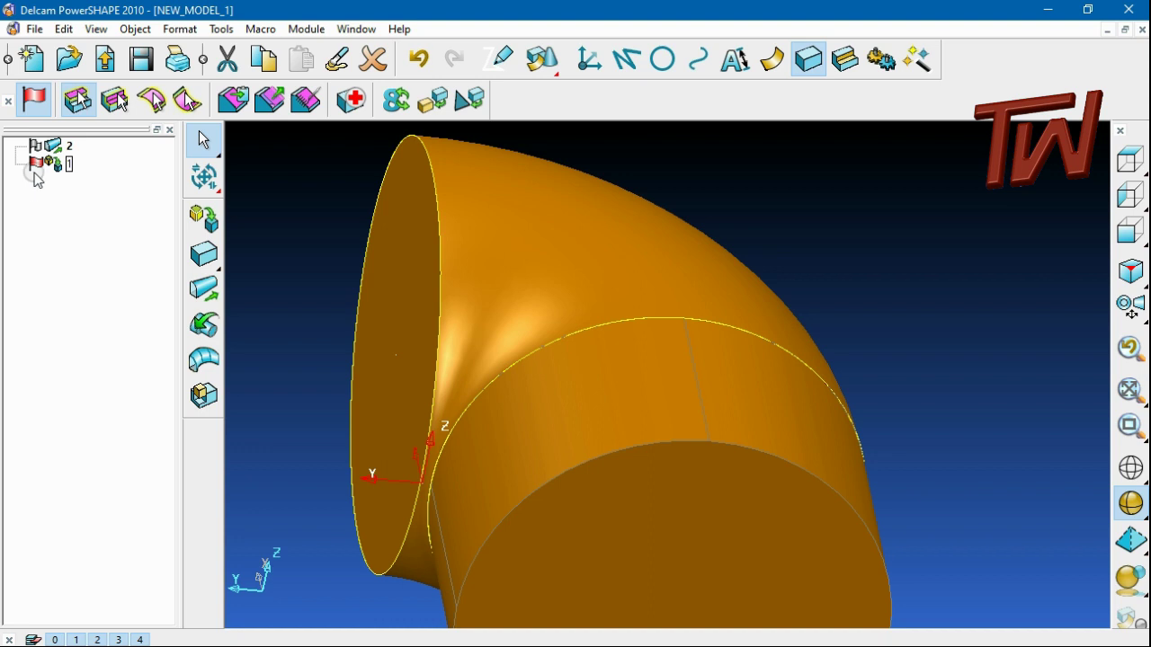
click(67, 146)
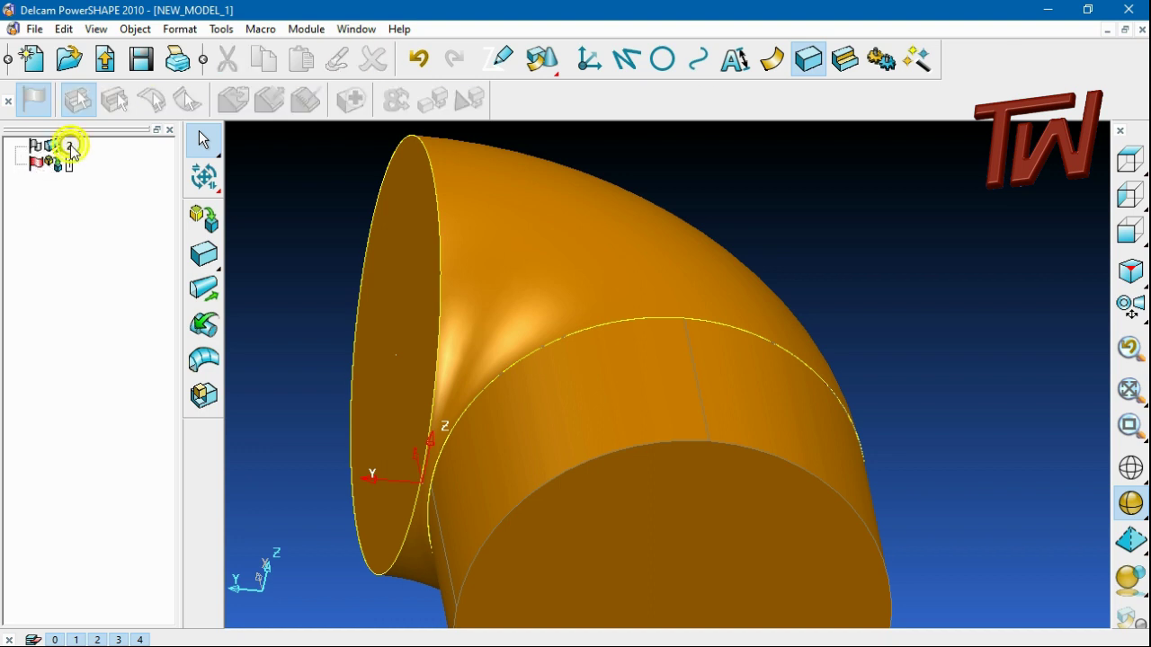
click(844, 61)
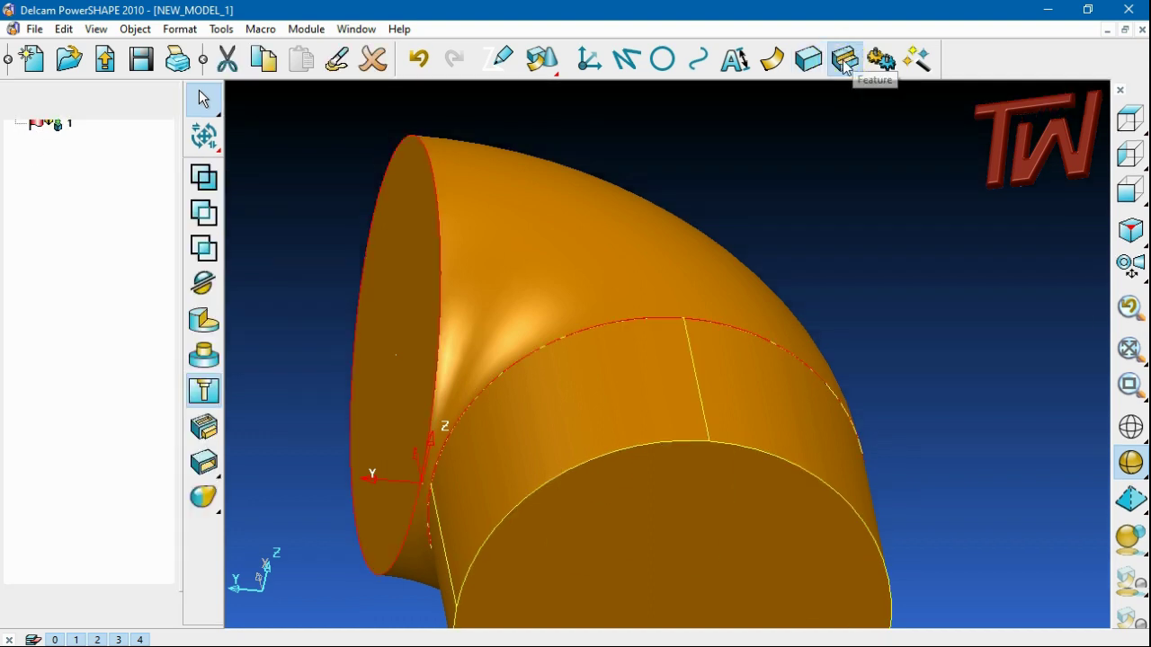
click(69, 115)
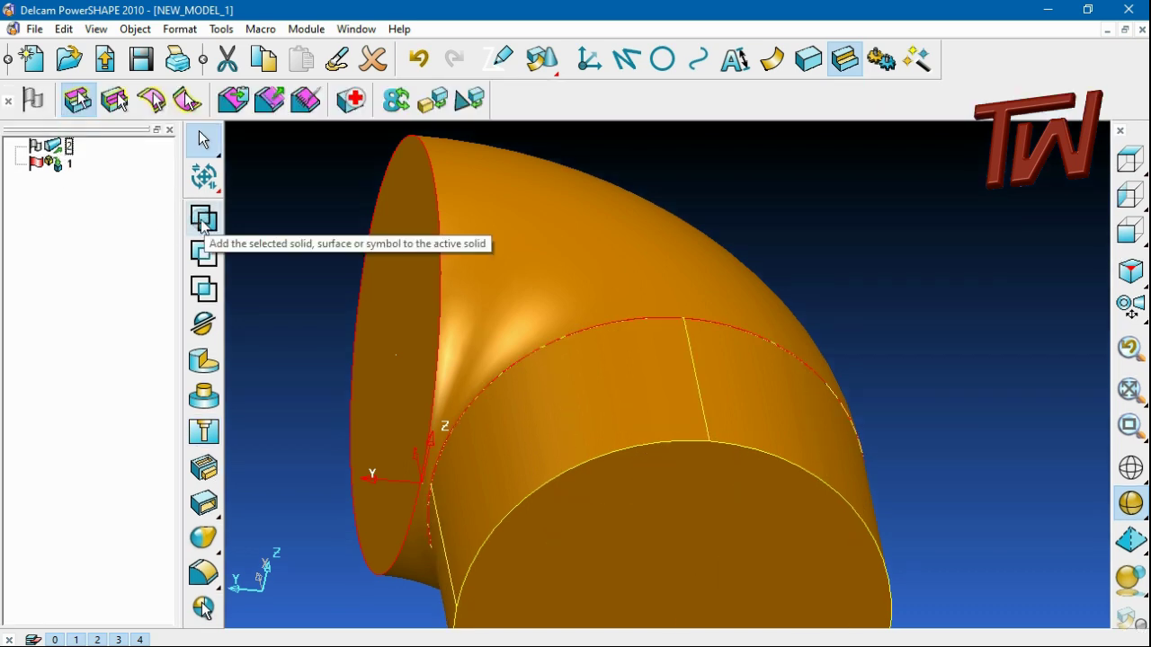
click(203, 223)
middle_drag(611, 252, 795, 285)
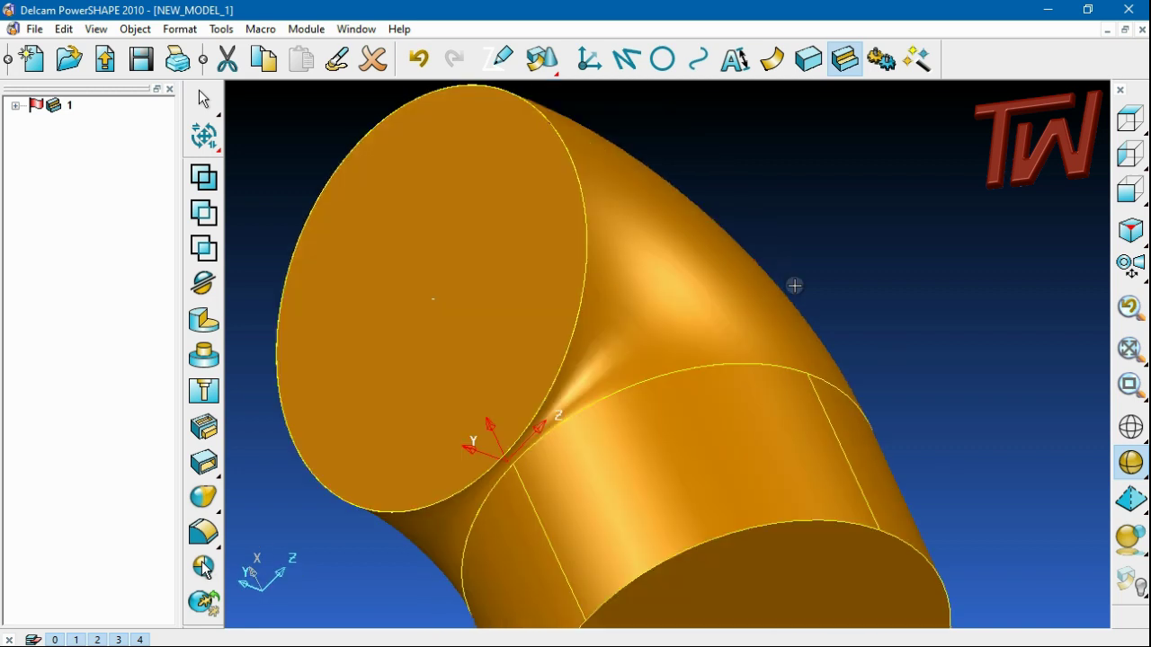
Draw a three-point arc along the lower edge of the elbow's open circular end, working in the back view in wireframe.
click(1130, 155)
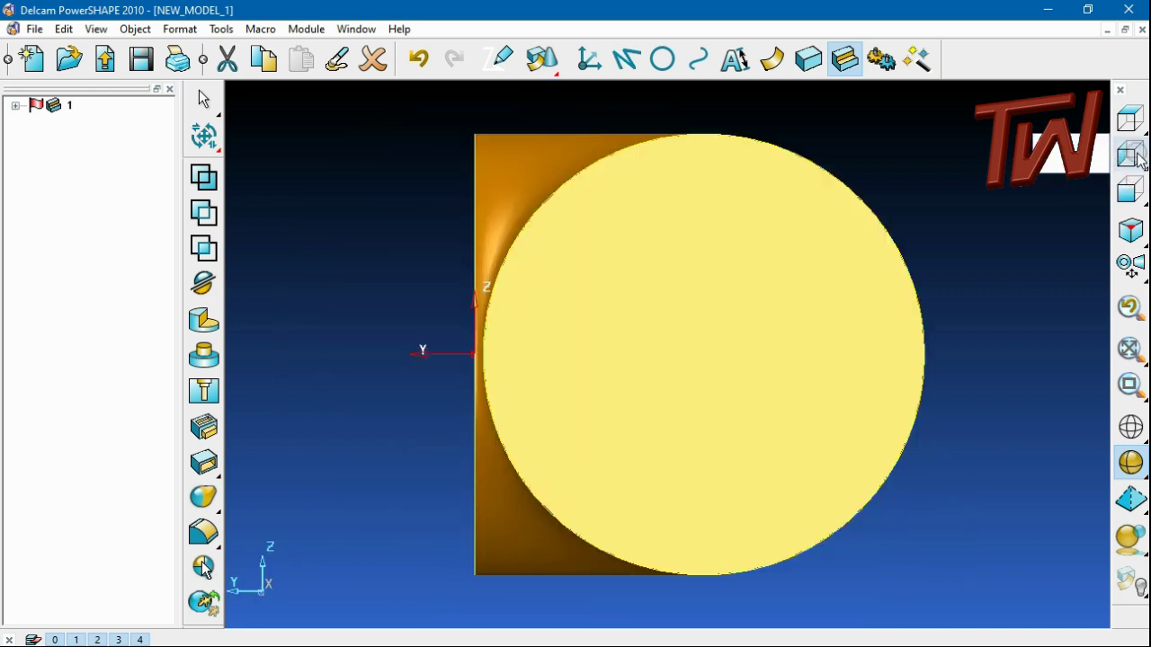
click(1115, 155)
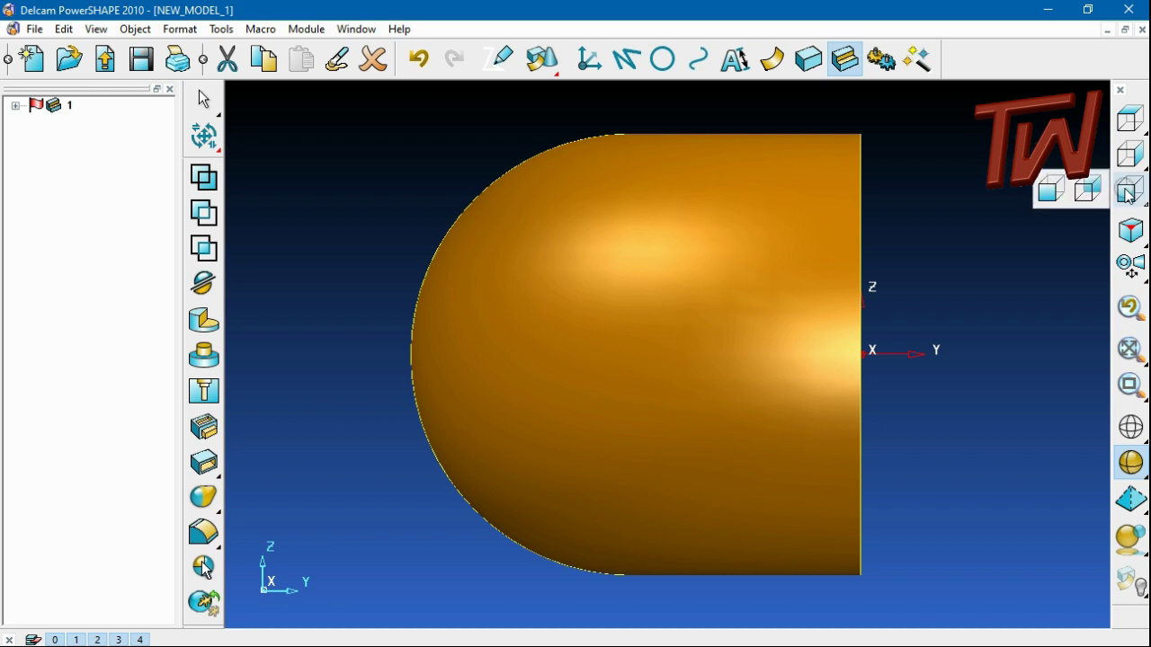
click(1081, 188)
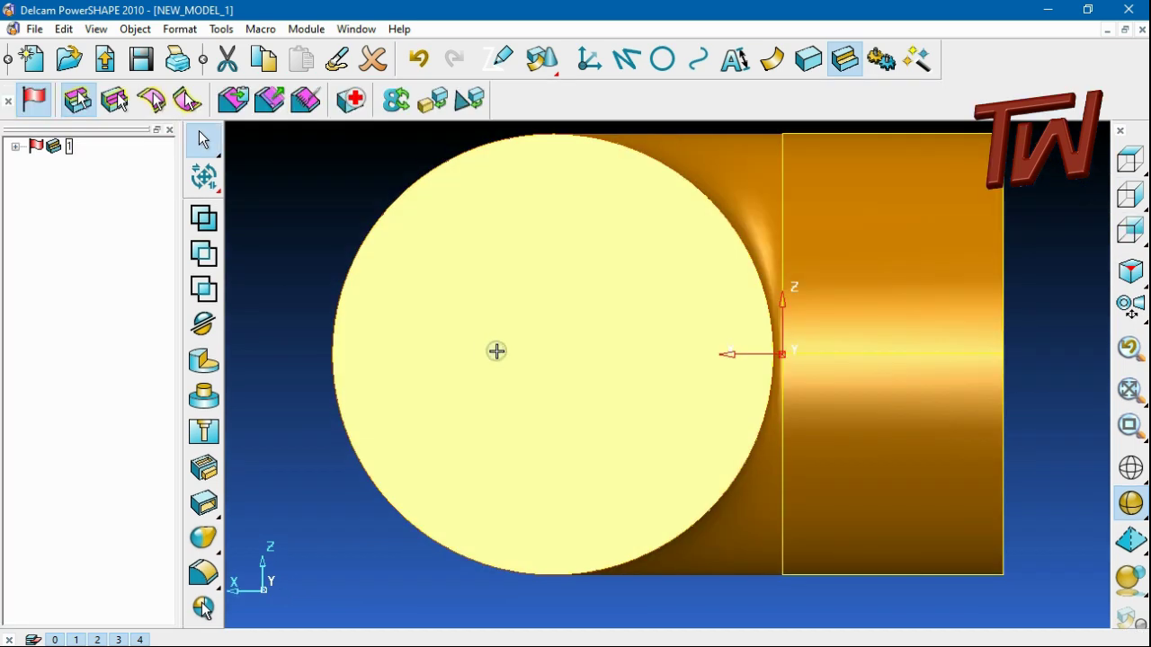
click(1131, 468)
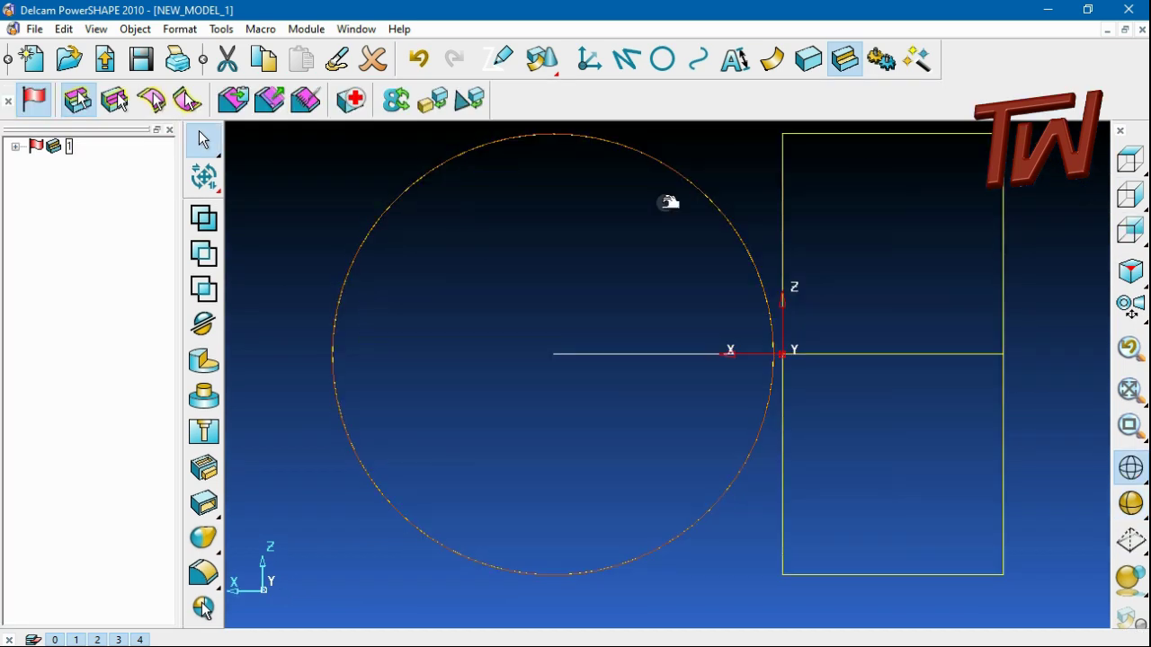
click(660, 62)
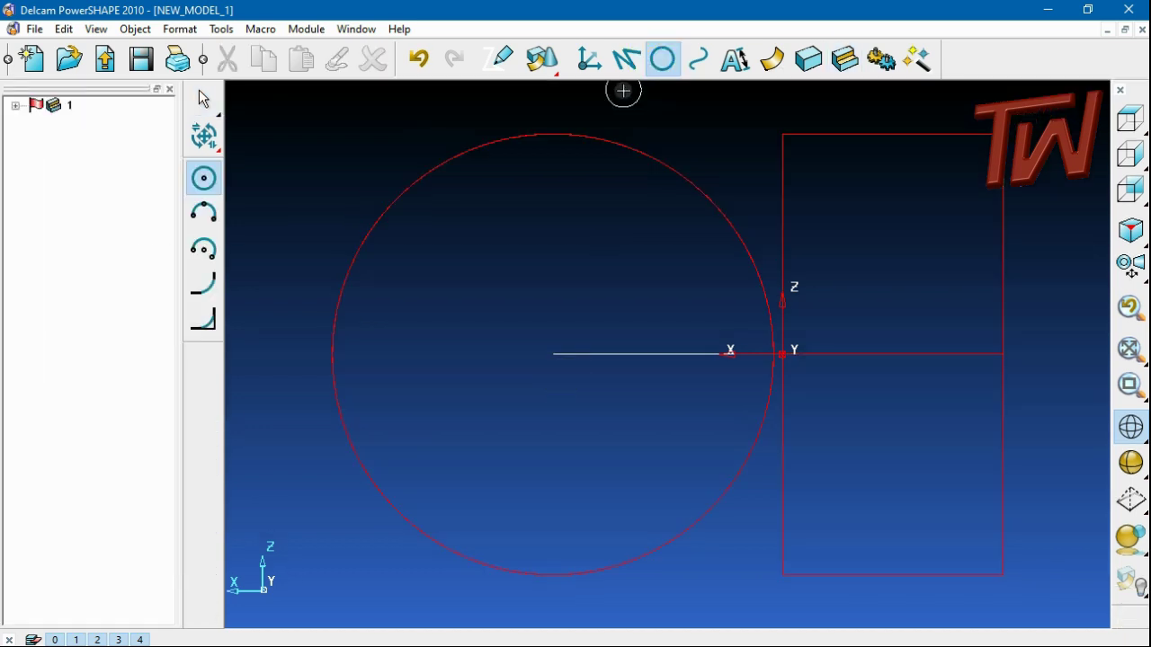
click(203, 210)
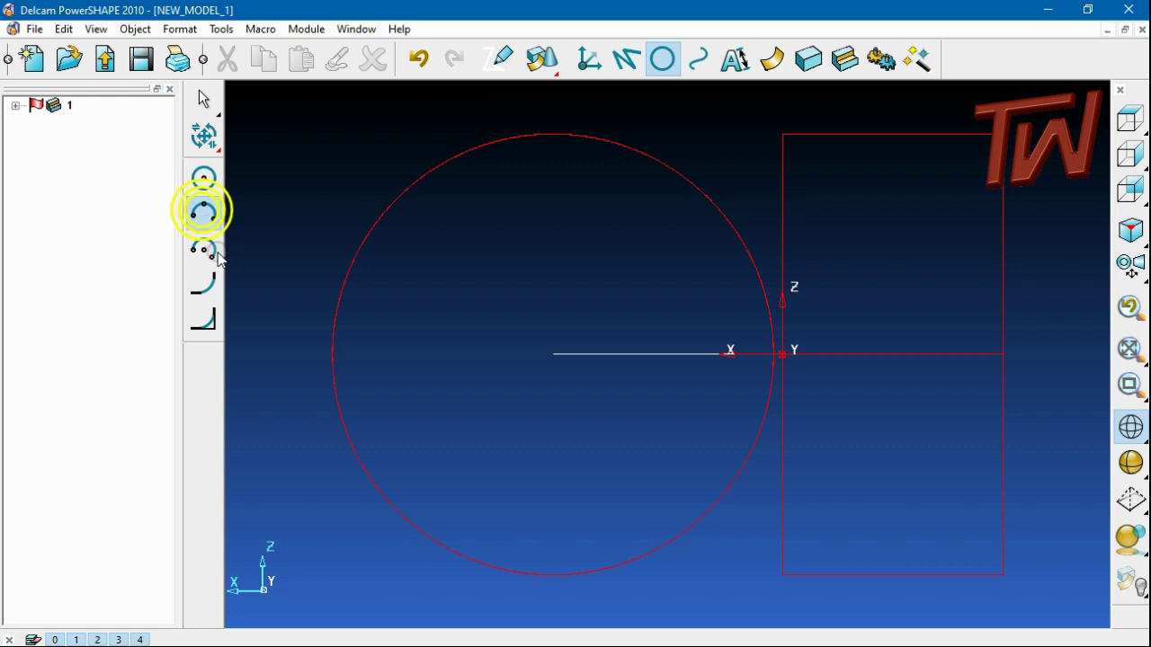
click(331, 335)
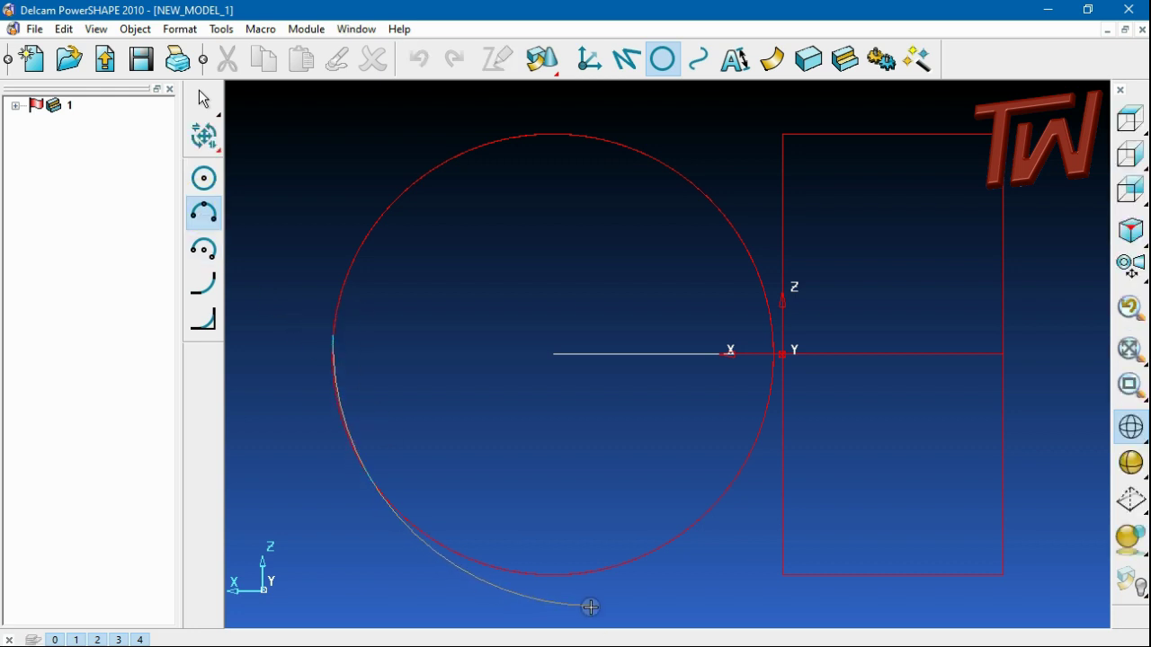
click(770, 382)
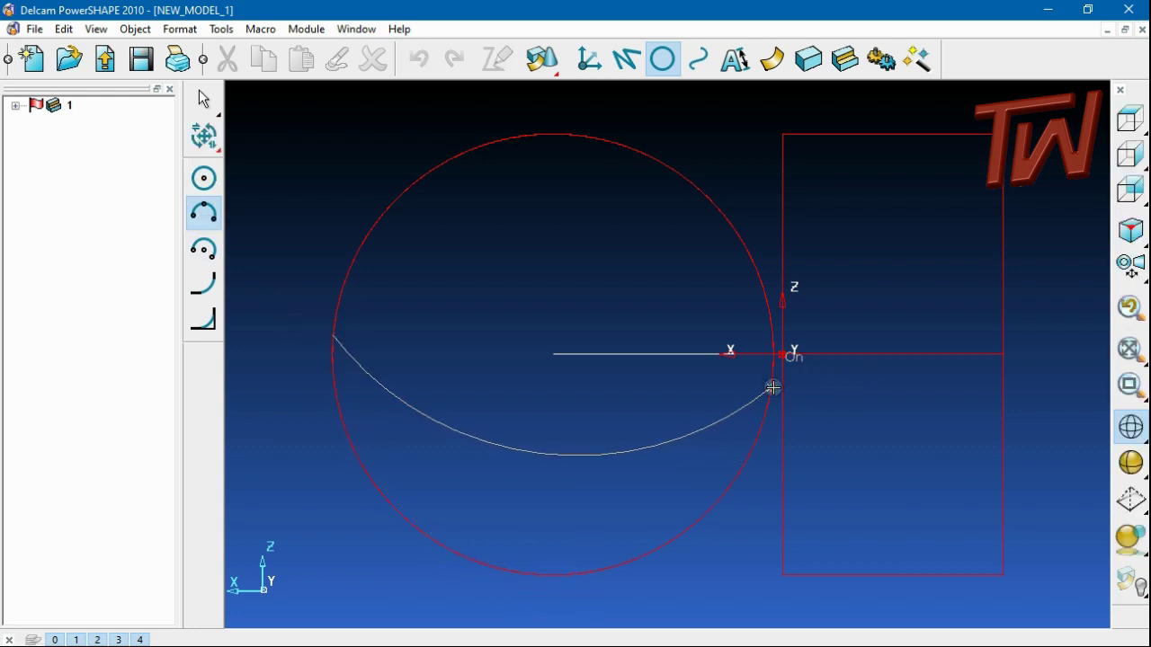
click(768, 396)
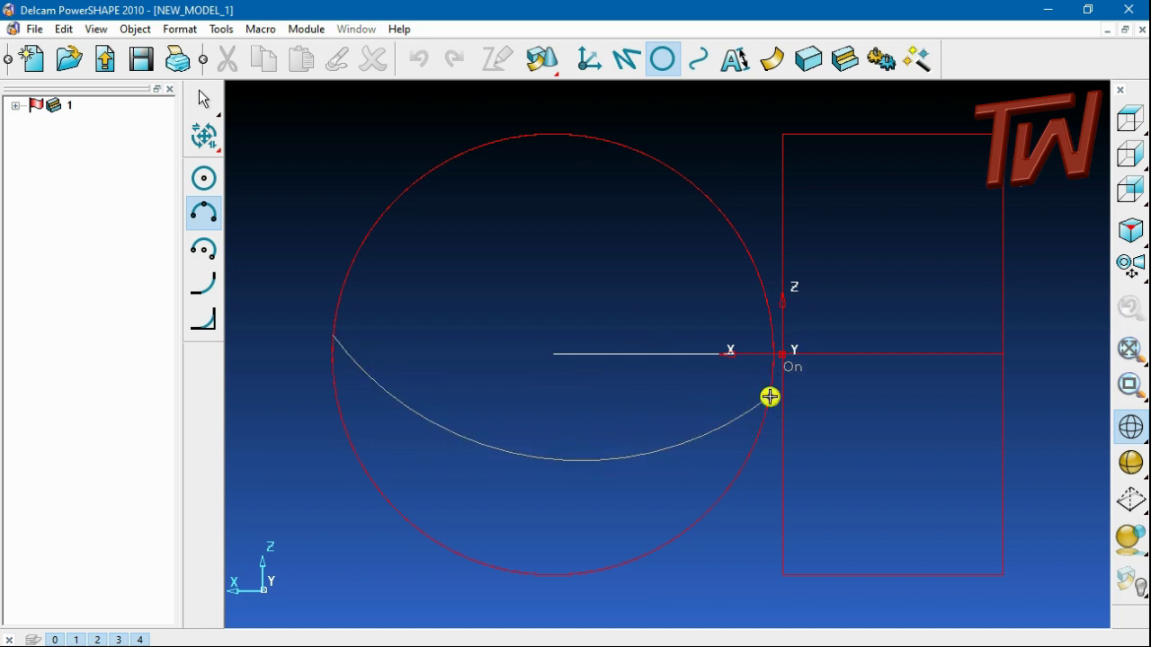
click(503, 569)
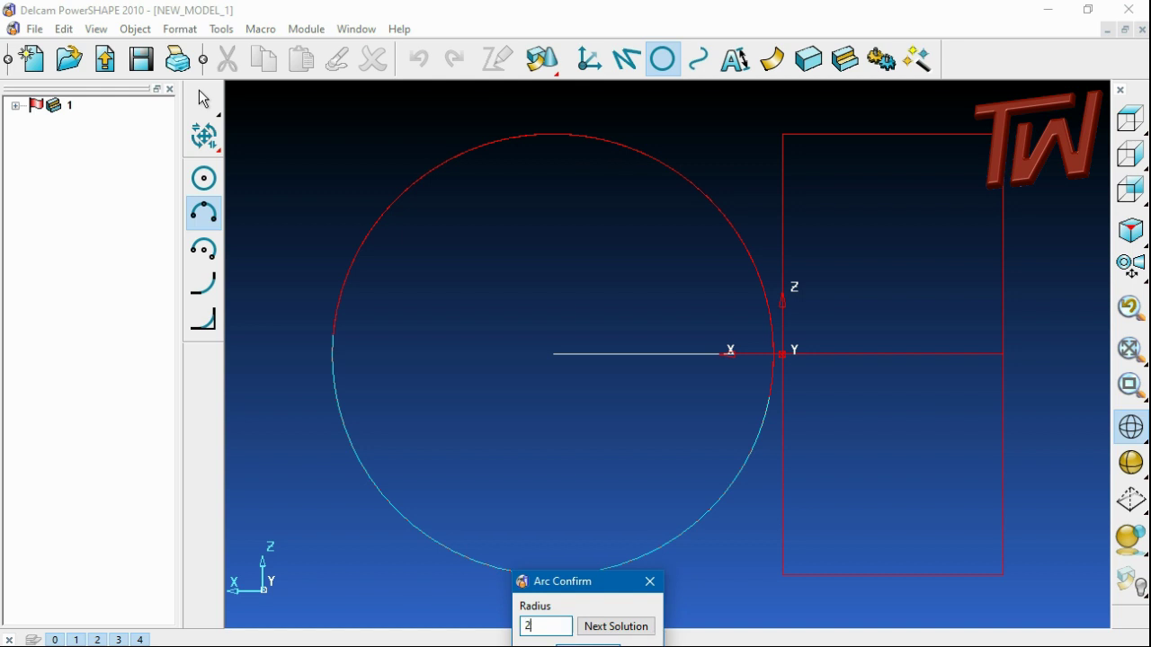
key(Return)
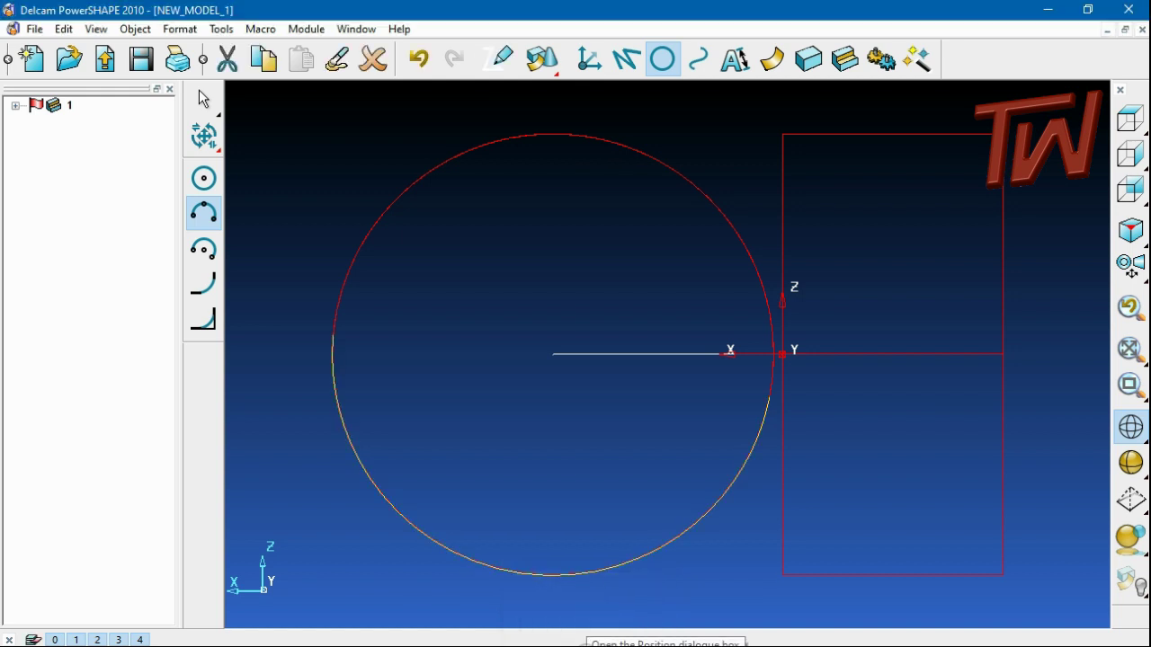
Delete the quarter arc that served as the elbow's drive-curve.
key(Escape)
middle_drag(635, 286, 642, 332)
click(635, 335)
key(Delete)
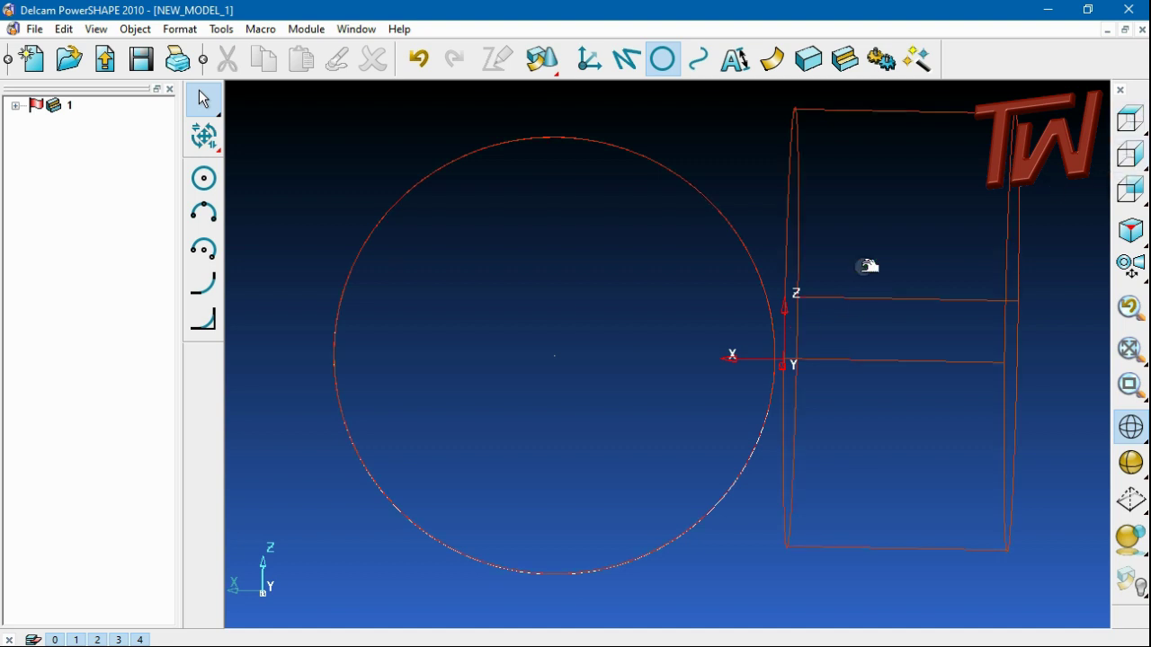
Place a full circle of radius 6 on the centre of the three-point arc.
click(661, 60)
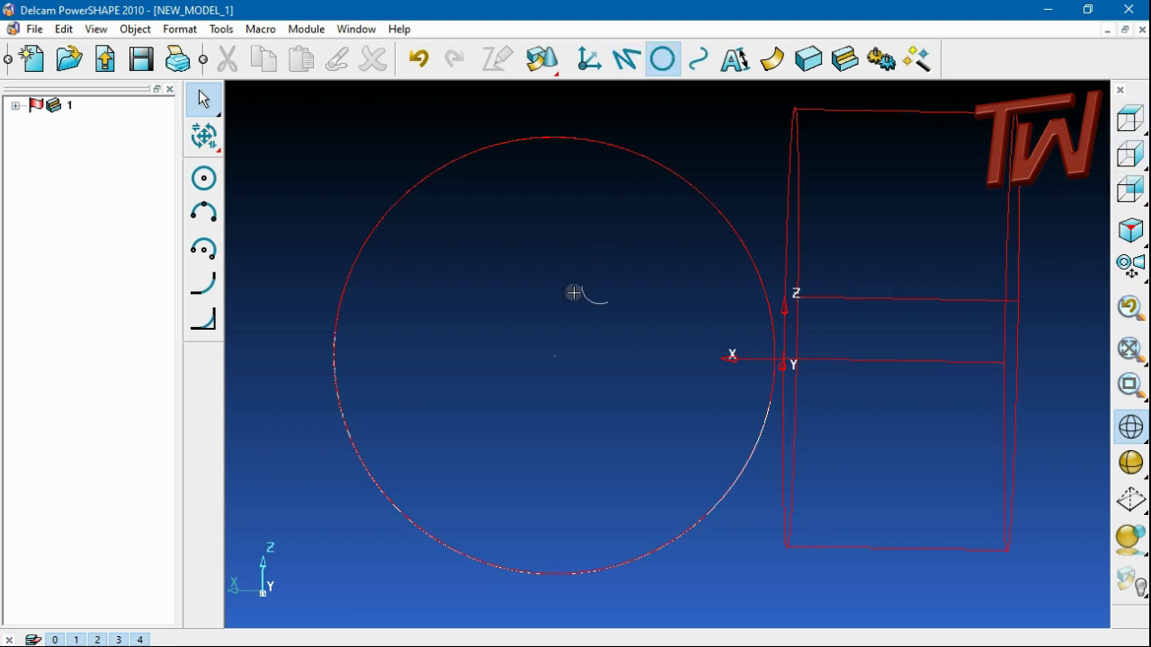
click(554, 357)
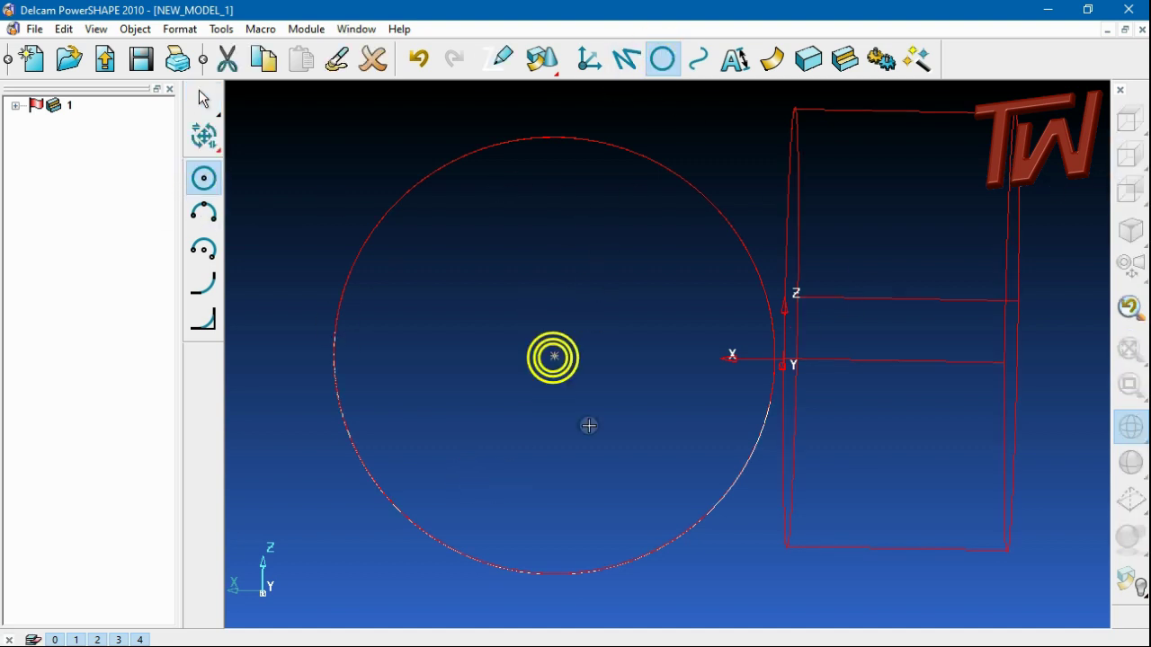
key(Escape)
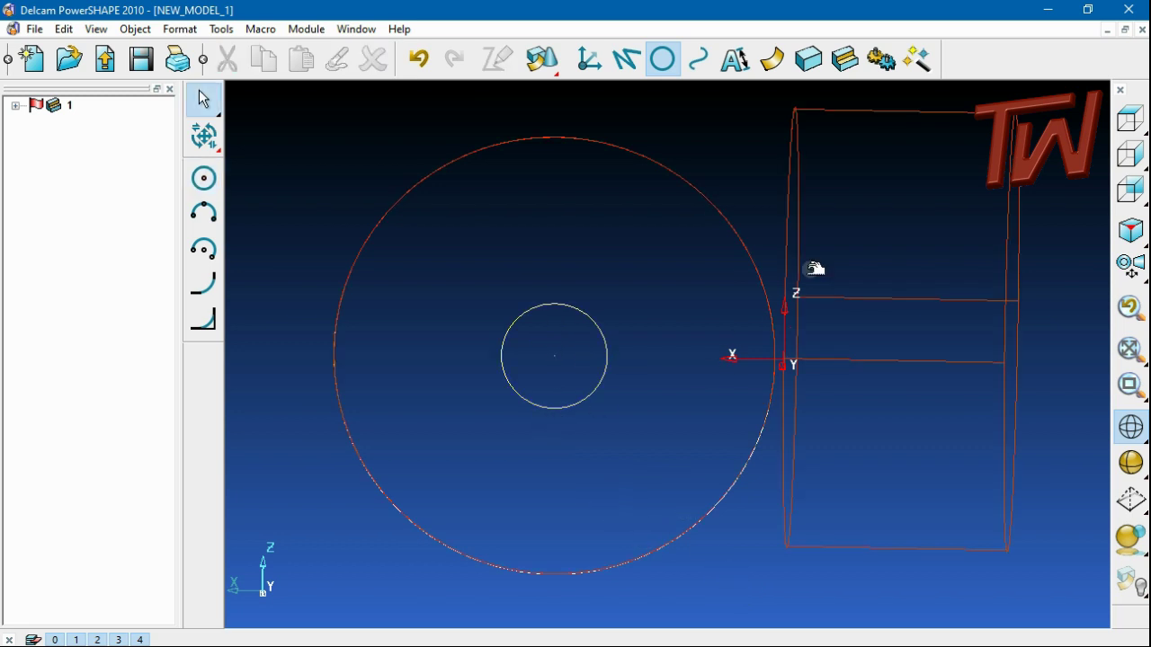
Hide the combined elbow solid and delete the three-point arc, keeping only the full circle.
click(788, 285)
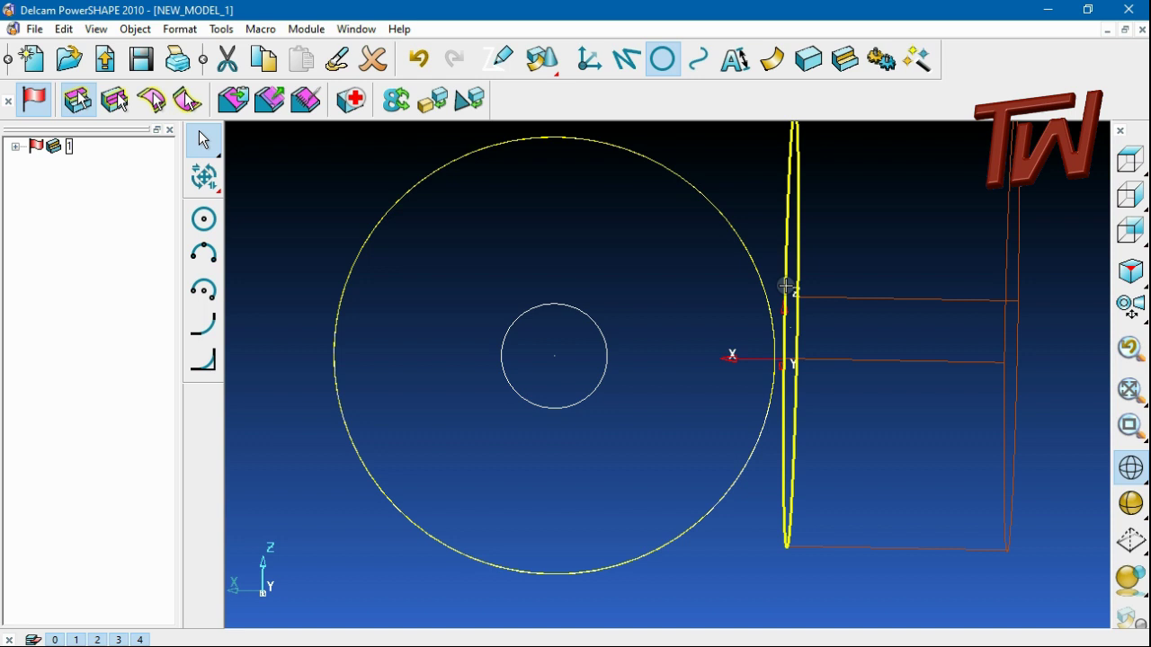
key(Delete)
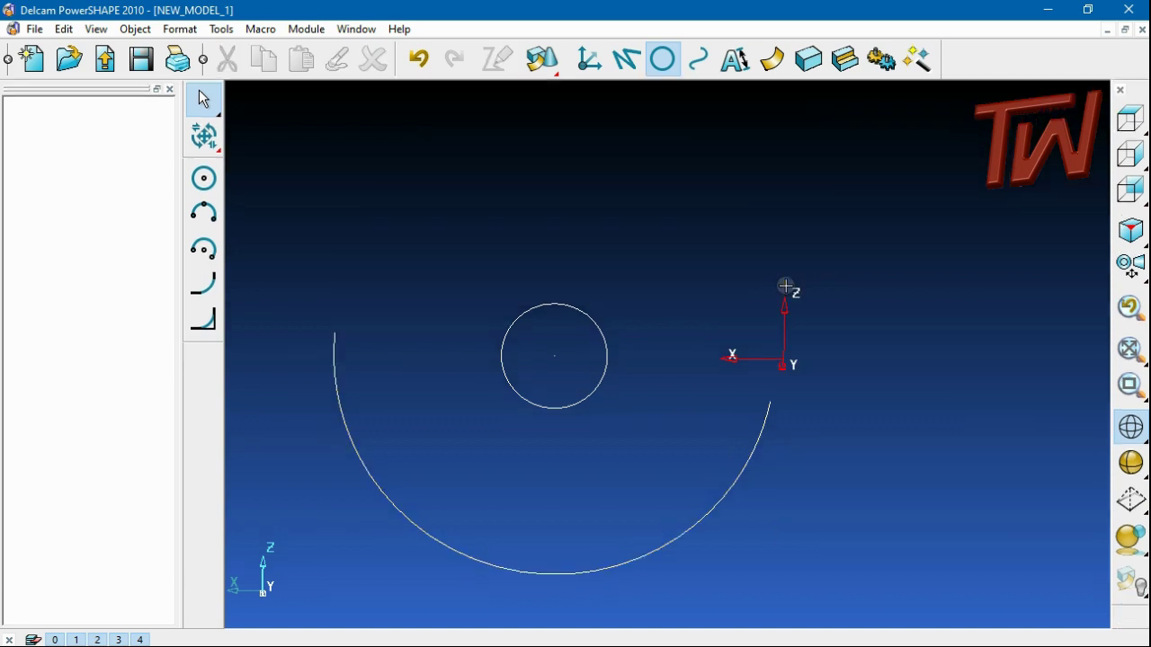
click(480, 570)
key(Delete)
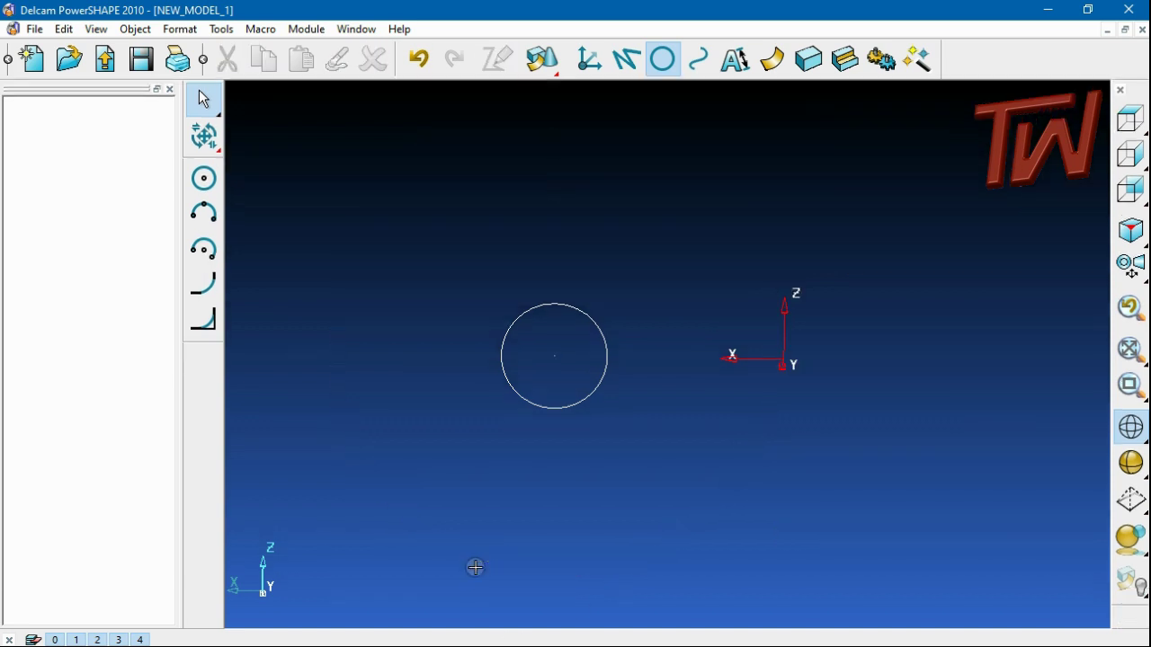
Set the remaining circle's radius to 25.
double_click(550, 411)
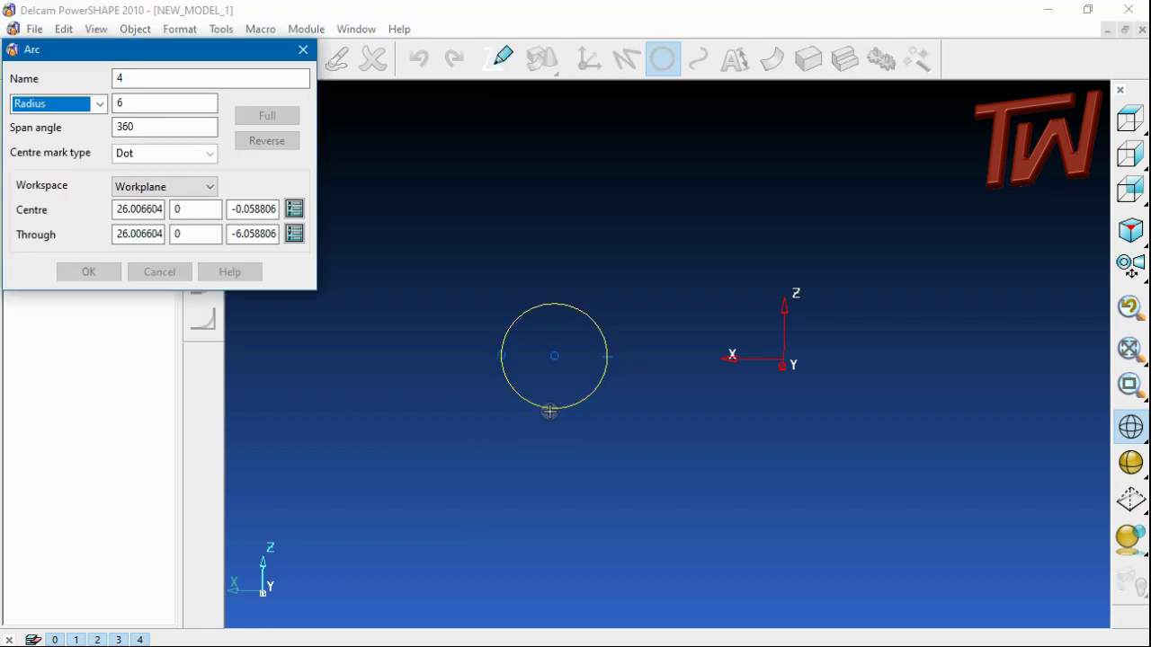
double_click(136, 101)
text(25)
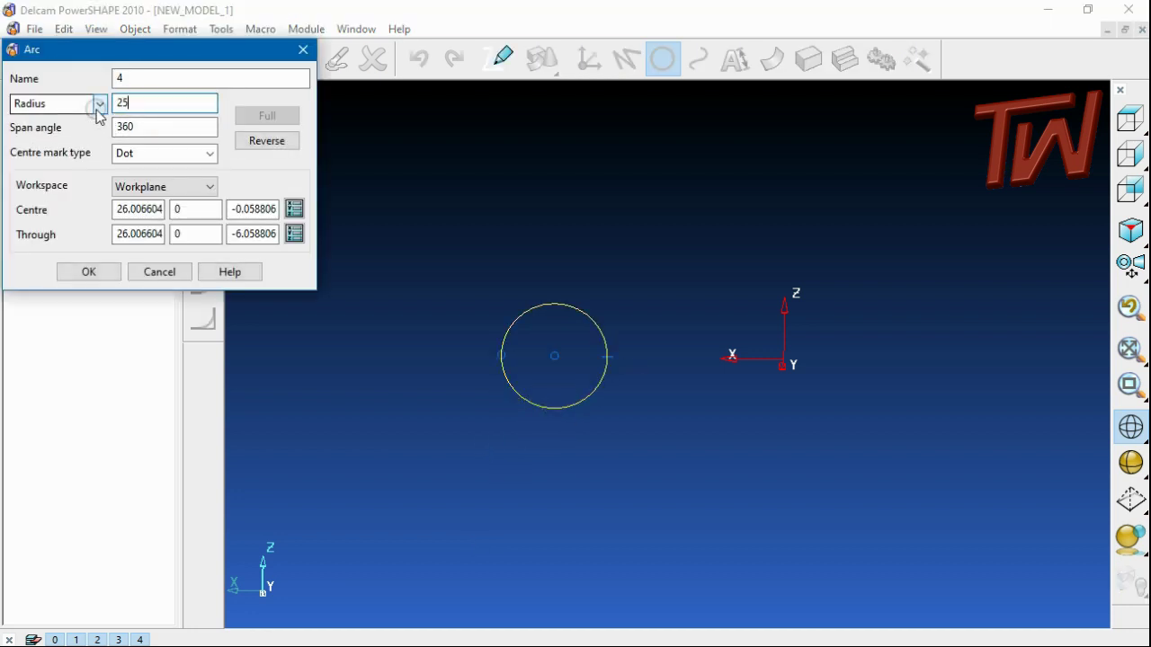
click(89, 271)
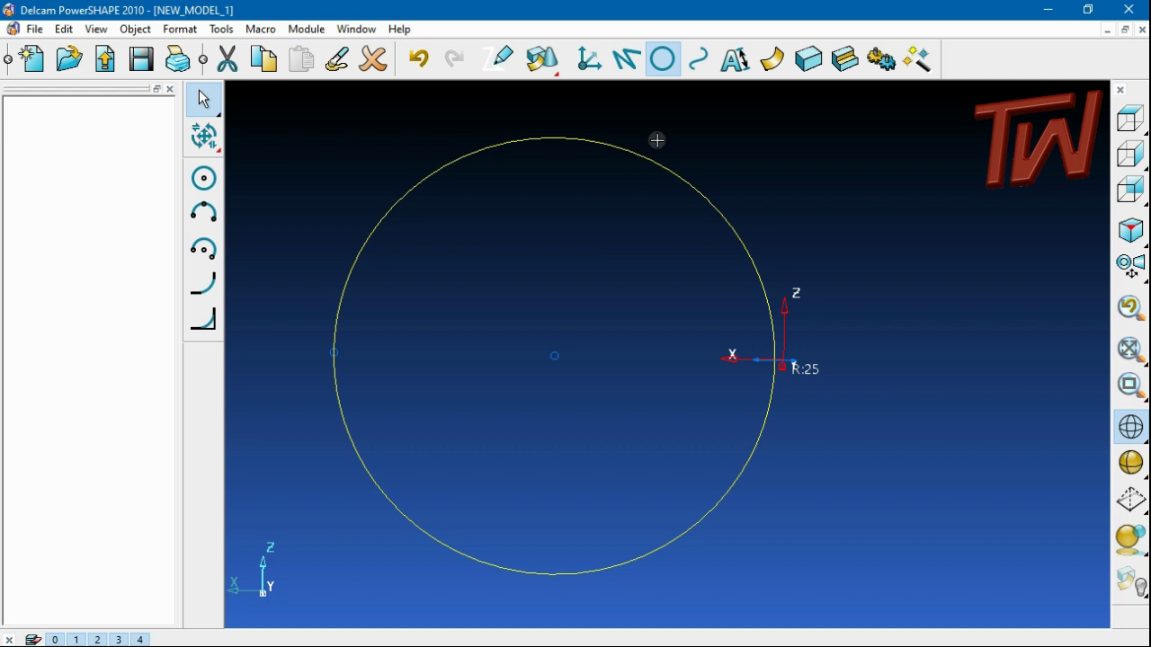
Create a solid extrusion of length 25 from the circle and redisplay the elbow solid with shading.
click(808, 58)
click(204, 249)
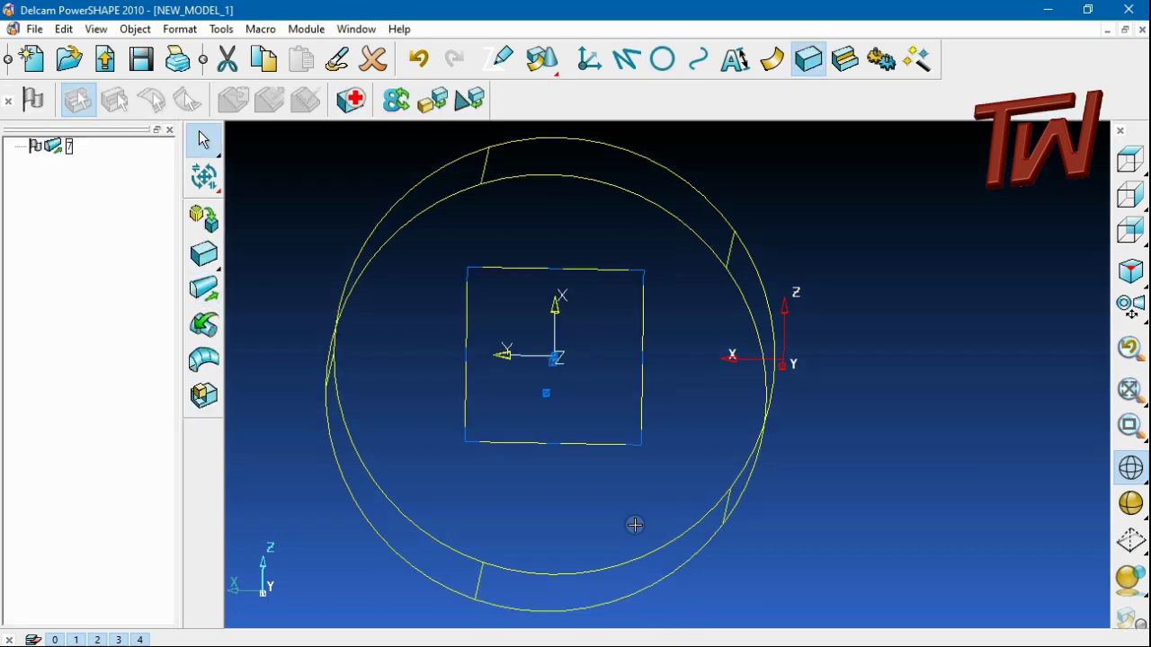
double_click(653, 550)
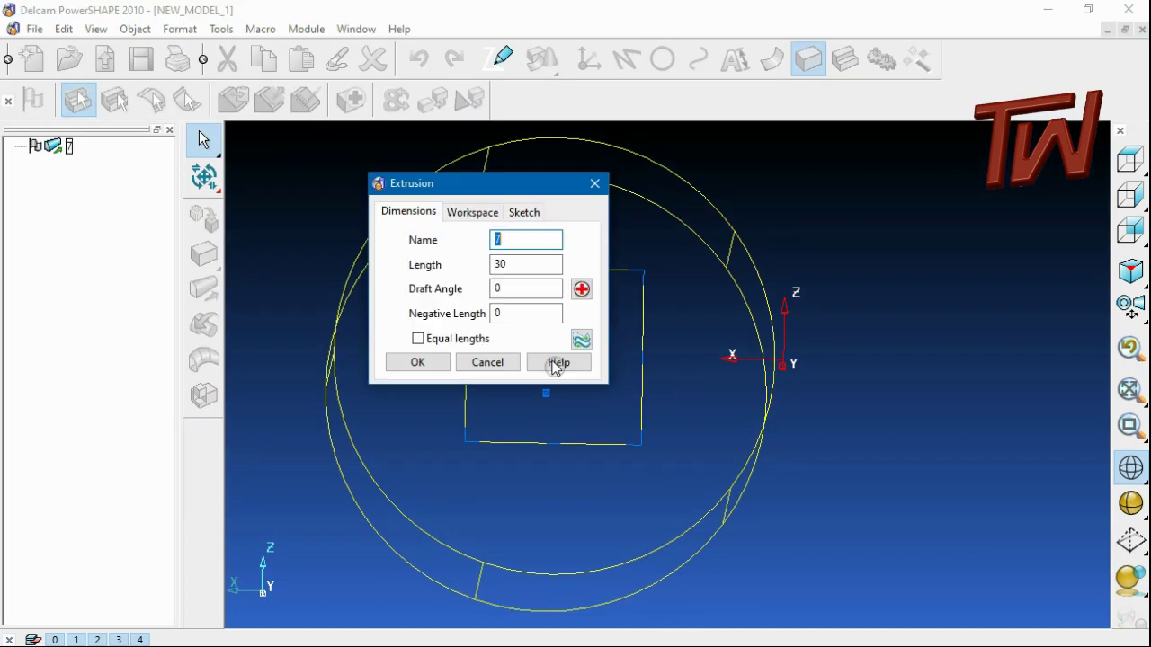
double_click(516, 265)
text(25)
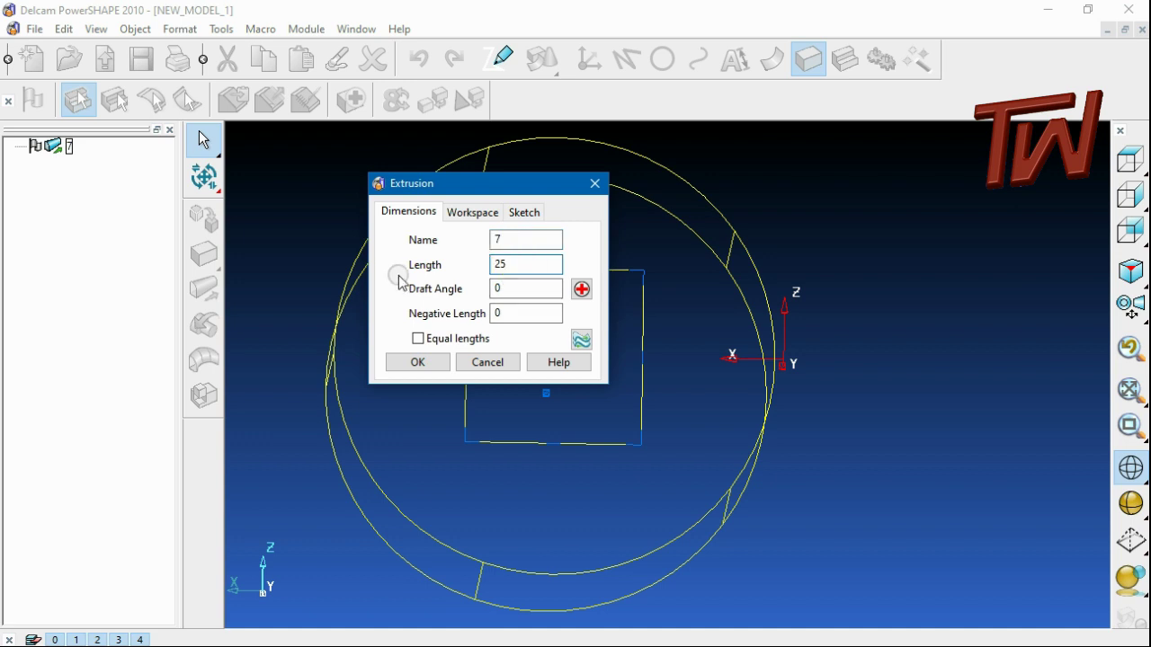
click(426, 363)
click(1129, 505)
click(1004, 496)
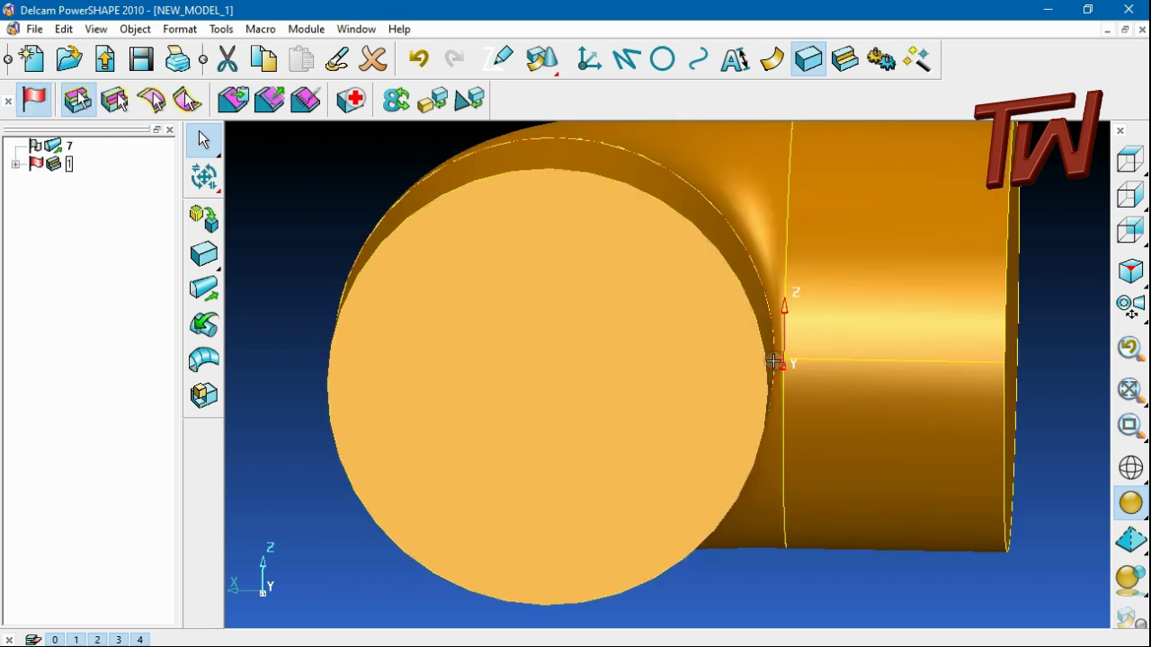
Unite the 25 long cylindrical extrusion with the elbow solid using a Boolean addition, and clear the selection.
middle_drag(783, 359, 756, 450)
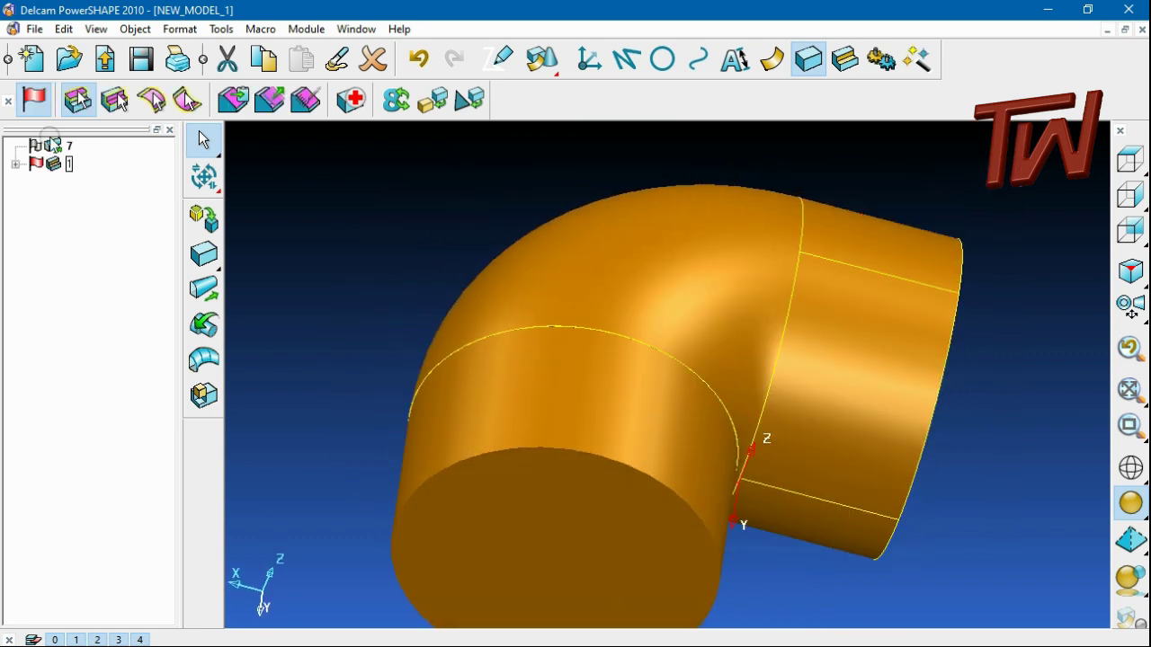
click(71, 146)
click(845, 59)
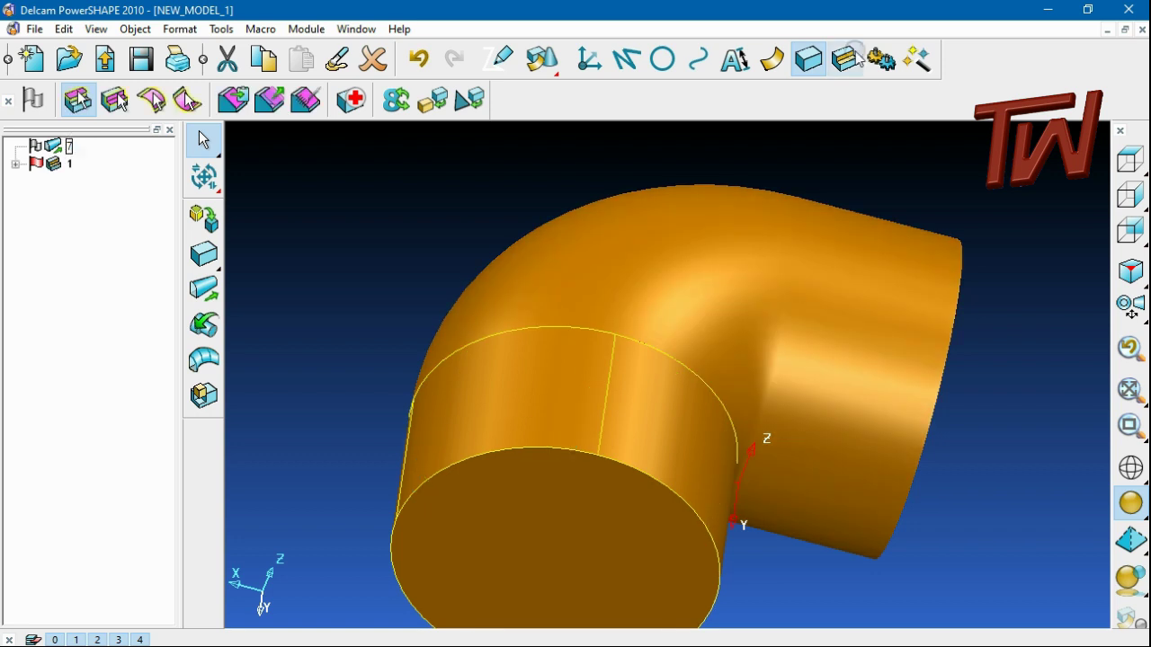
click(69, 106)
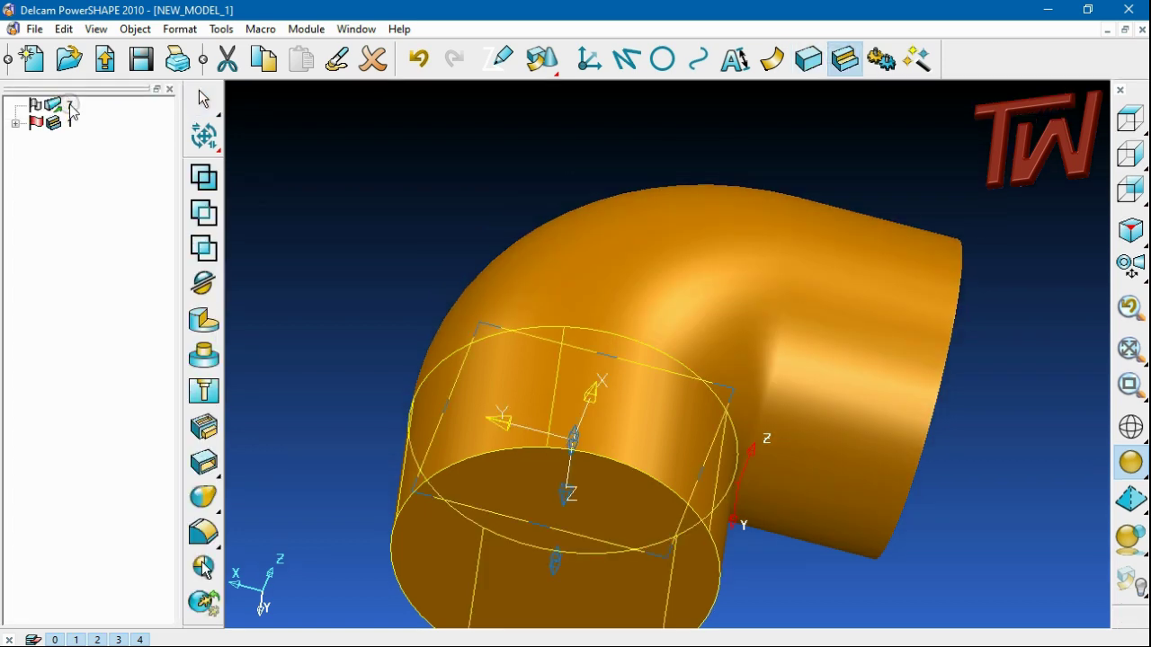
click(205, 220)
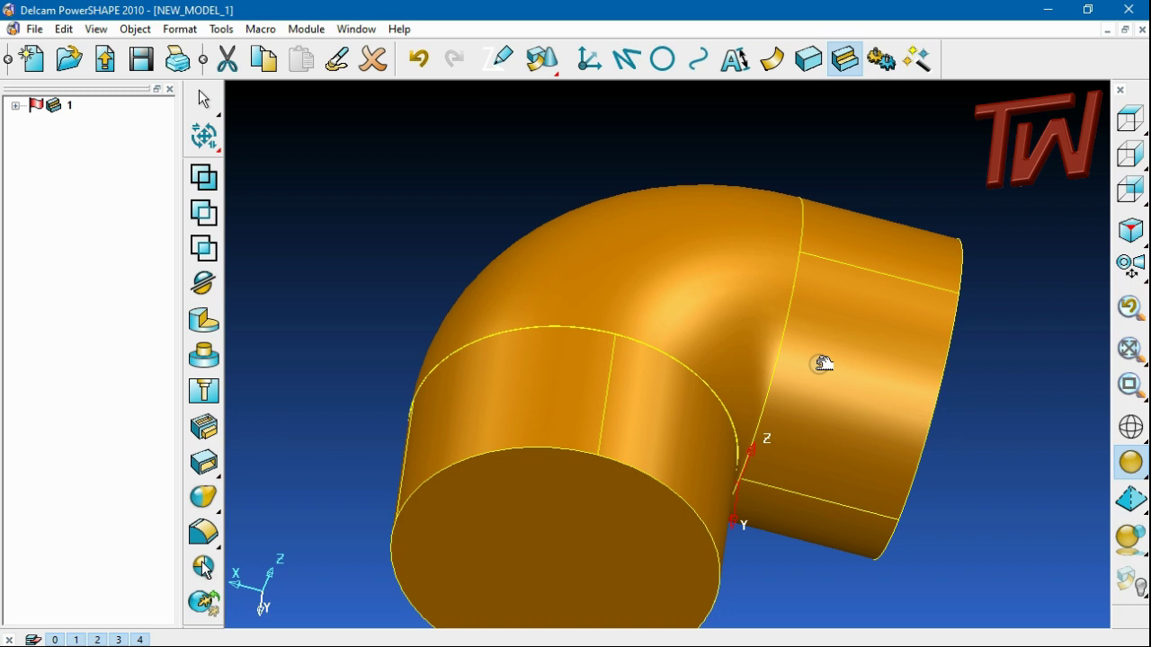
scroll(585, 274, down, 3)
scroll(585, 273, down, 1)
middle_drag(584, 274, 524, 420)
click(943, 365)
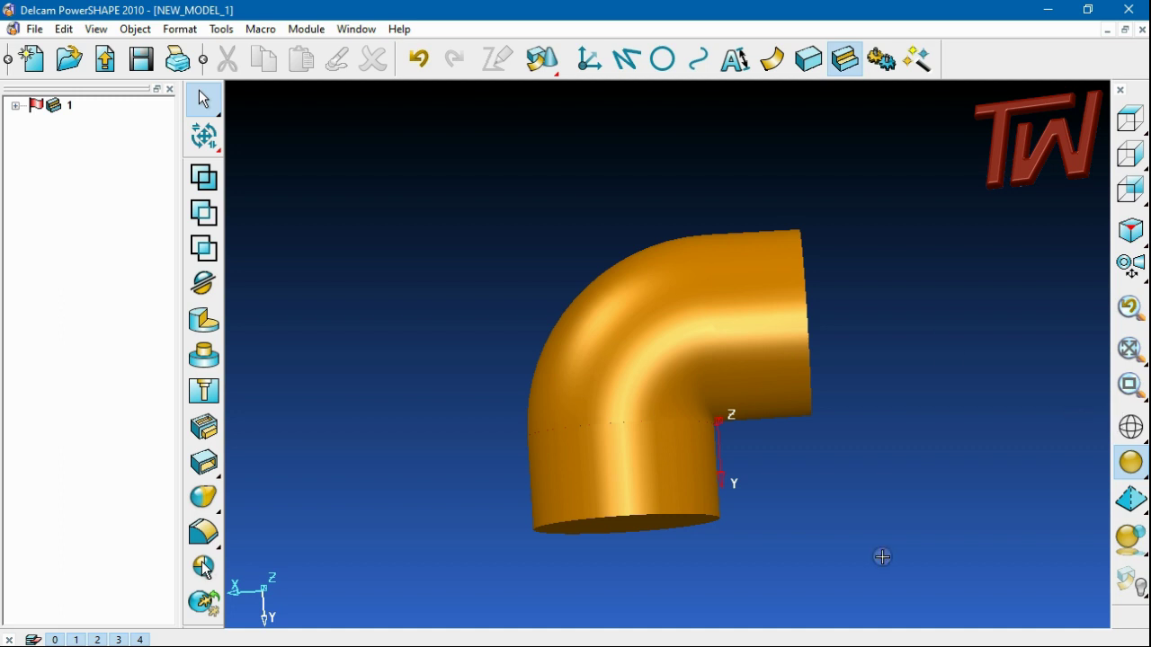
Try to move the elbow along positive X and positive Y from the origin in top view.
click(1130, 118)
scroll(828, 369, down, 3)
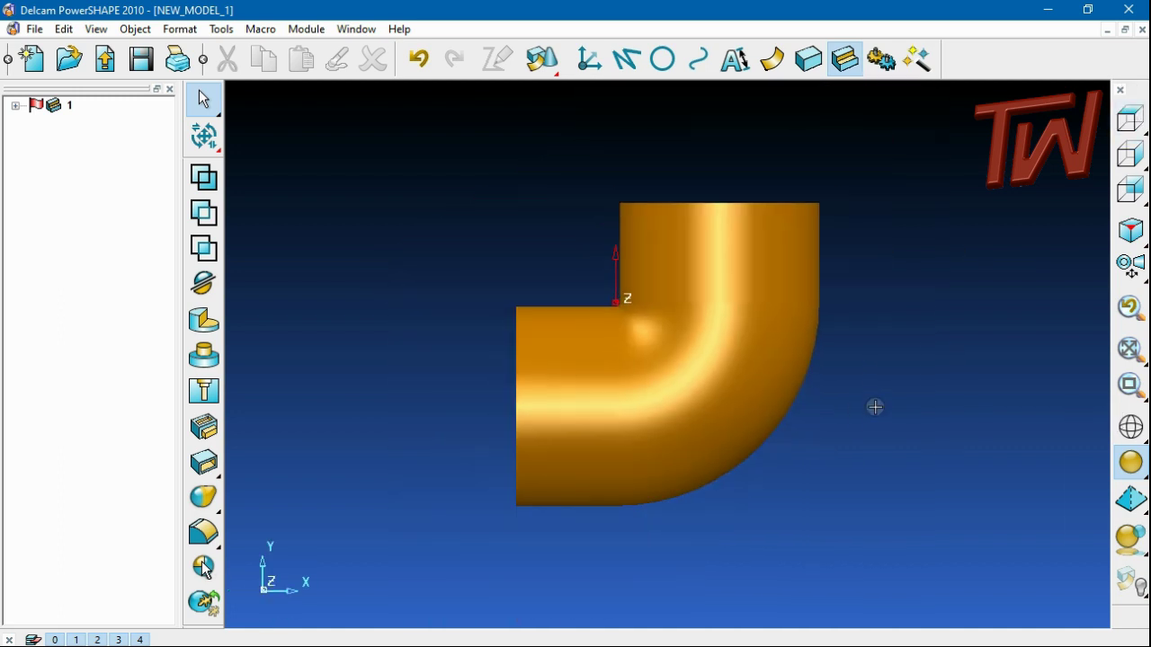
click(761, 342)
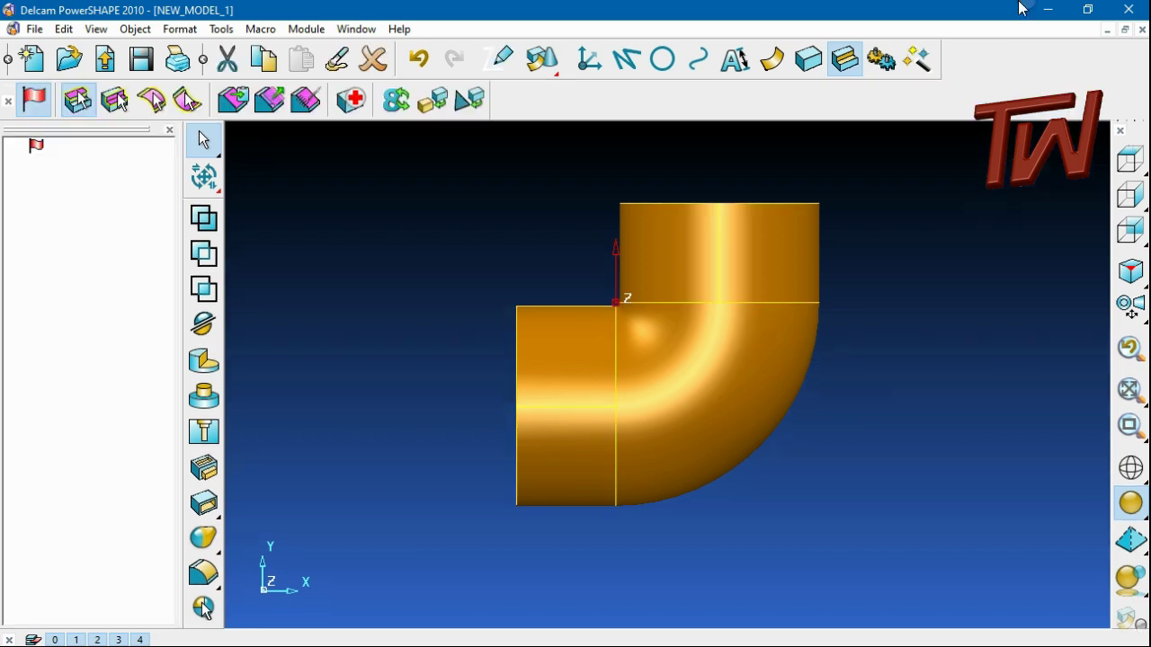
click(204, 178)
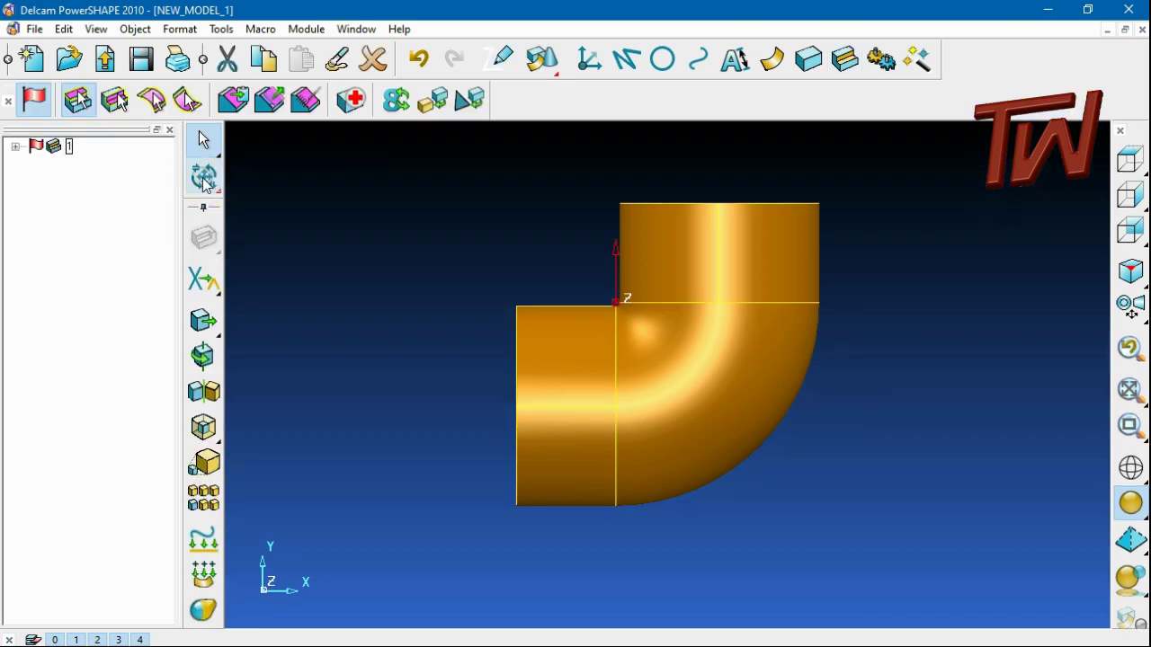
click(204, 321)
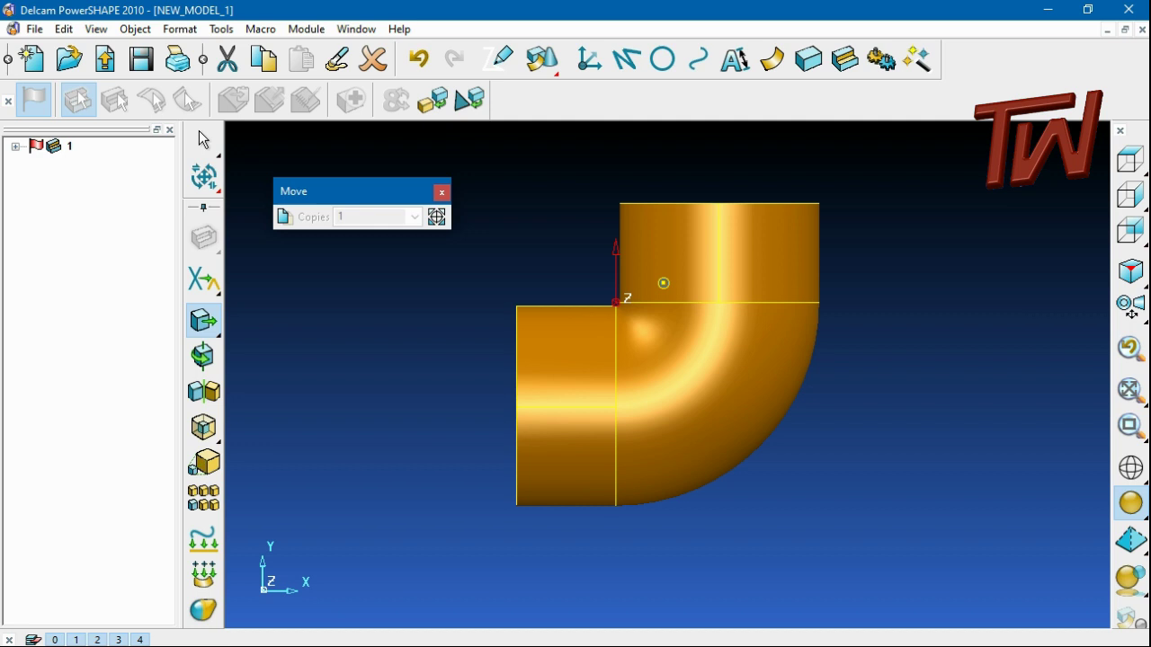
key(Return)
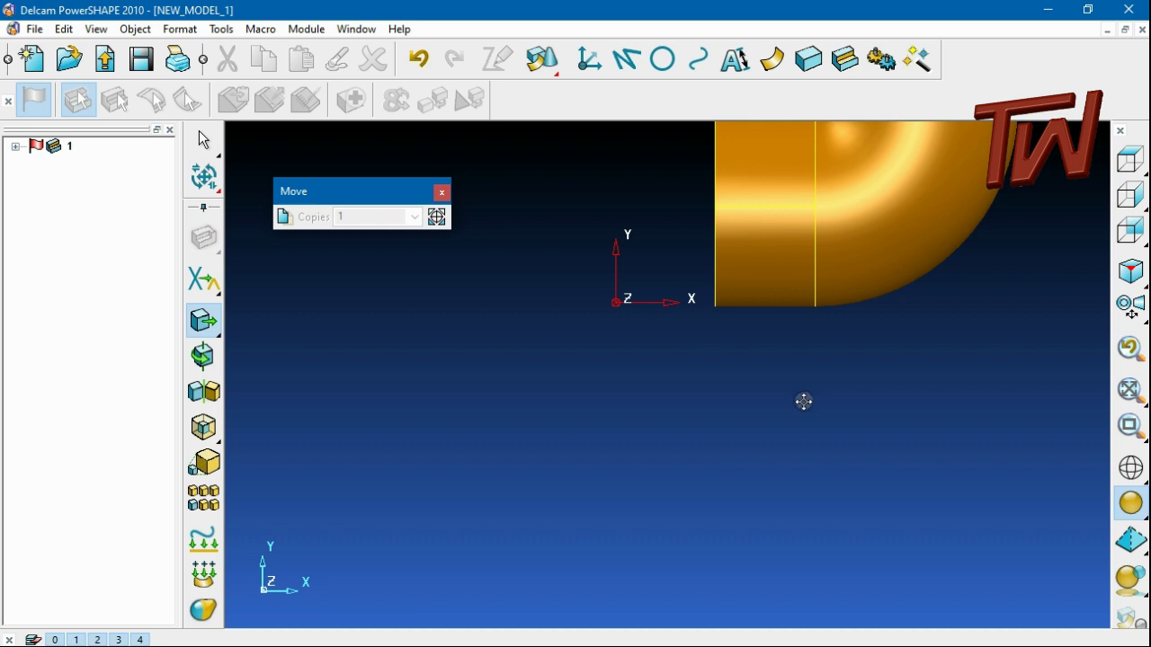
scroll(802, 419, down, 5)
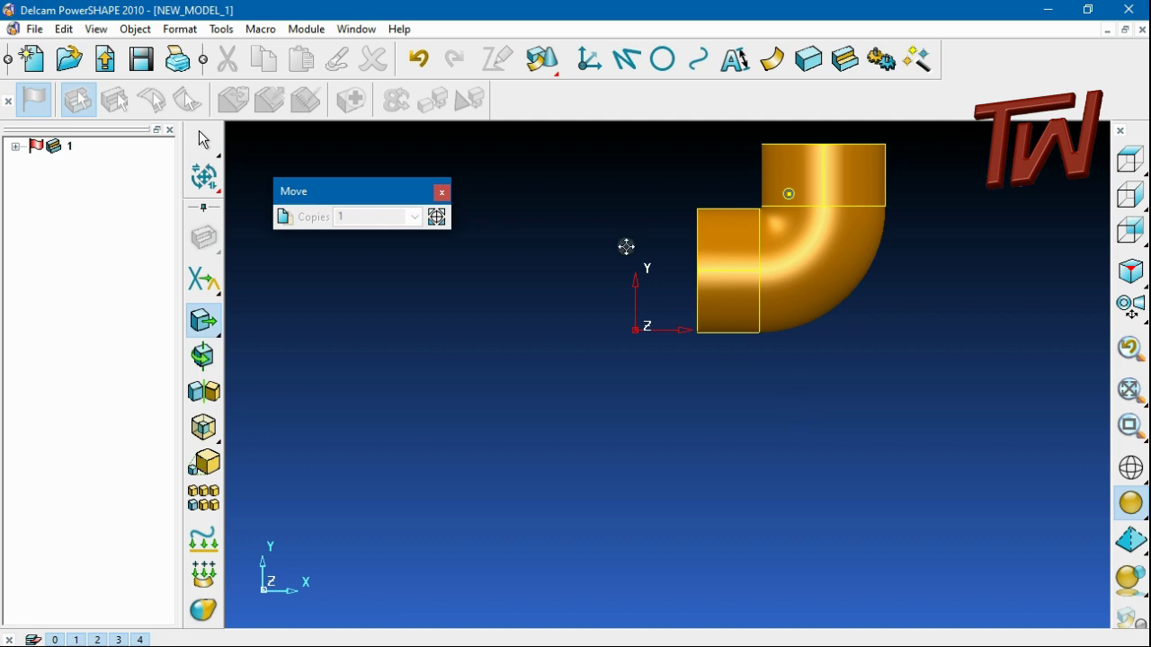
click(440, 192)
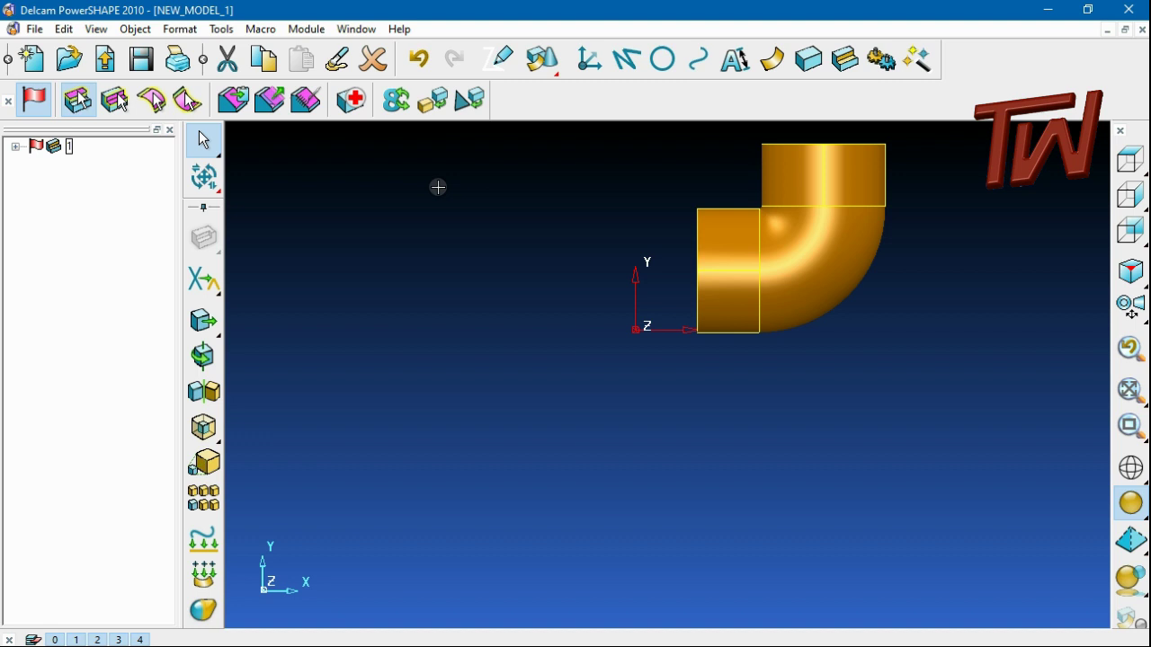
key(ctrl+z)
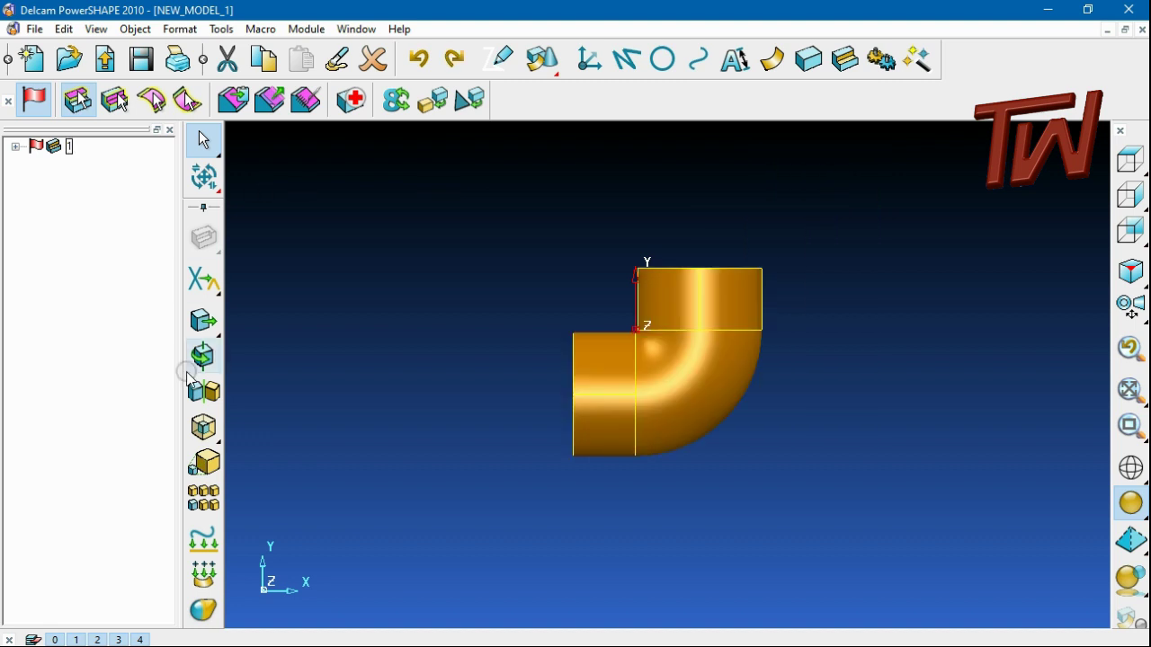
Move the elbow solid along negative X and positive Y, clear of the origin.
click(203, 320)
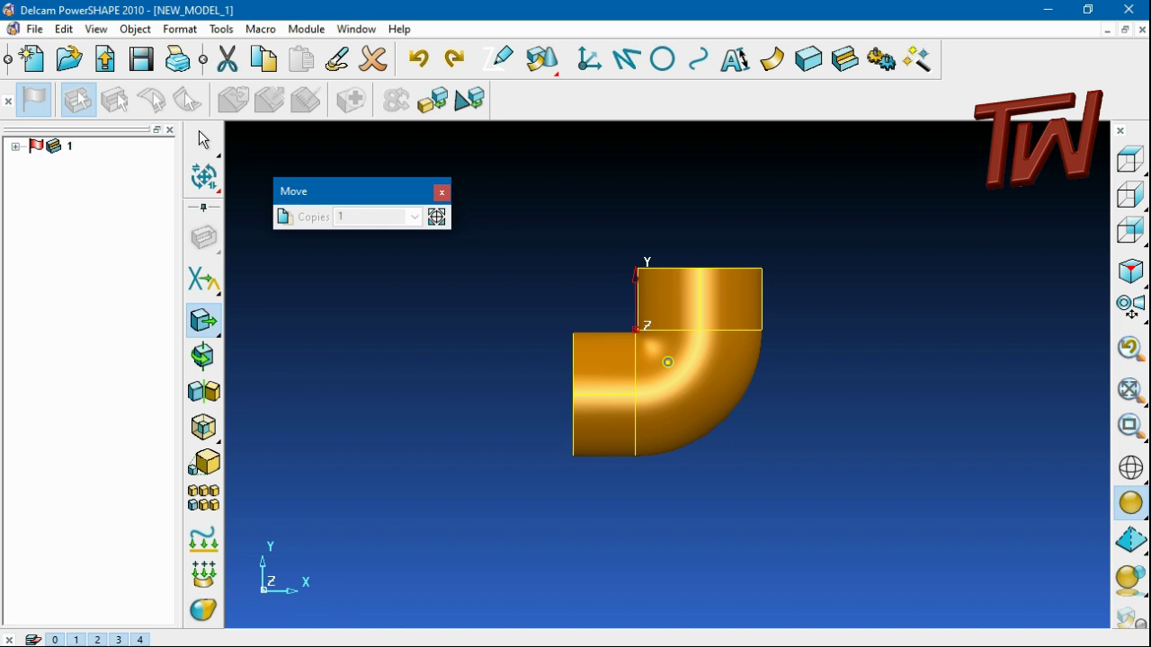
key(ctrl+y)
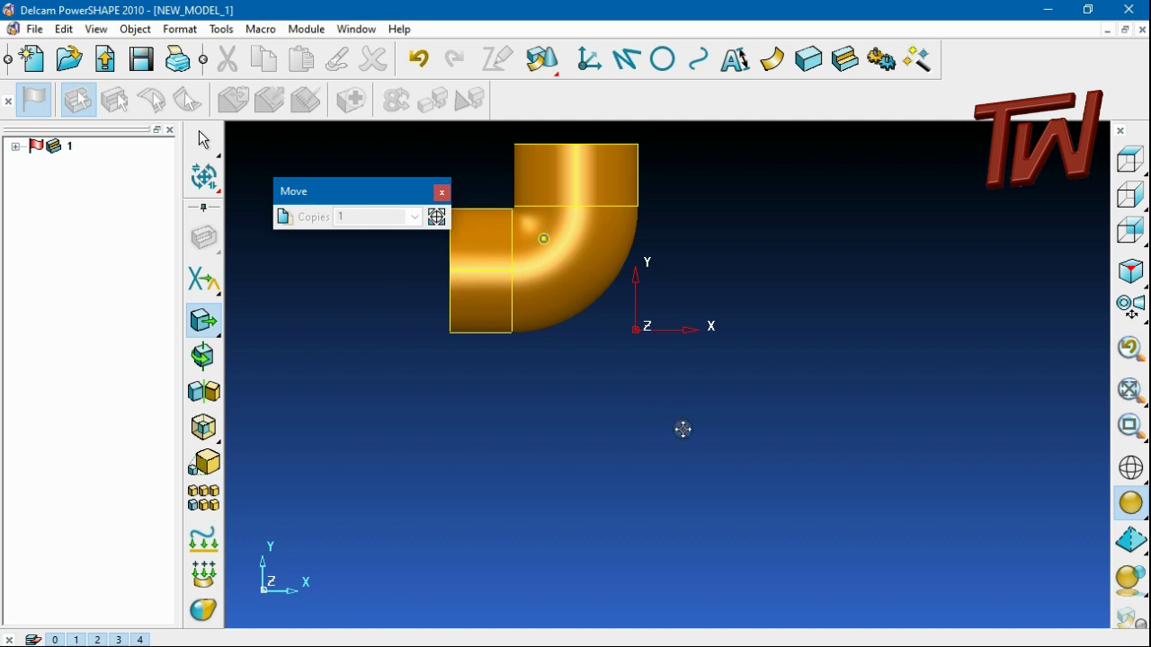
scroll(683, 429, down, 2)
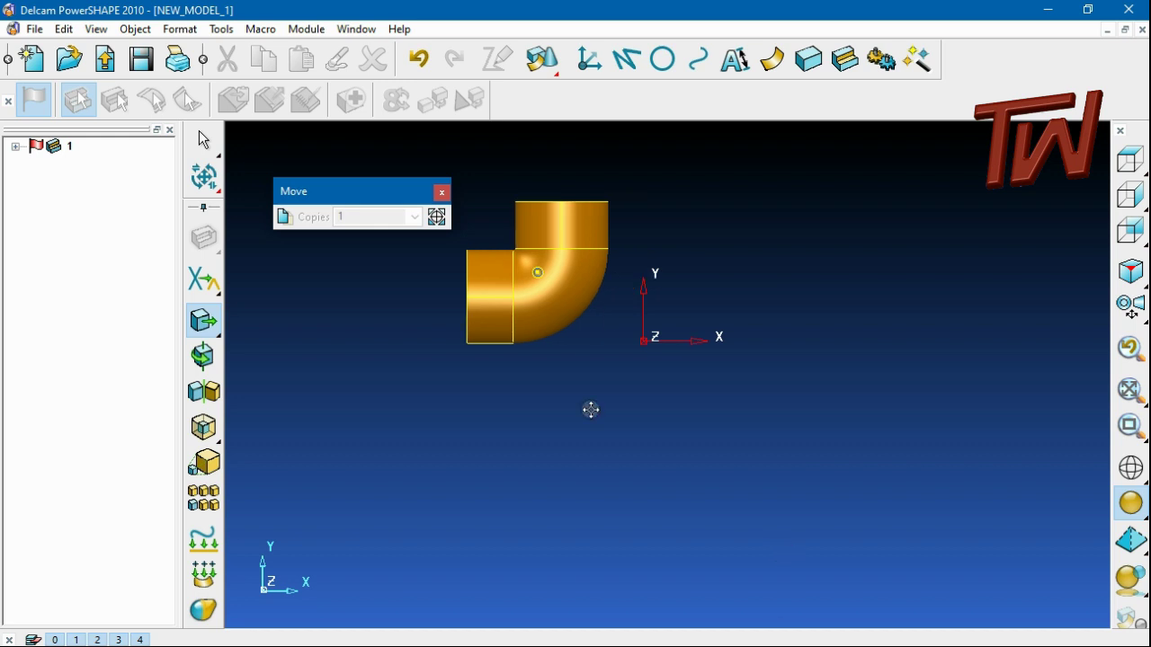
click(440, 194)
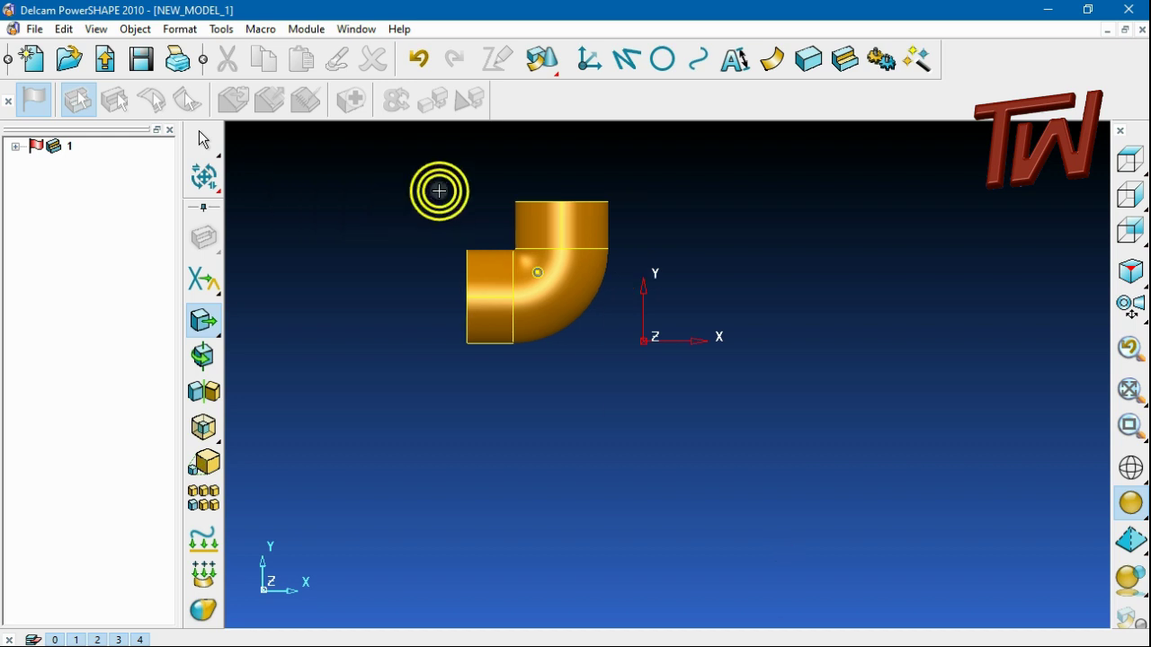
Mirror the elbow with copies about the YZ plane, the ZX plane and the YZ plane again to place an elbow in each quadrant.
click(206, 392)
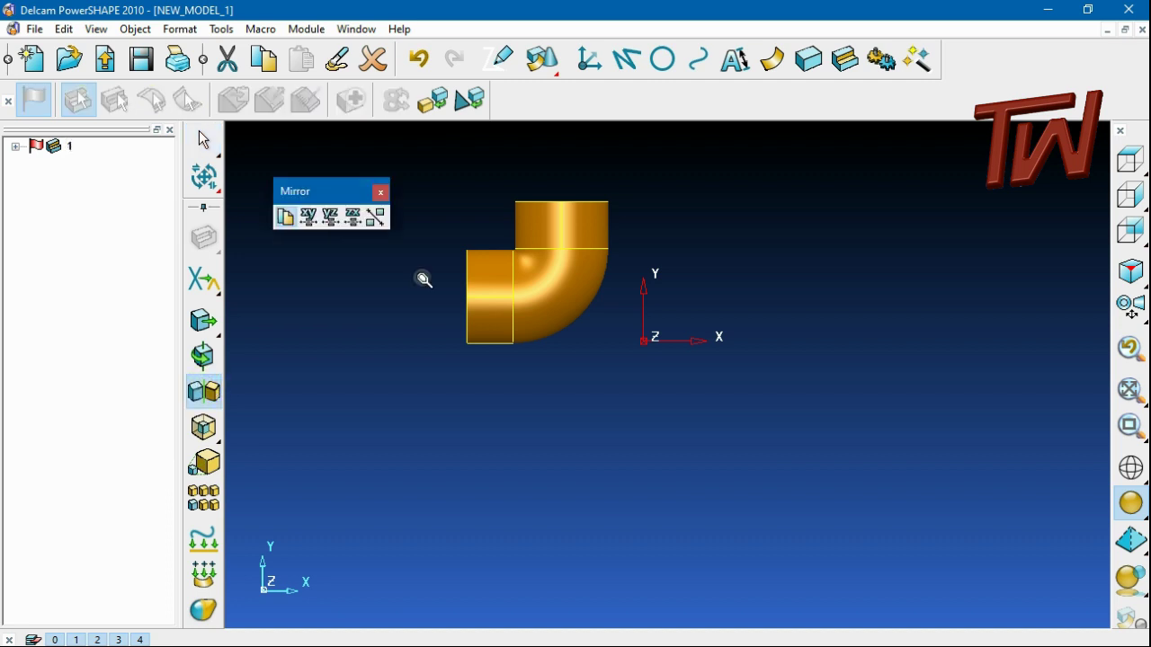
click(330, 219)
click(353, 219)
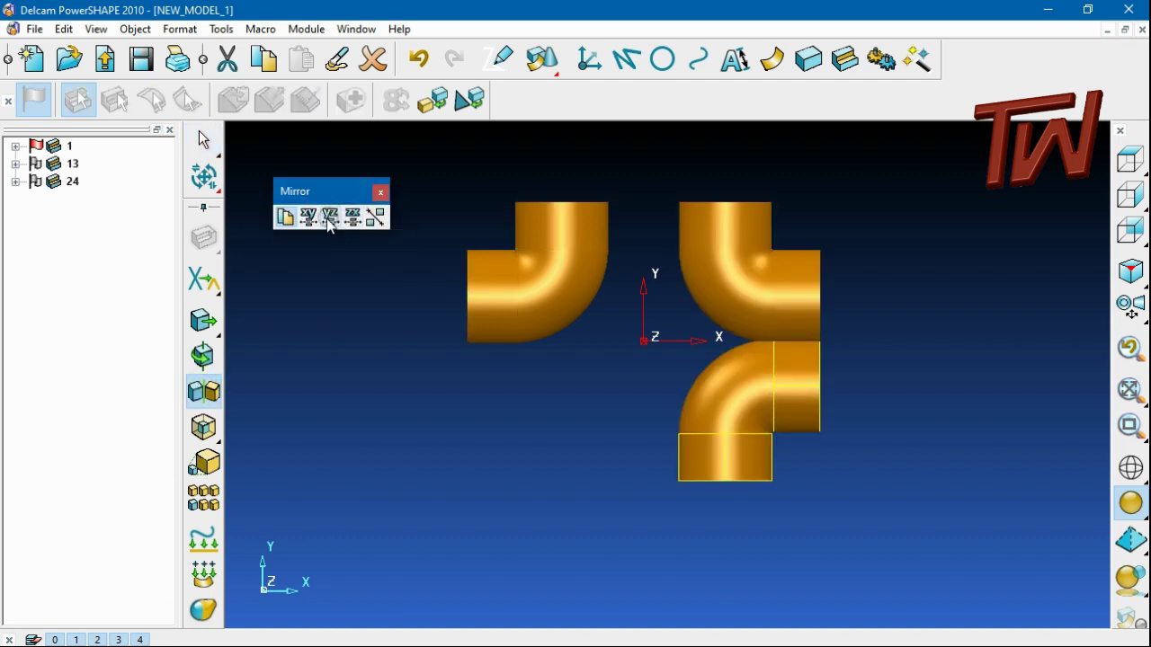
click(330, 218)
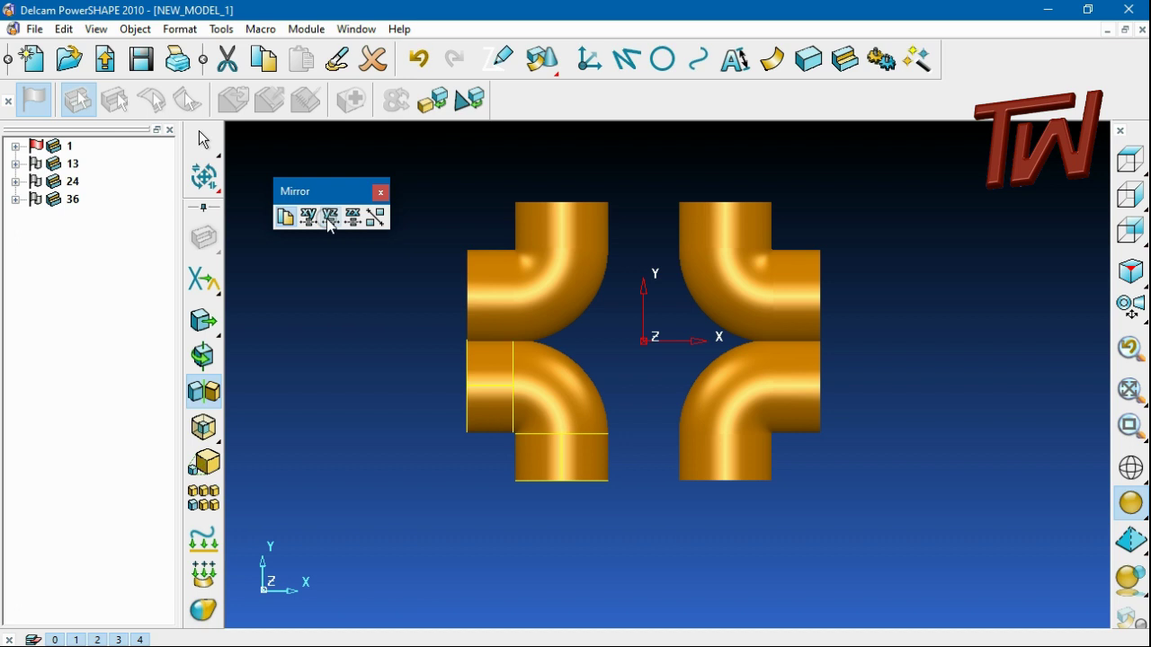
click(380, 191)
Move the two elbows on the positive Y side farther from the X axis along positive Y.
drag(929, 185, 426, 273)
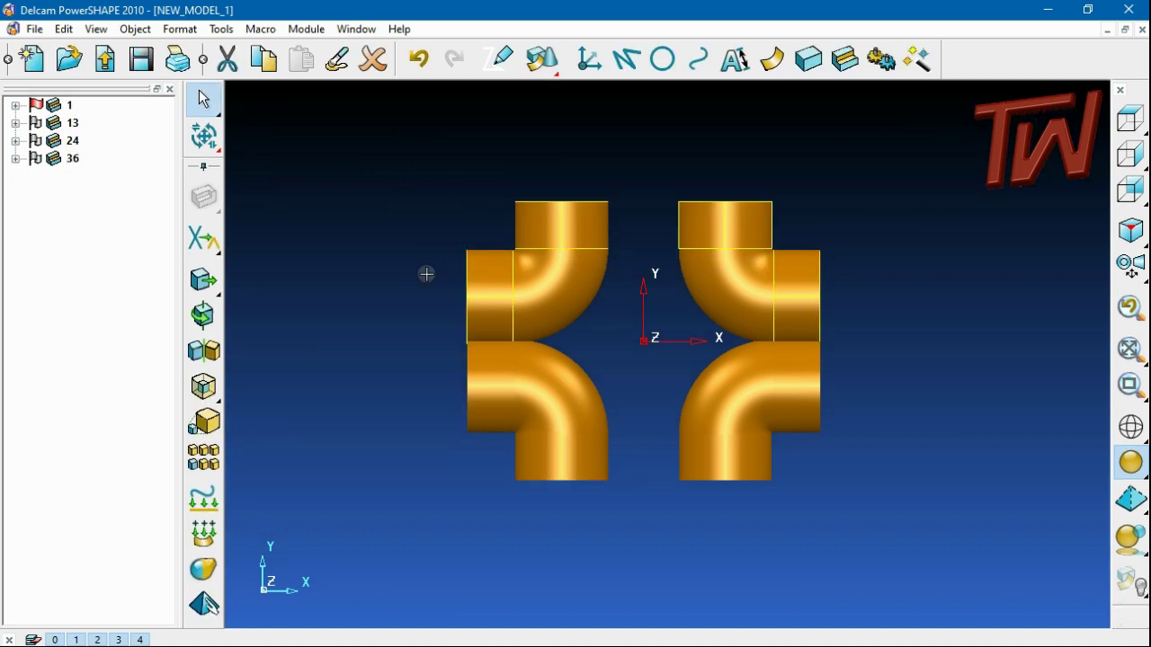
click(203, 280)
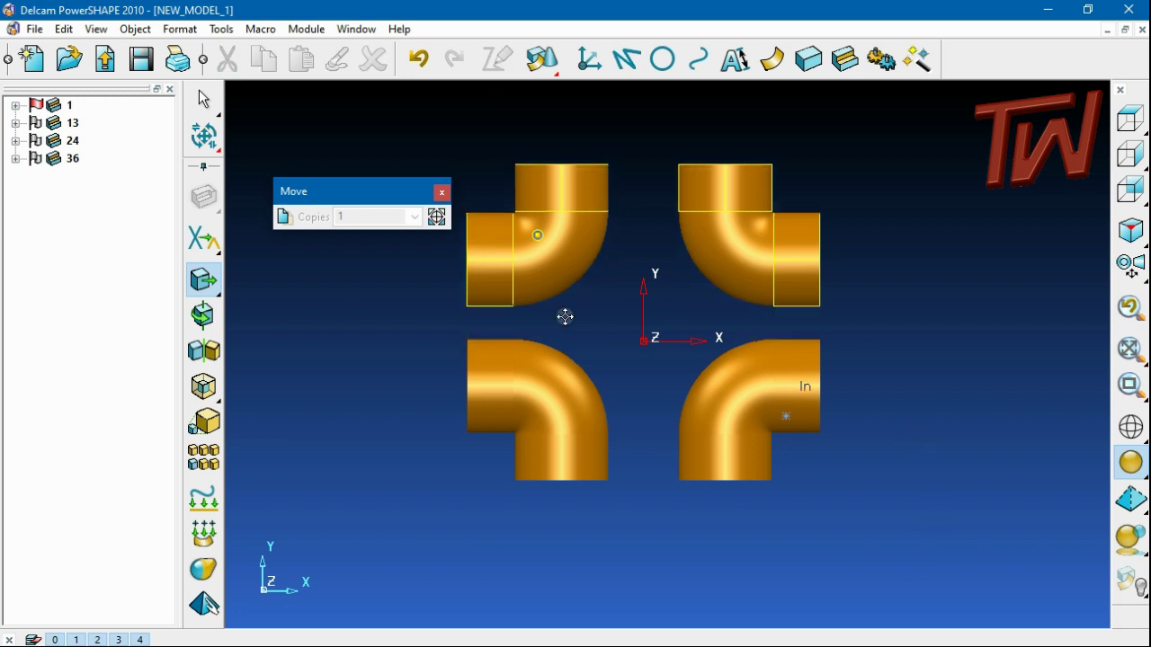
click(441, 192)
key(Escape)
Move the two elbows on the negative Y side farther from the X axis along negative Y.
click(938, 344)
drag(938, 344, 270, 549)
click(203, 279)
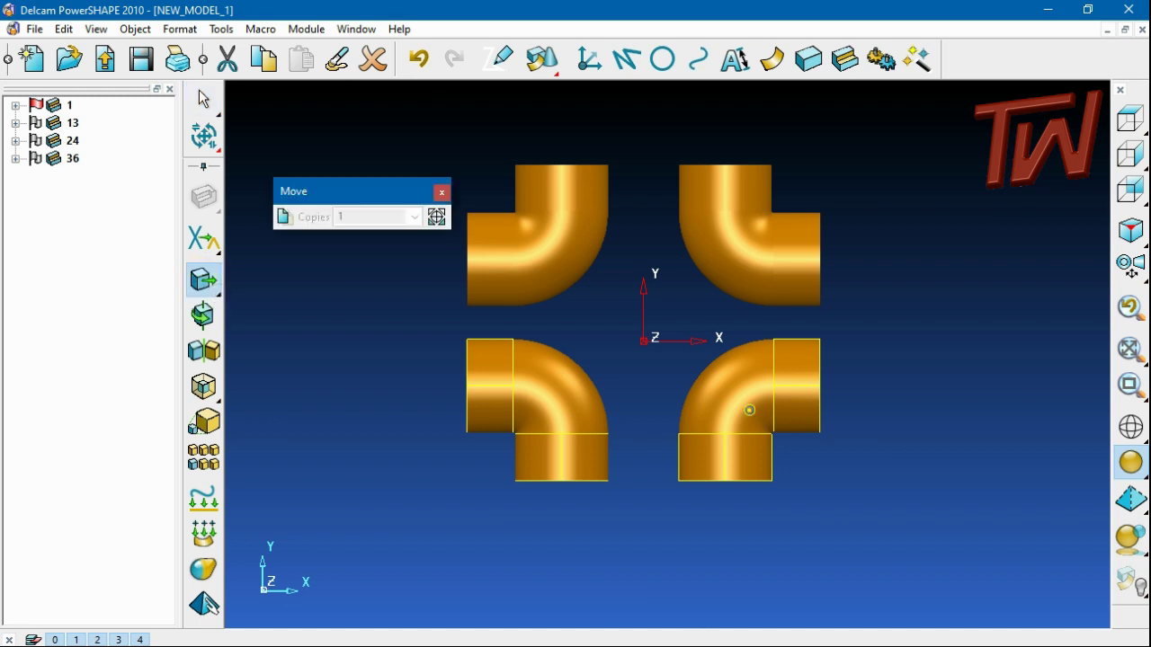
click(857, 316)
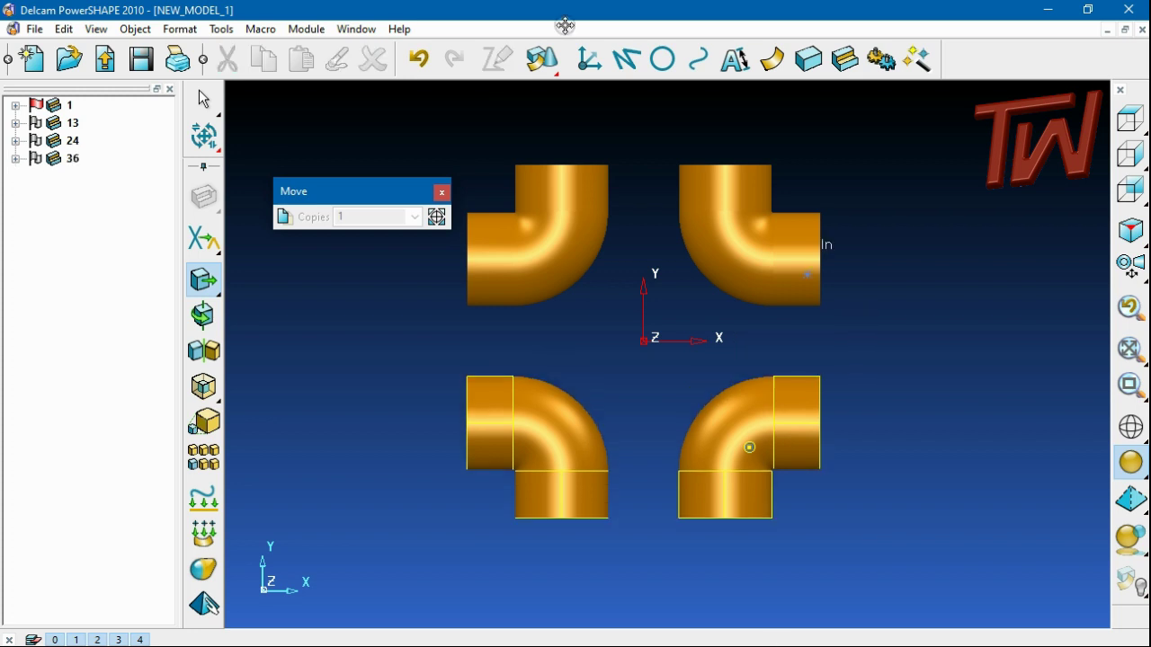
click(442, 192)
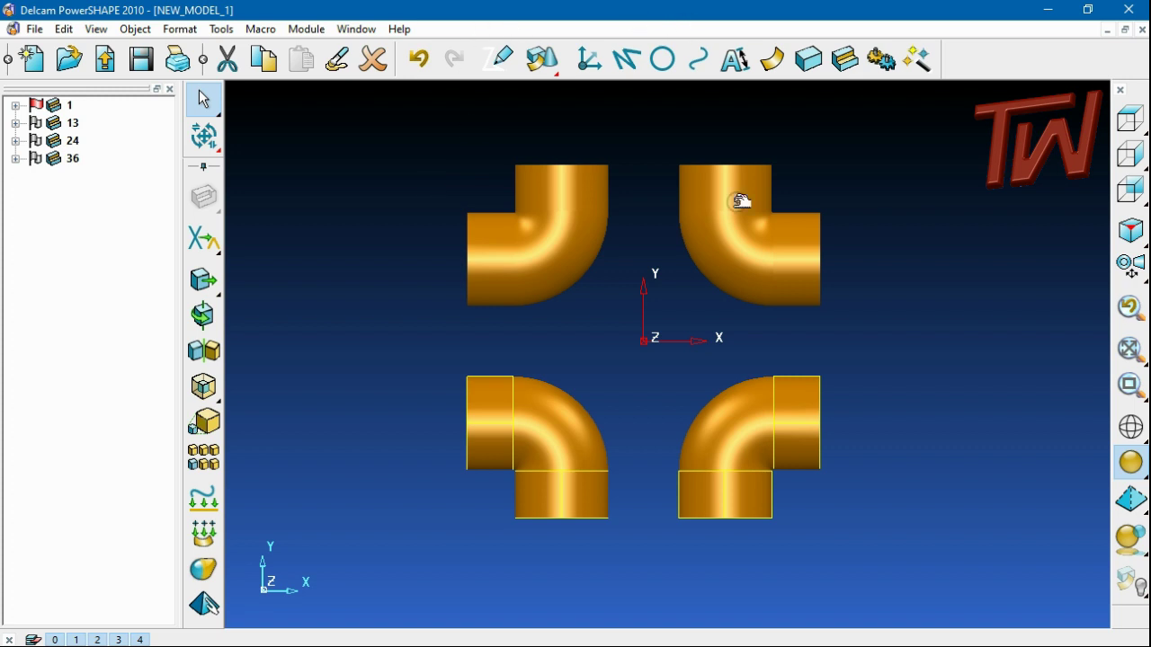
Draw a horizontal line in the positive X direction from the outer upper corner of the elbow in the positive X, positive Y quadrant.
scroll(672, 306, down, 1)
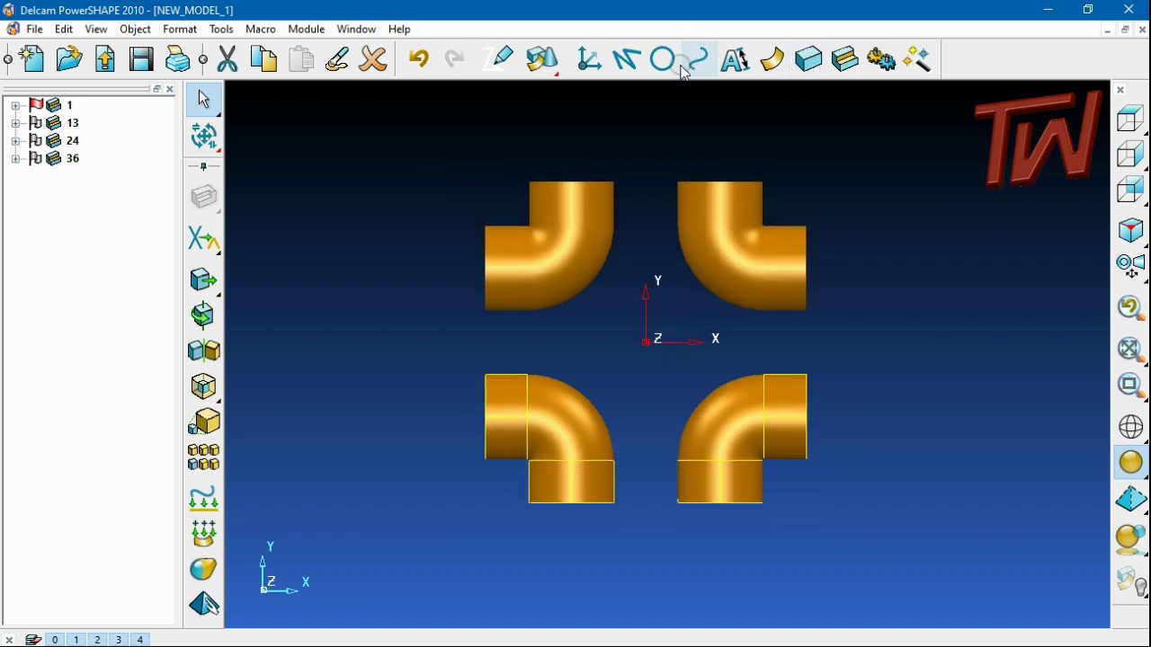
click(625, 58)
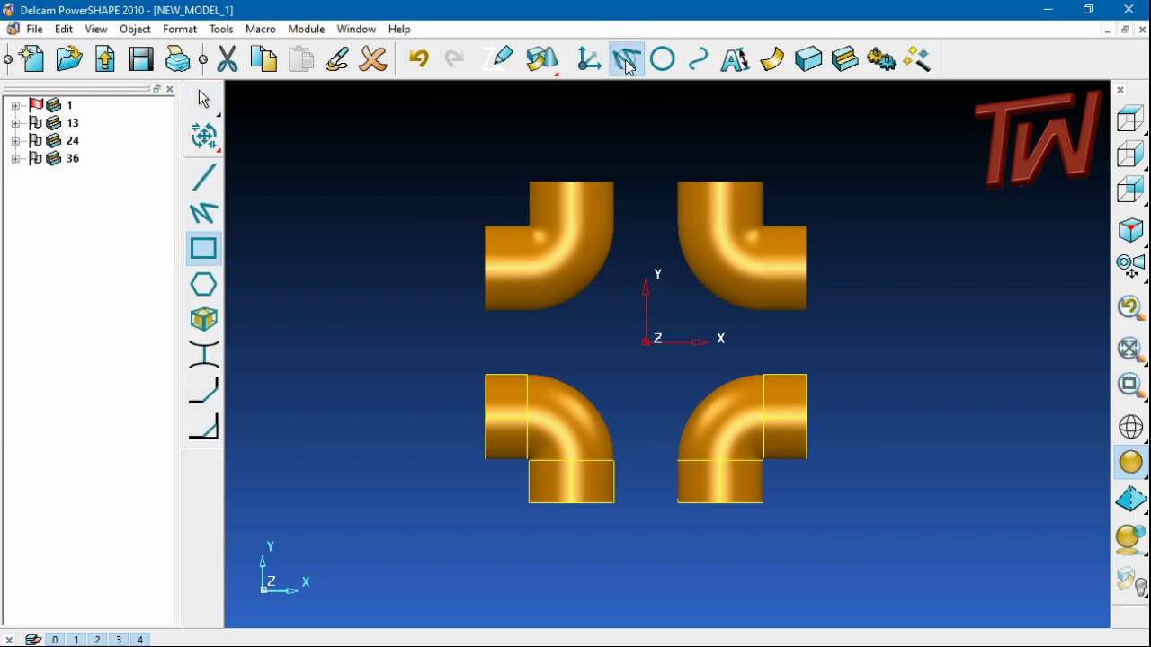
click(203, 177)
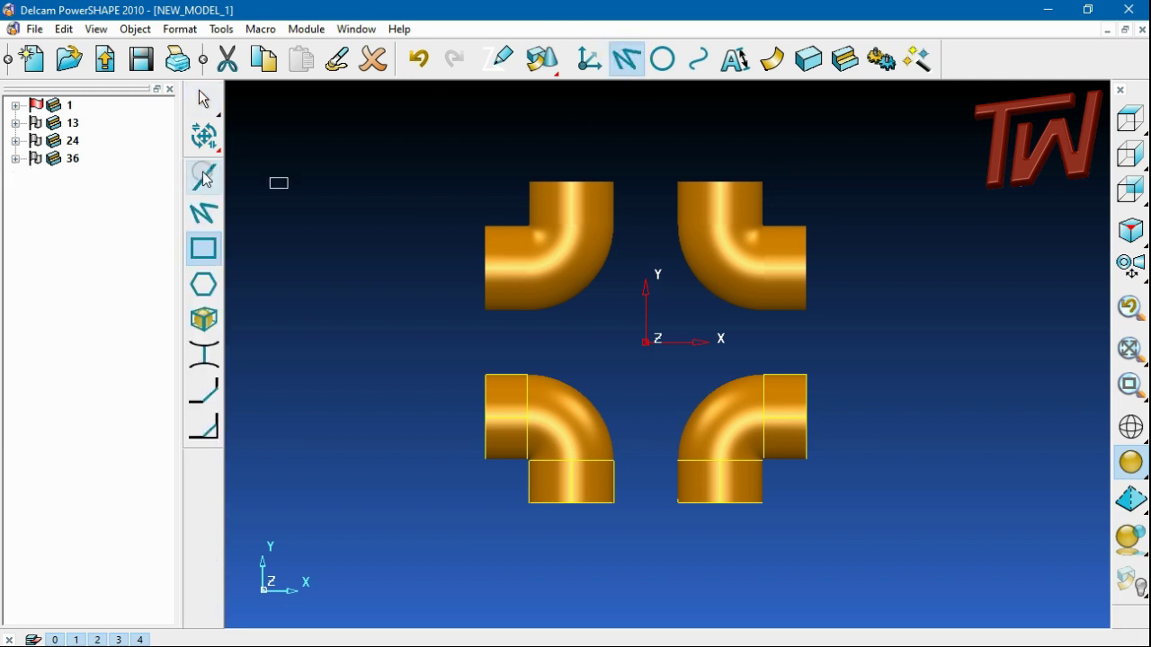
click(765, 180)
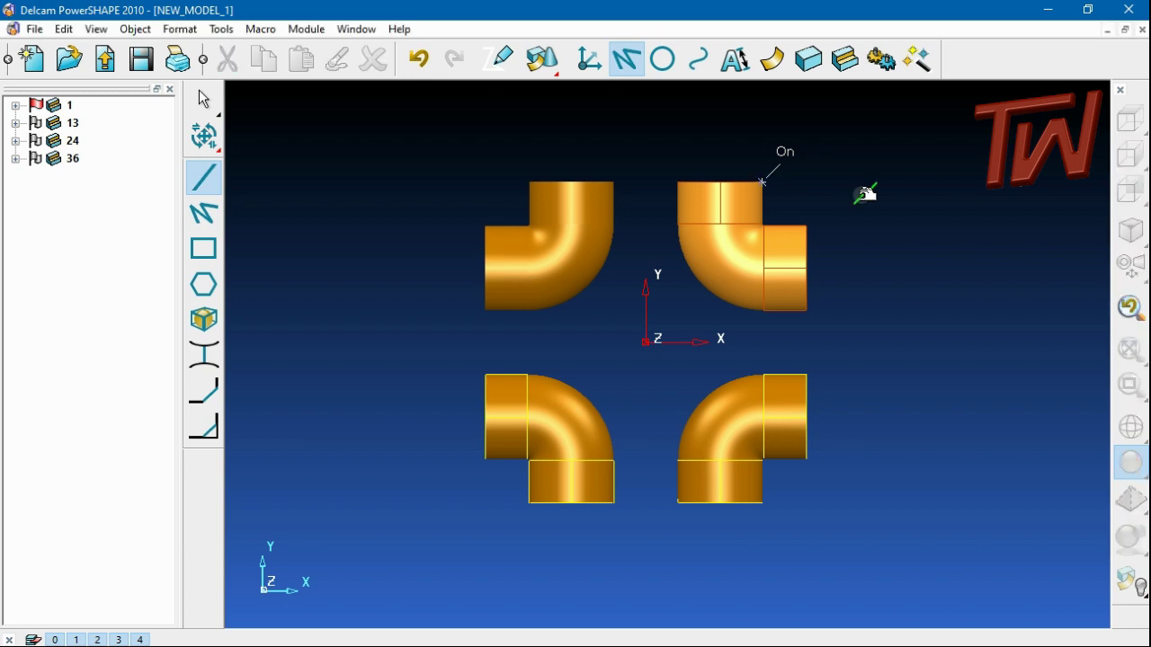
click(917, 178)
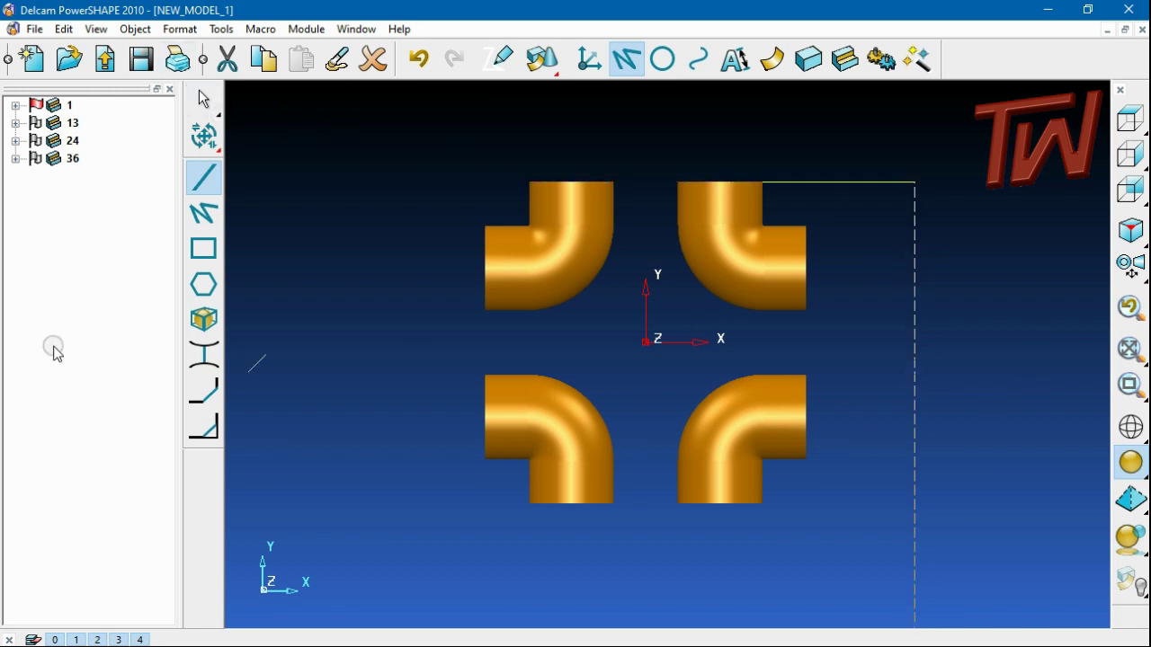
Dimension the vertical distance from the origin to the horizontal line at the upper elbow's end face.
click(734, 59)
click(265, 271)
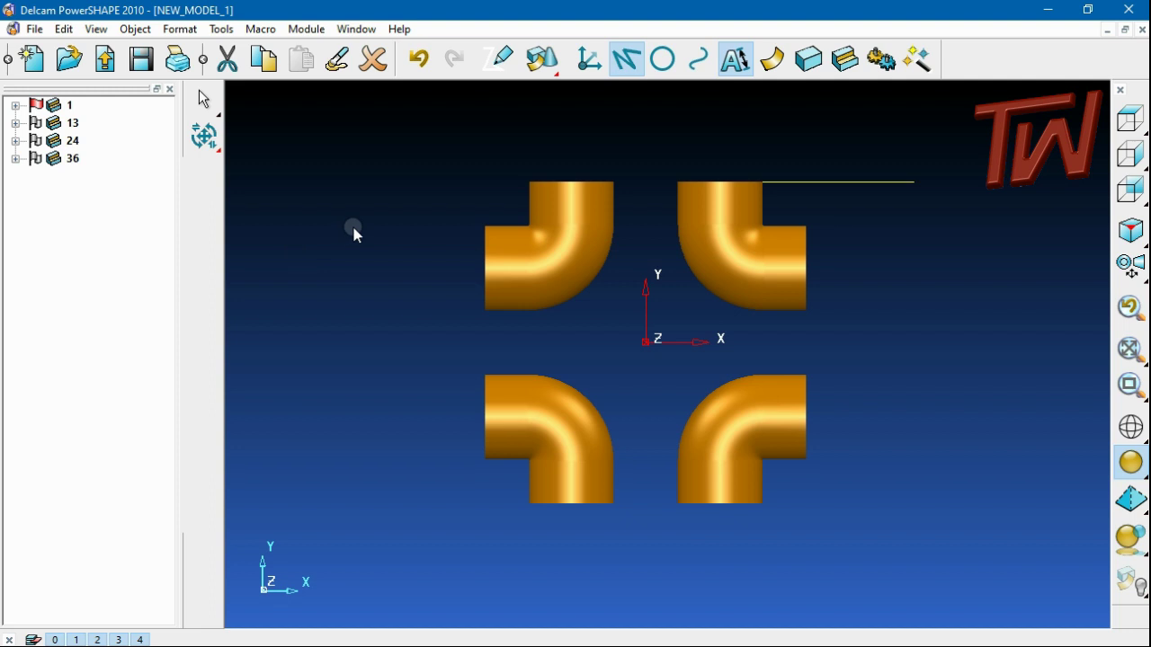
click(205, 361)
click(645, 342)
click(764, 182)
scroll(947, 244, up, 5)
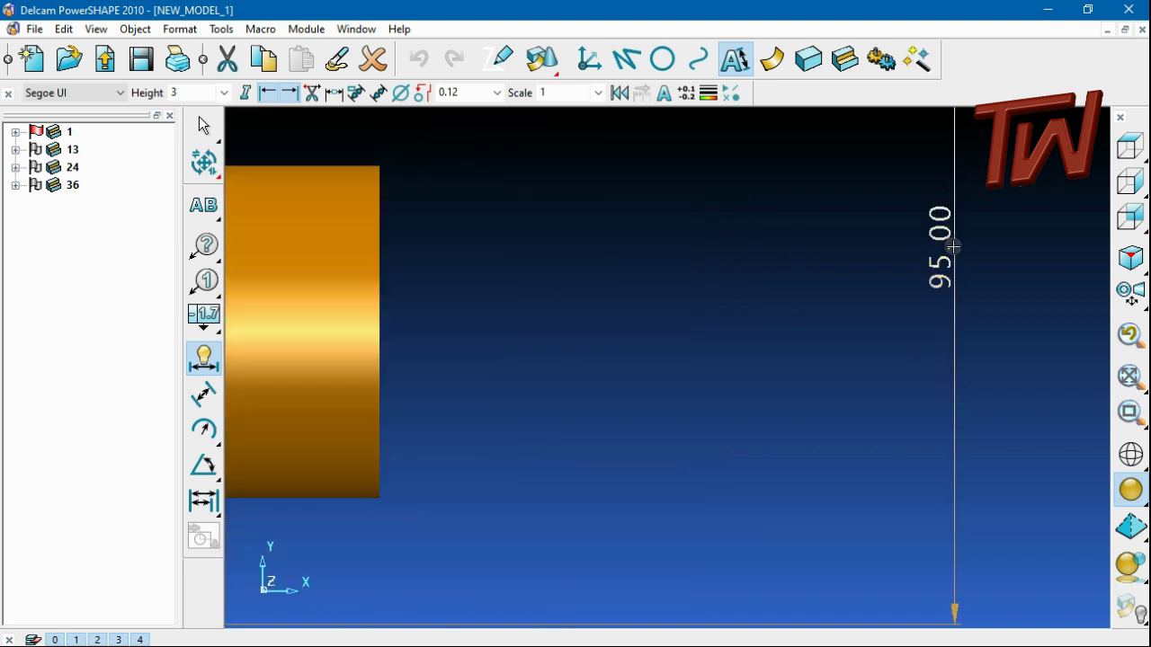
scroll(952, 246, down, 6)
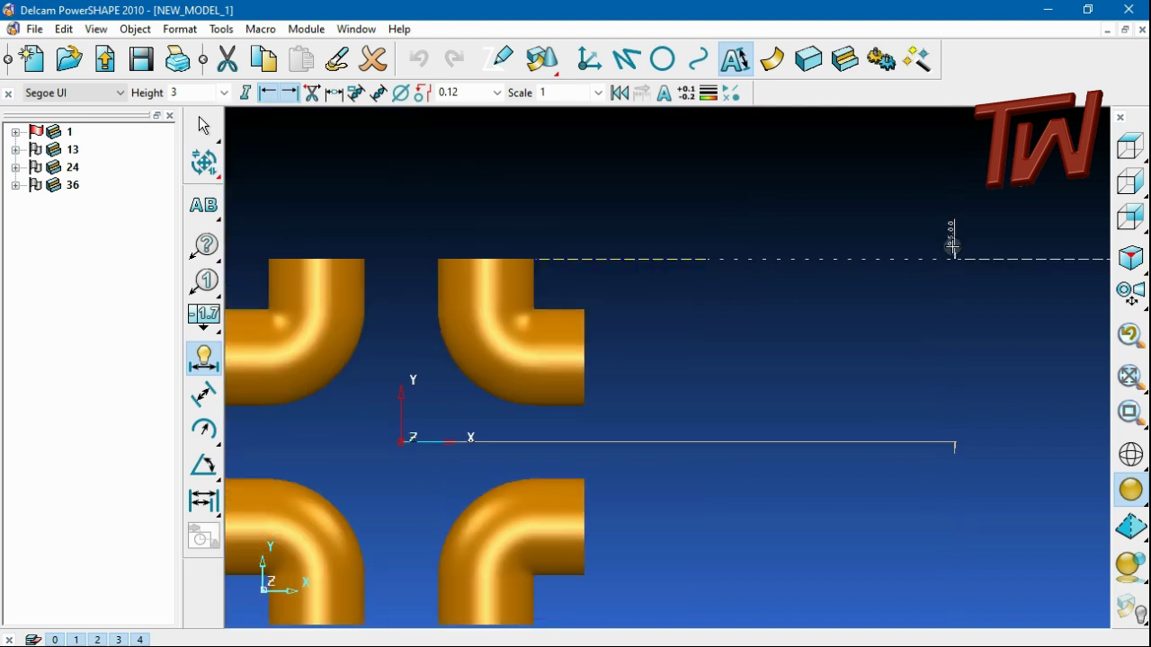
click(952, 244)
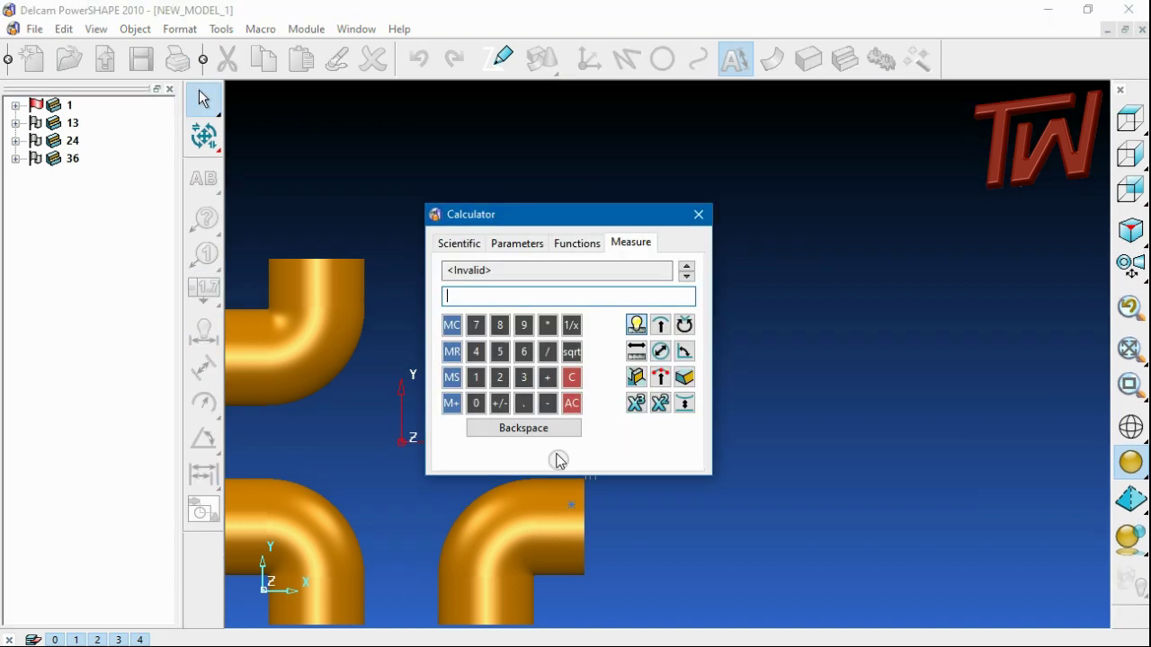
click(522, 326)
click(500, 352)
click(499, 403)
click(499, 403)
click(499, 403)
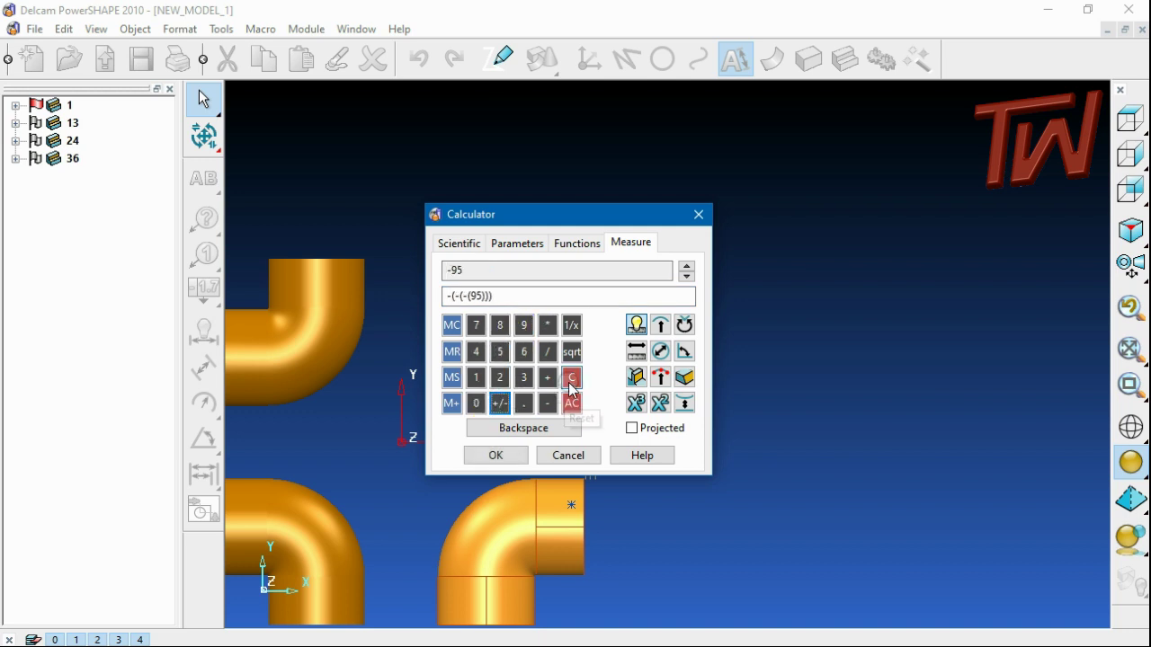
Calculate 95 + 50 in the calculator in place of the old expression, and close it without applying the value.
click(529, 297)
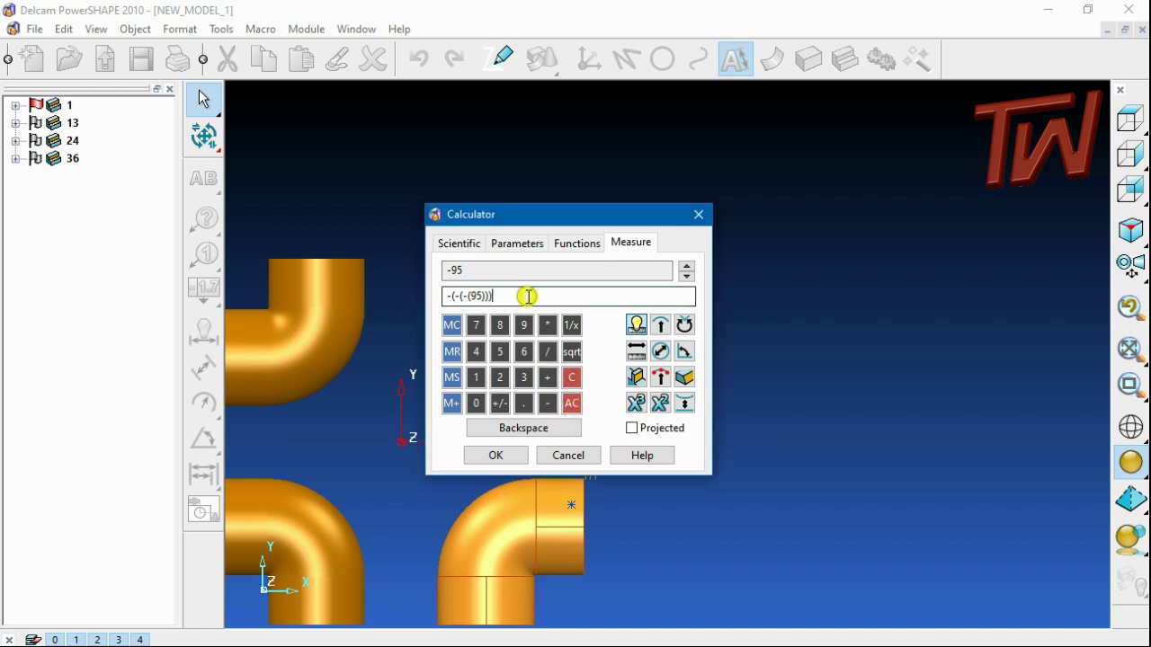
double_click(528, 297)
text(0)
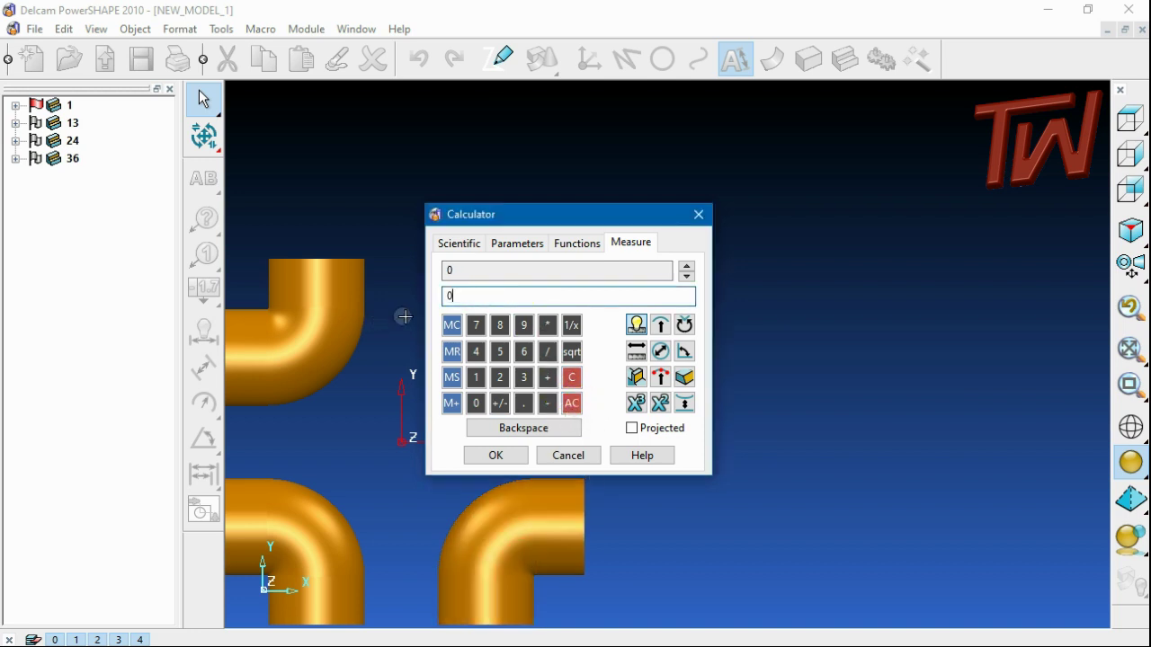
click(523, 325)
click(500, 352)
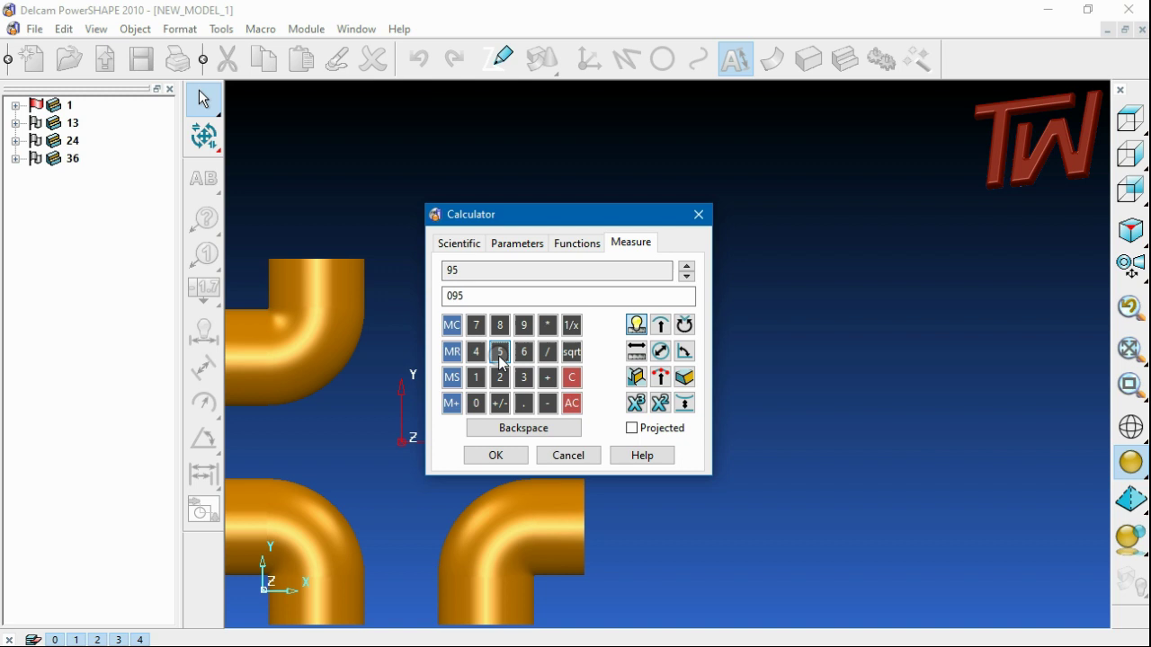
click(548, 378)
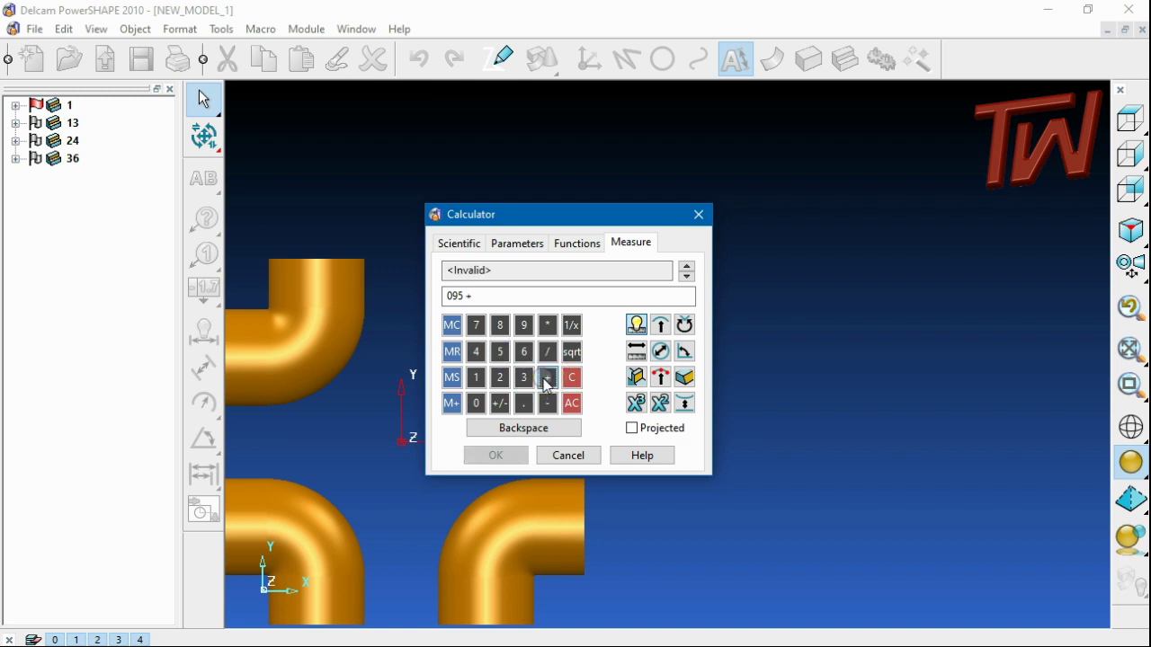
click(500, 352)
click(477, 405)
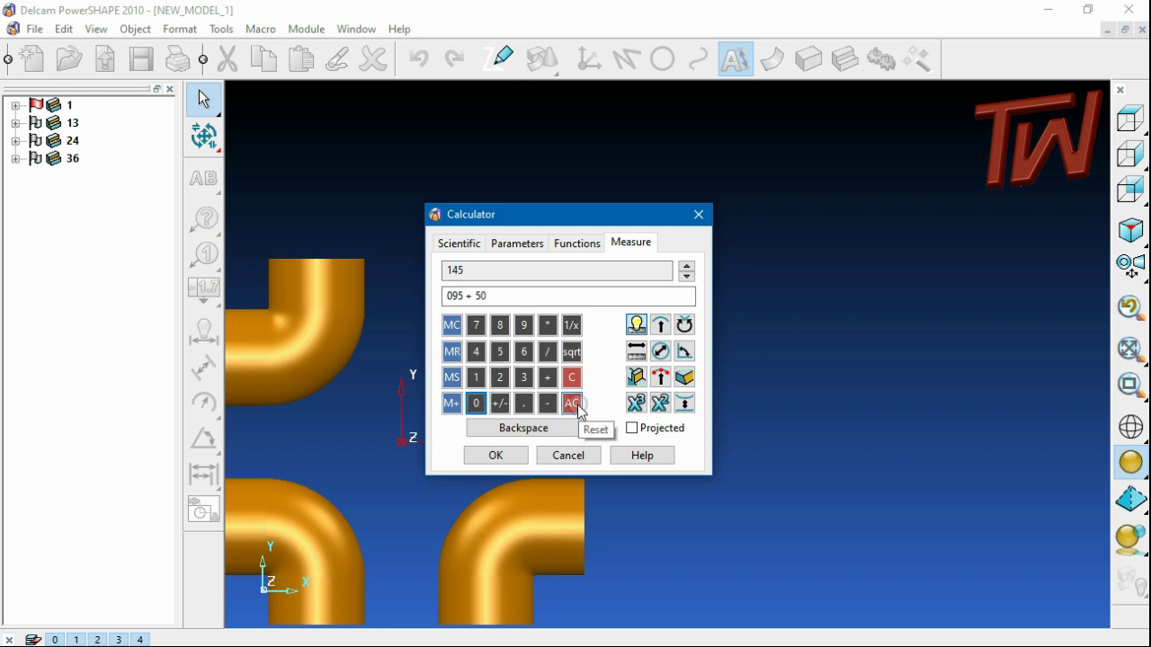
click(571, 402)
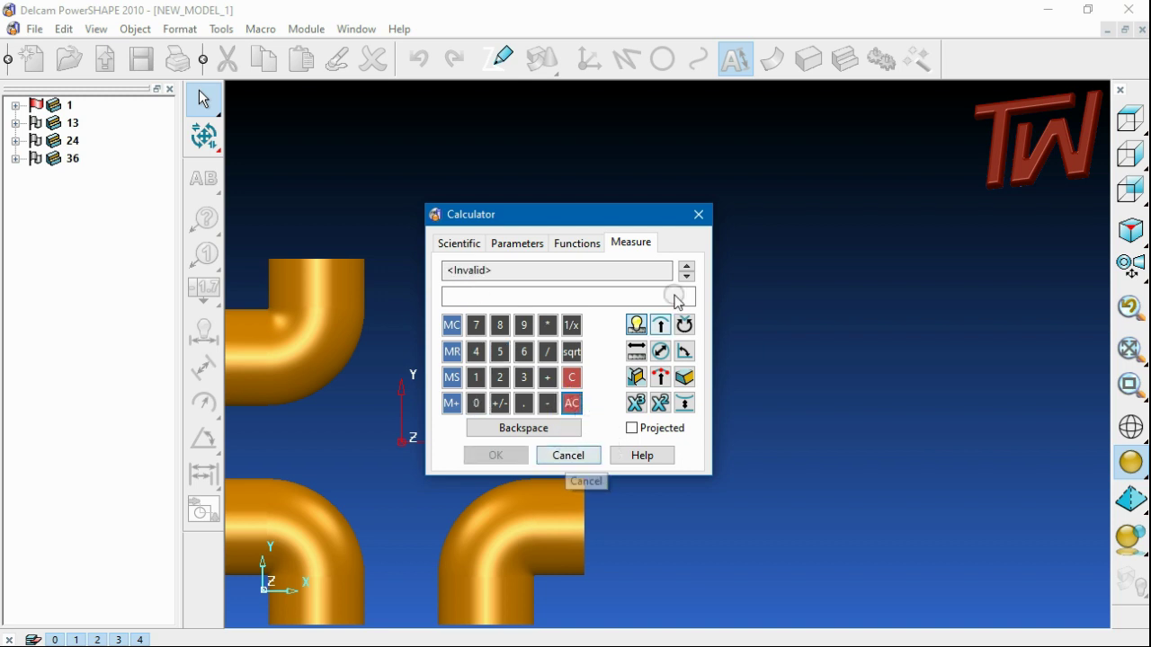
click(699, 214)
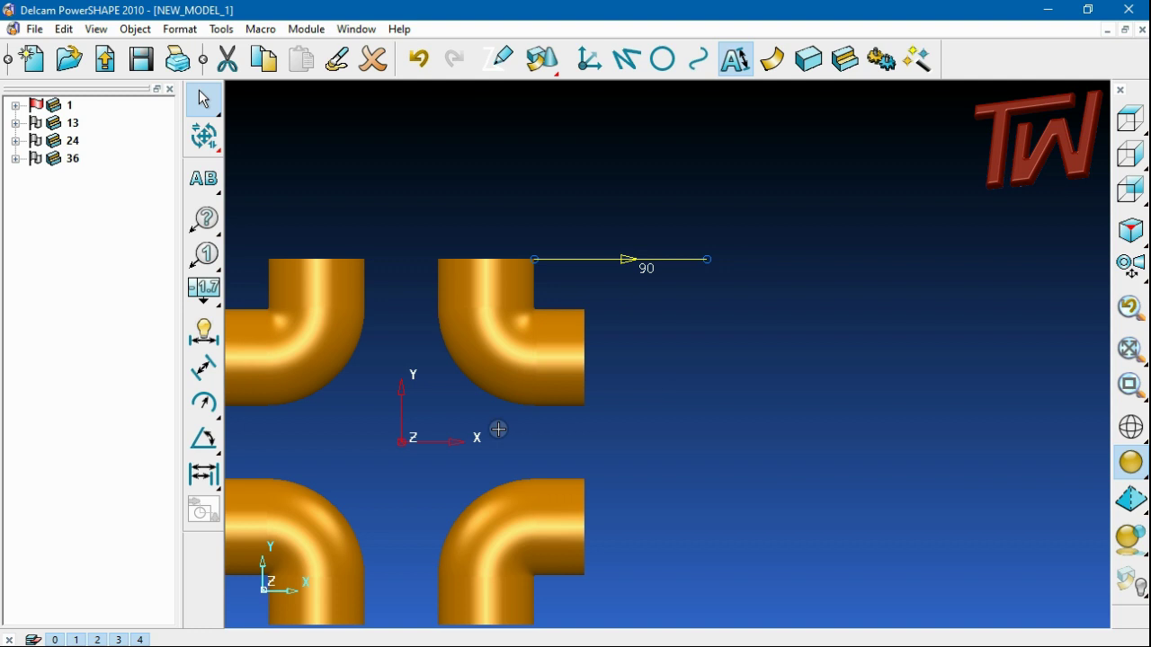
scroll(791, 401, down, 3)
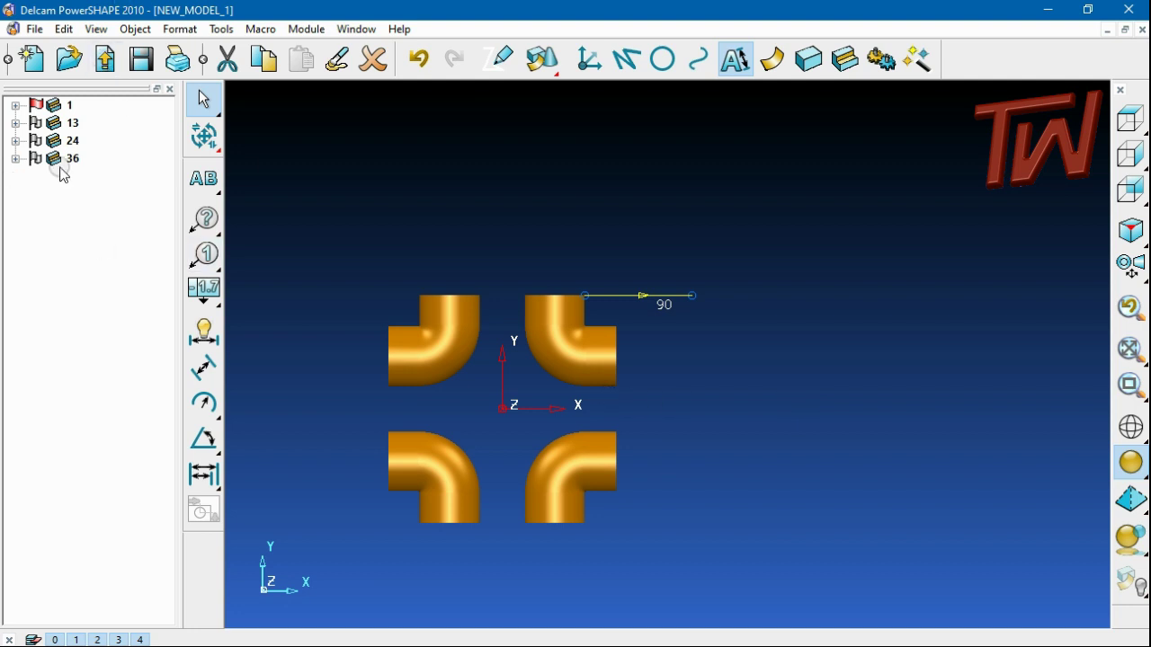
click(626, 58)
click(203, 248)
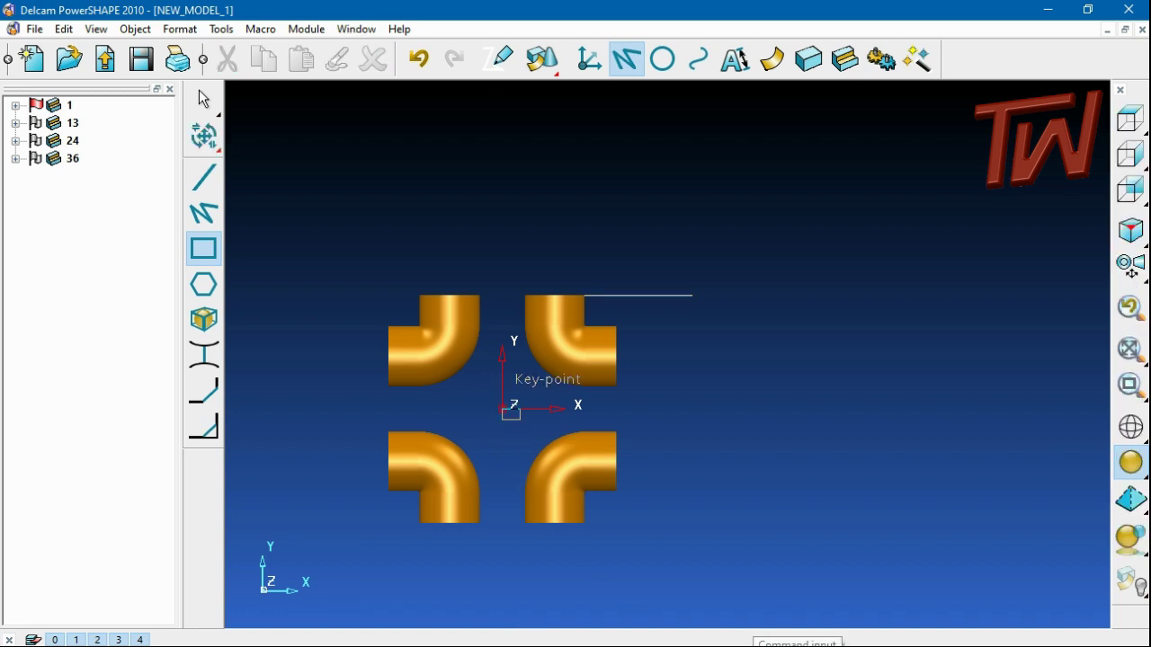
click(502, 409)
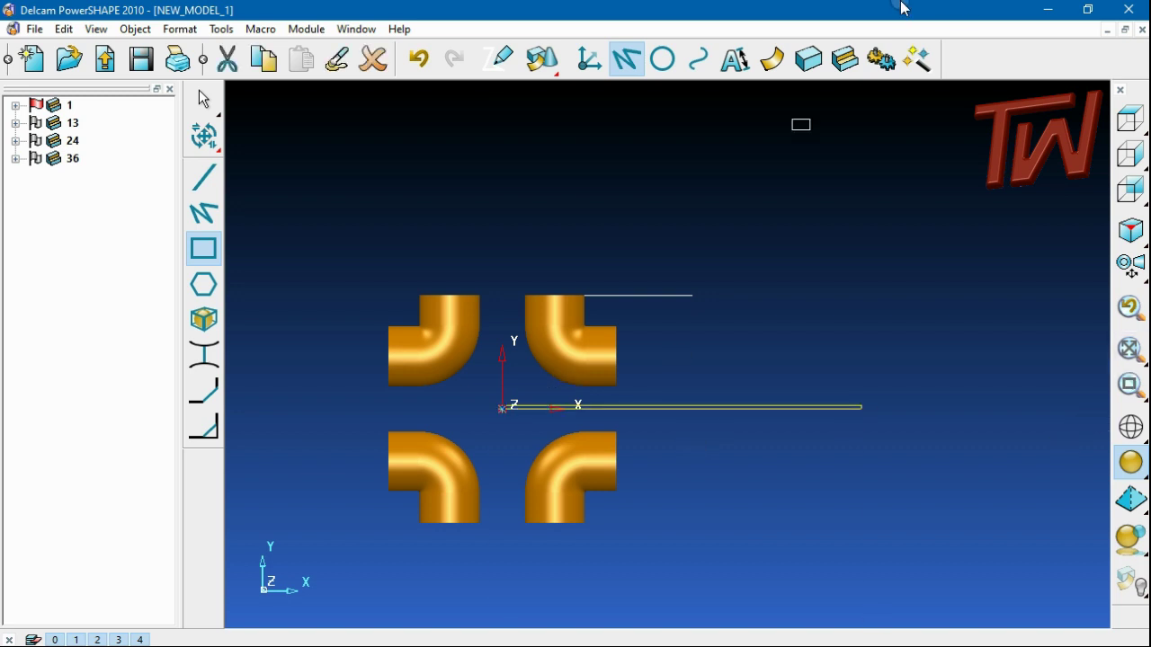
key(Escape)
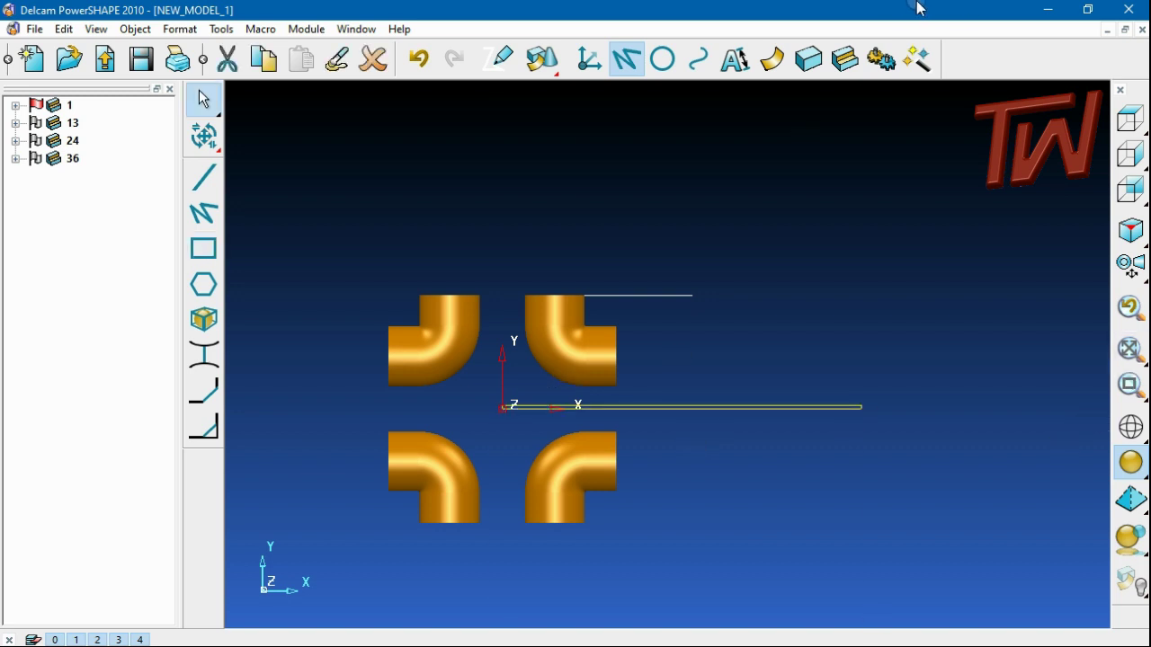
key(Delete)
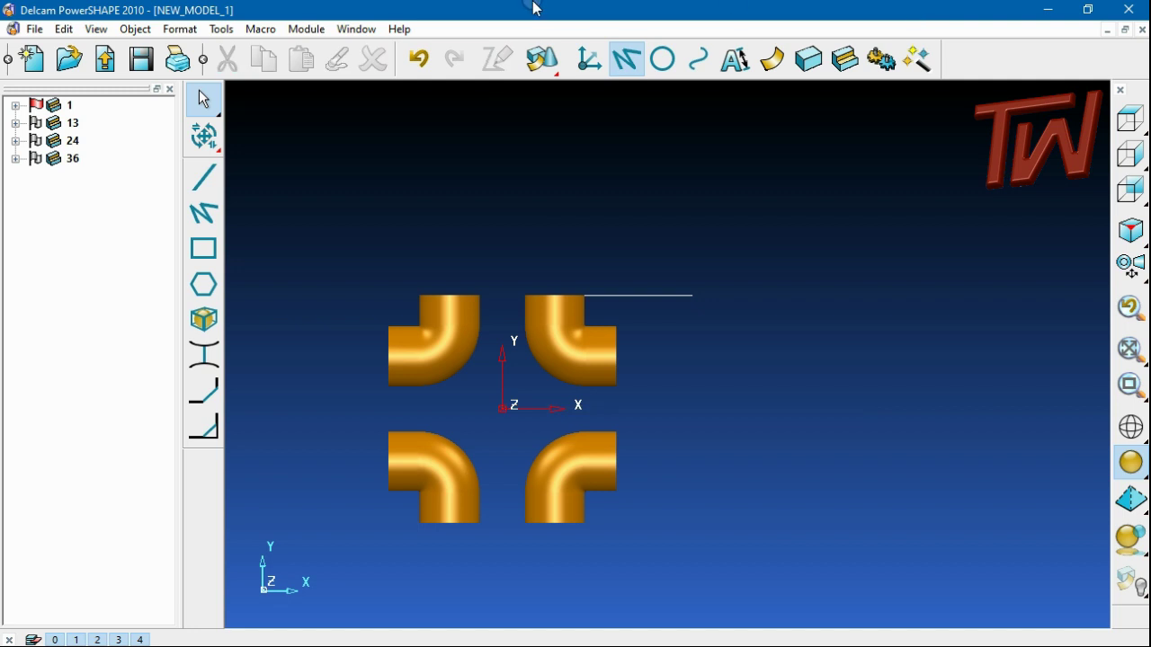
Draw a large square from the origin toward positive X and positive Y, extending beyond the elbows.
click(203, 248)
click(502, 408)
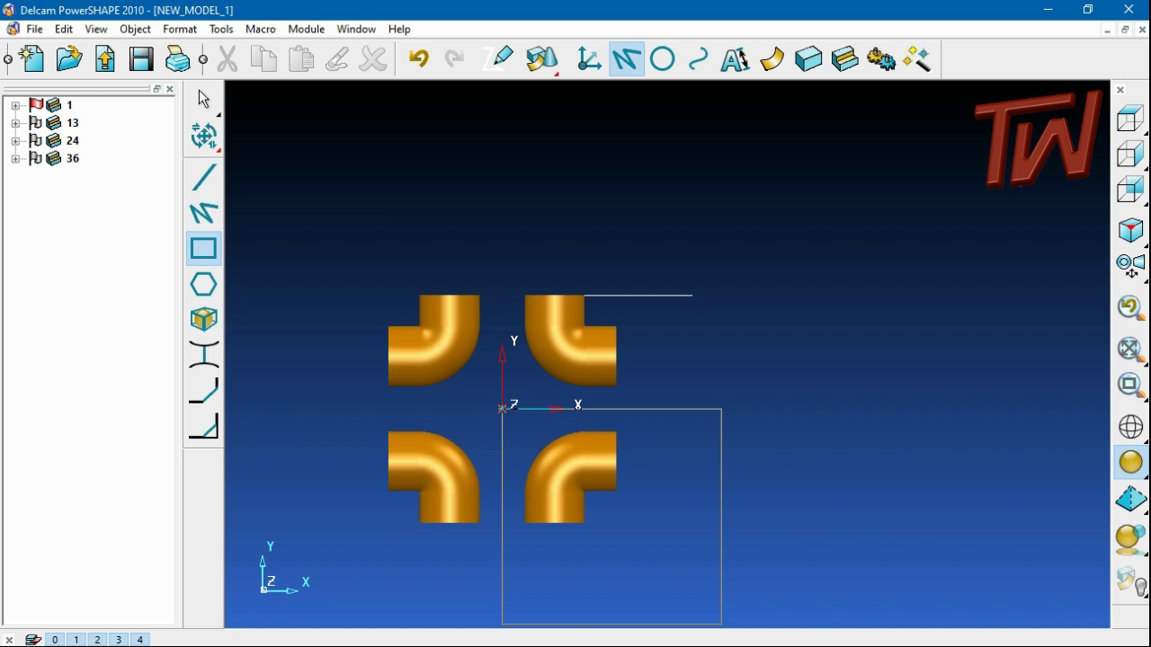
key(Return)
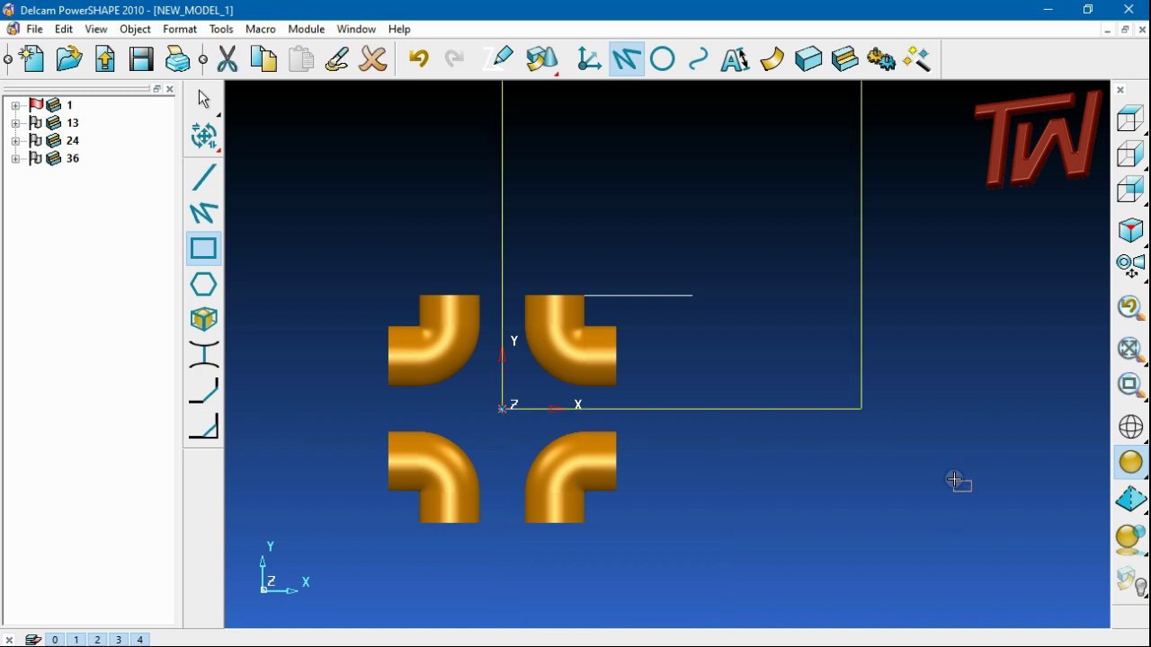
Move the large square so that it is centred on the origin and encloses all four elbows.
click(204, 136)
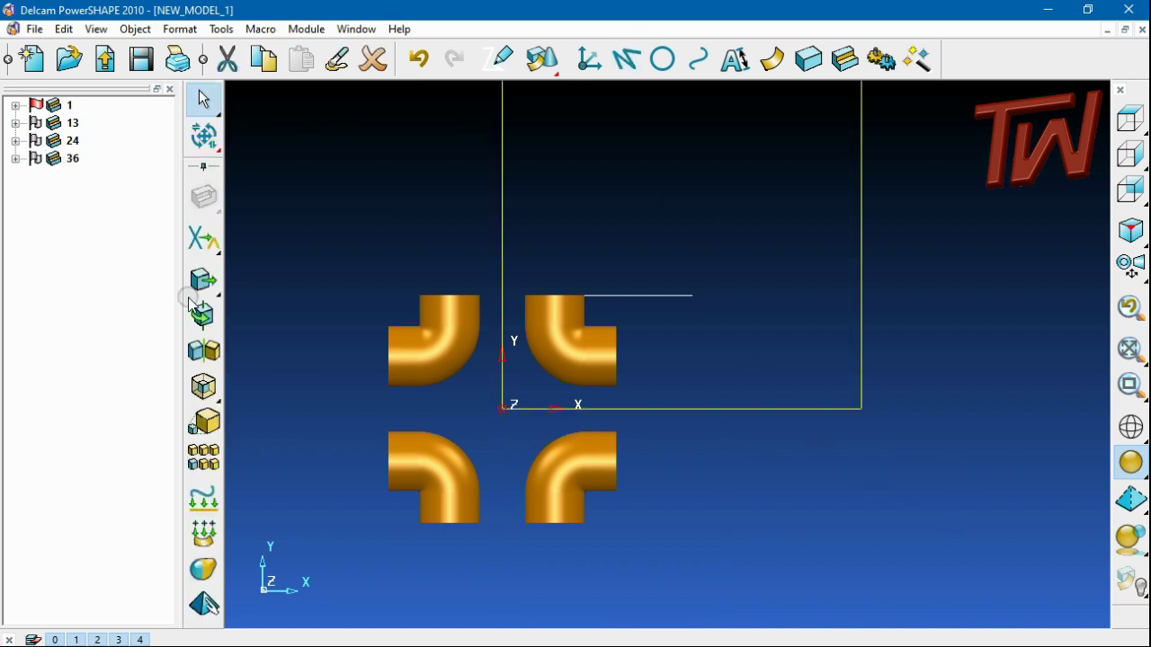
click(203, 280)
click(502, 408)
click(441, 192)
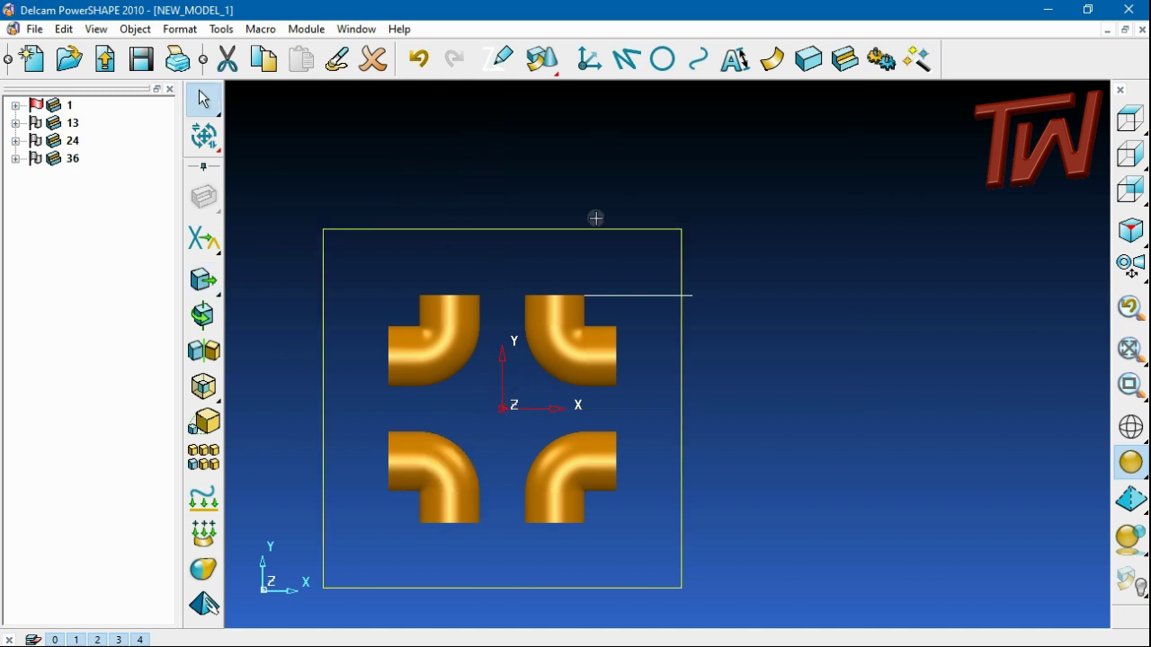
Create a new workplane on the X axis, outside the square on its positive X side.
scroll(899, 202, down, 1)
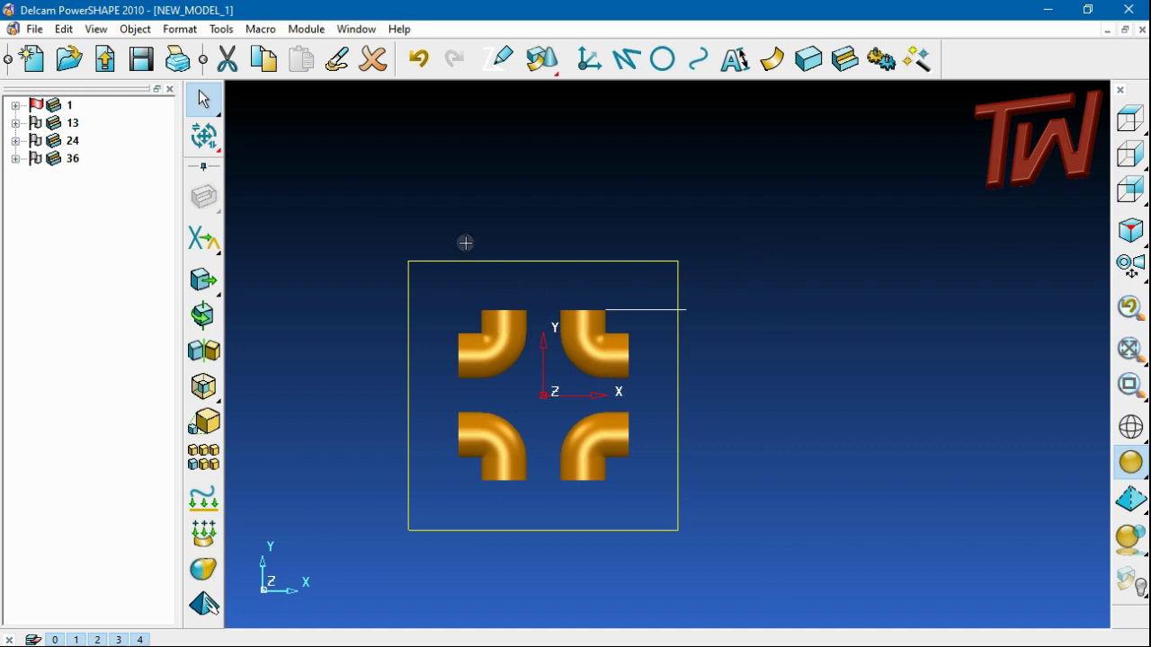
scroll(937, 401, up, 1)
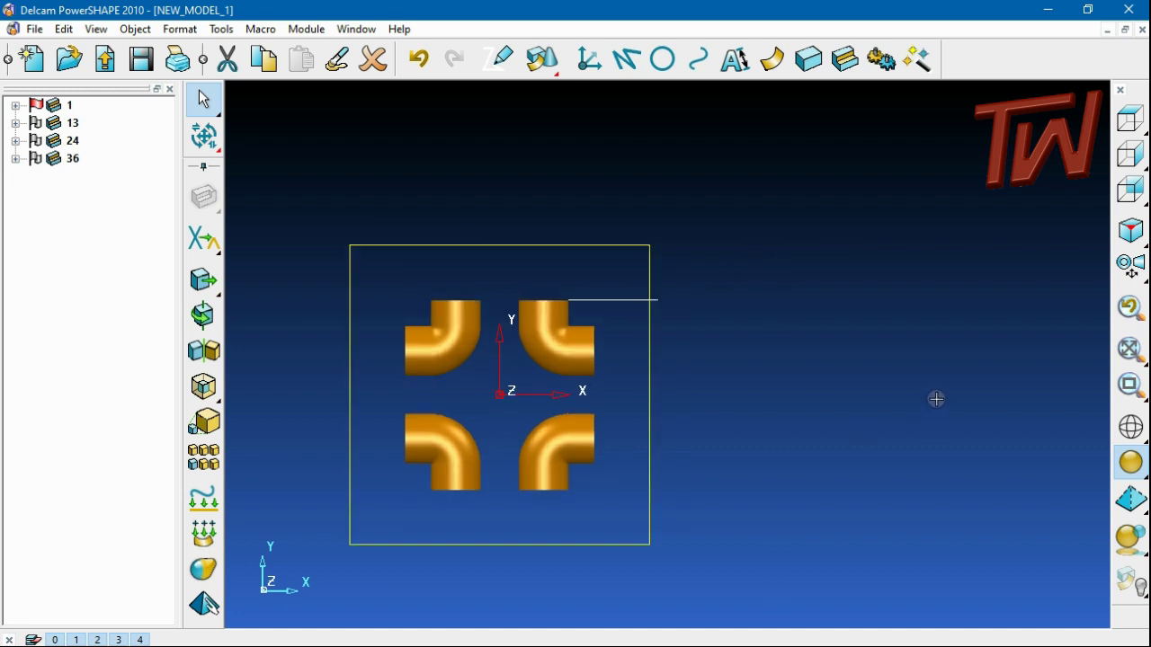
scroll(936, 400, up, 1)
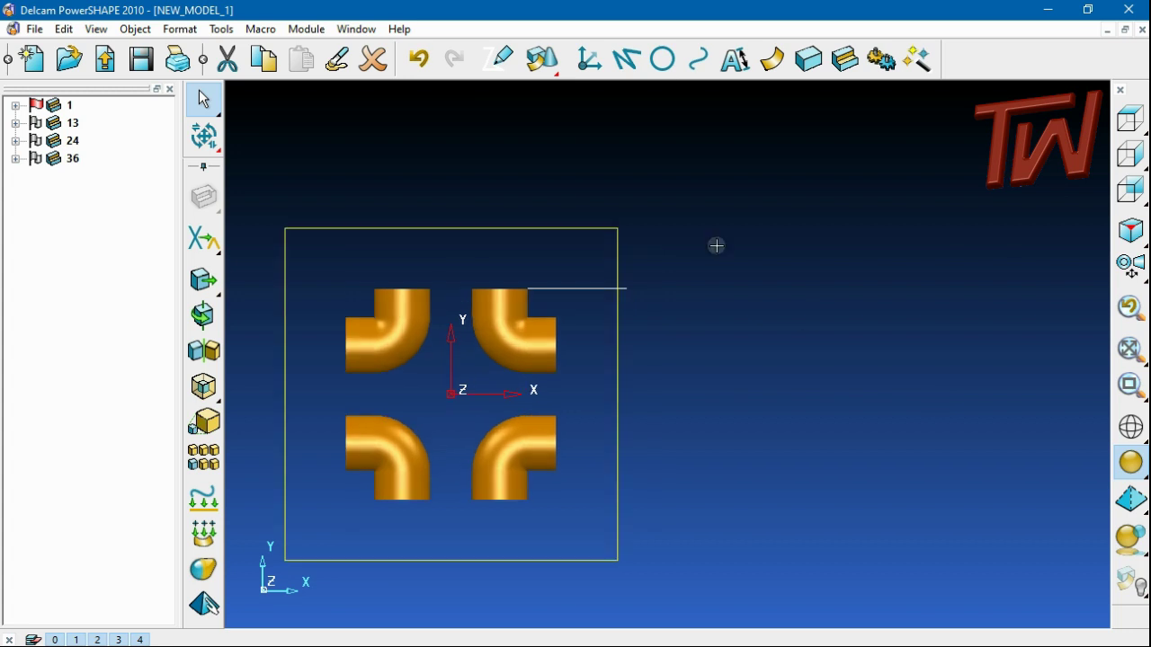
click(589, 59)
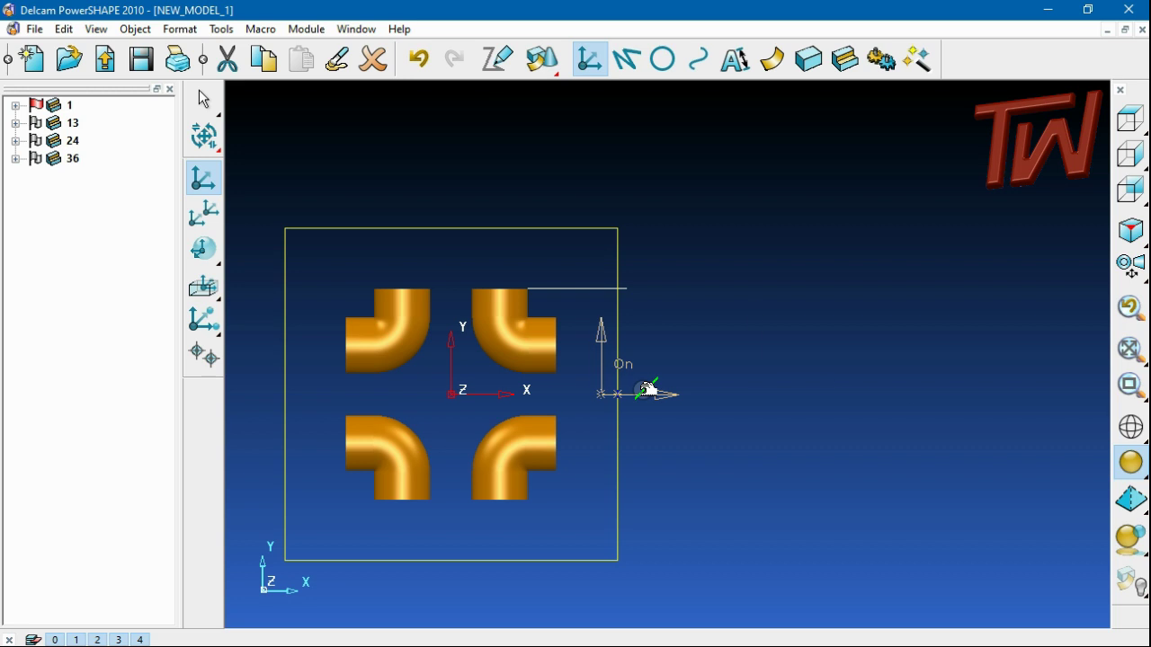
click(641, 236)
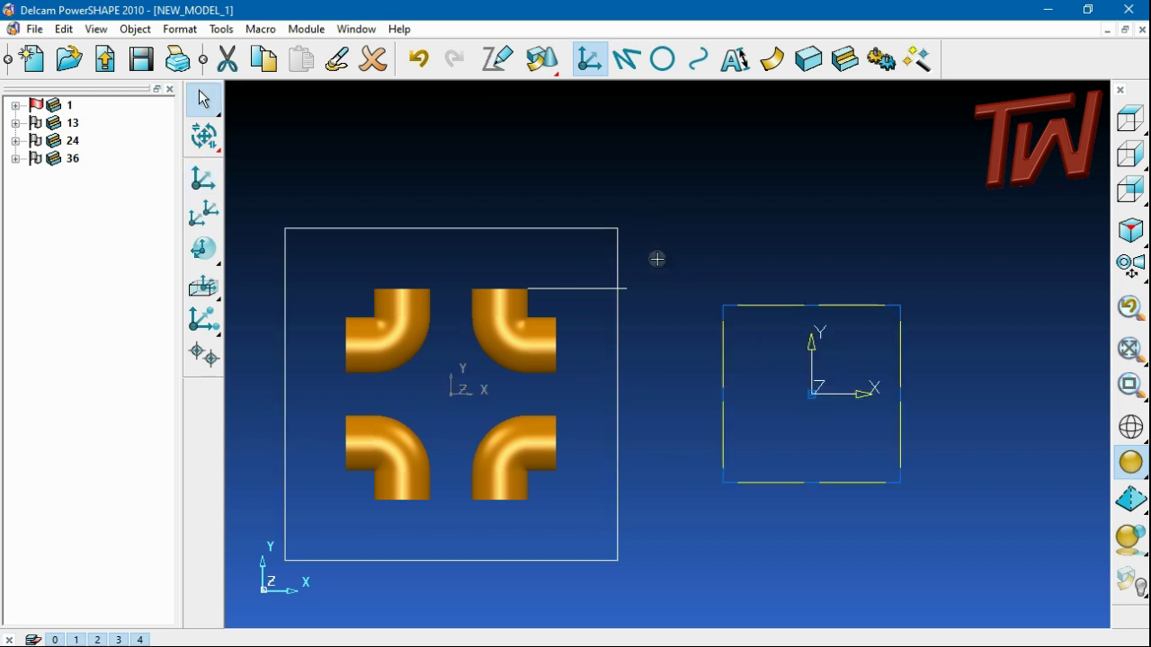
click(626, 61)
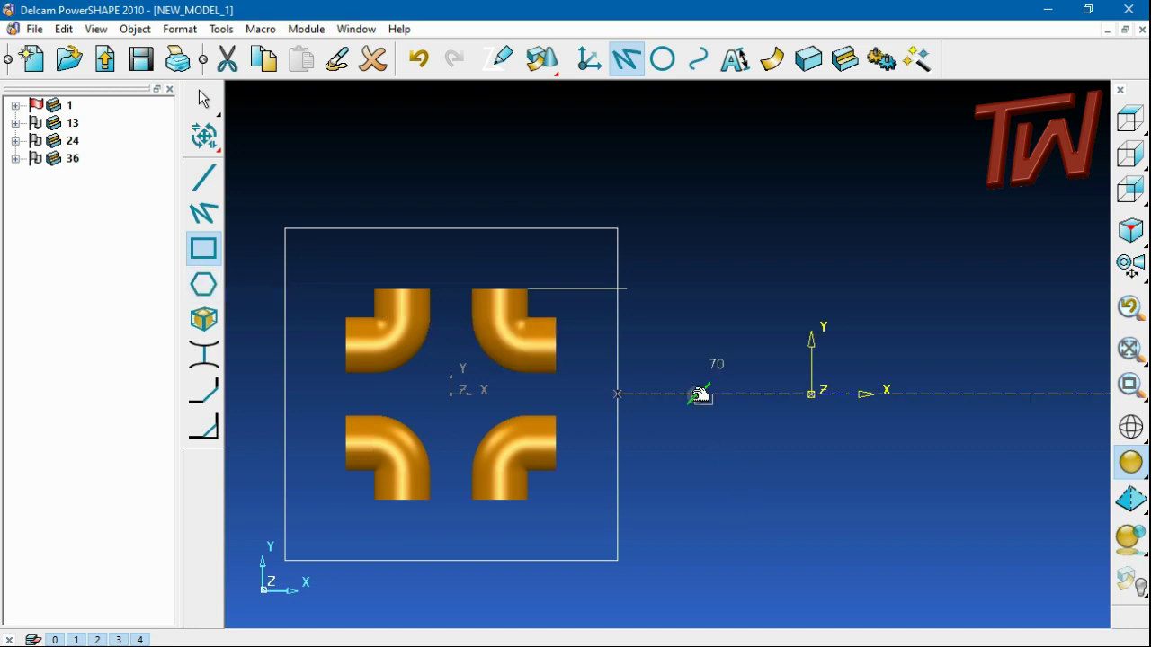
click(203, 178)
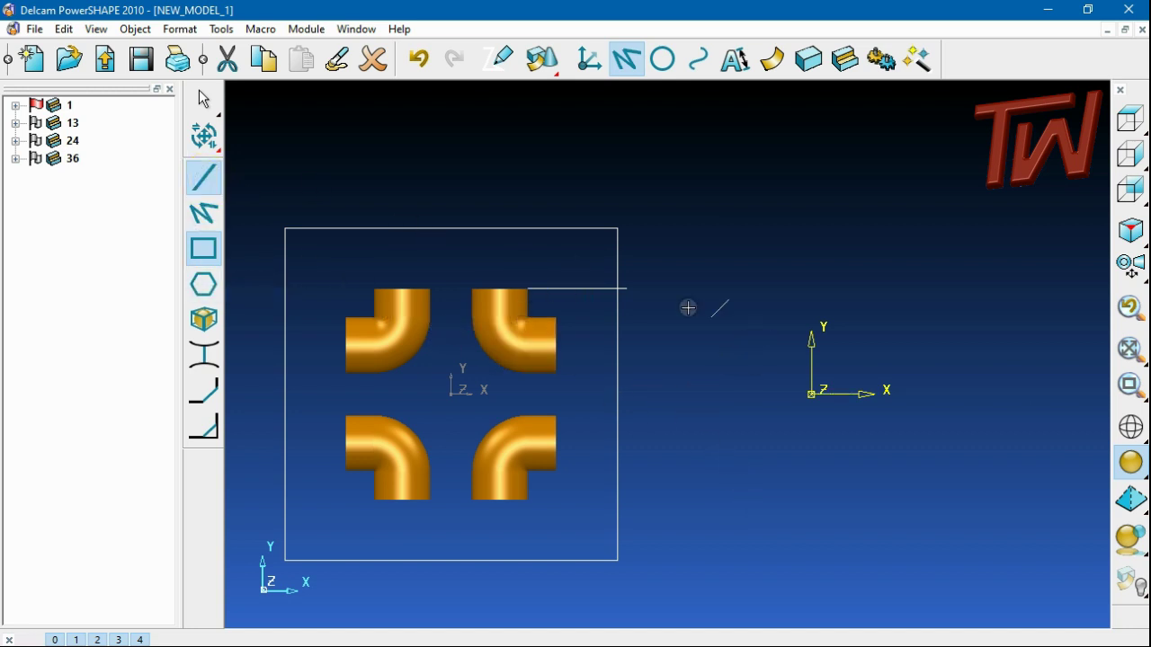
click(528, 288)
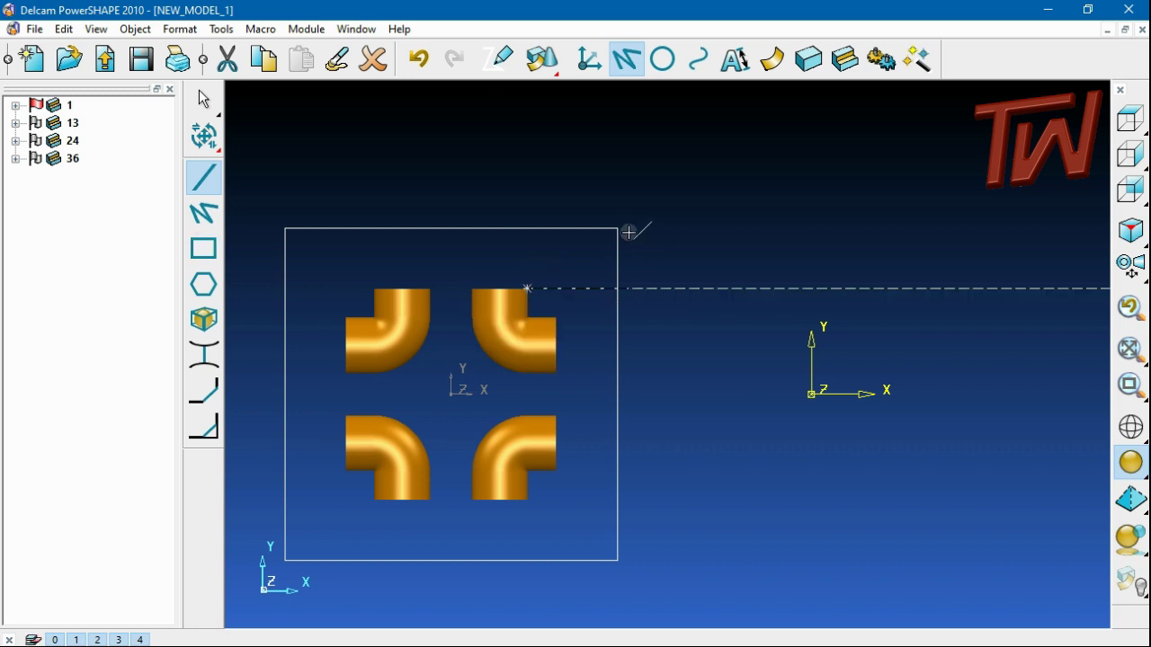
click(627, 289)
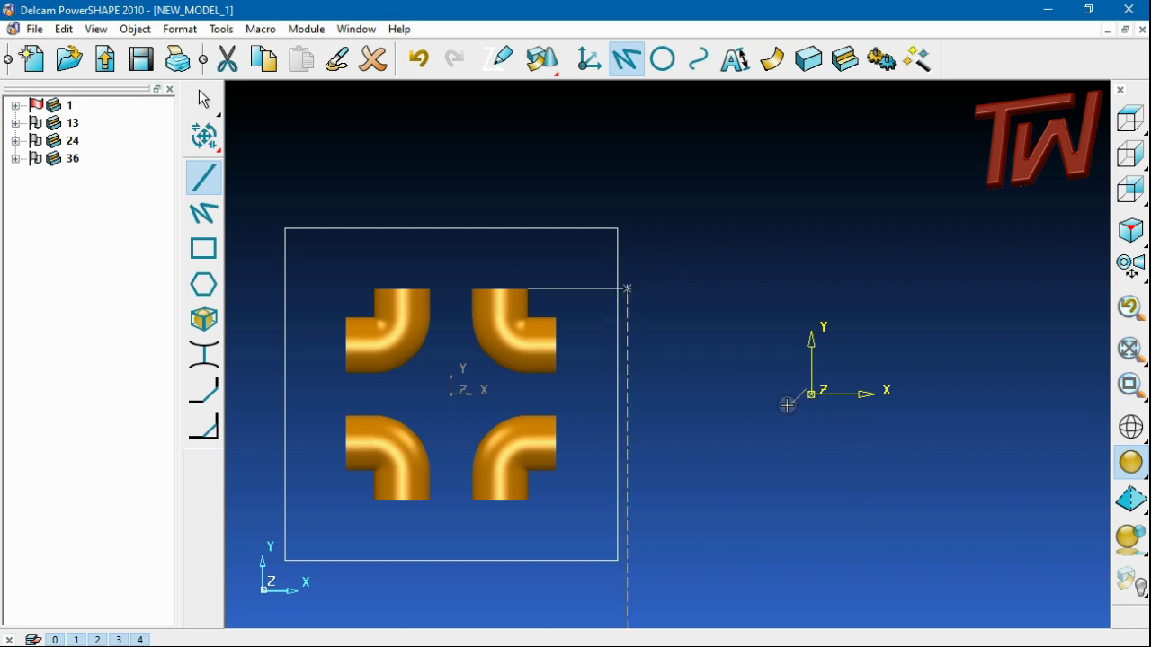
Draw a small upright rectangle starting at the new workplane's origin, toward positive X and positive Y.
click(203, 248)
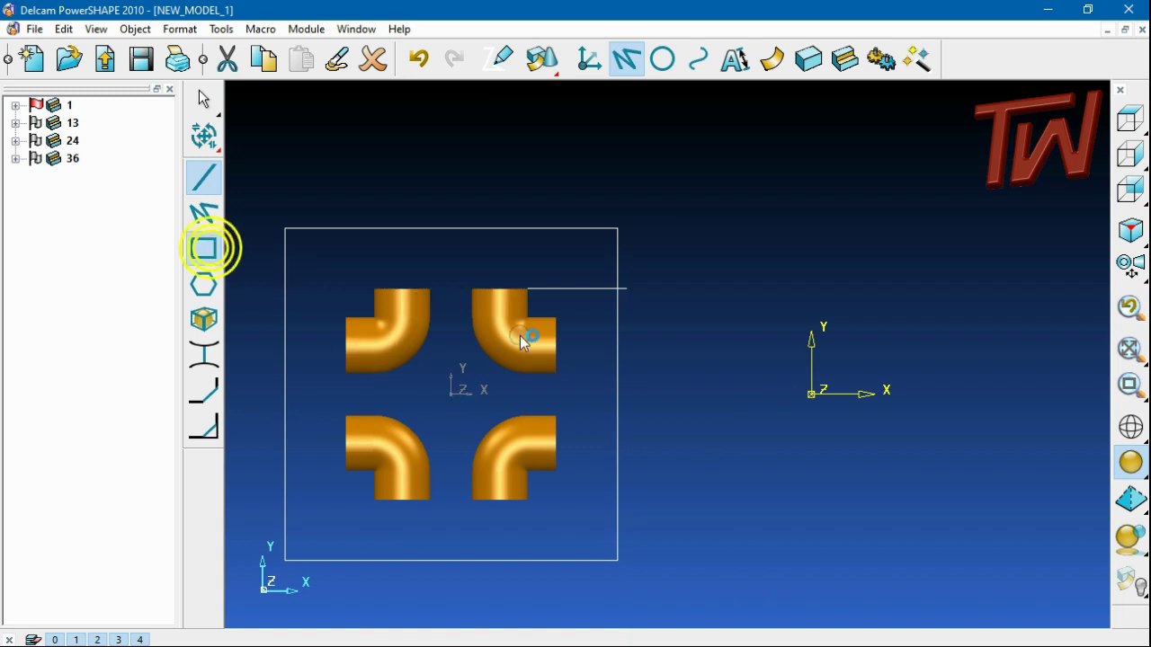
click(809, 395)
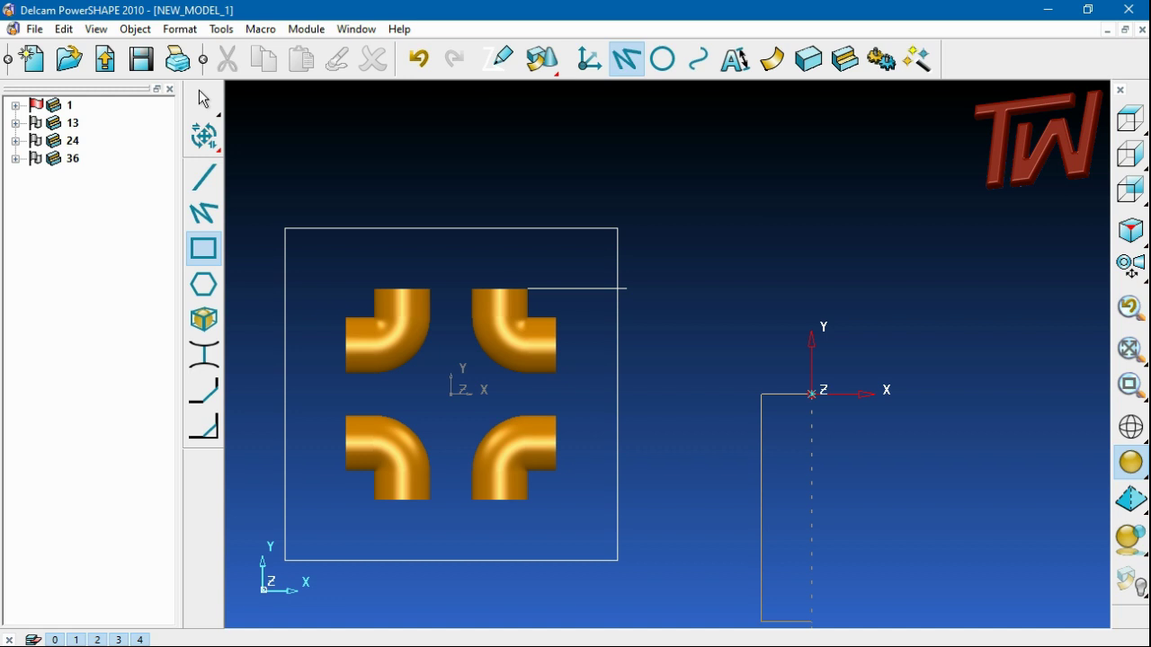
key(Return)
scroll(804, 479, up, 2)
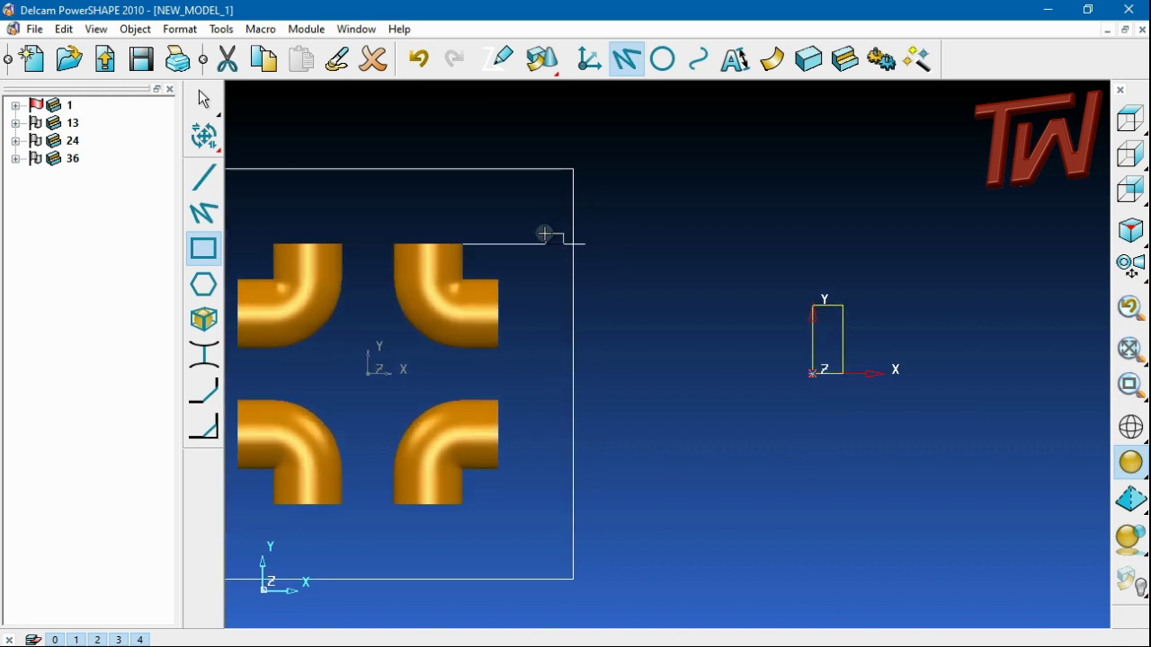
Try to create a solid of revolution from the small rectangle in the top view.
click(808, 58)
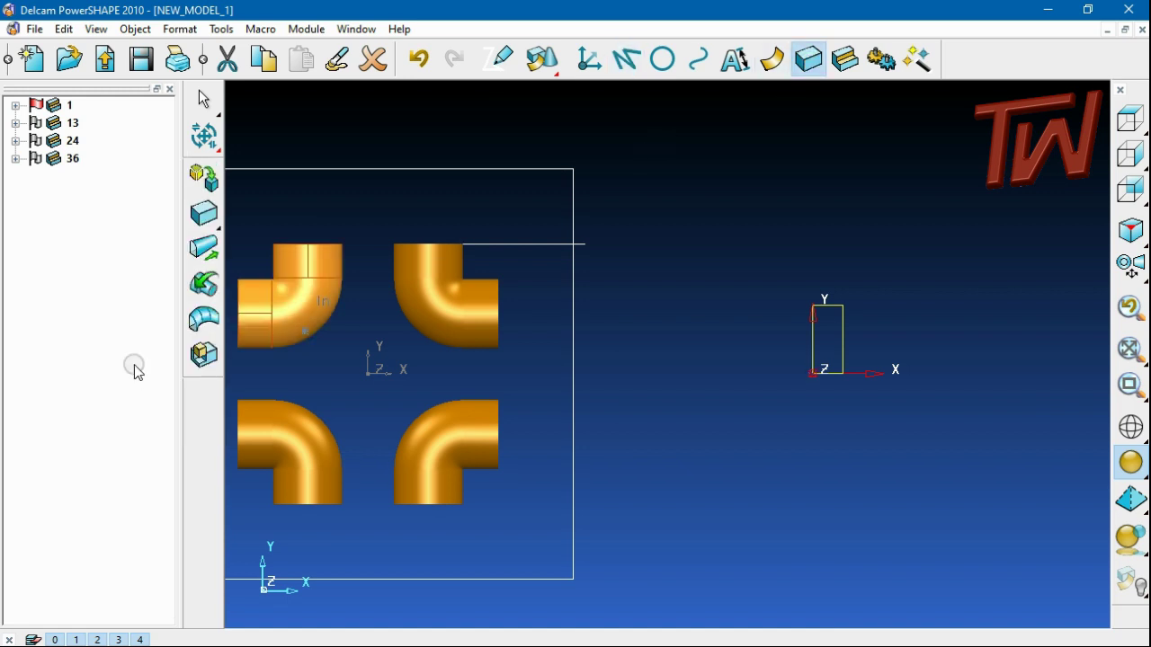
click(203, 284)
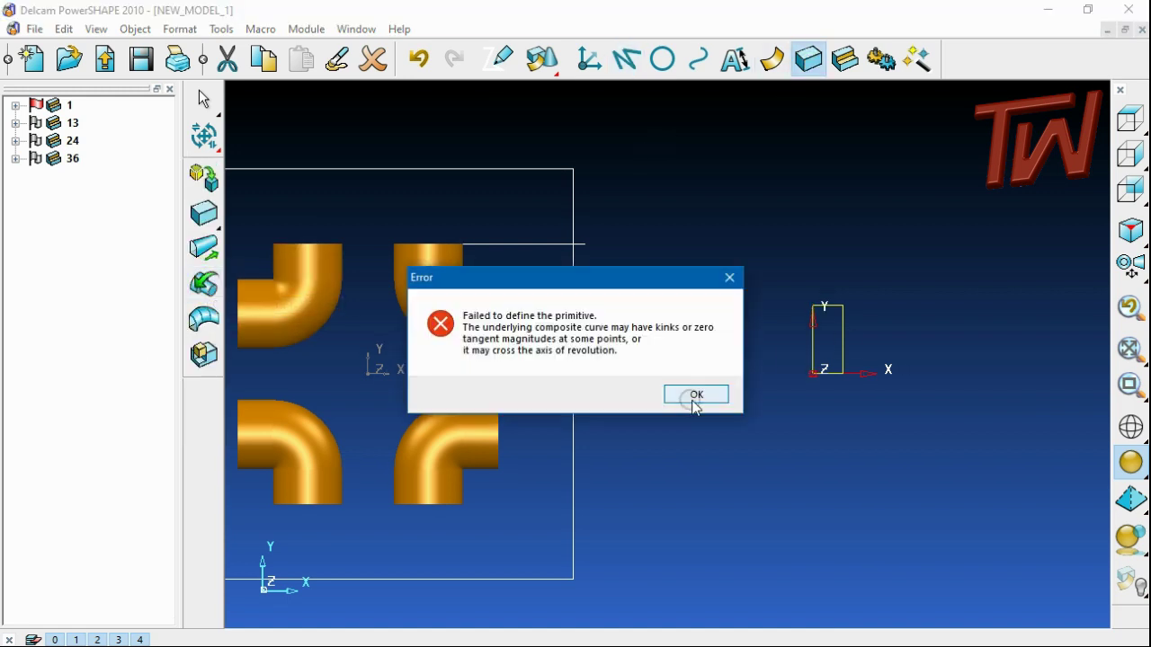
click(693, 394)
Revolve the small rectangle about the workplane's Y axis into a solid cylinder and return to the top view.
middle_drag(920, 239, 861, 290)
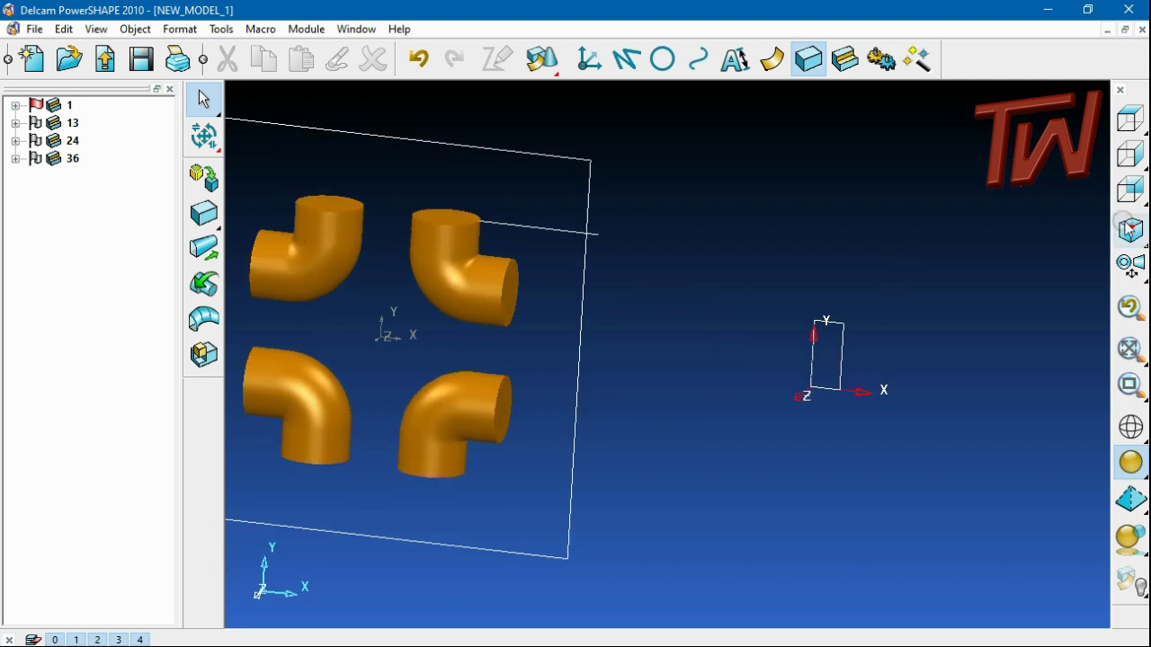
click(1130, 190)
middle_drag(350, 372, 382, 378)
click(376, 382)
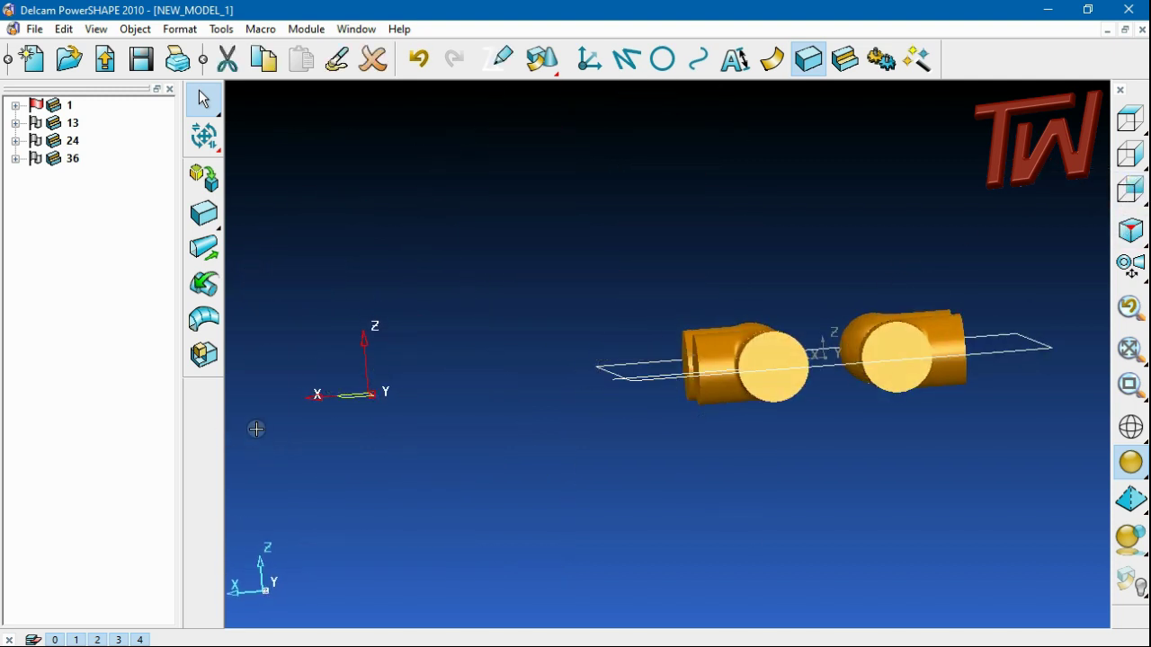
click(196, 283)
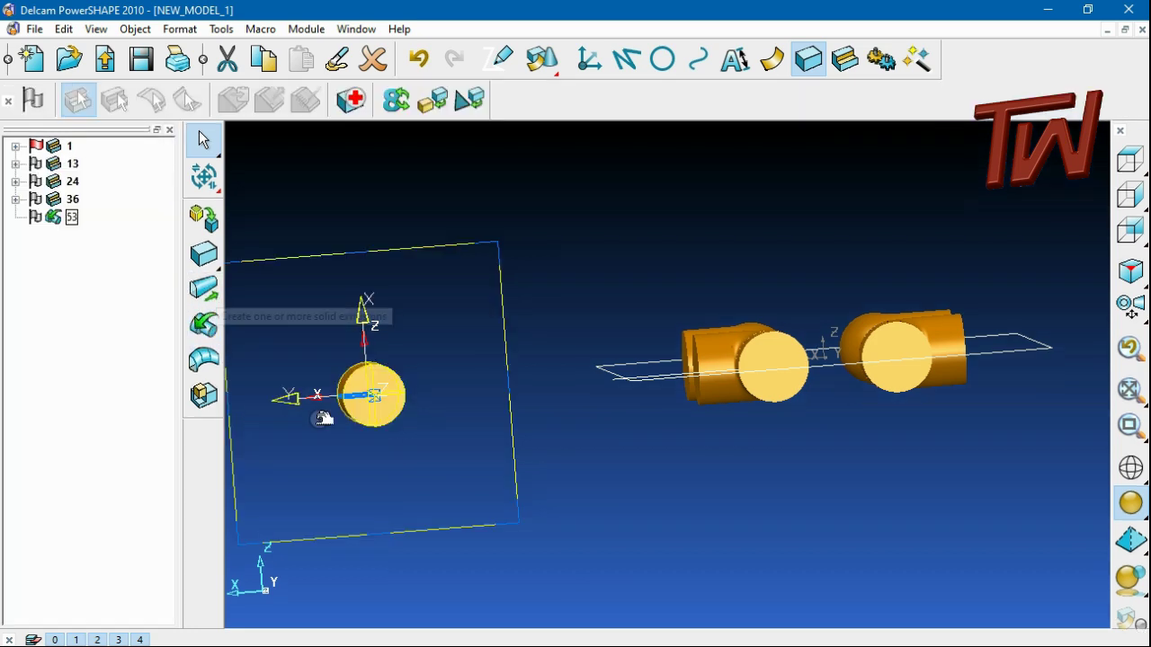
click(1133, 160)
click(1131, 158)
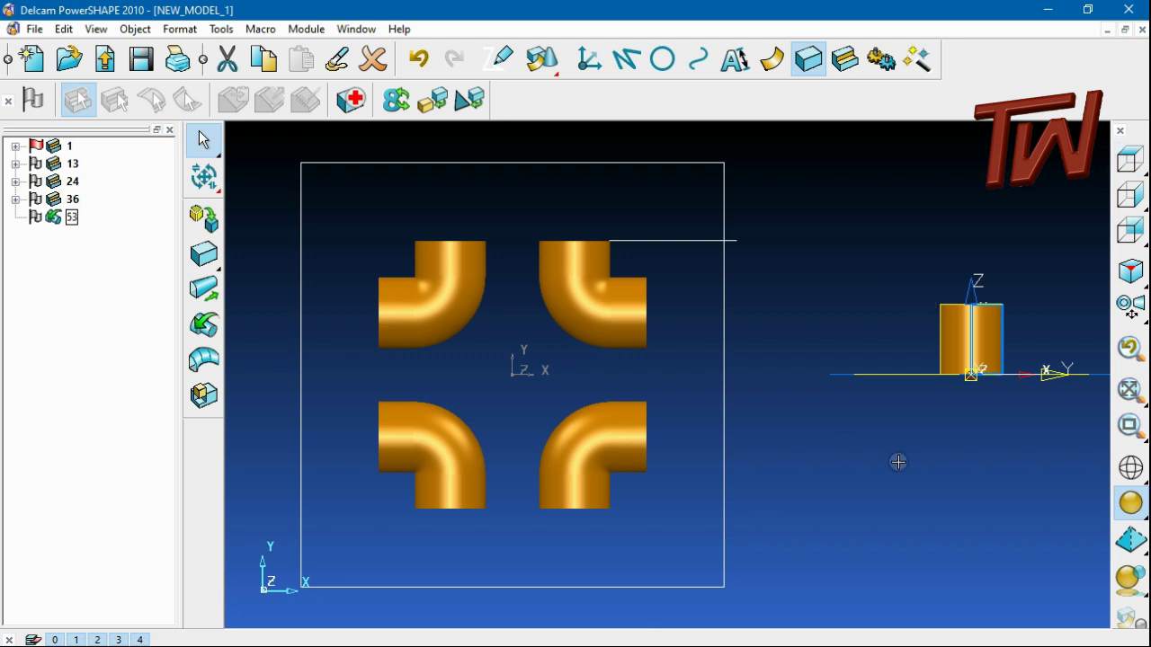
Try to move the small cylinder from the workplane's origin onto the elbow in the positive X, positive Y quadrant, and delete the cylinder.
scroll(898, 462, down, 1)
click(942, 412)
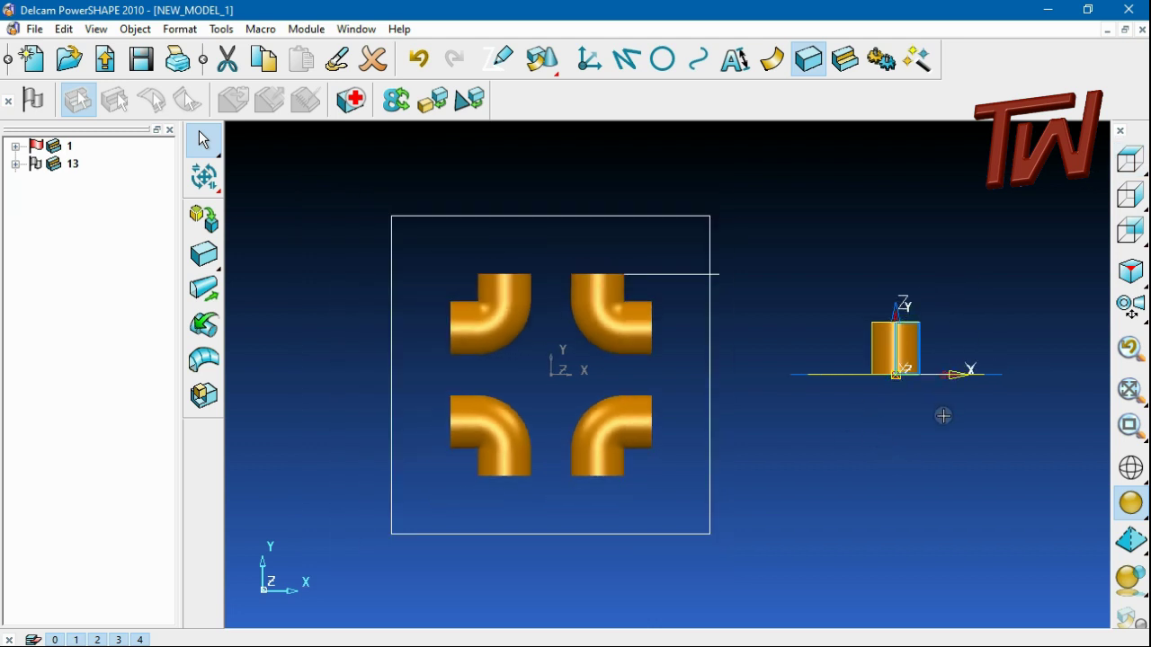
click(885, 346)
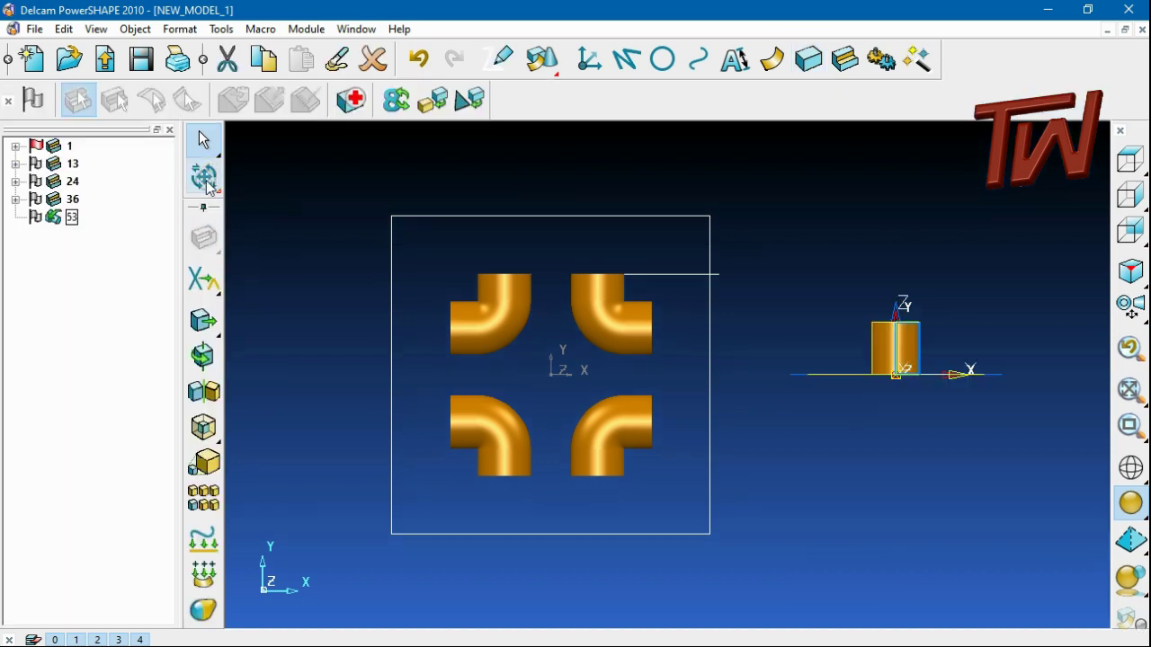
click(203, 320)
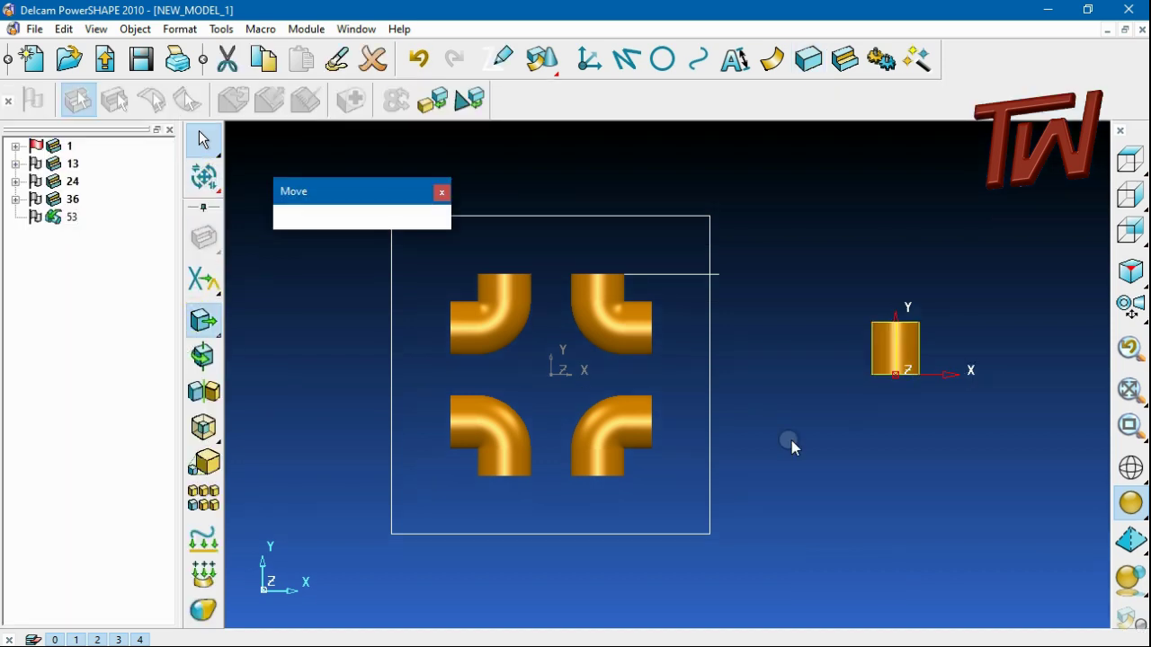
click(896, 374)
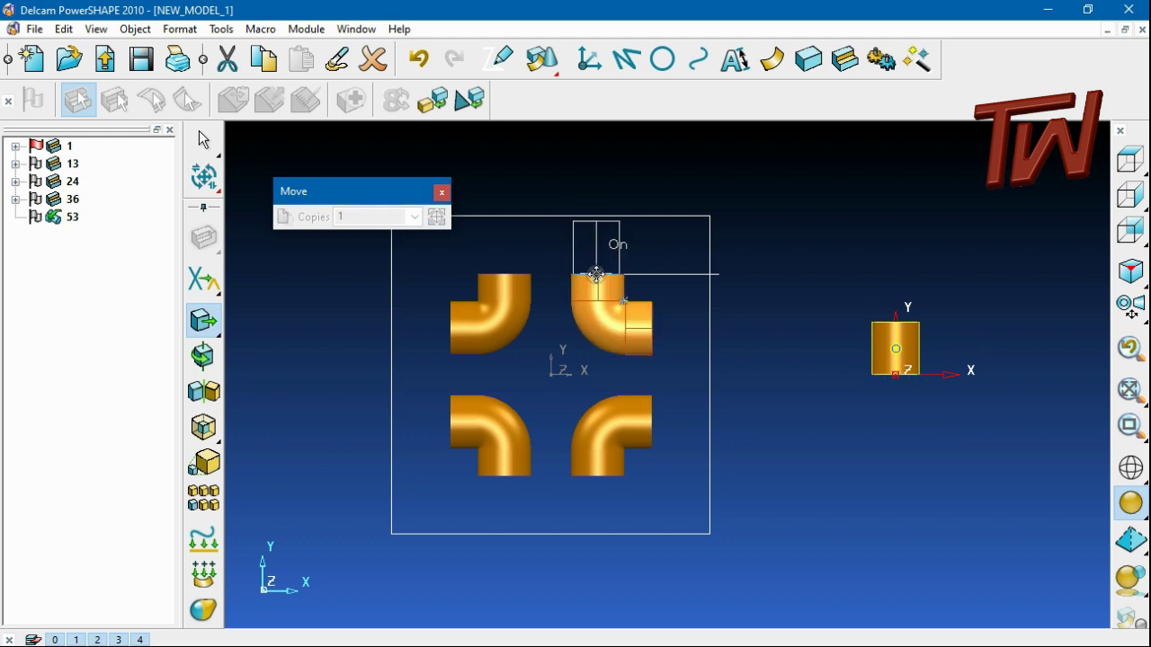
click(876, 359)
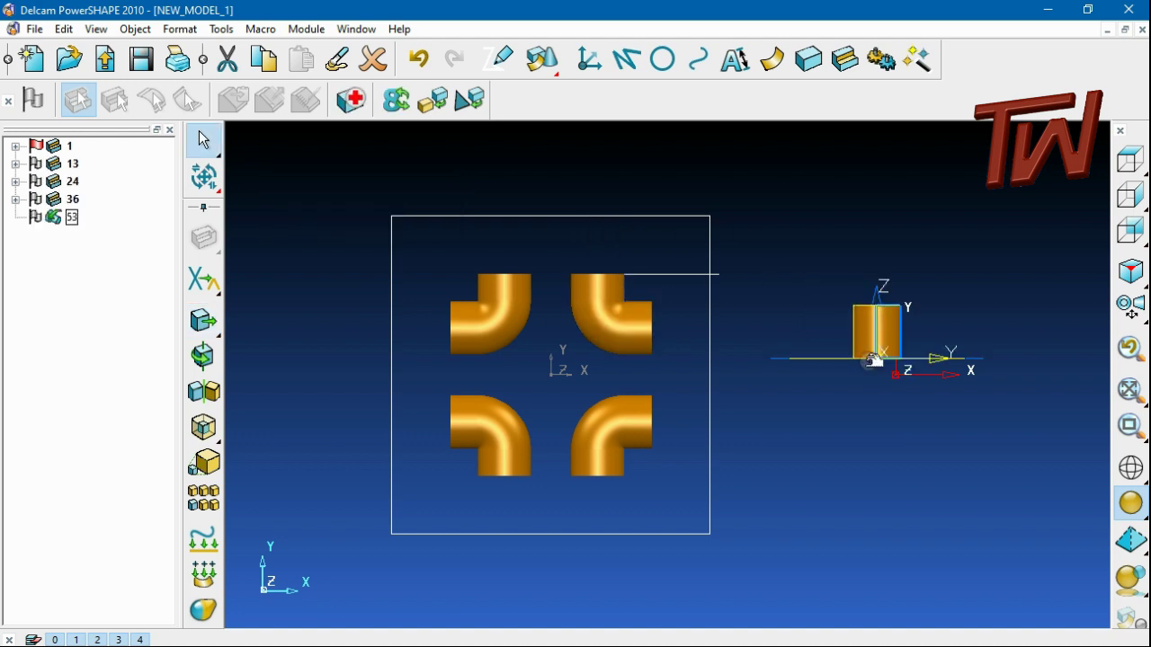
key(Delete)
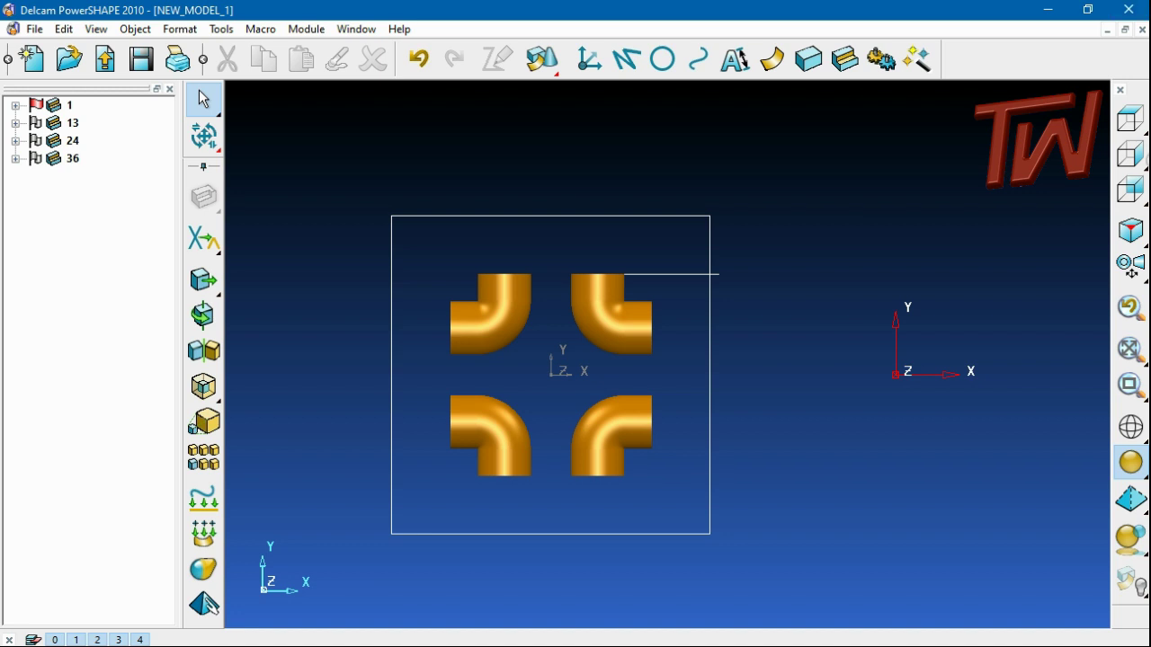
Measure the vertical distance from the elbow's horizontal end line to the square's positive X, positive Y corner with a temporary dimension.
click(735, 60)
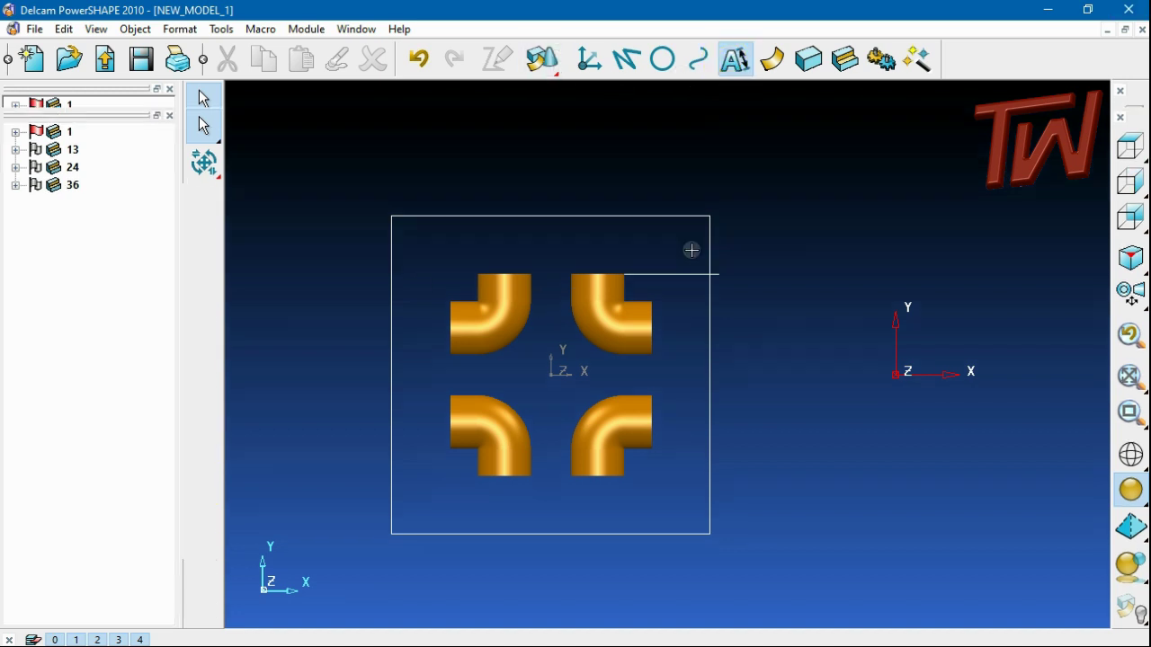
click(719, 273)
click(710, 218)
click(766, 250)
scroll(772, 249, up, 2)
scroll(772, 248, up, 3)
scroll(771, 247, down, 3)
scroll(769, 246, down, 2)
scroll(940, 368, down, 1)
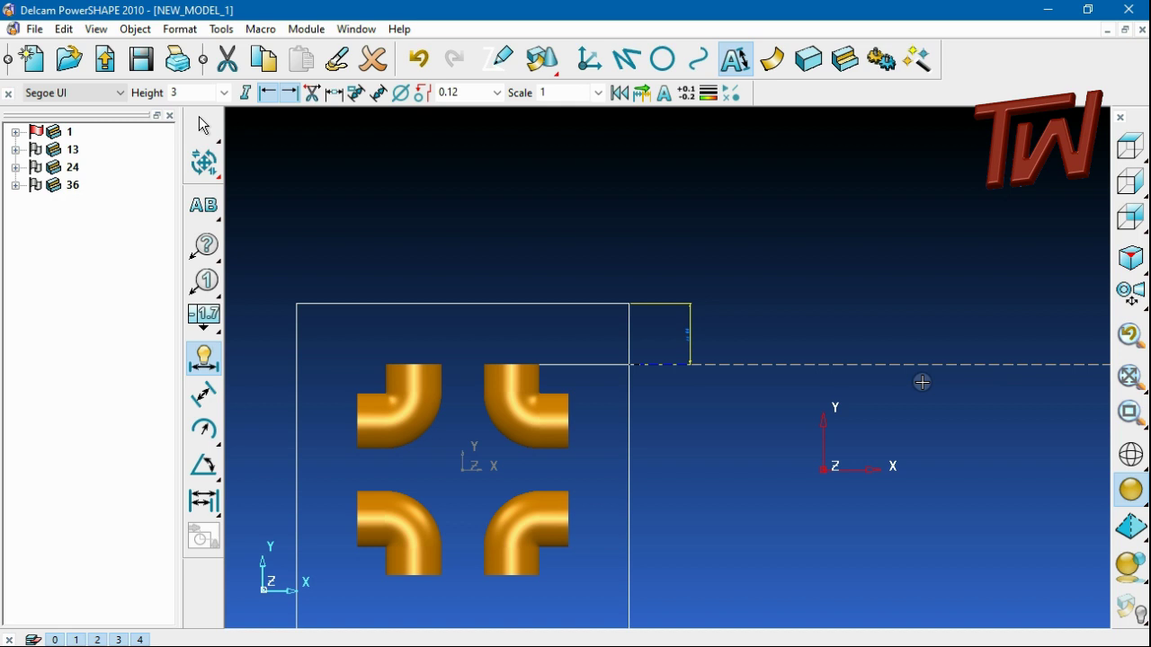
key(Escape)
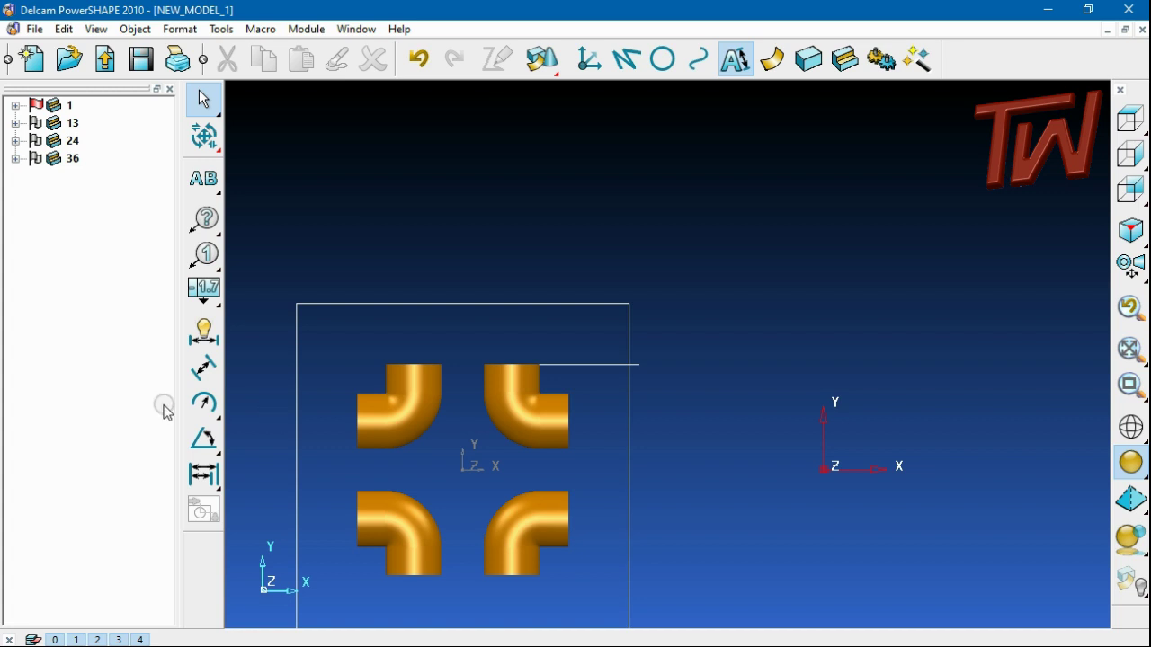
Draw a narrow upright rectangle from the workplane's origin toward positive X and Y, slightly taller than the gap between elbow and square edge.
click(626, 59)
click(823, 469)
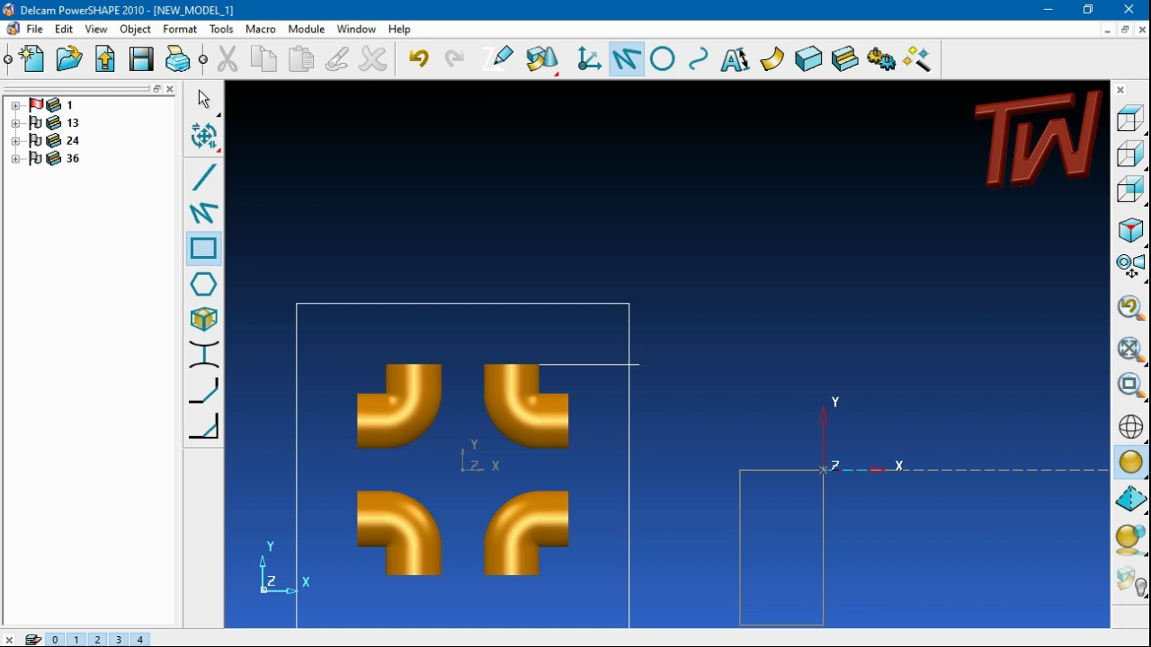
key(Return)
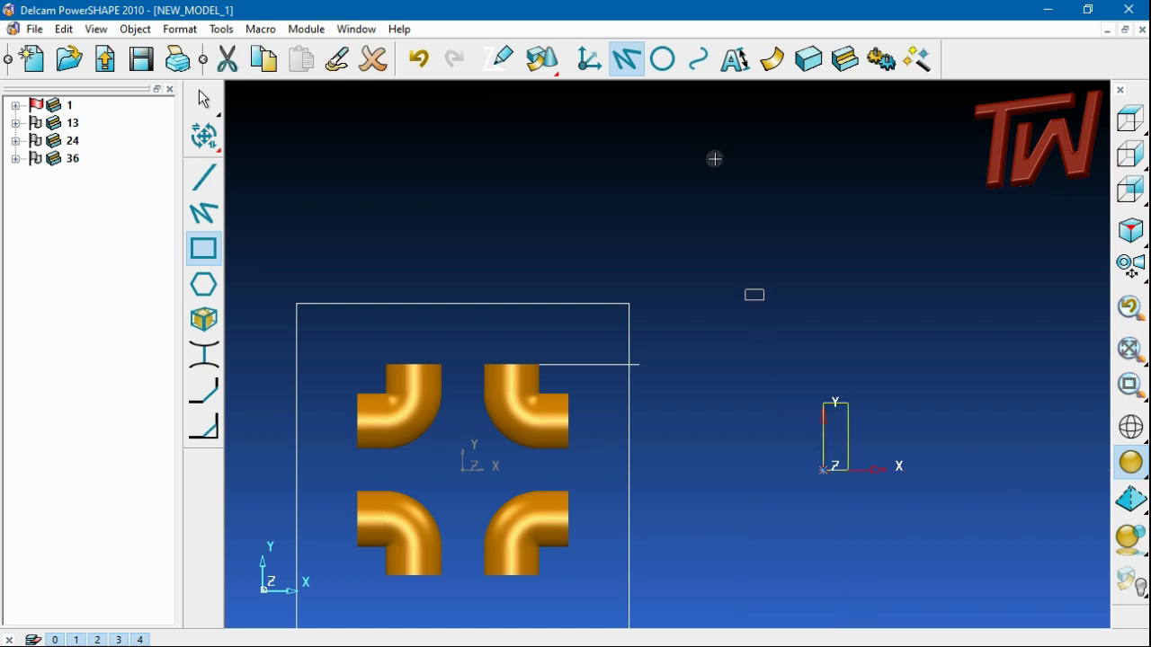
Revolve the new rectangle into a solid cylinder about the workplane's Y axis and return to the top view.
drag(1130, 189, 1048, 188)
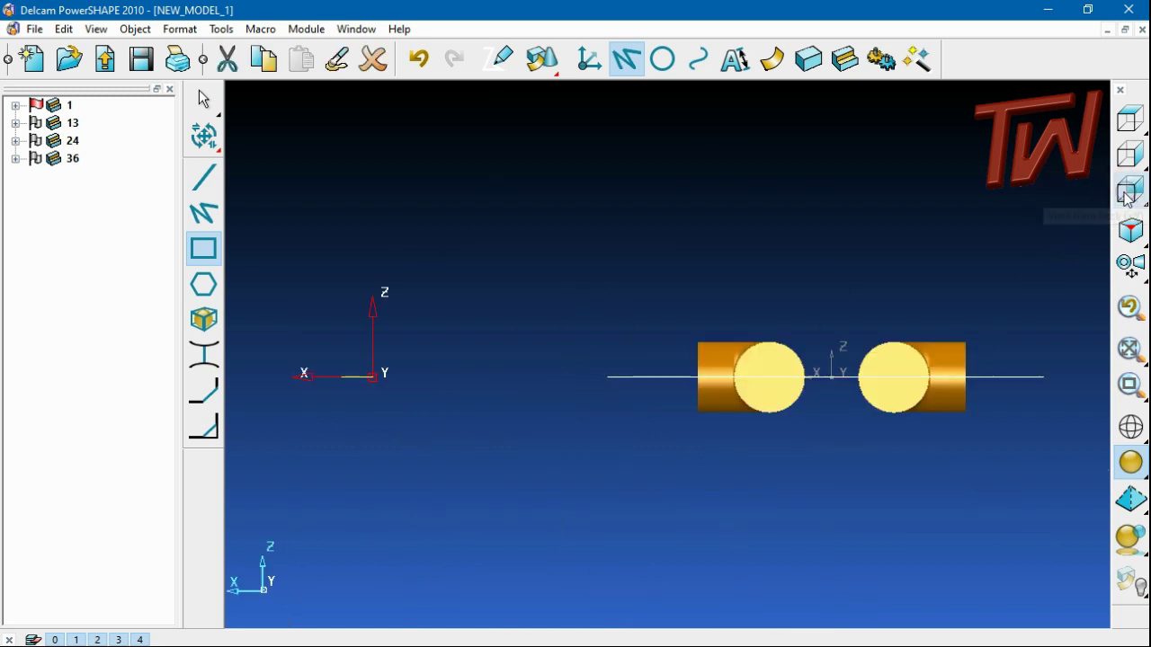
key(Escape)
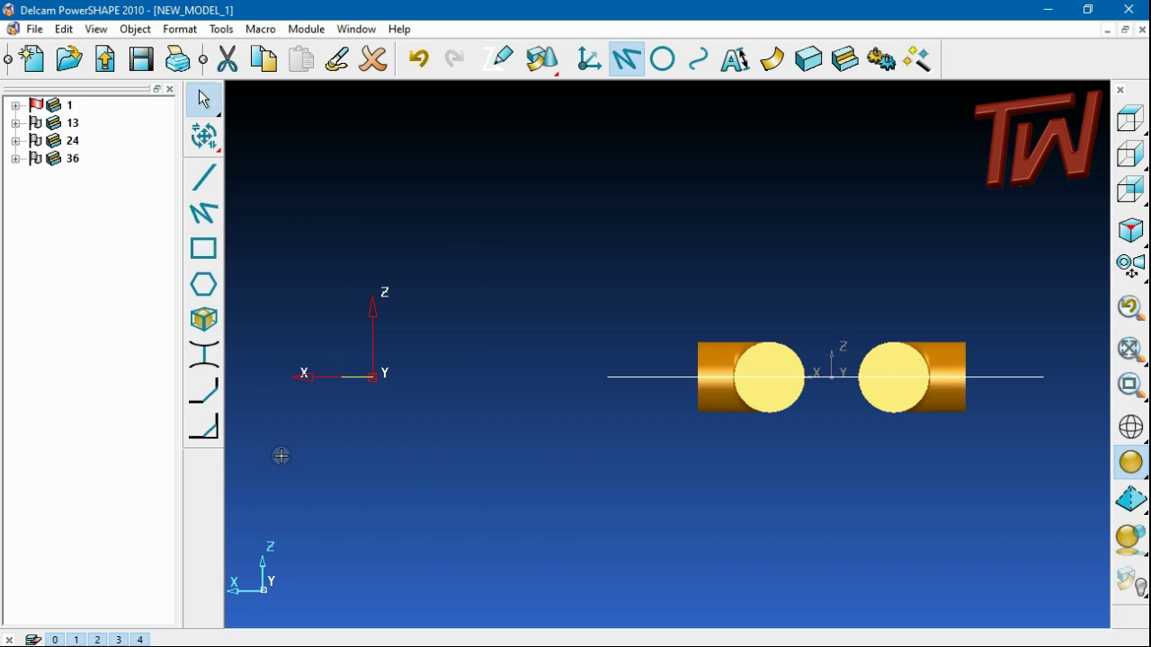
click(809, 59)
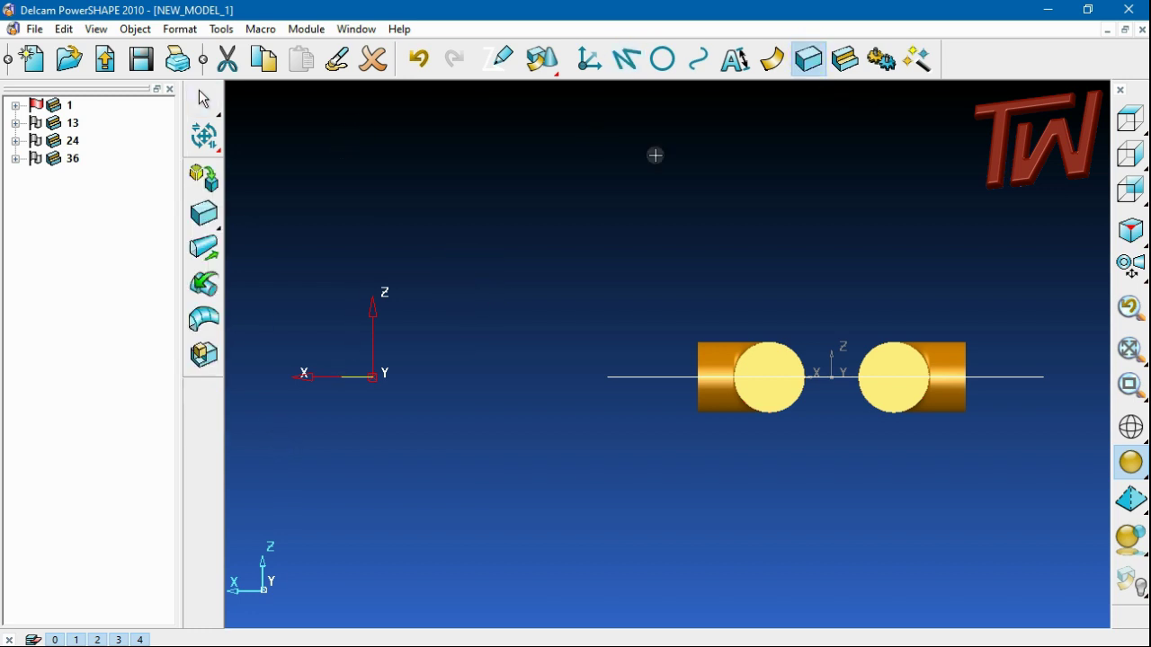
click(201, 284)
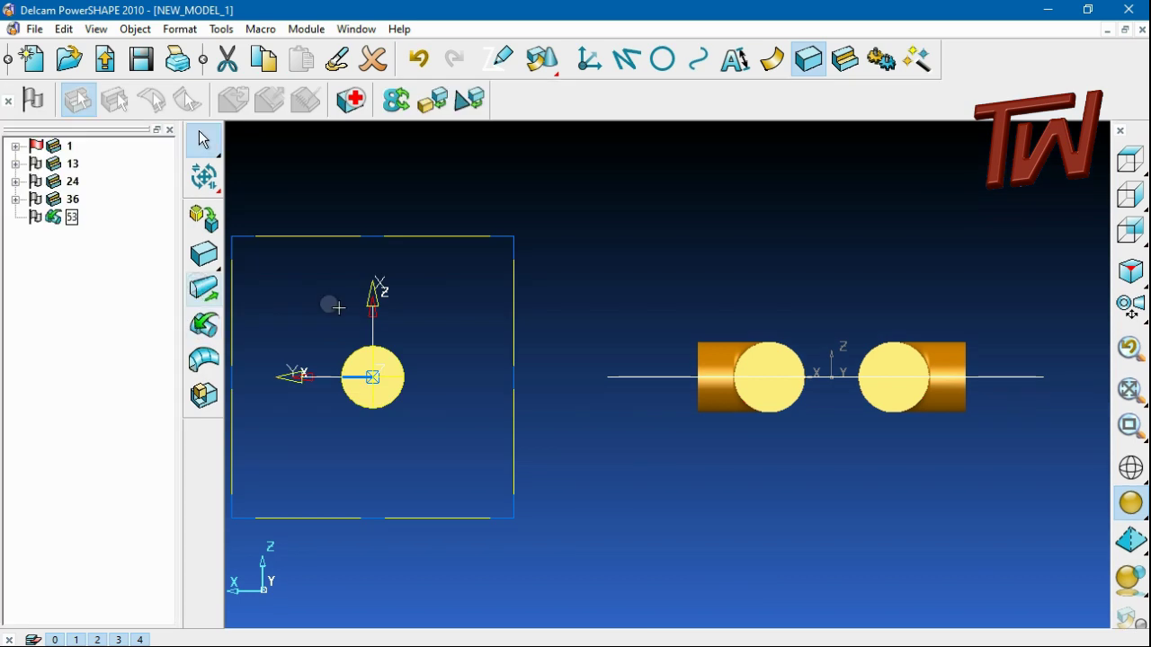
click(1130, 155)
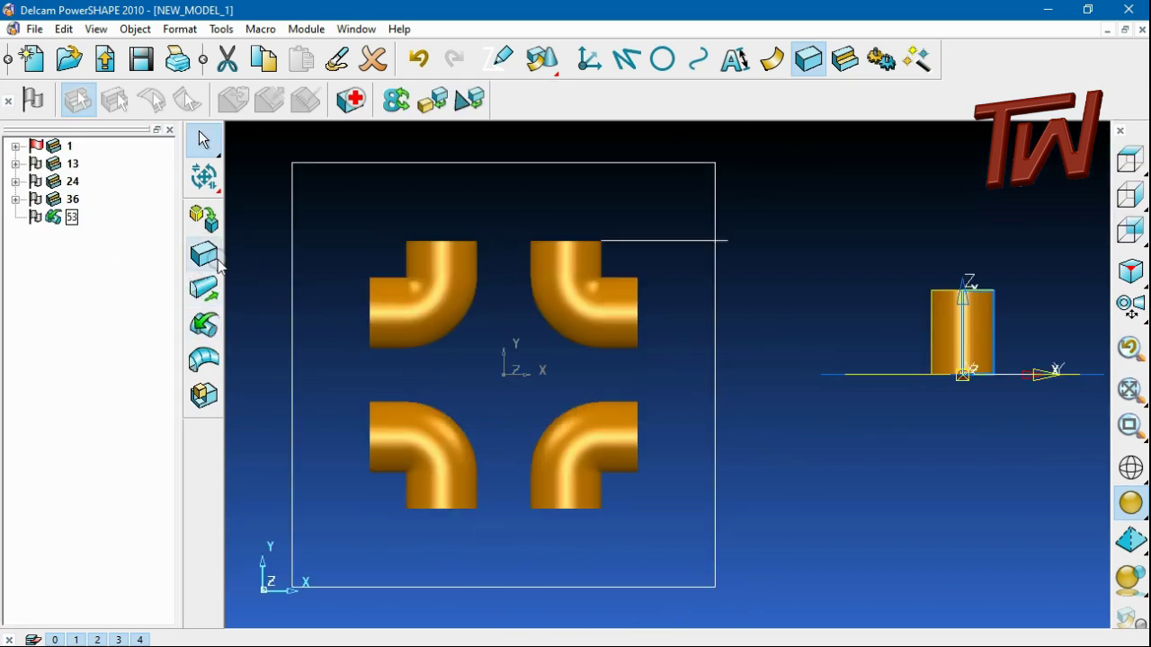
click(208, 188)
click(203, 320)
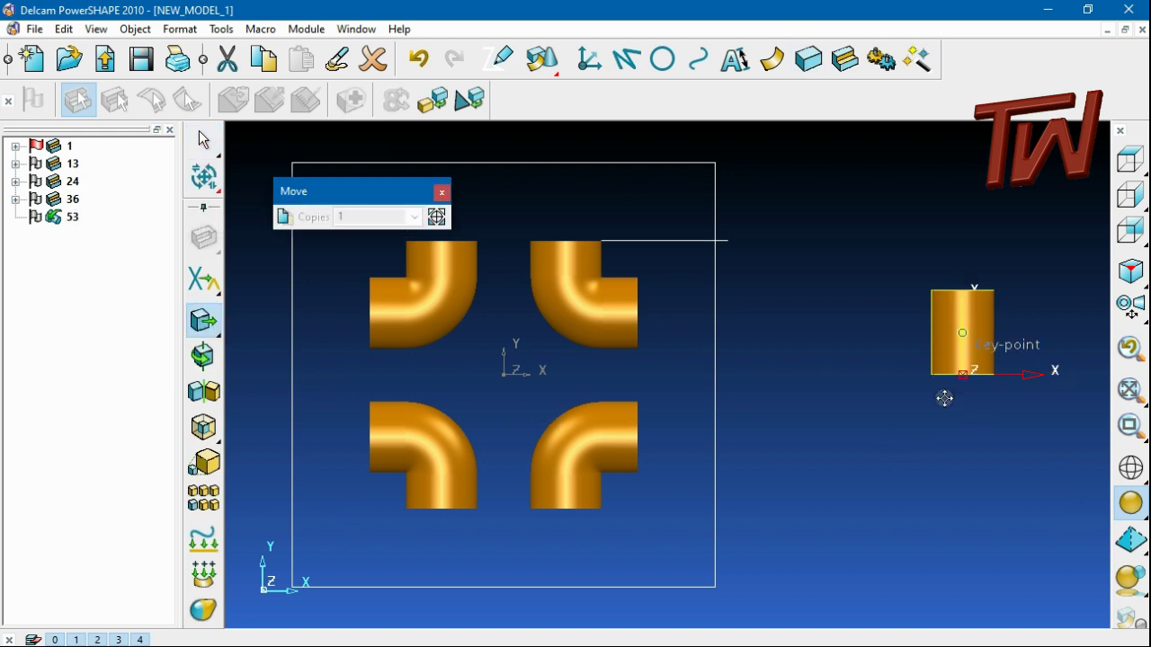
click(963, 329)
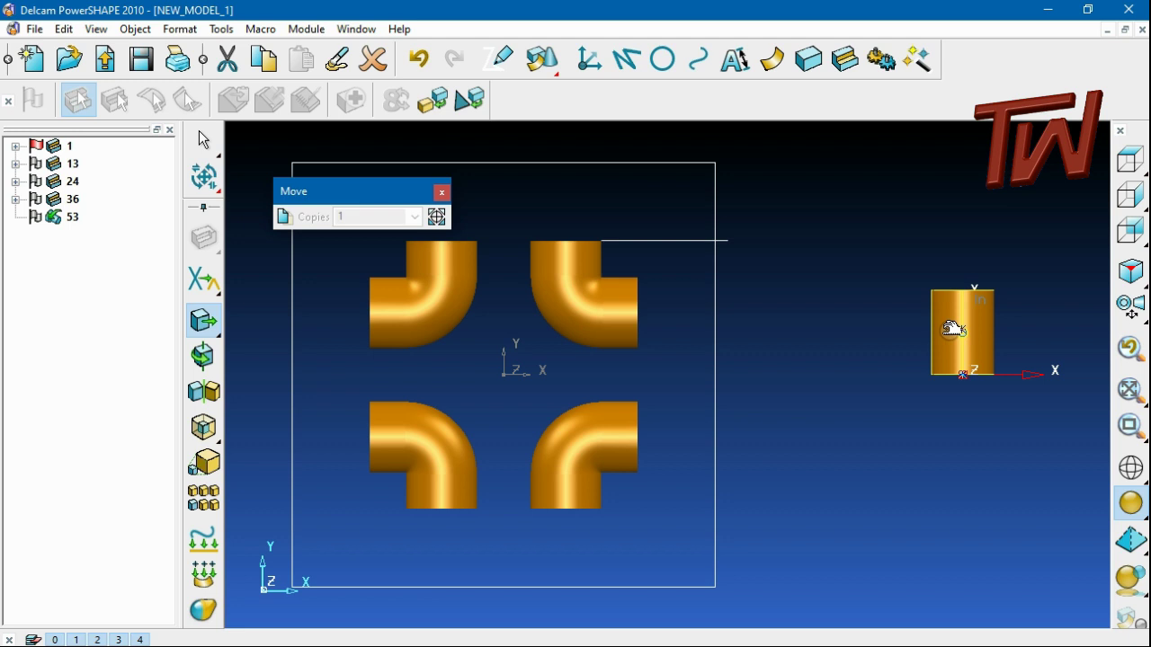
click(564, 244)
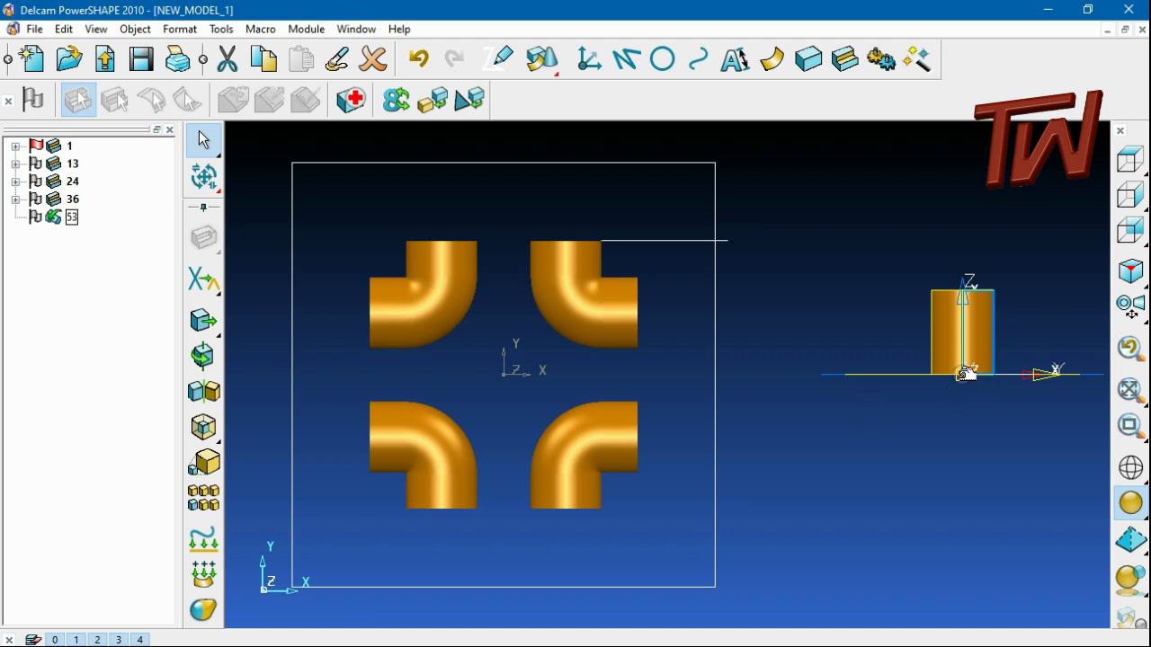
Move the new cylinder from the offset workplane's origin to the world origin between the four elbows.
click(390, 382)
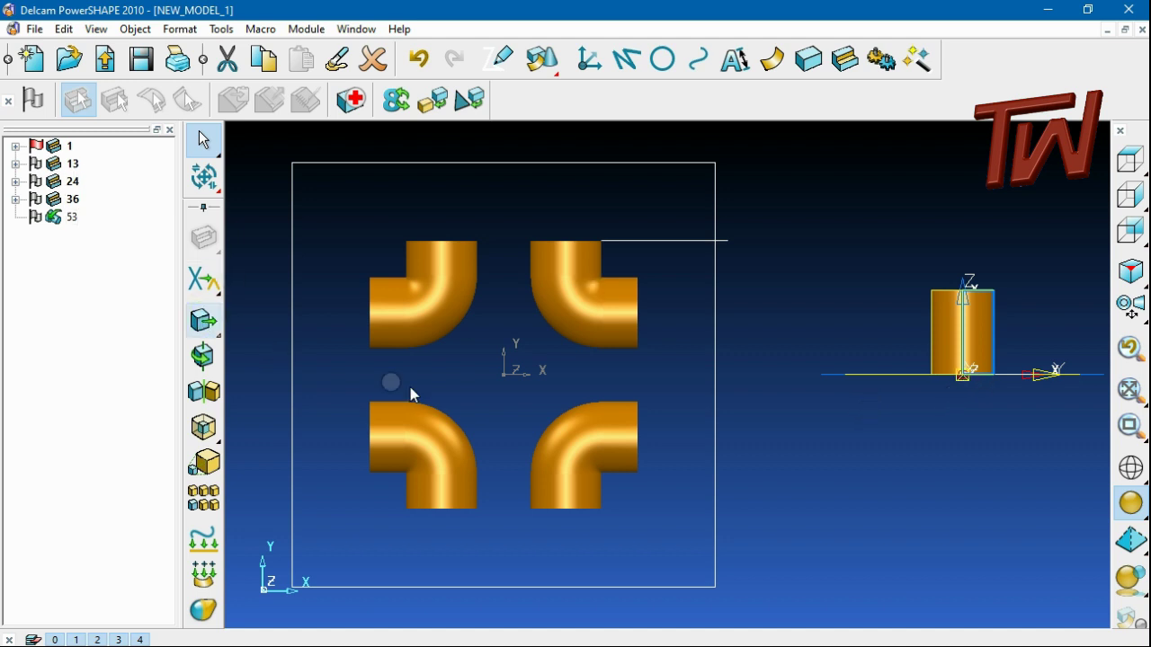
click(502, 371)
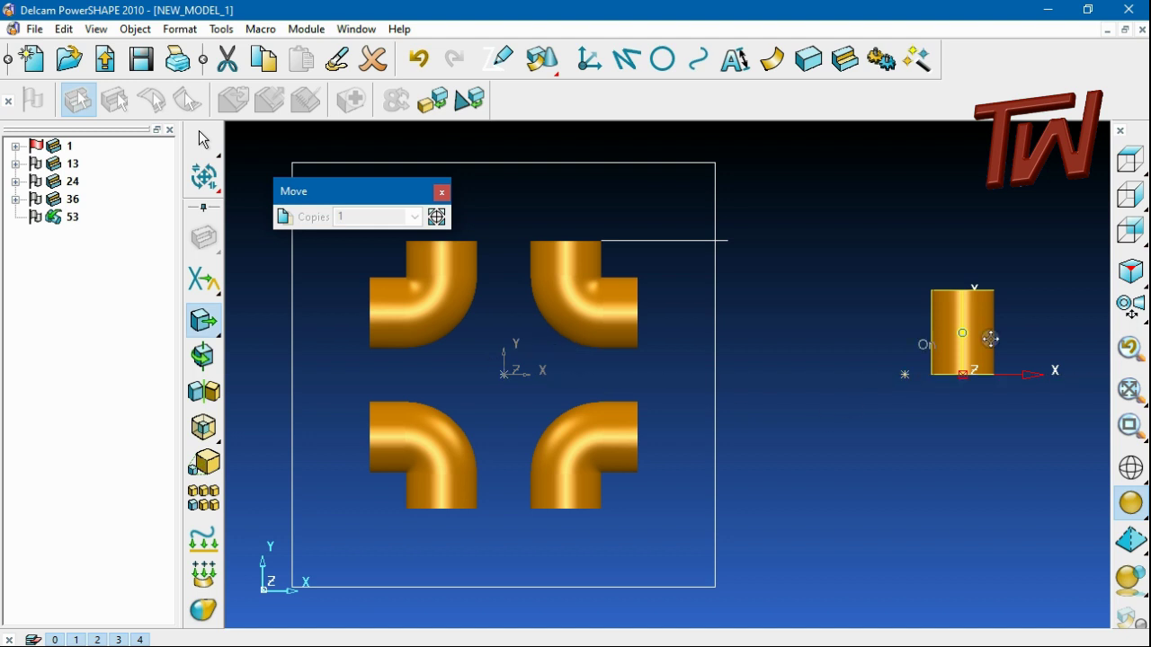
click(963, 374)
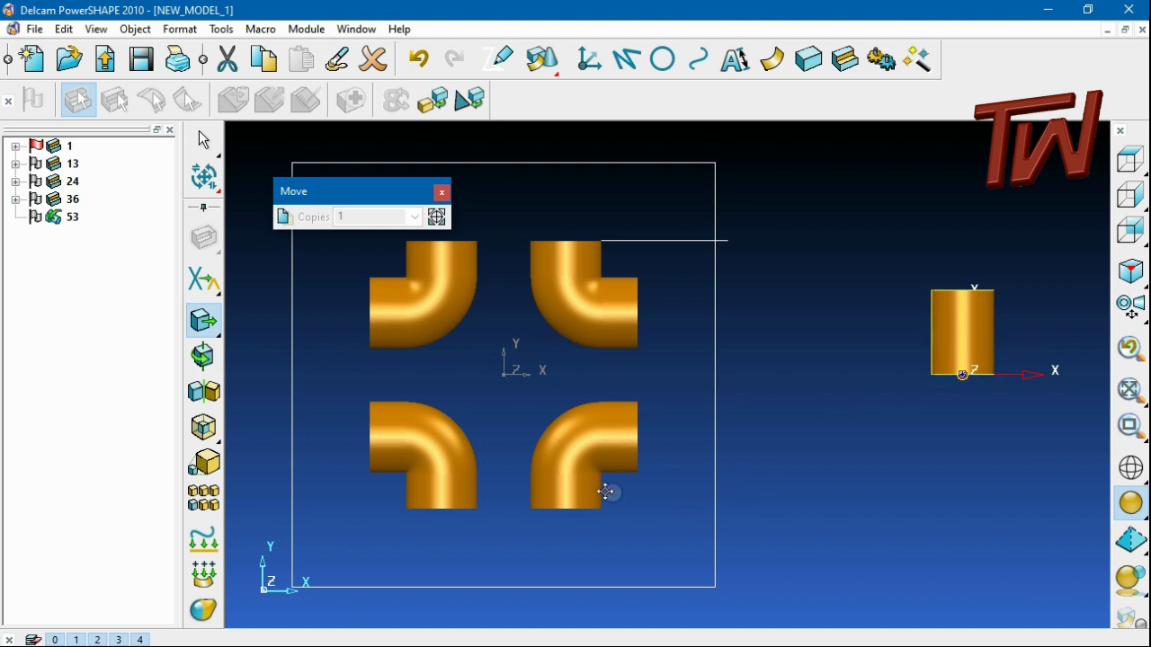
click(502, 374)
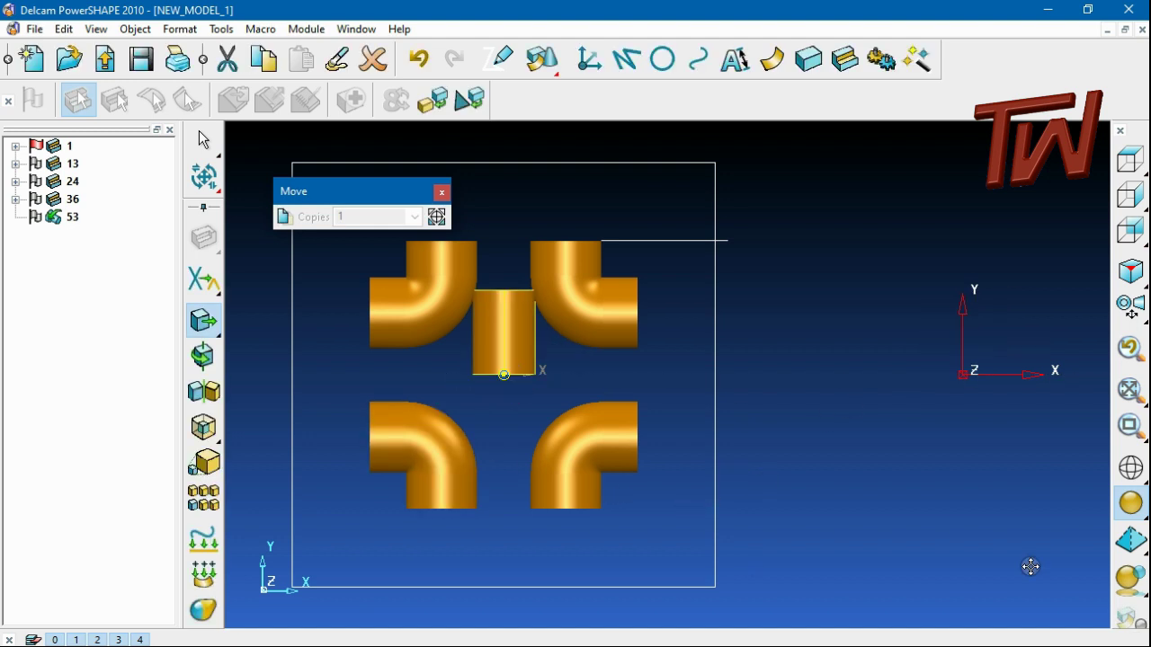
Move the cylinder in positive Y until its base is level with the open ends of the positive Y elbows.
mouse_move(926, 439)
middle_down()
mouse_move(921, 204)
mouse_move(922, 406)
mouse_move(911, 437)
middle_up()
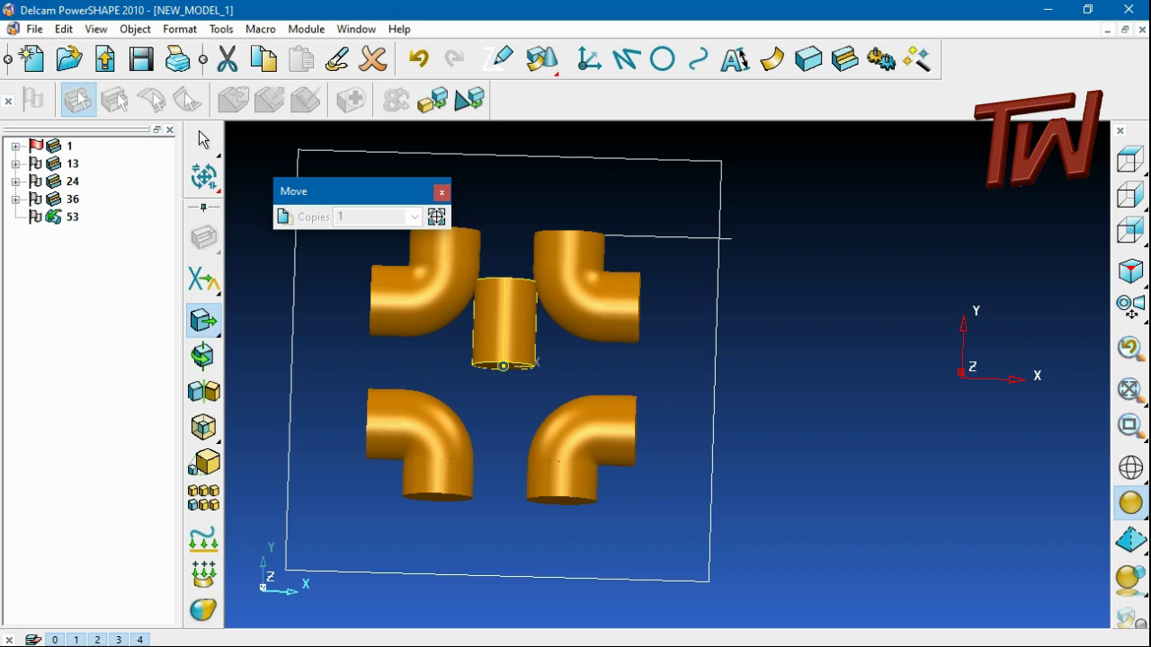
drag(835, 635, 841, 555)
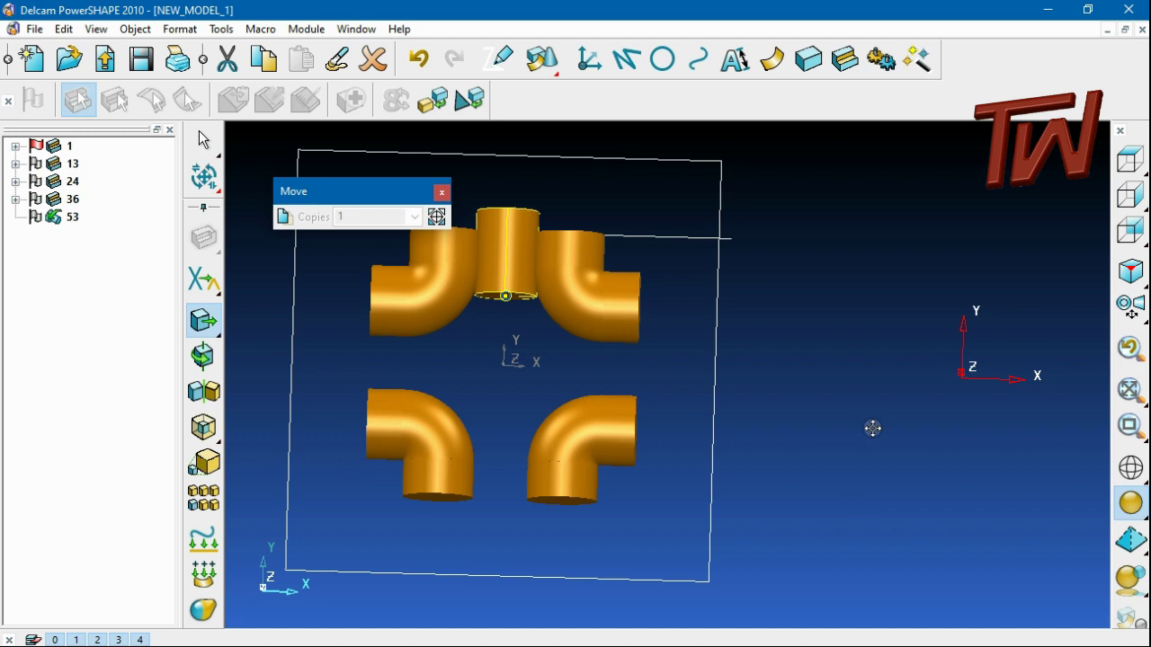
key(Return)
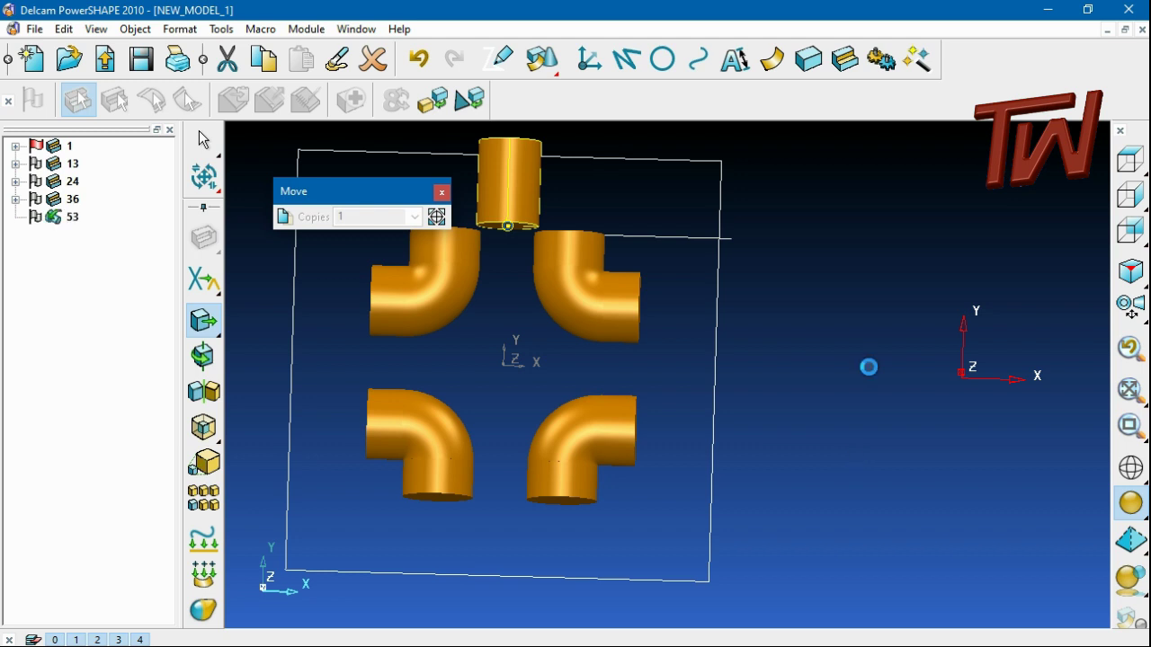
key(Return)
click(1130, 160)
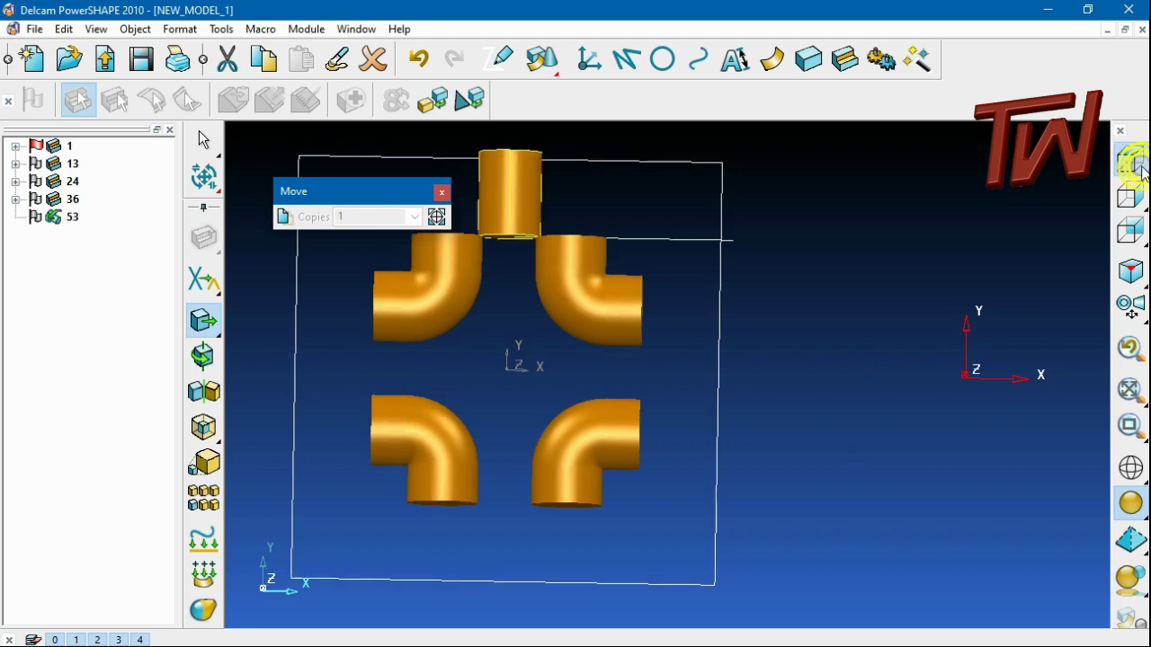
Shift the cylinder slightly in negative Y so its outer end meets the square's positive Y edge.
scroll(508, 254, up, 2)
scroll(563, 221, up, 1)
scroll(626, 308, down, 2)
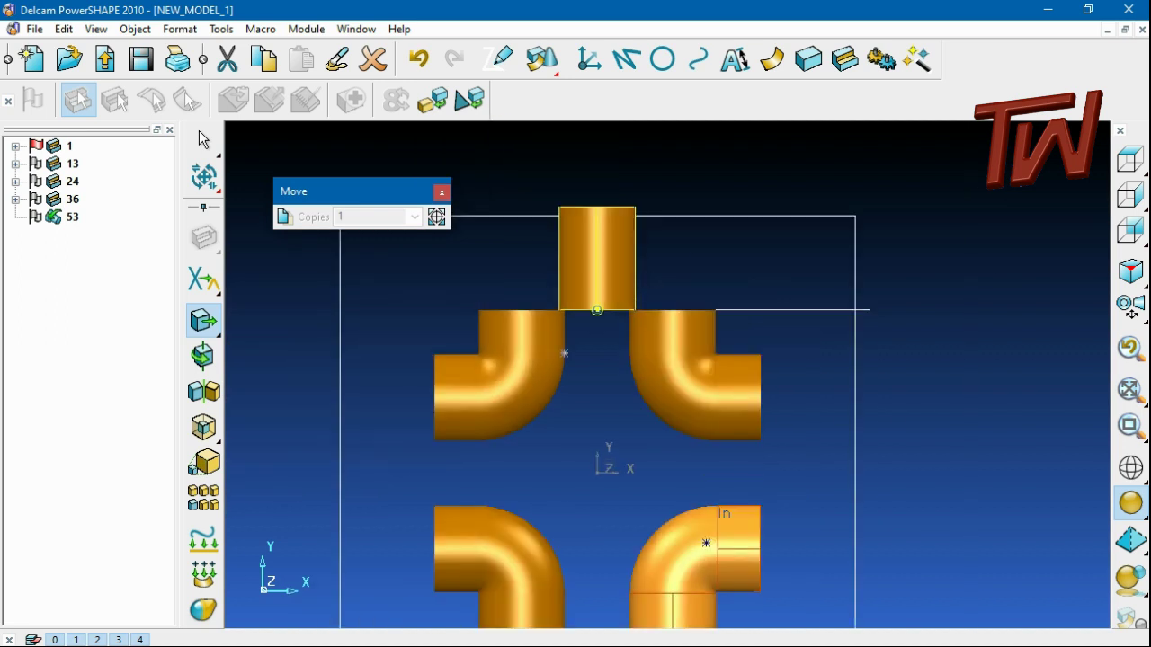
key(Return)
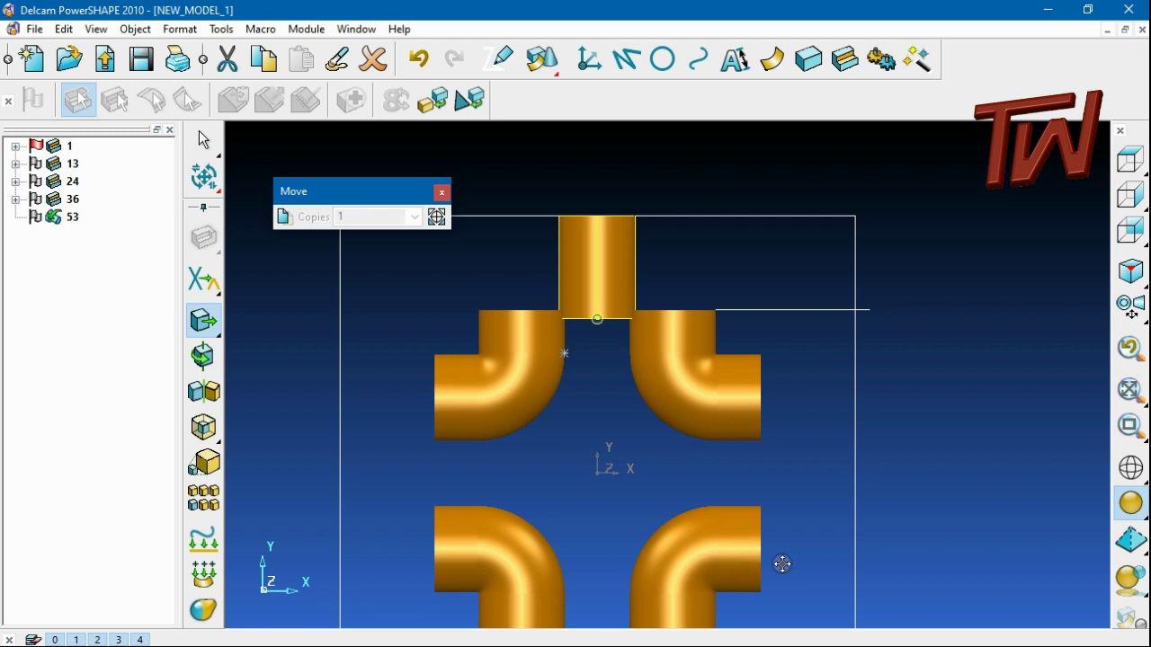
Move the cylinder in positive X onto the open end of the positive X, positive Y elbow and switch to wireframe shading.
click(594, 477)
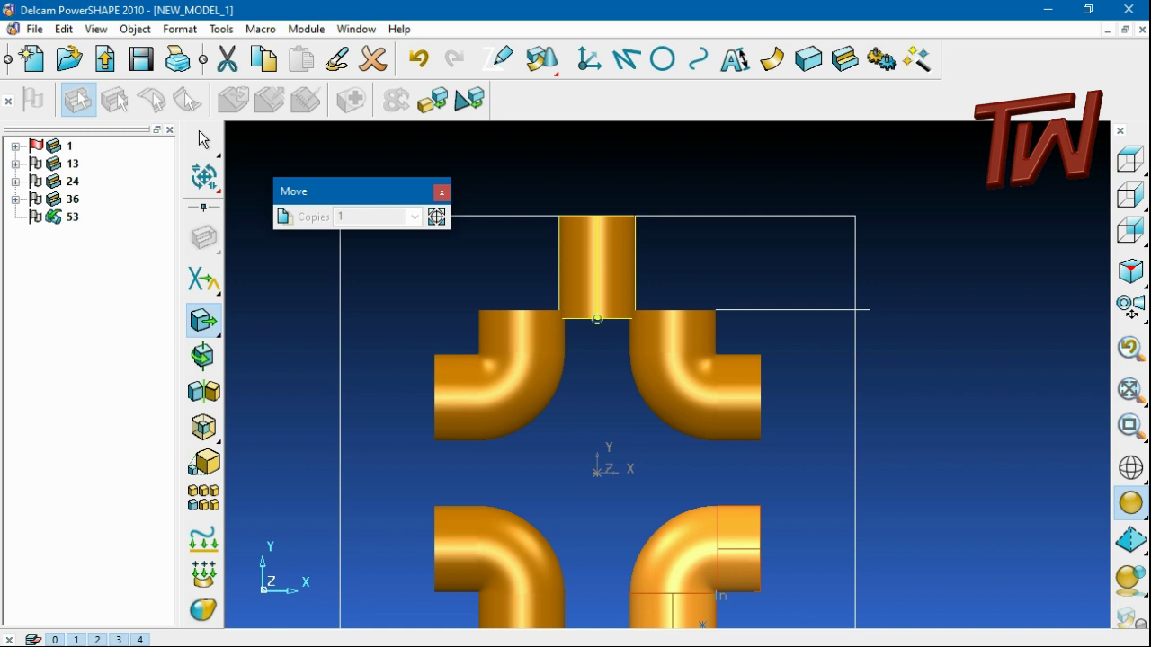
key(Return)
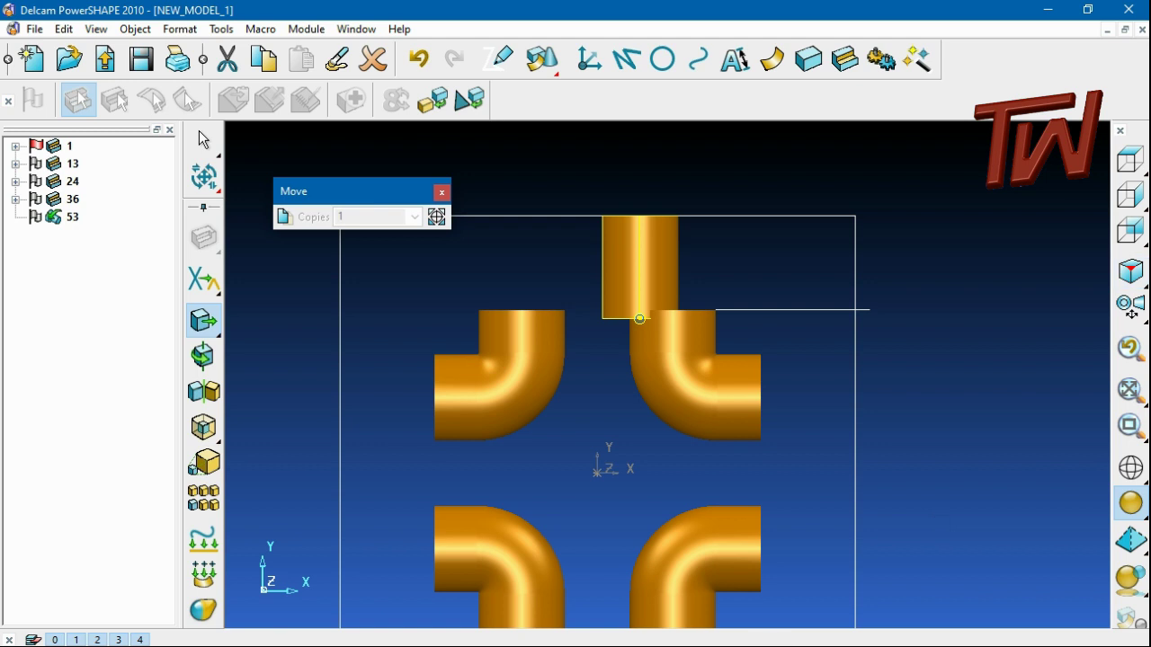
key(Return)
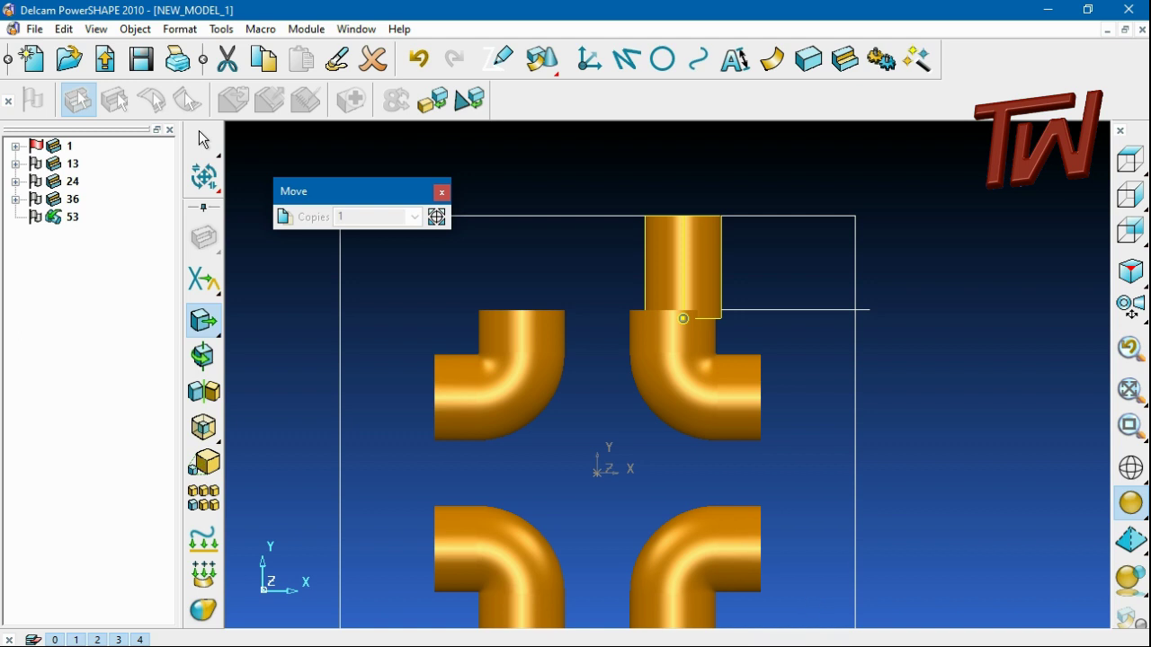
key(Return)
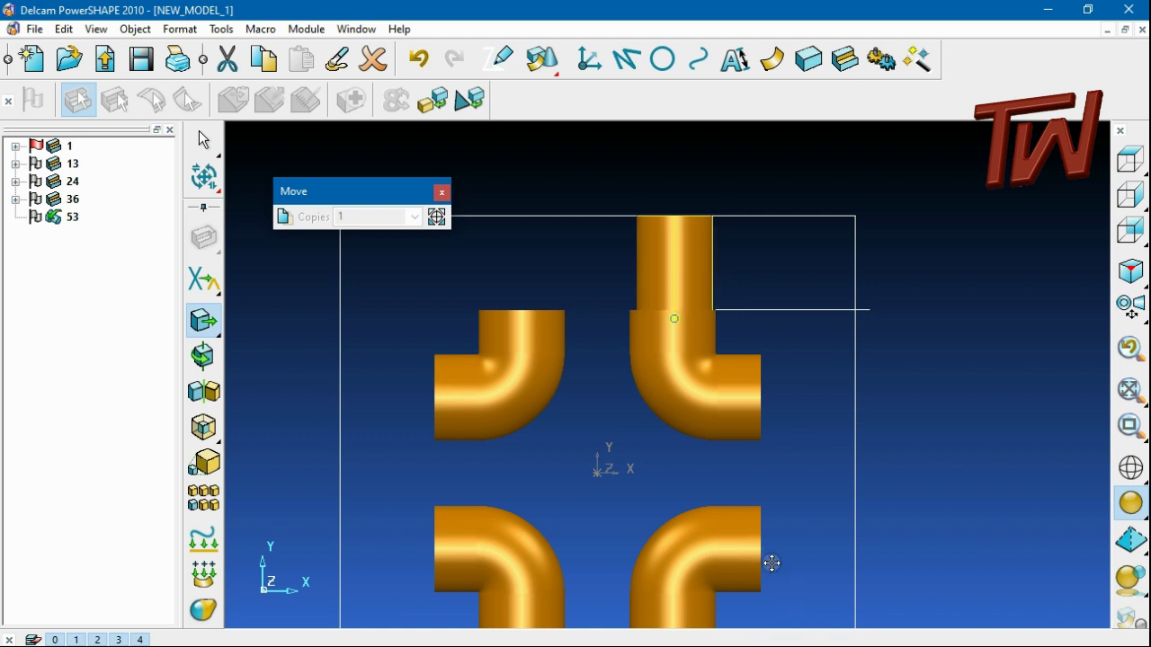
scroll(679, 319, up, 4)
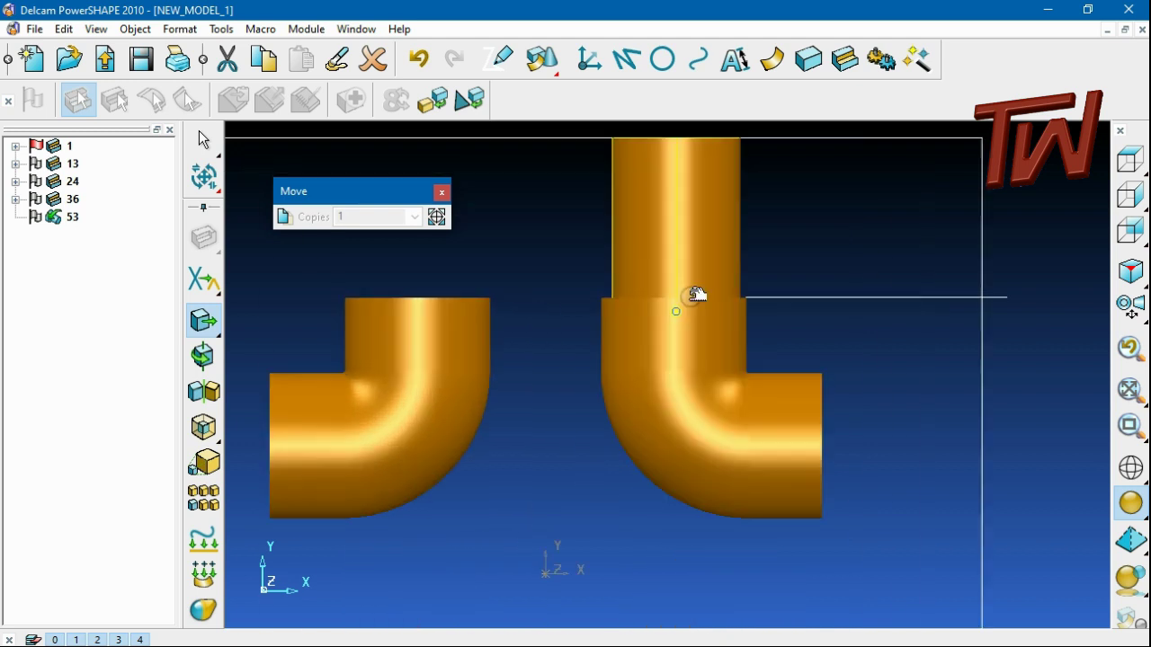
scroll(742, 265, up, 6)
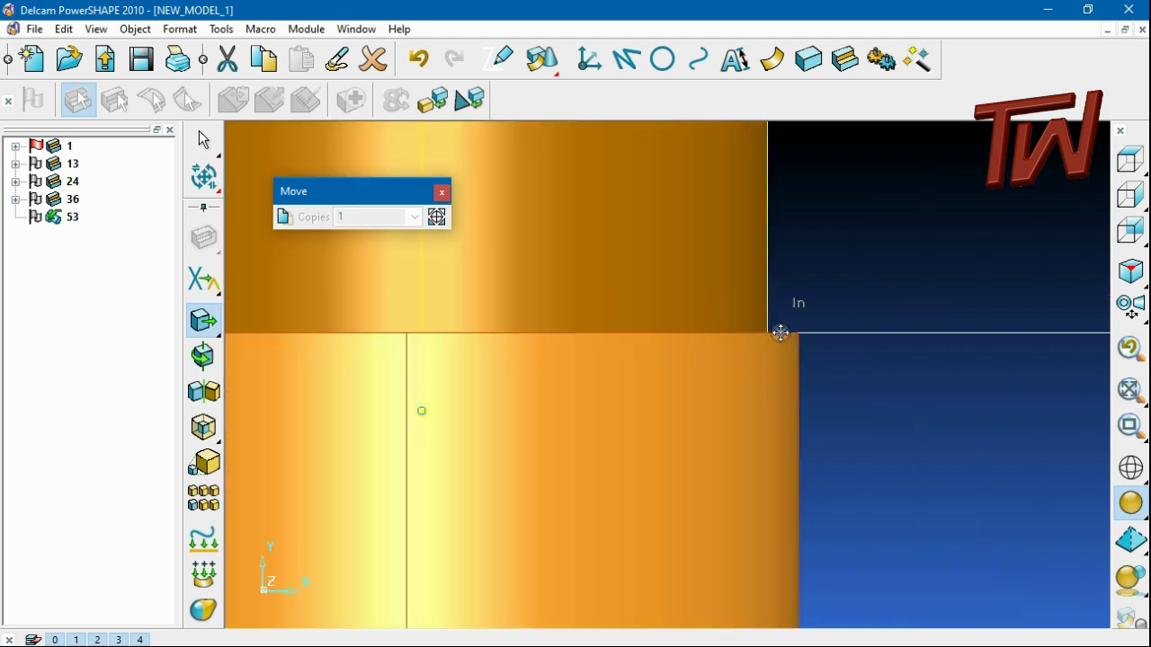
click(1129, 466)
scroll(1105, 456, down, 3)
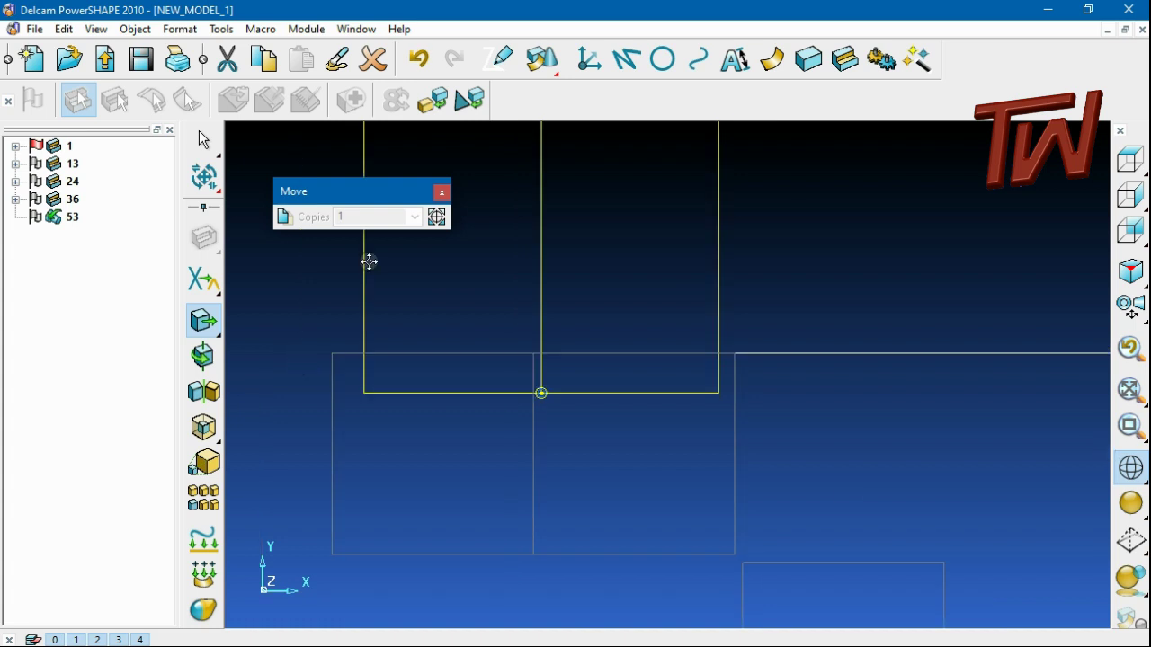
click(441, 192)
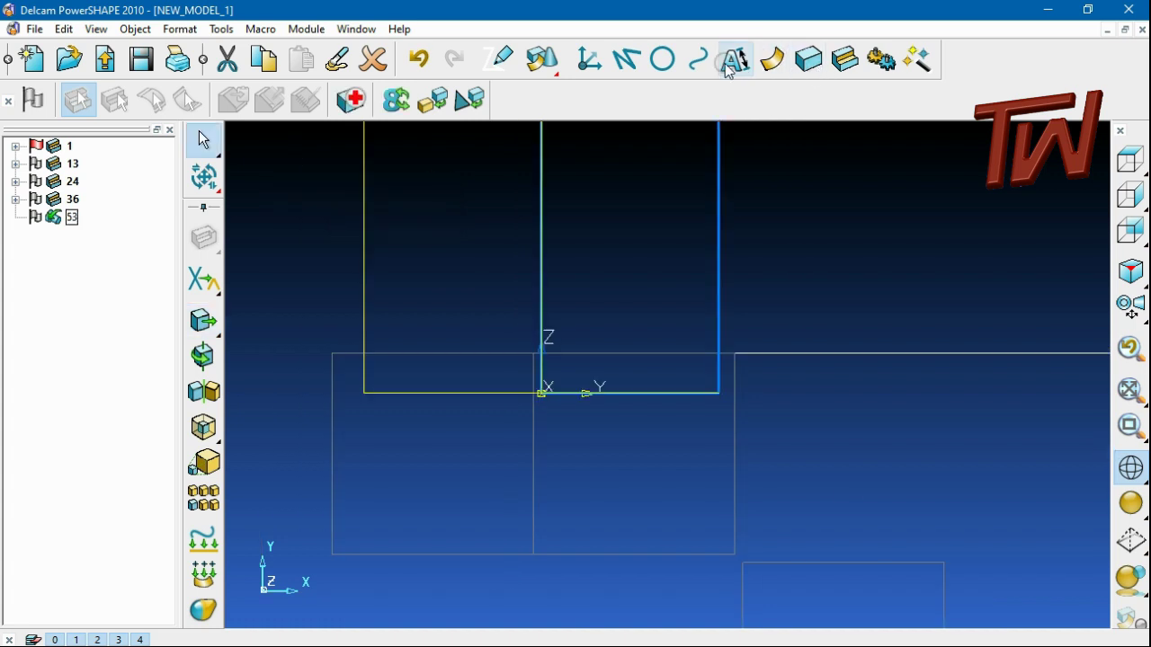
Measure the width of the cylinder's base with a linear dimension, then discard the dimension and close the help.
click(732, 61)
click(364, 393)
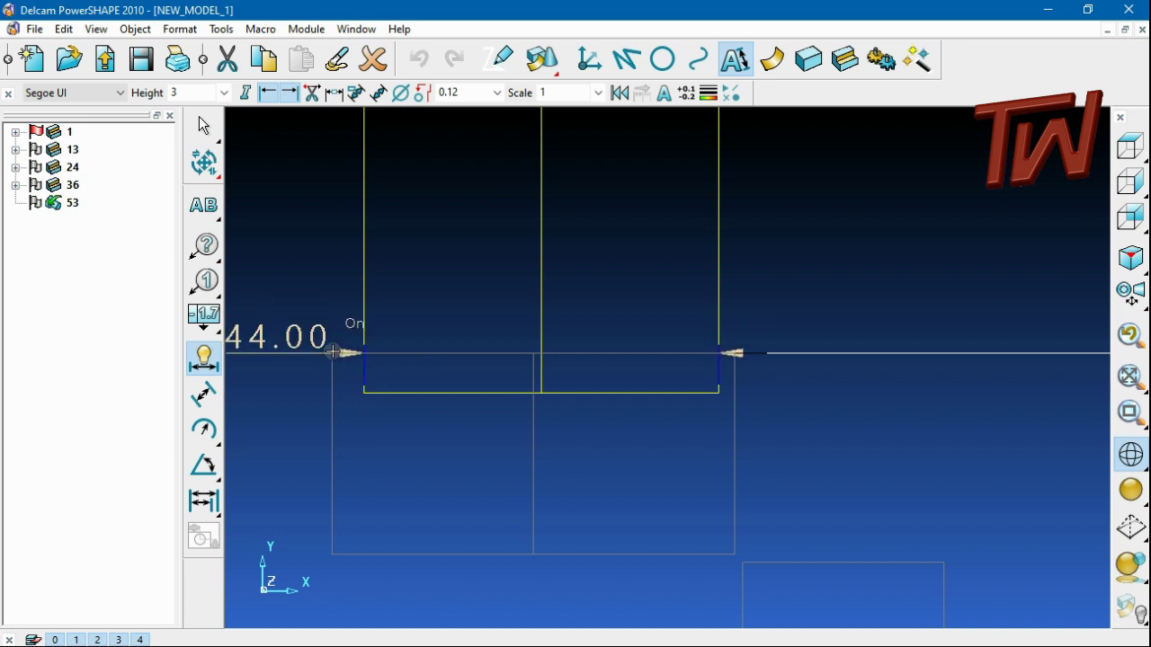
scroll(332, 354, down, 1)
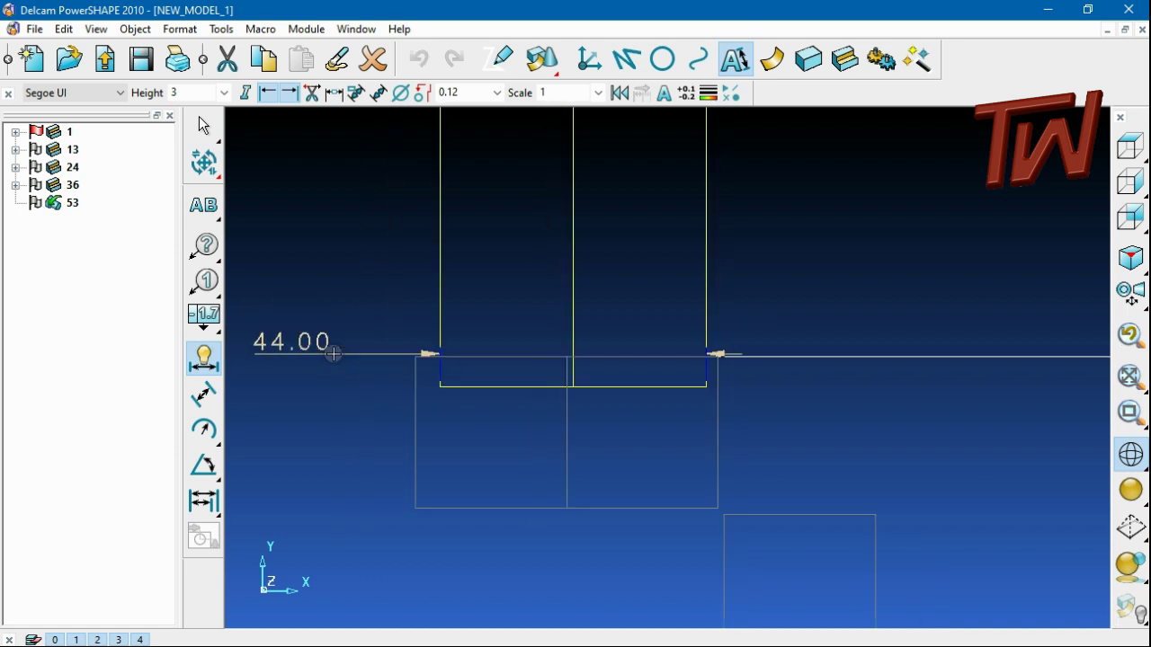
click(644, 430)
key(F1)
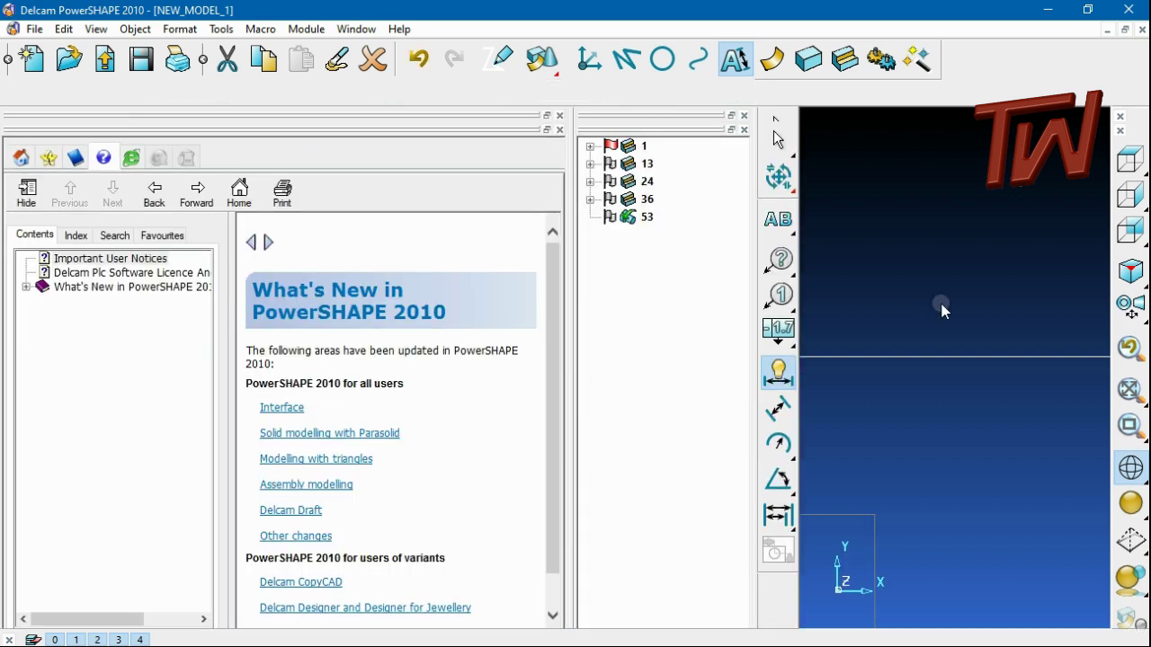
click(951, 260)
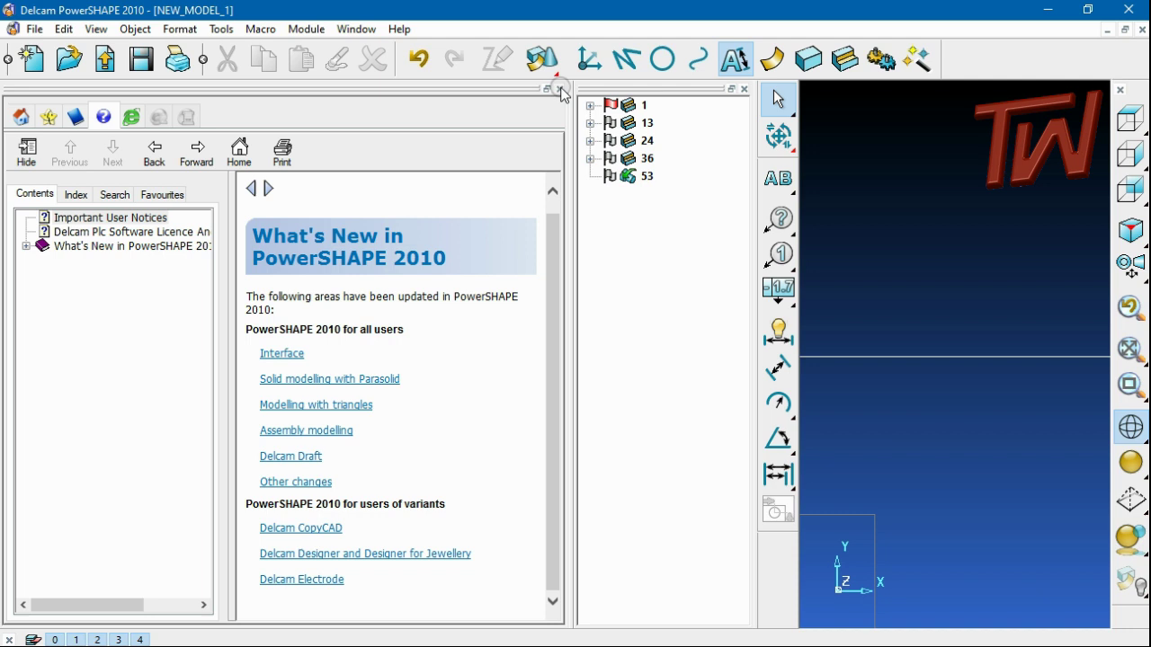
click(560, 89)
Measure the Y and X offsets between the cylinder's base corner and the elbow's end corner on the positive X side.
scroll(509, 367, up, 3)
click(735, 63)
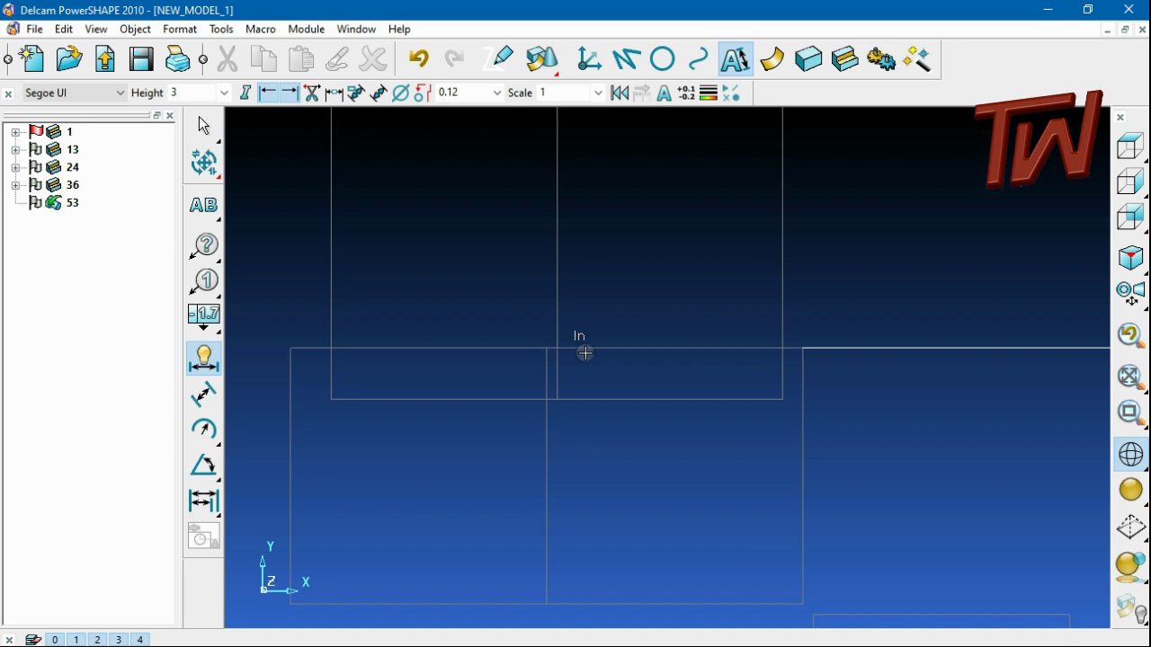
click(782, 399)
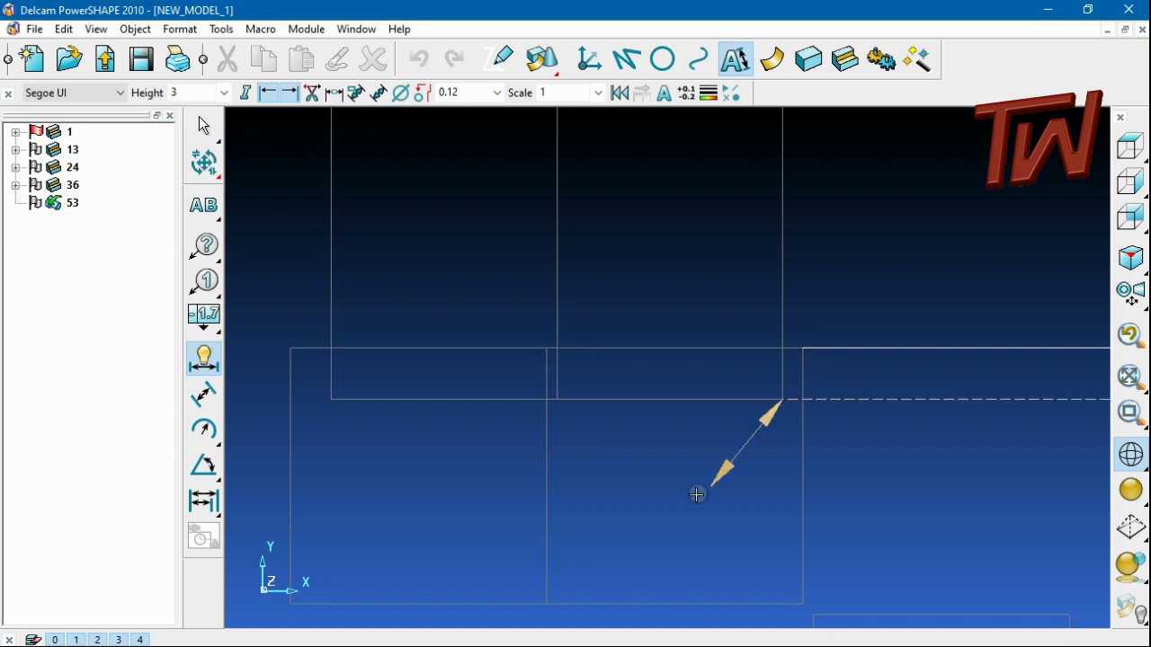
click(803, 348)
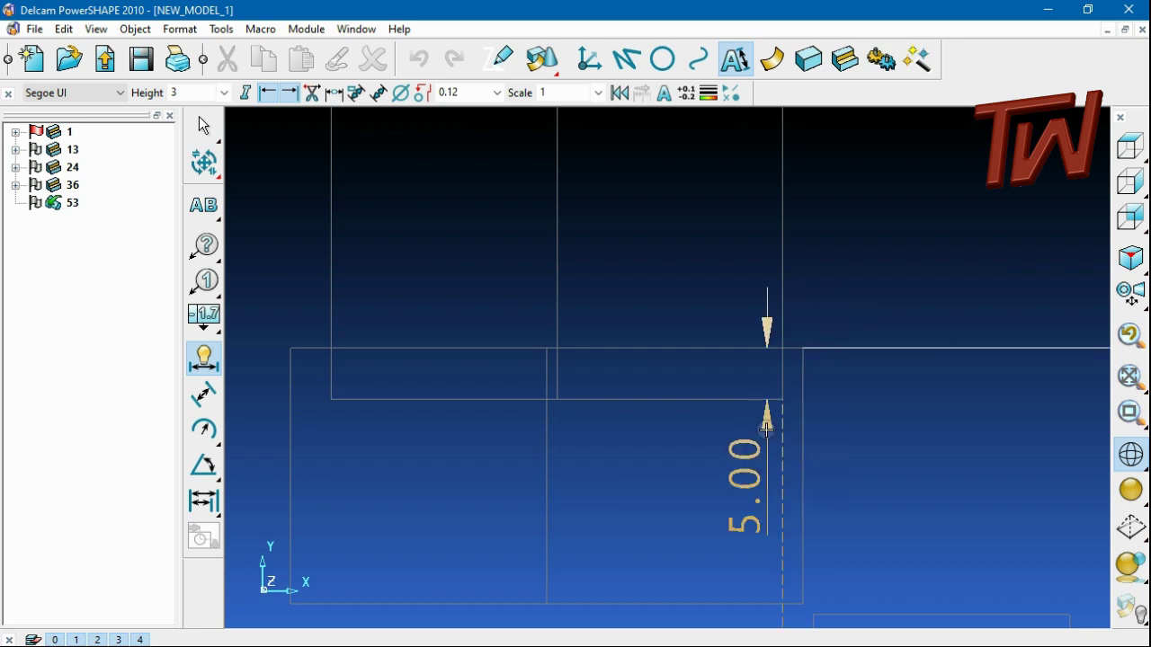
key(Escape)
click(797, 336)
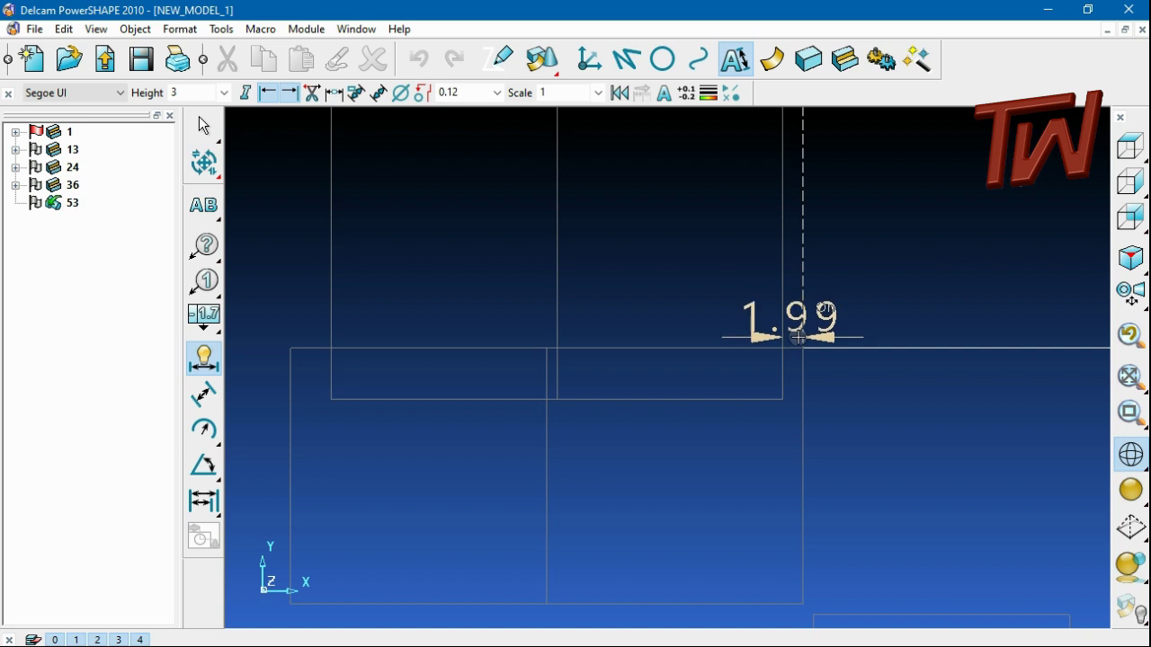
key(Escape)
key(Escape)
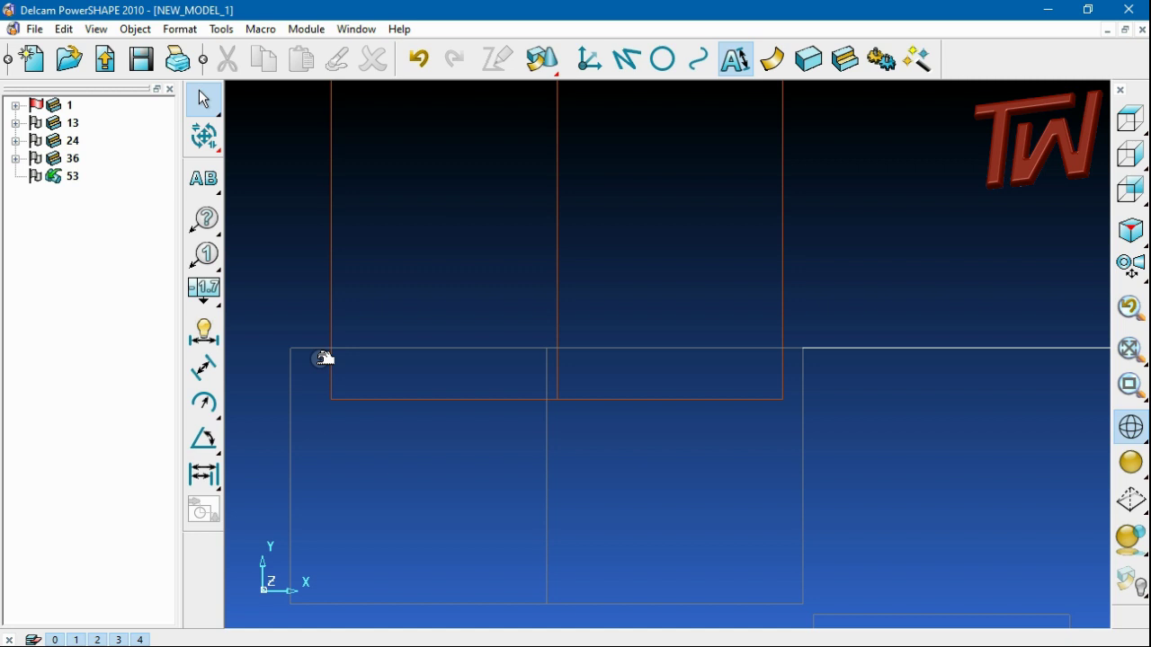
Measure the X gap between the cylinder's side and the elbow's side on the negative X side without keeping the dimension.
click(203, 334)
click(290, 349)
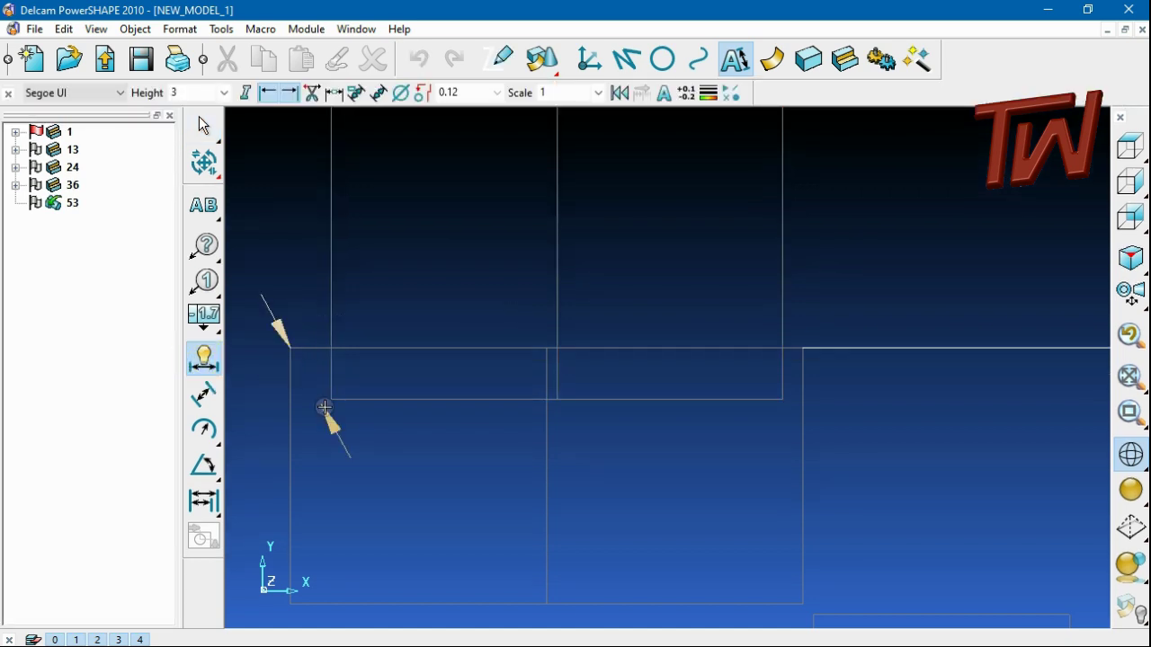
click(331, 401)
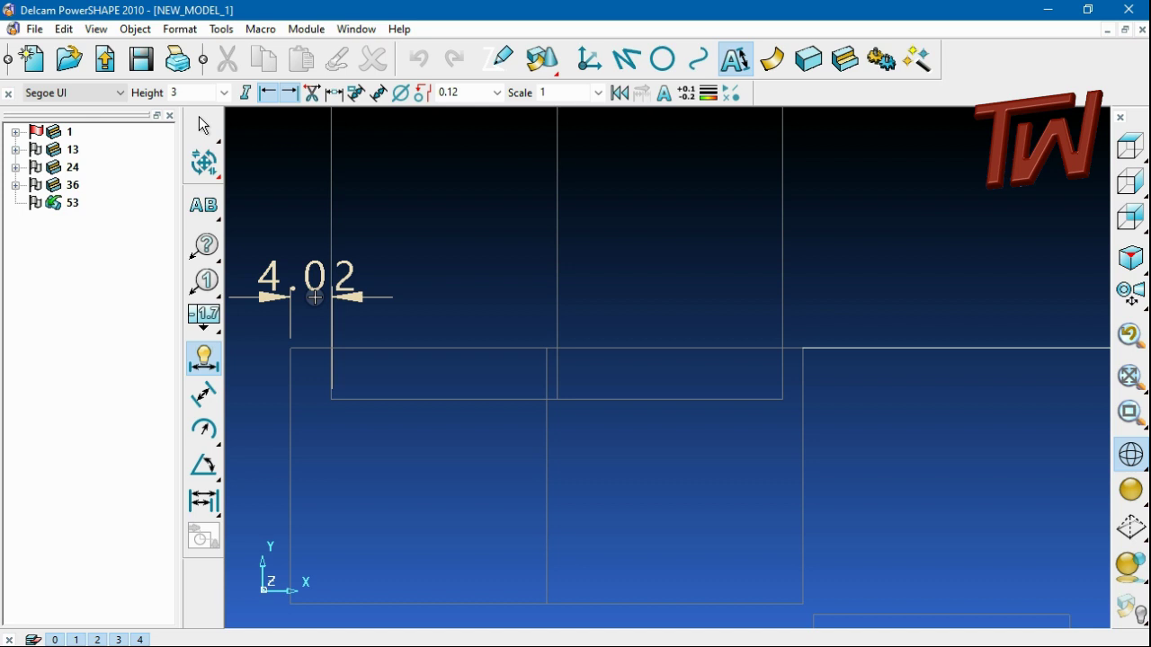
key(Escape)
click(205, 126)
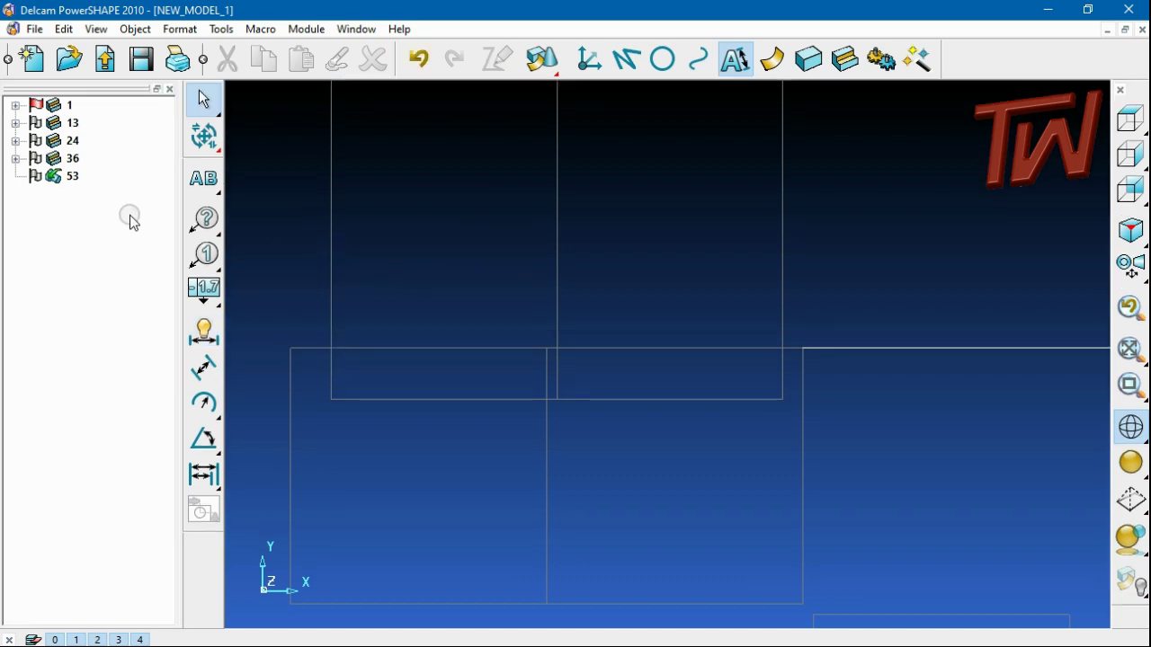
Shift the cylinder slightly in negative X so its axis lines up with the elbow's centre line.
click(357, 401)
scroll(404, 390, down, 2)
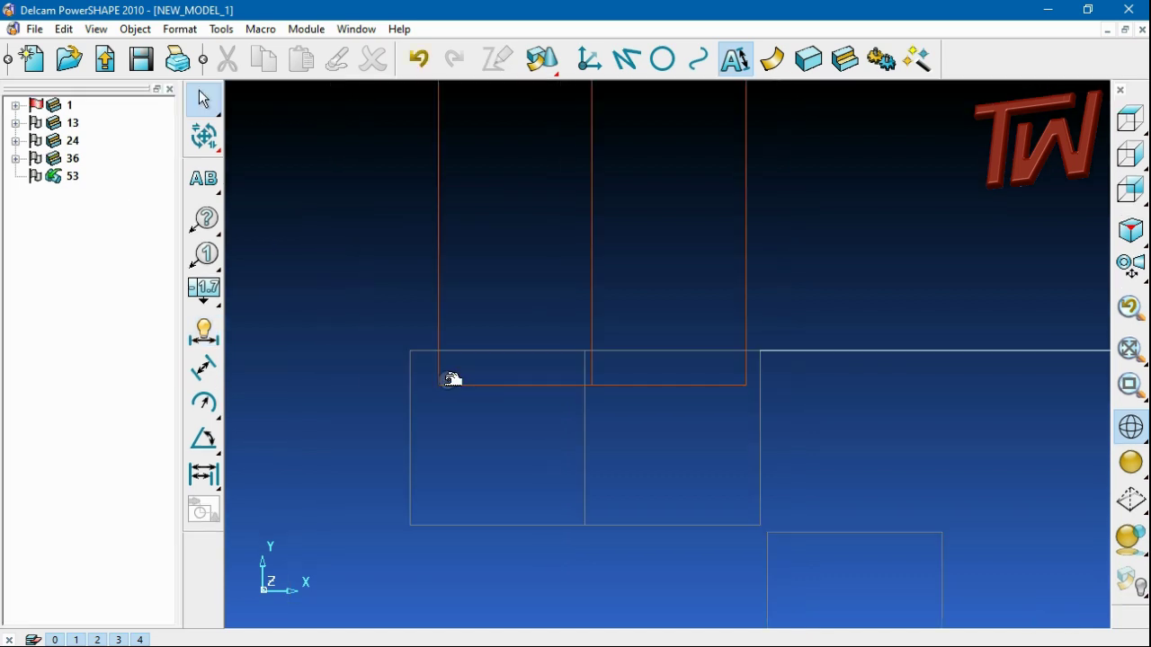
double_click(589, 226)
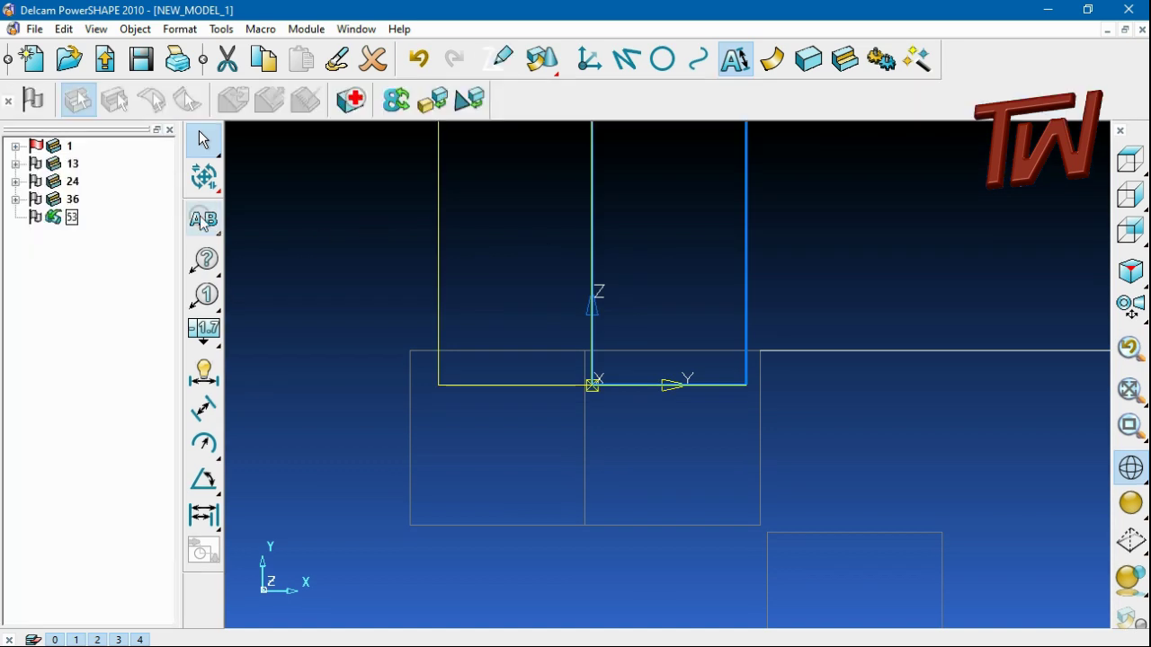
click(204, 180)
click(203, 320)
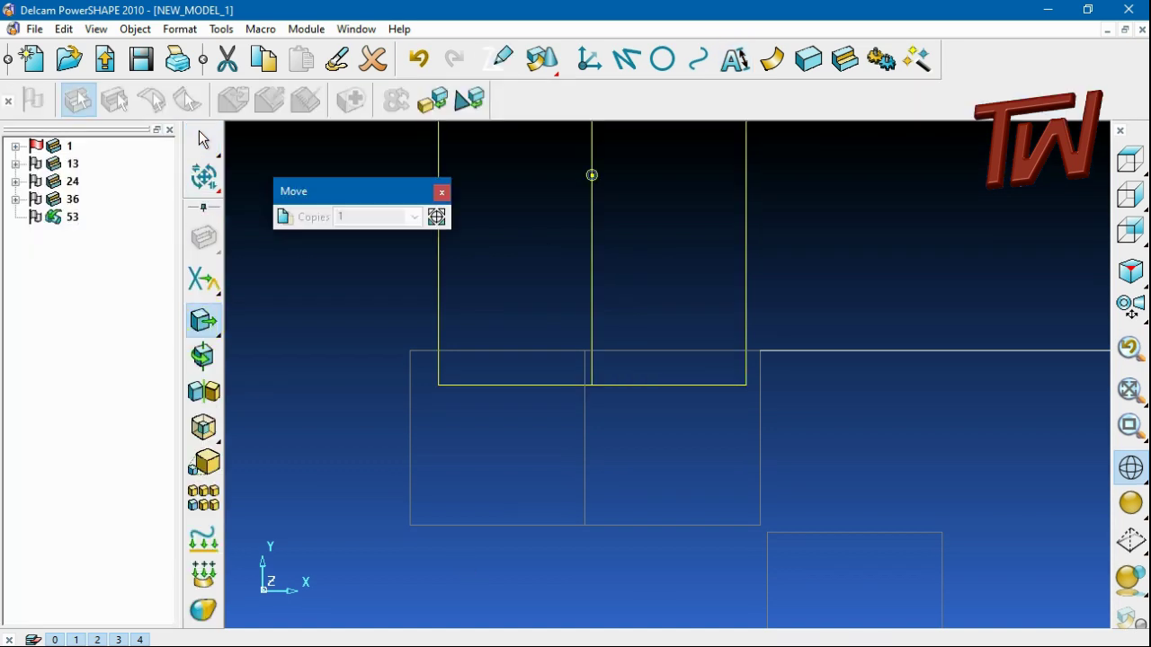
key(Return)
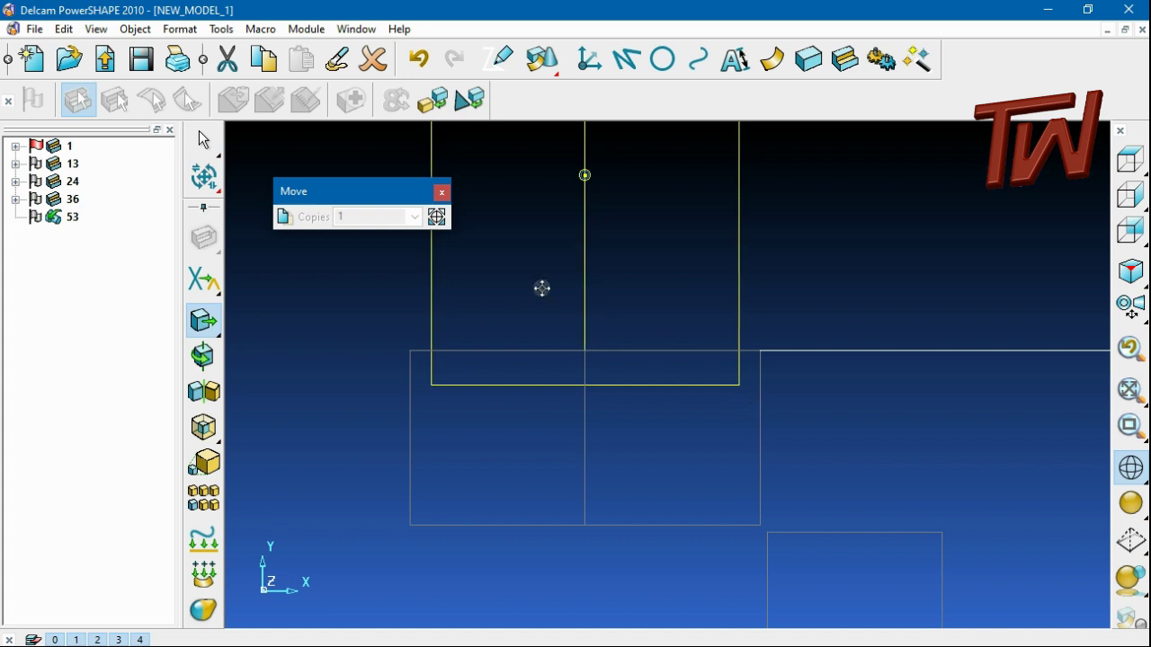
click(441, 192)
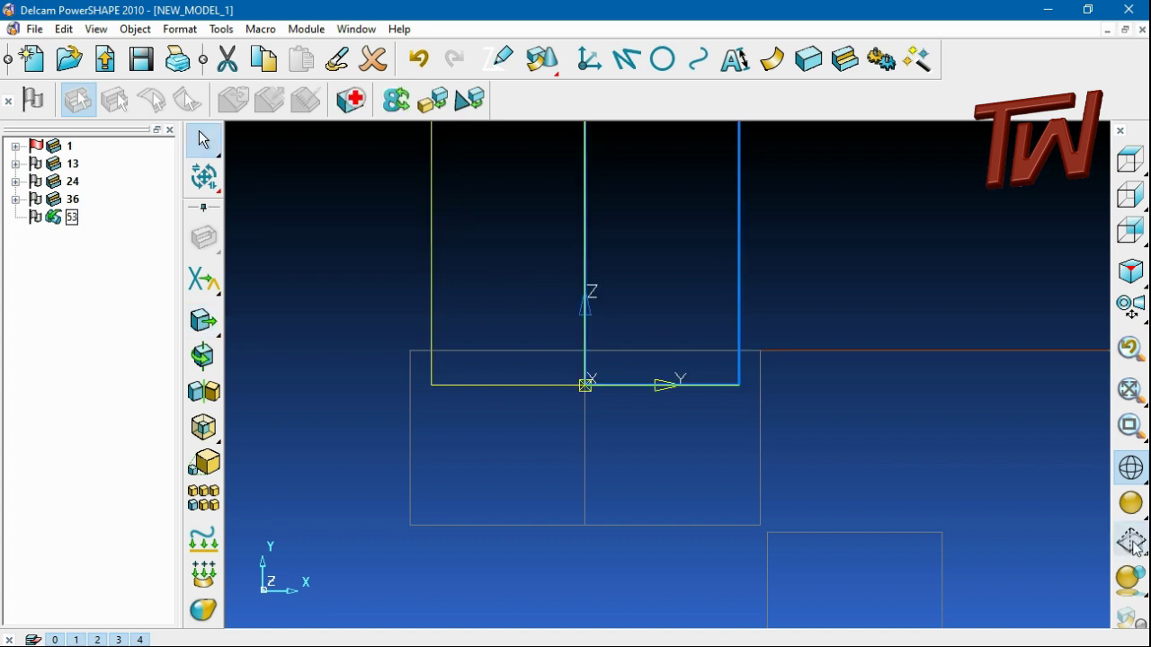
Inspect the cylinder's concentricity with the elbow's open end in an end-on view along Y, then return to the shaded top view.
click(1131, 503)
mouse_move(762, 478)
middle_down()
mouse_move(699, 421)
mouse_move(617, 516)
mouse_move(544, 570)
mouse_move(309, 405)
mouse_move(376, 378)
mouse_move(422, 391)
middle_up()
click(1130, 234)
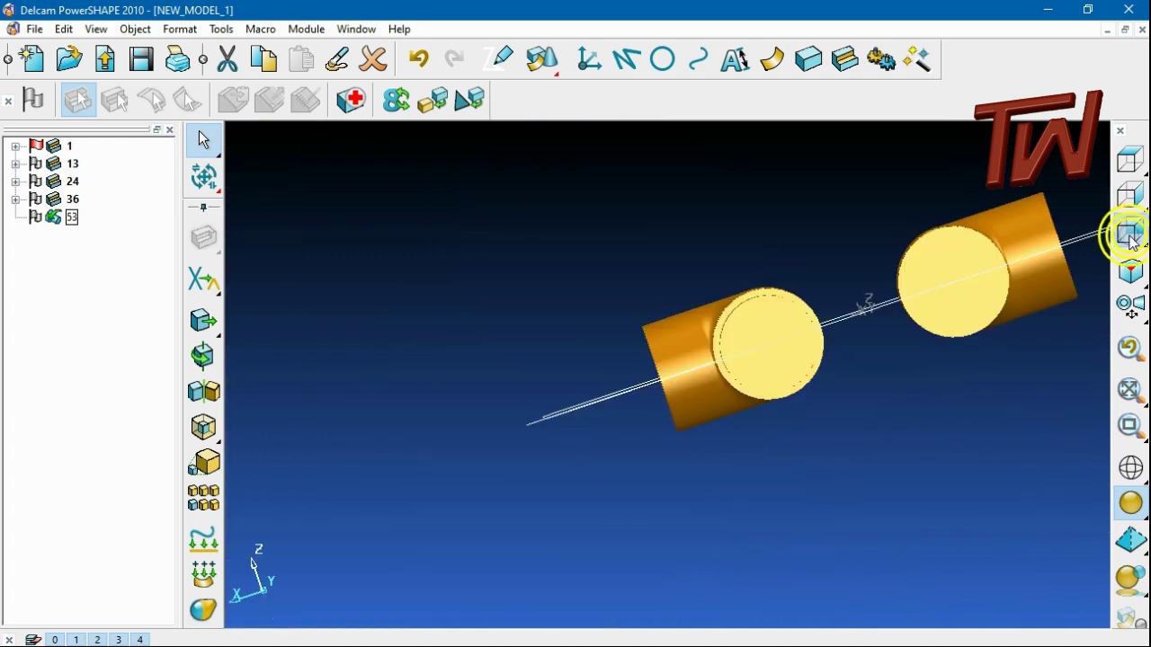
scroll(760, 354, up, 2)
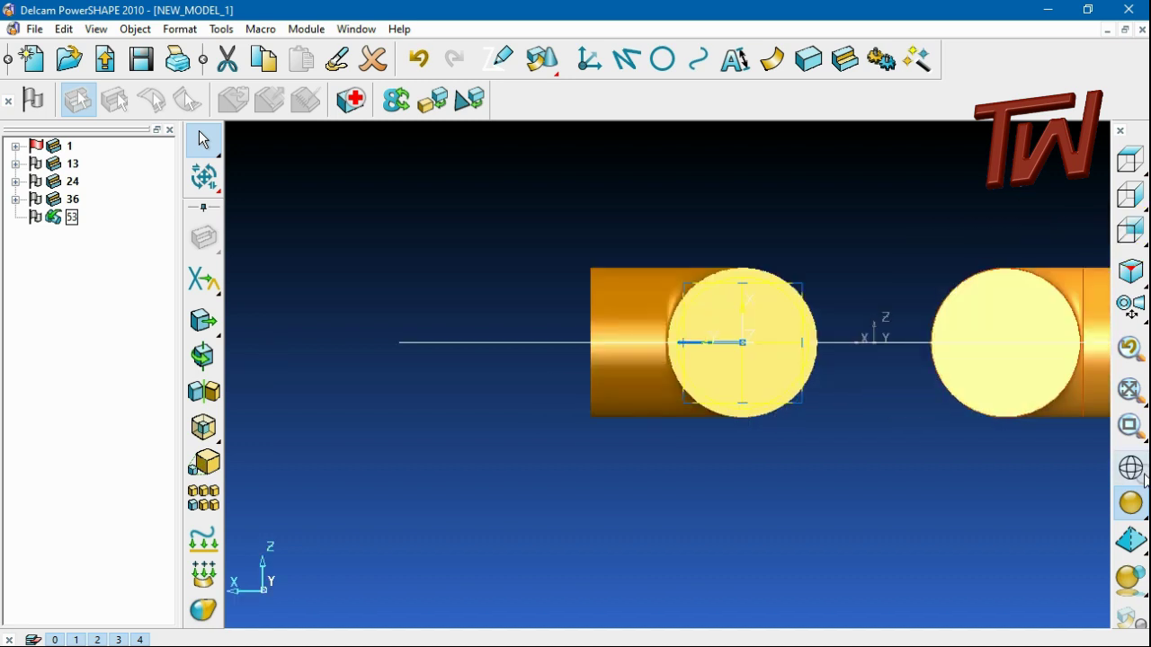
key(ctrl+shift+w)
scroll(726, 357, up, 4)
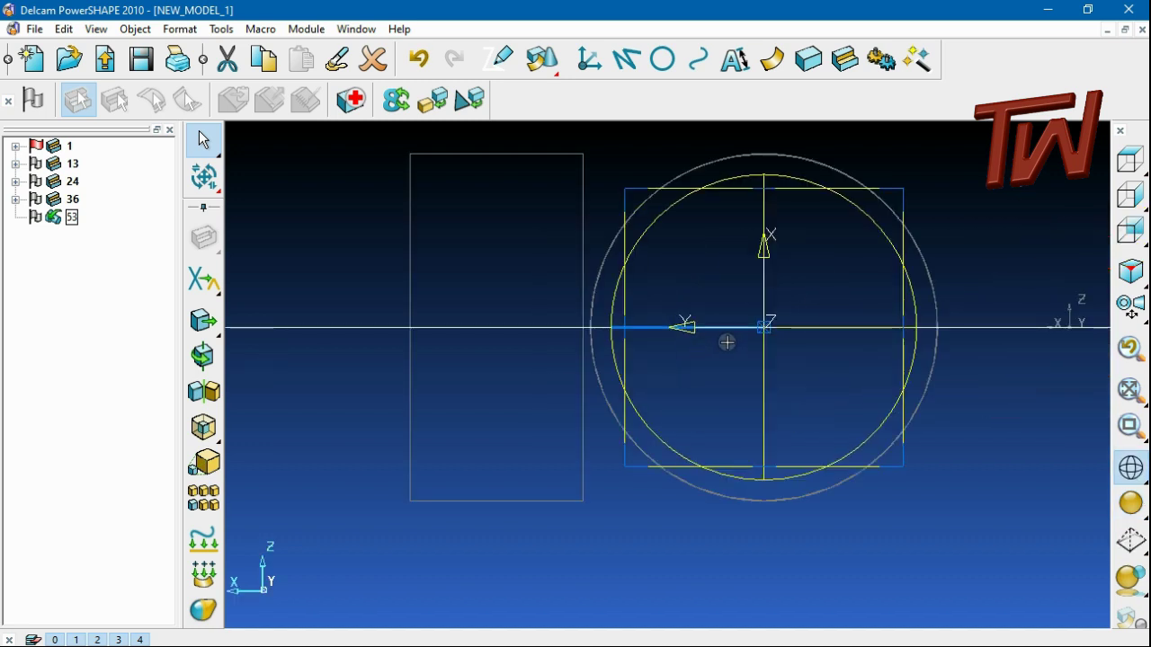
scroll(758, 162, up, 1)
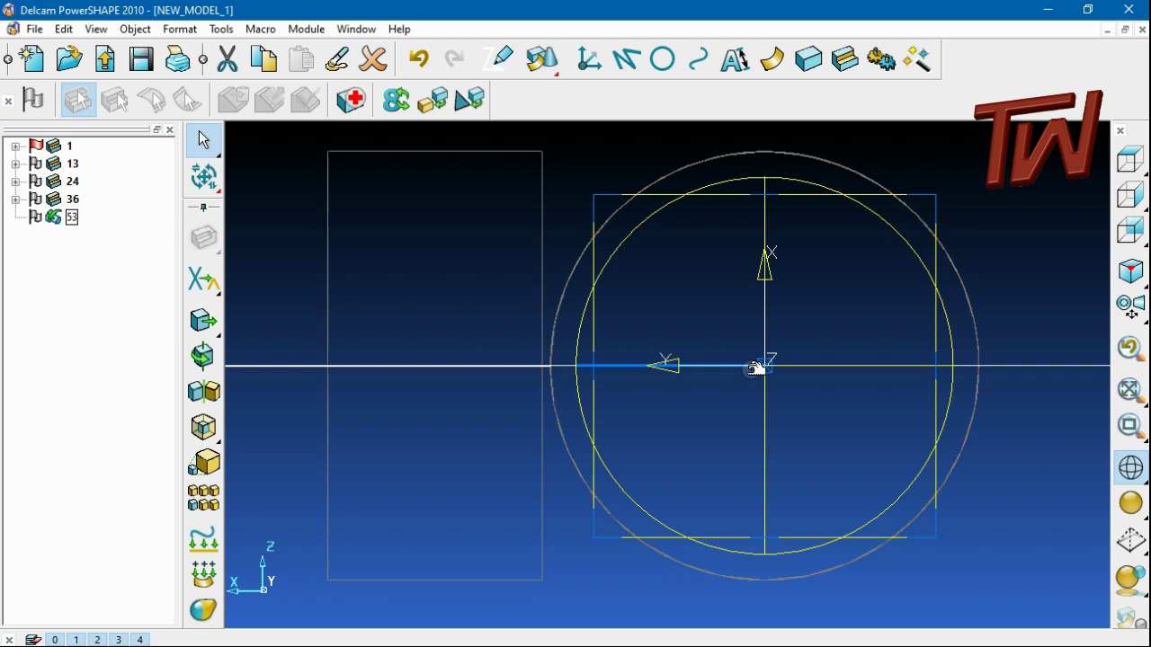
scroll(758, 367, down, 3)
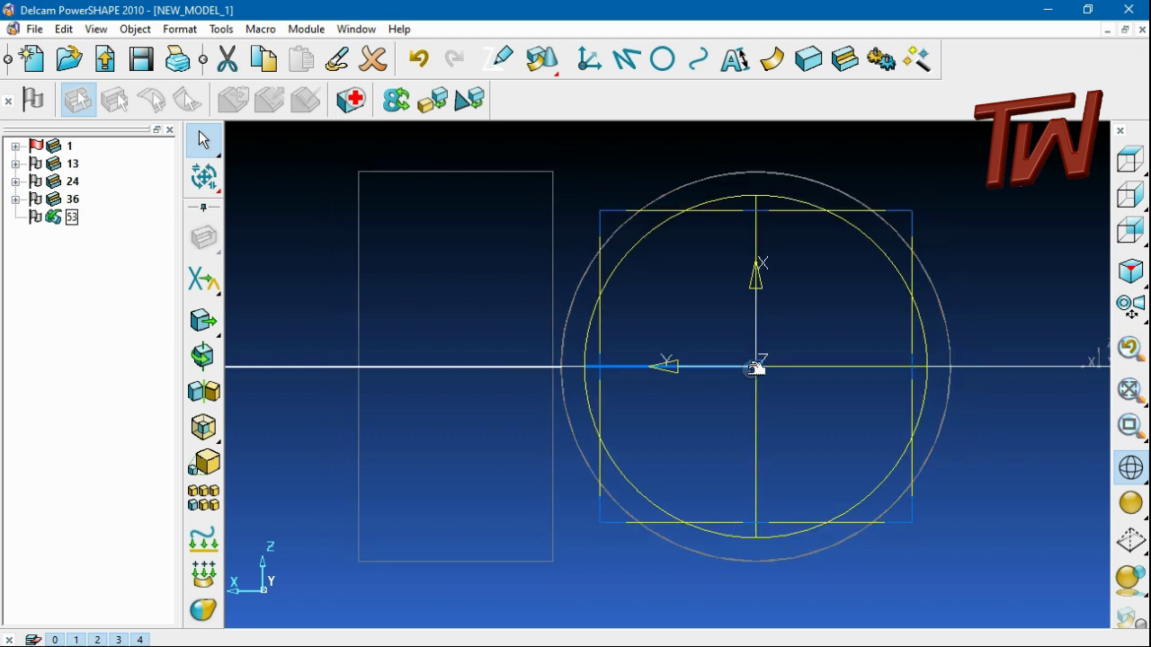
click(1130, 160)
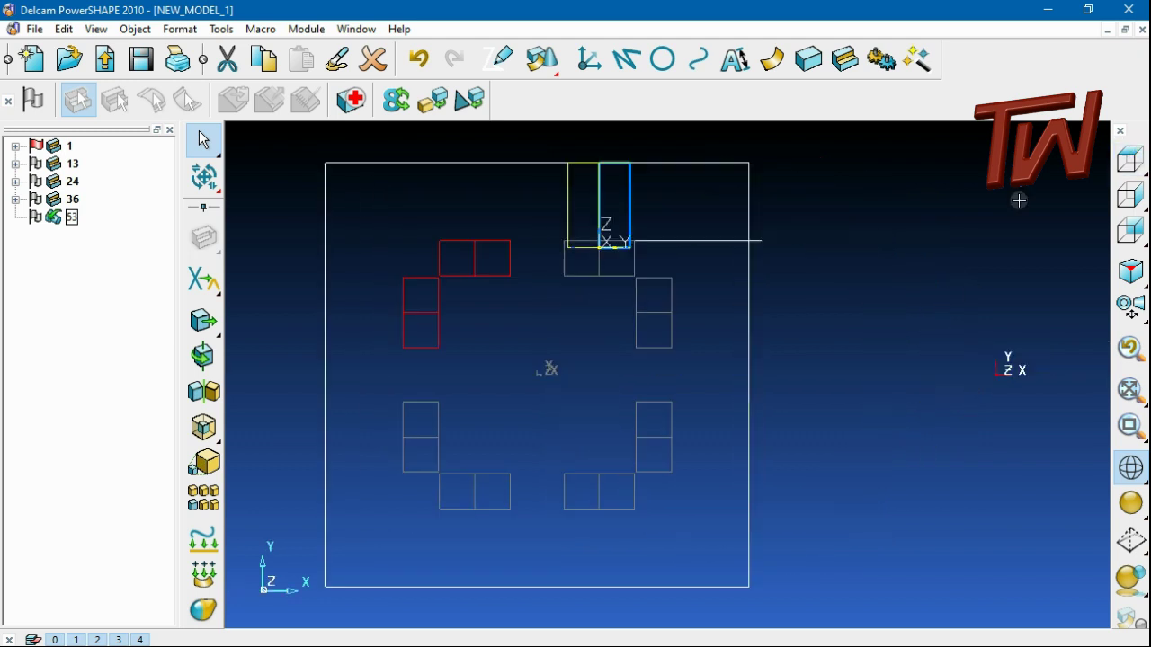
click(1130, 502)
Delete the 90 mm reference line that extends in positive X from the elbow's open end.
click(981, 287)
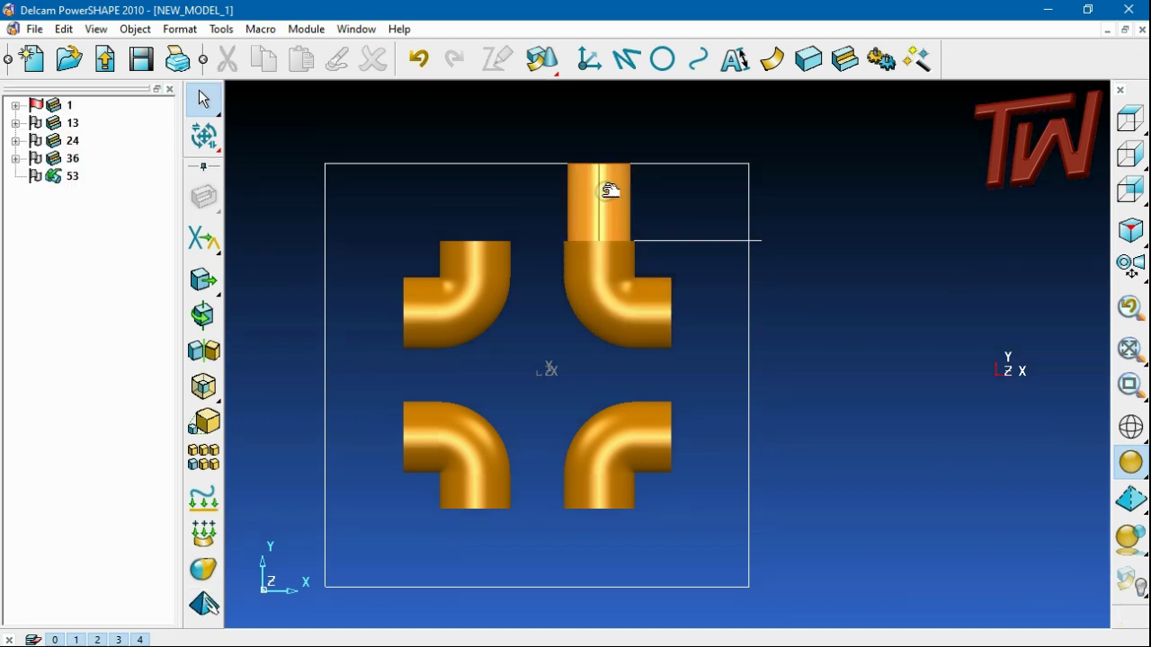
click(676, 241)
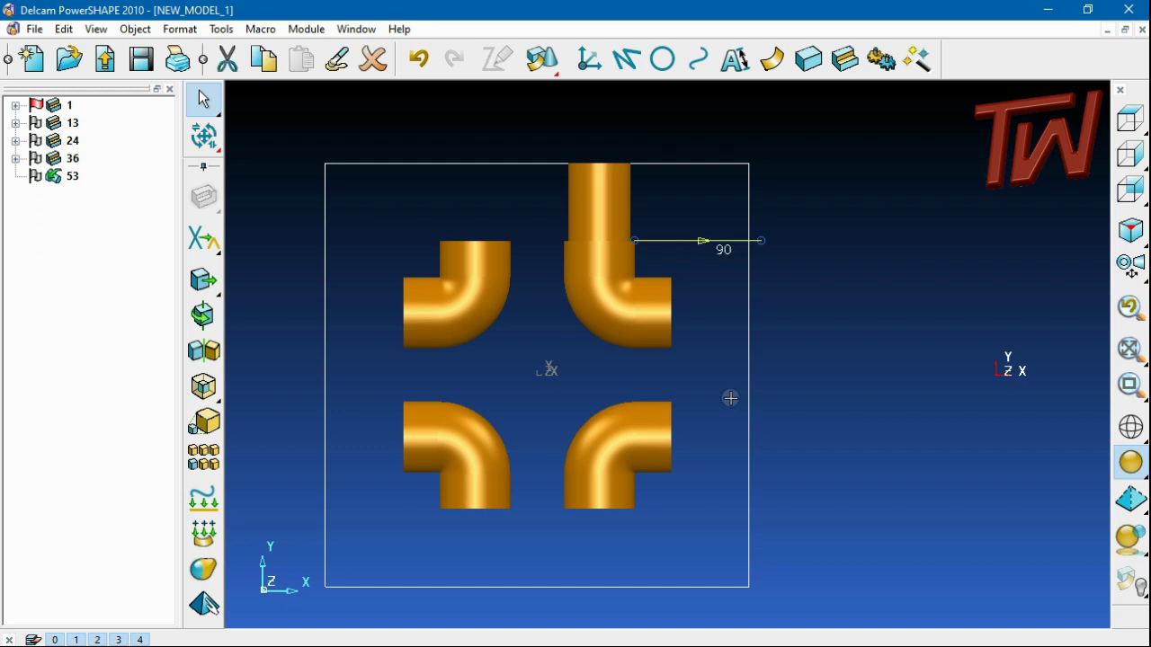
key(Delete)
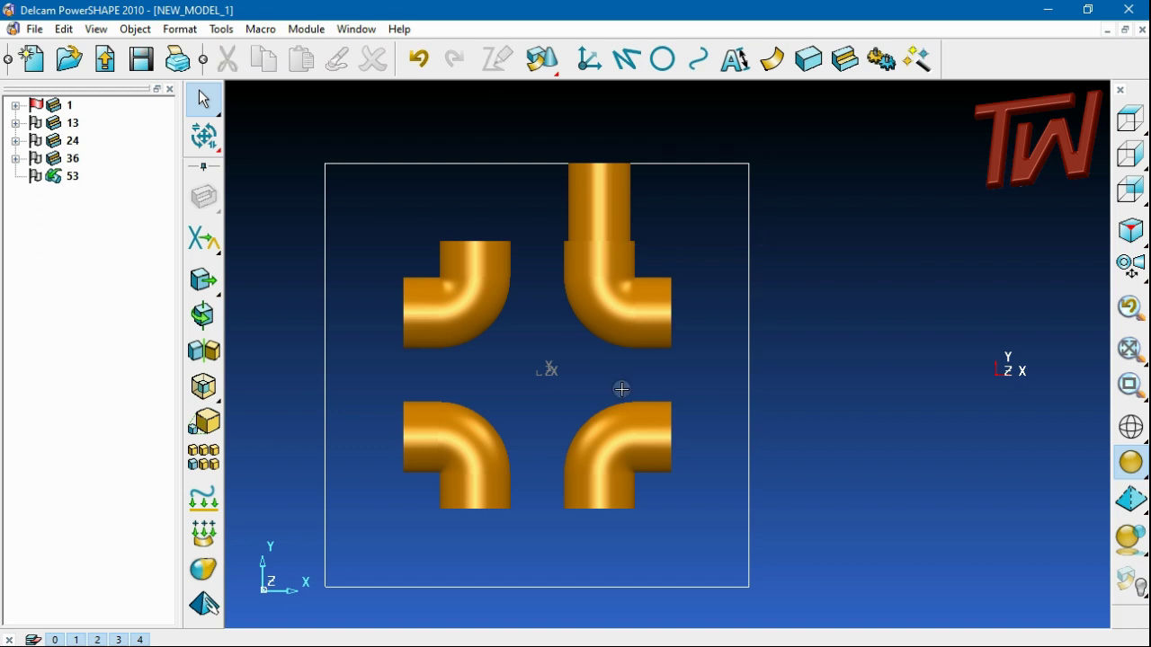
scroll(659, 174, up, 4)
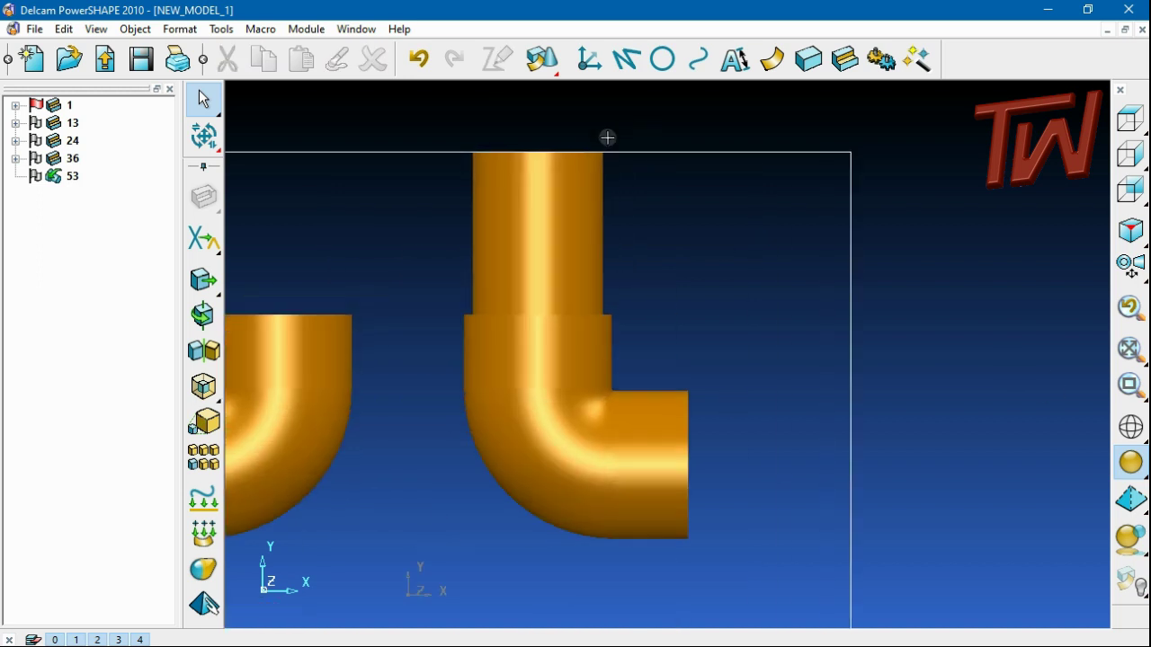
Mirror copies of the cylinder in the YZ and ZX planes of the active workplane outside the square.
scroll(607, 136, up, 5)
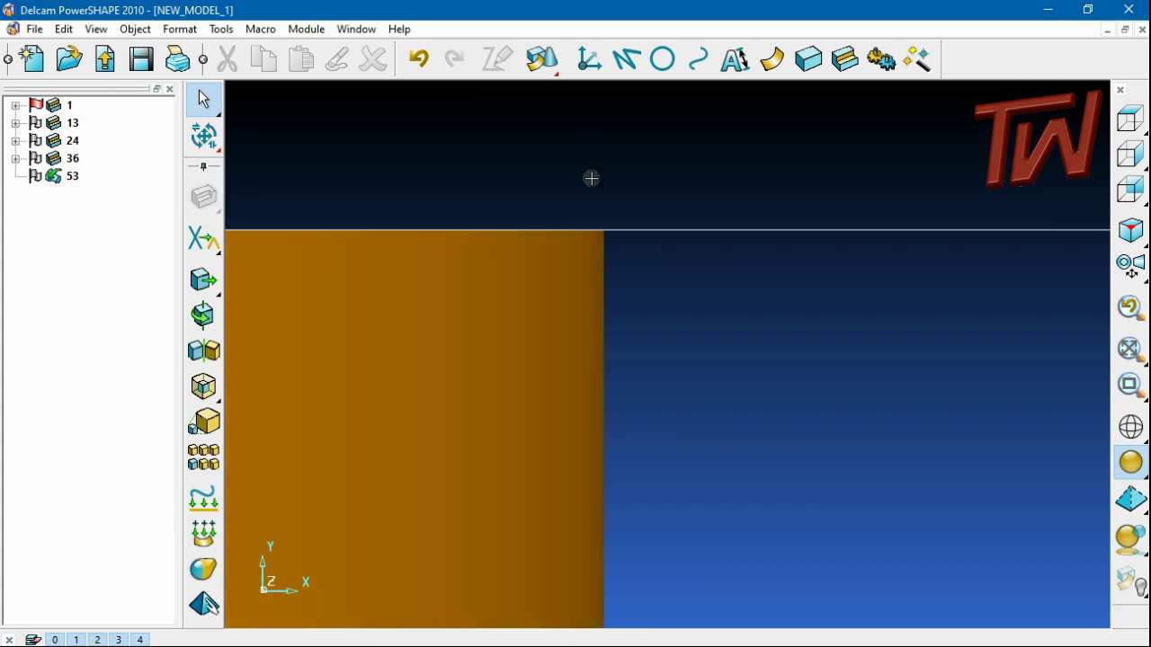
scroll(592, 178, down, 5)
middle_drag(589, 192, 614, 191)
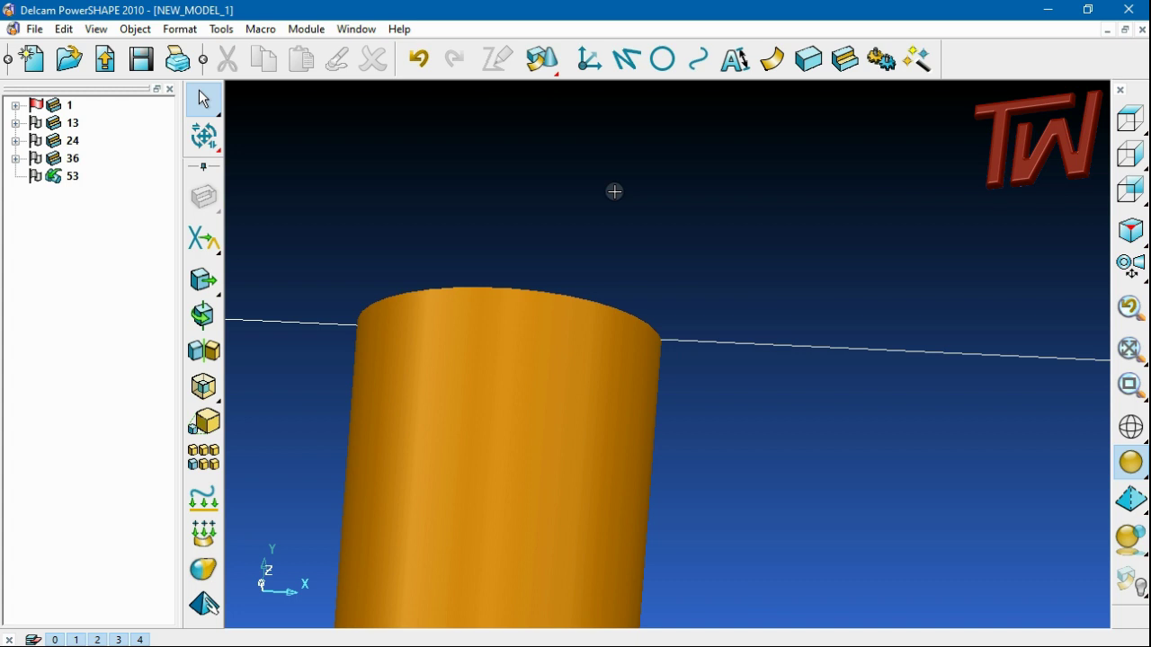
scroll(615, 190, down, 5)
middle_drag(598, 288, 590, 412)
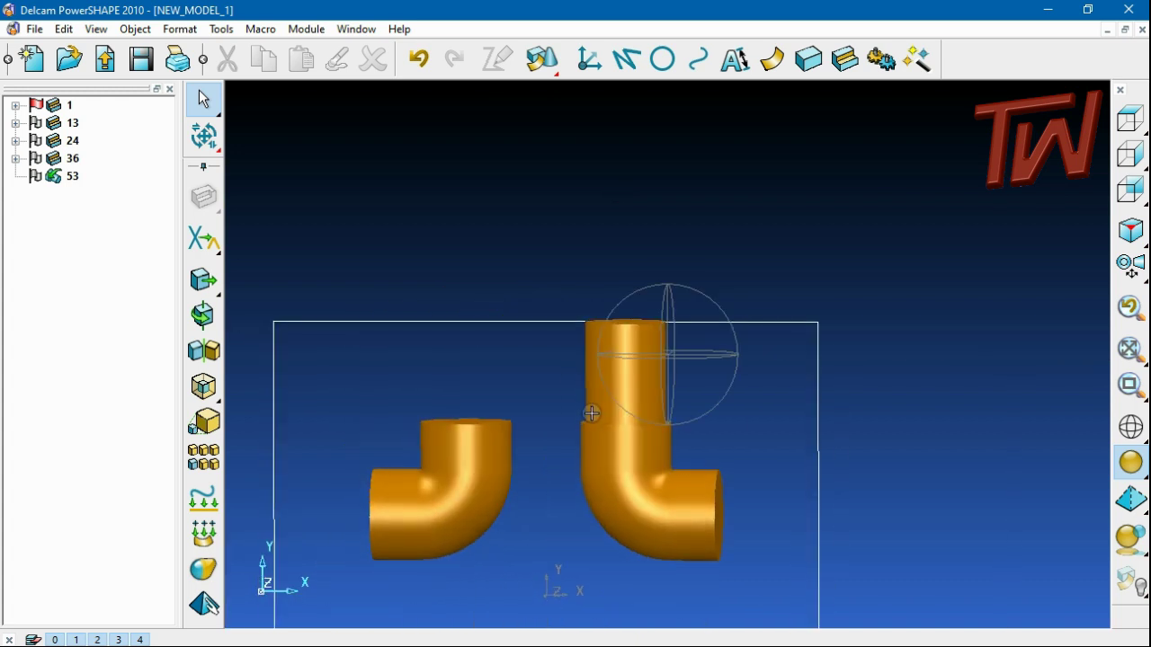
click(624, 378)
click(204, 391)
click(330, 216)
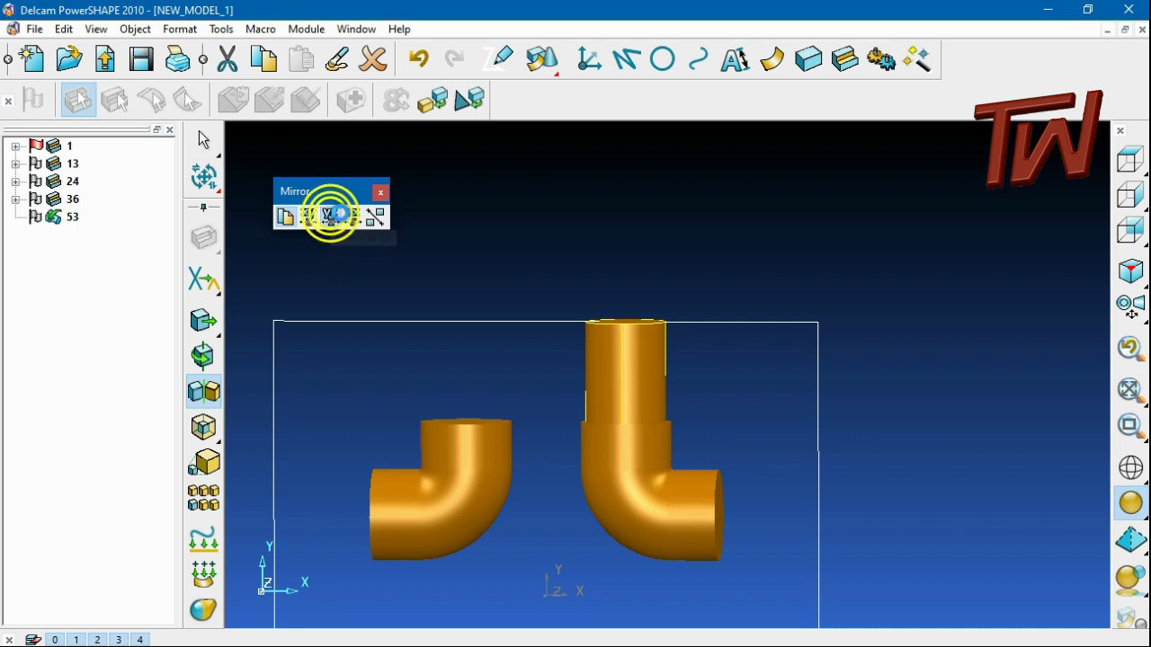
click(330, 216)
click(330, 215)
click(330, 216)
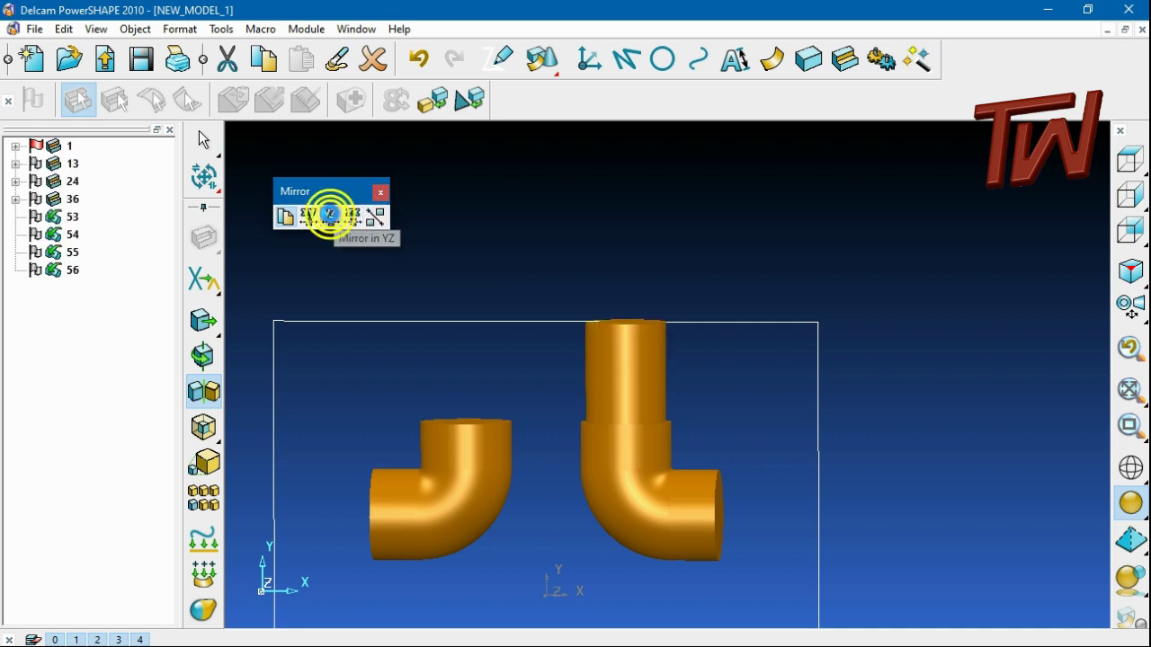
scroll(673, 198, down, 3)
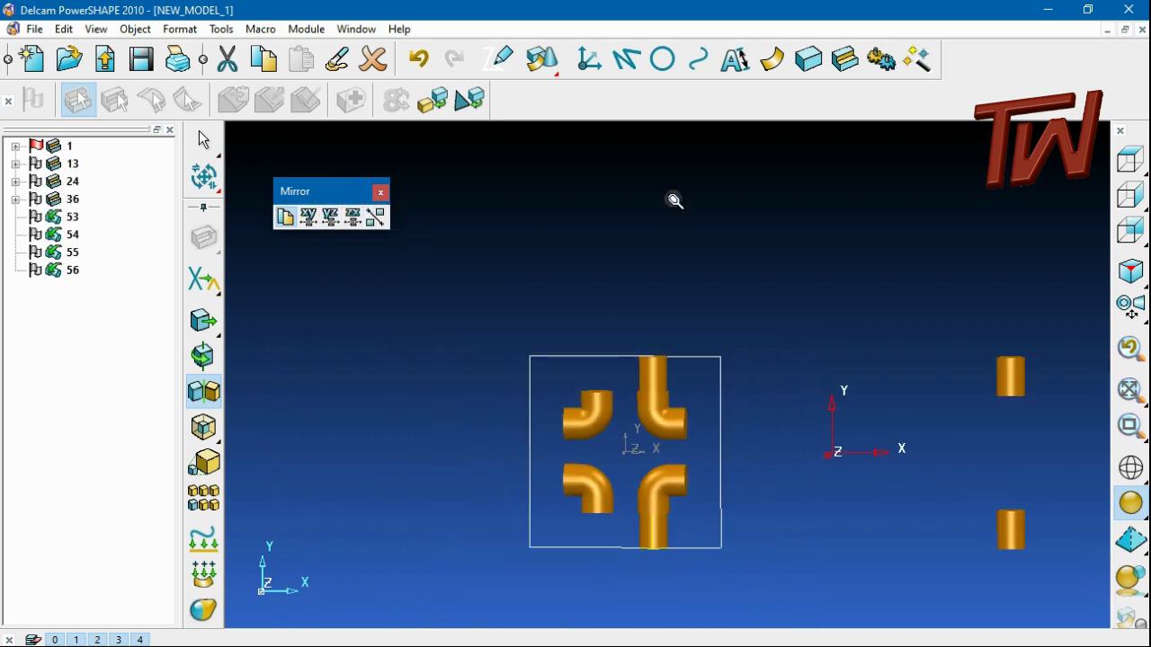
Activate the workplane at the square's centre and mirror copies of the cylinder in YZ and ZX onto the two negative X elbows.
click(527, 334)
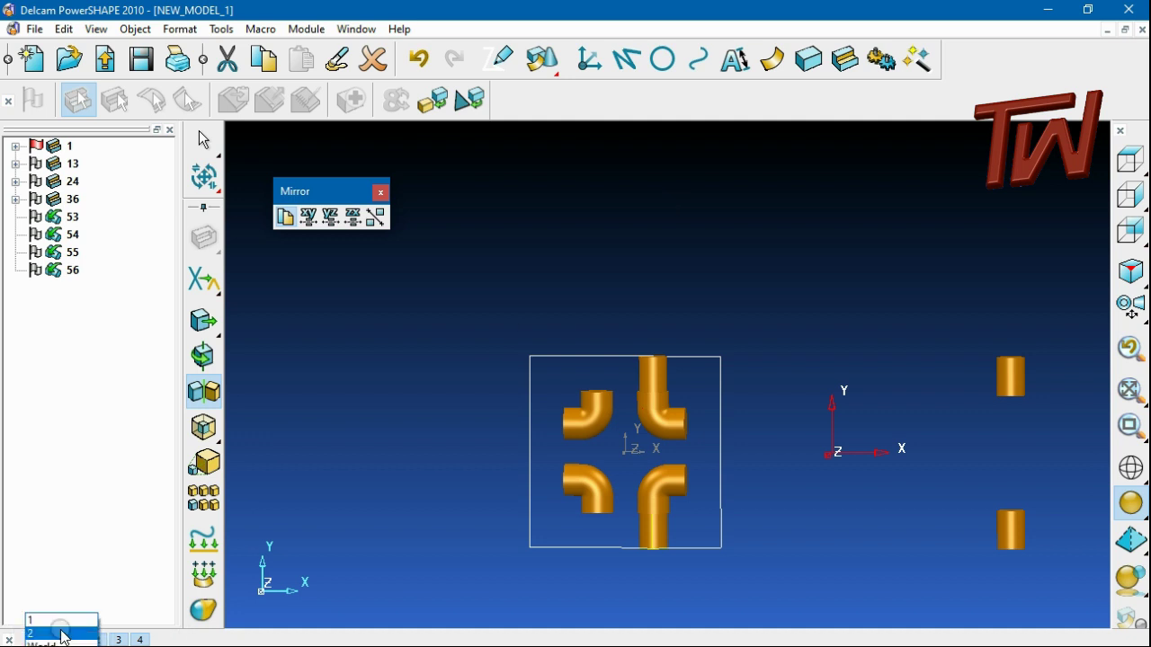
click(59, 626)
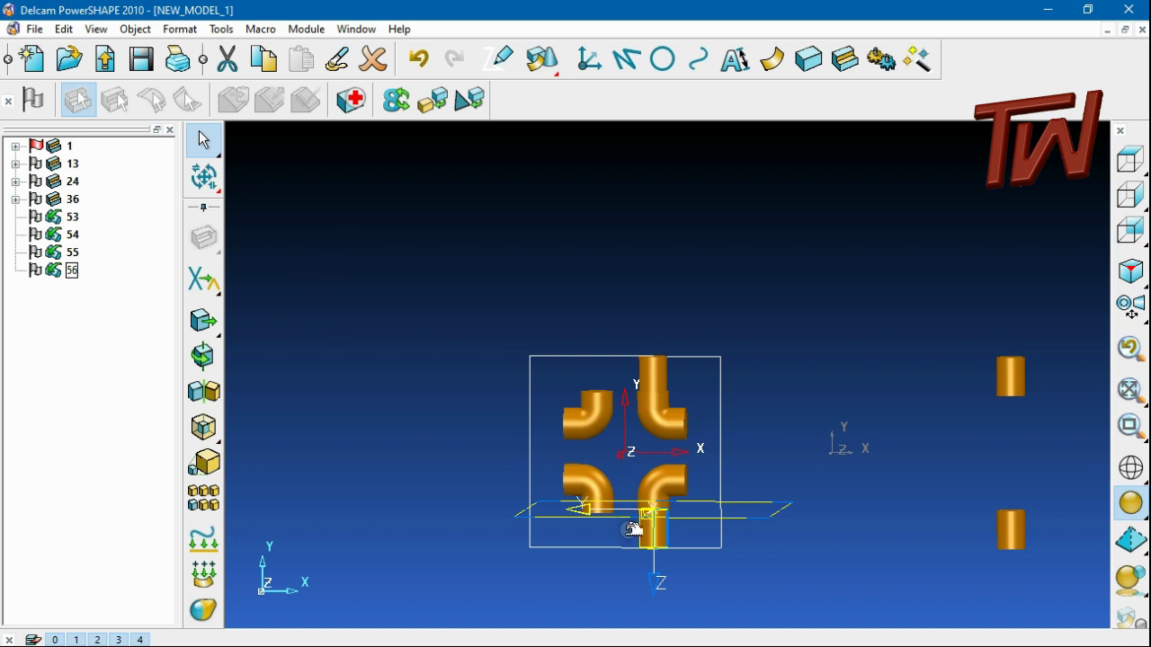
click(540, 389)
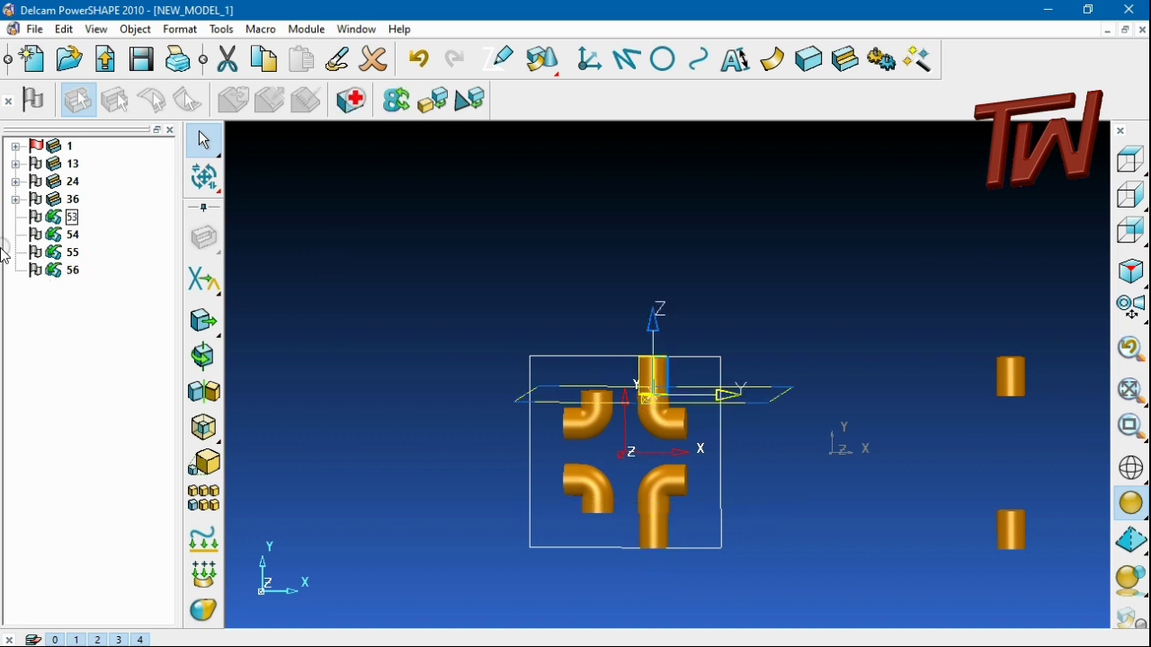
click(204, 391)
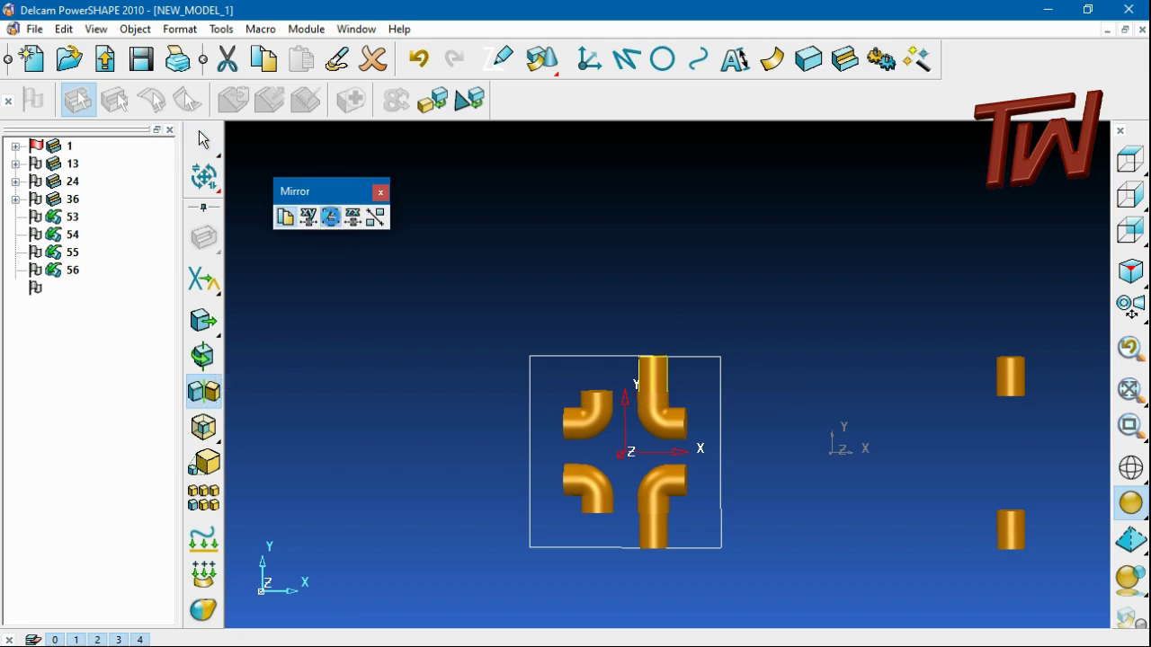
click(330, 217)
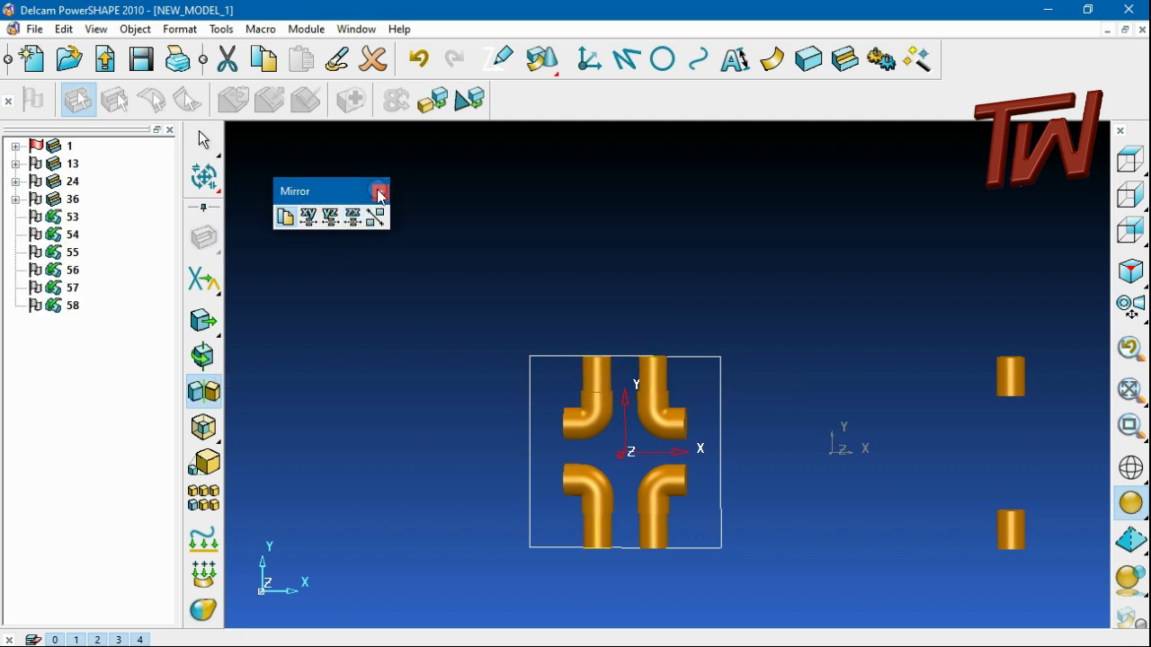
click(381, 193)
Delete the two stray cylinders outside the square on the positive X side.
drag(1071, 324, 920, 594)
key(Delete)
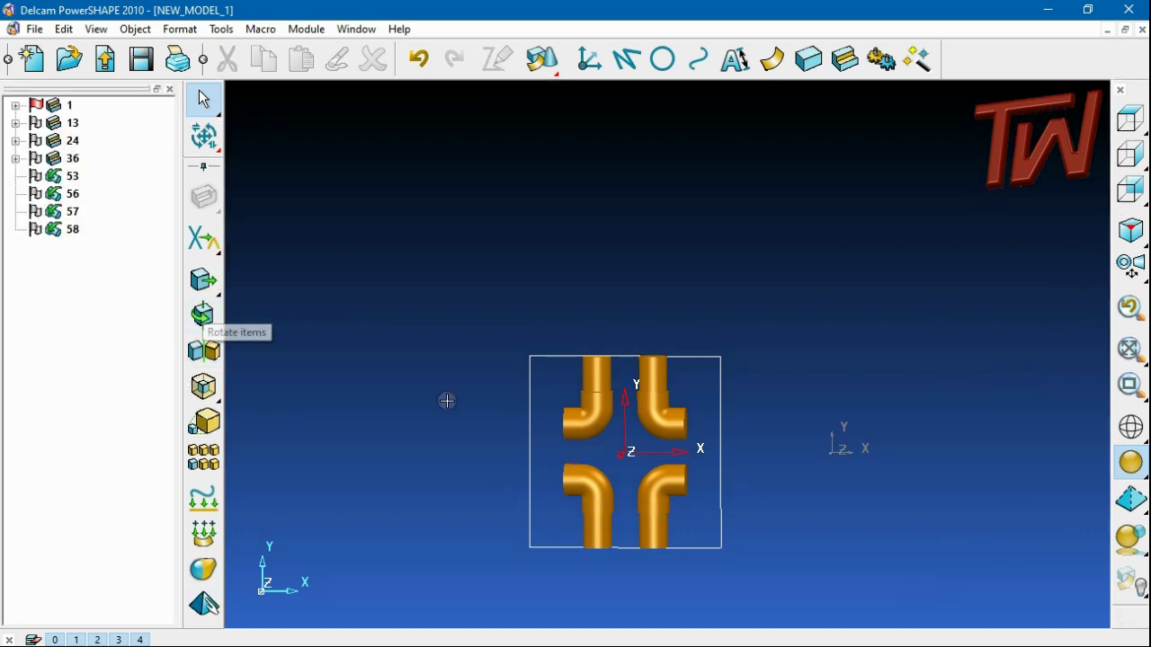
Rotate one copy of the cylinder in the negative X, positive Y quadrant by 90 degrees about the square's centre.
click(596, 367)
click(201, 355)
click(202, 356)
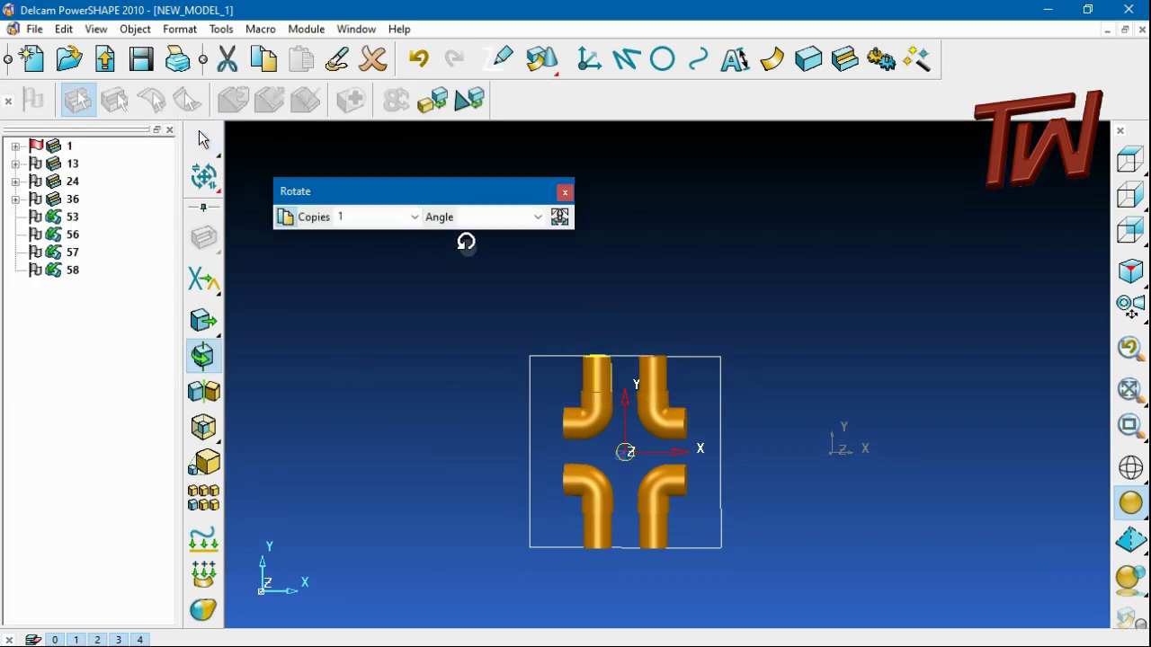
text(90)
key(Return)
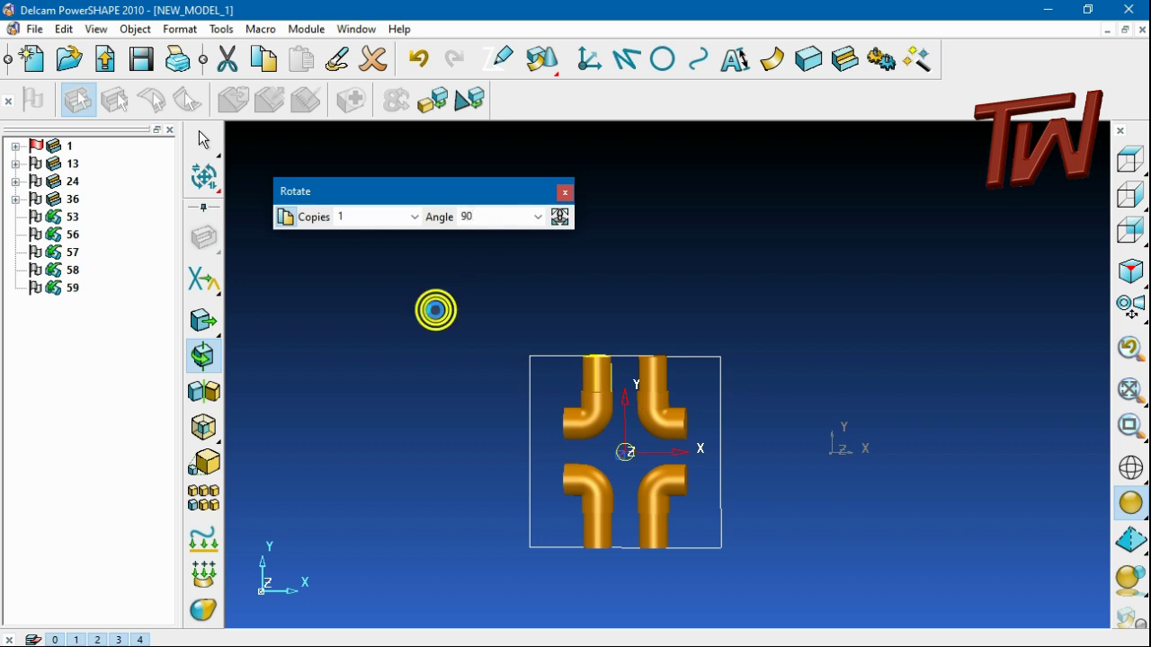
click(564, 192)
Mirror copies of the rotated cylinder in YZ, ZX and YZ onto the other three elbows' open ends along X.
click(203, 391)
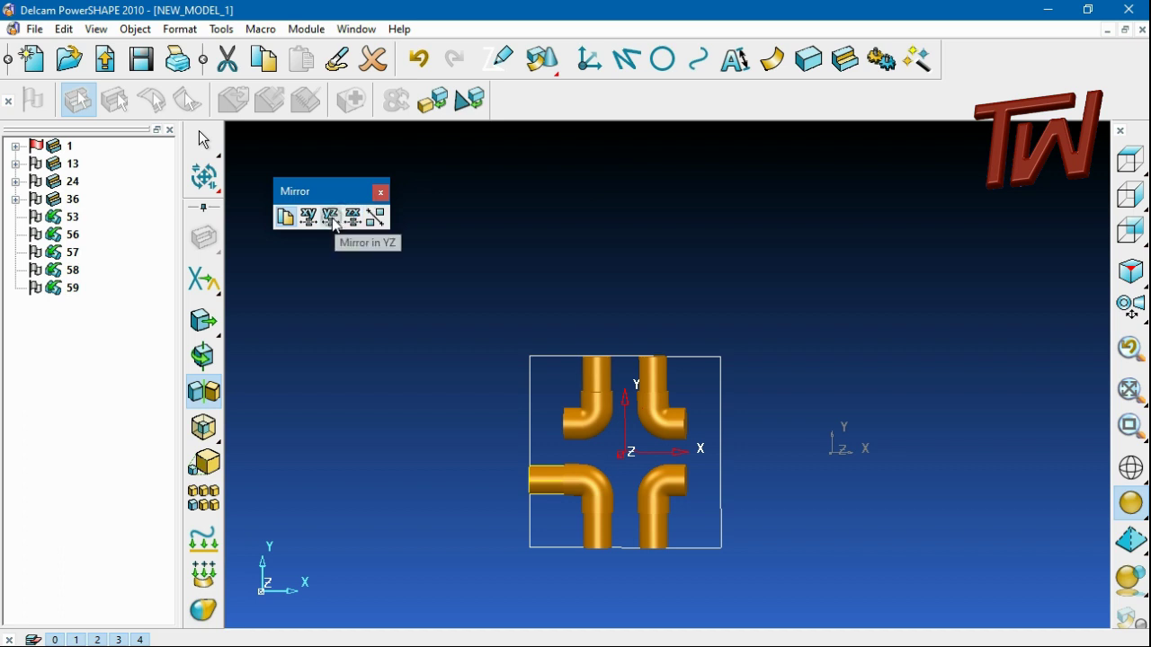
click(337, 218)
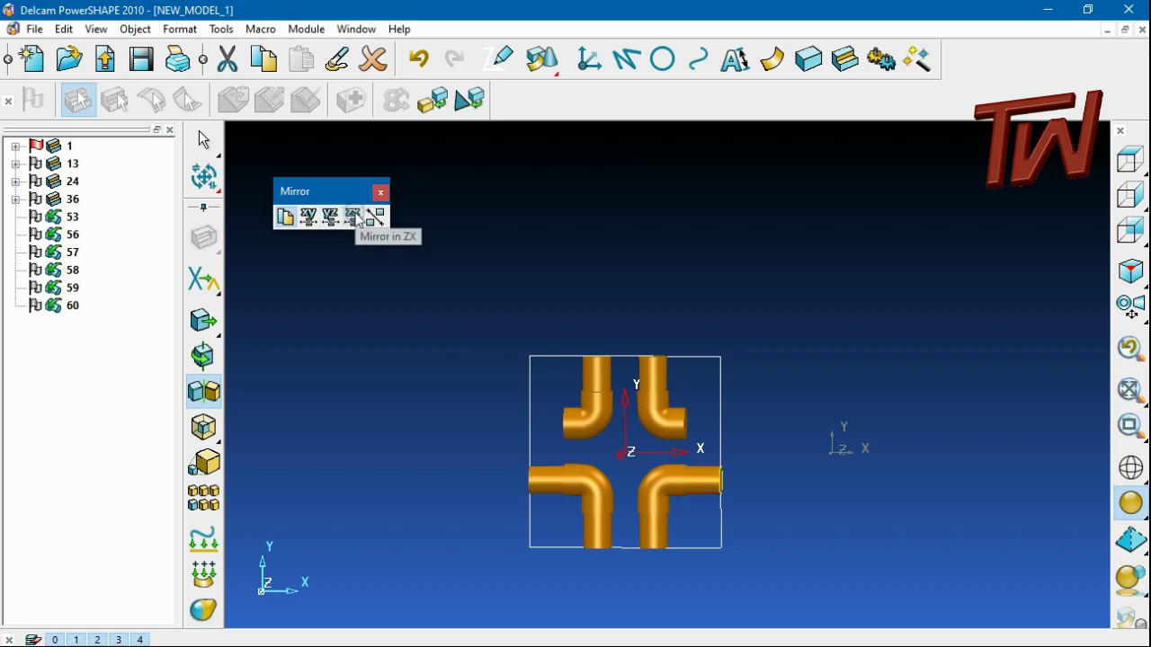
click(355, 218)
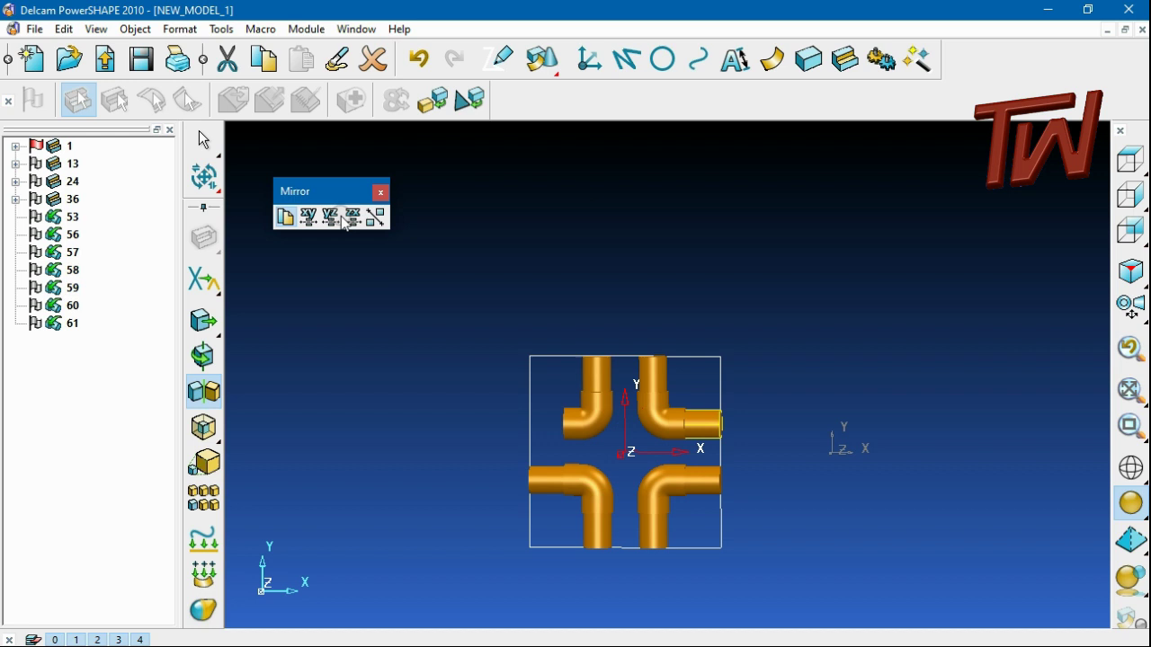
click(330, 218)
click(382, 196)
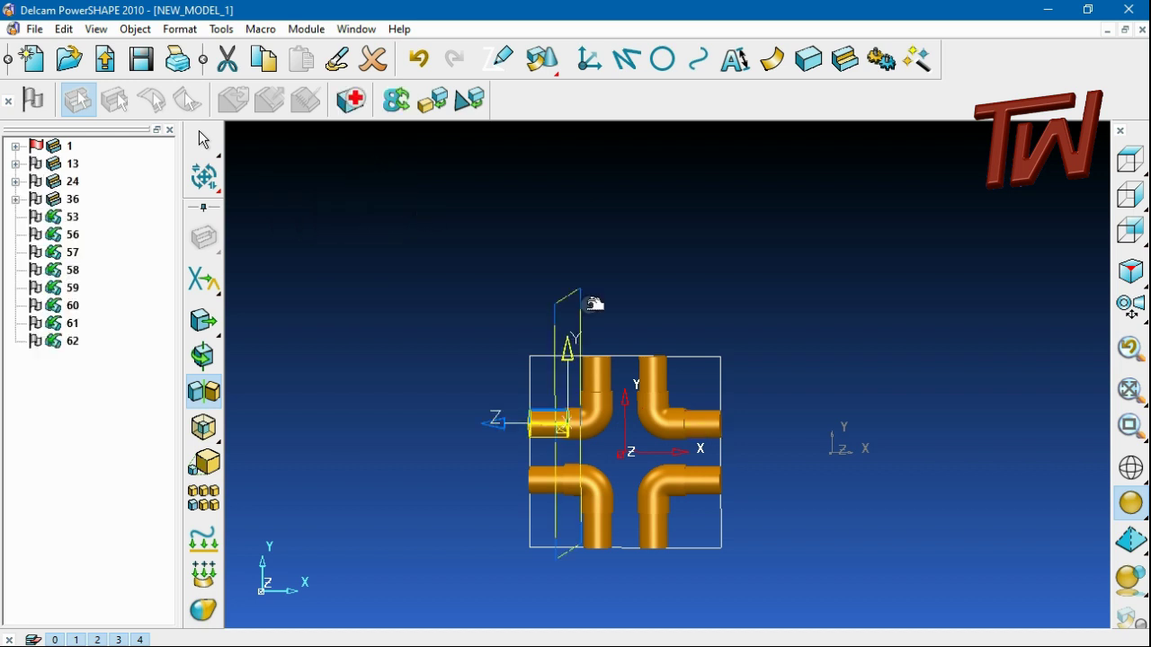
Try to give the four elbows the Pastel07 material.
scroll(773, 290, down, 2)
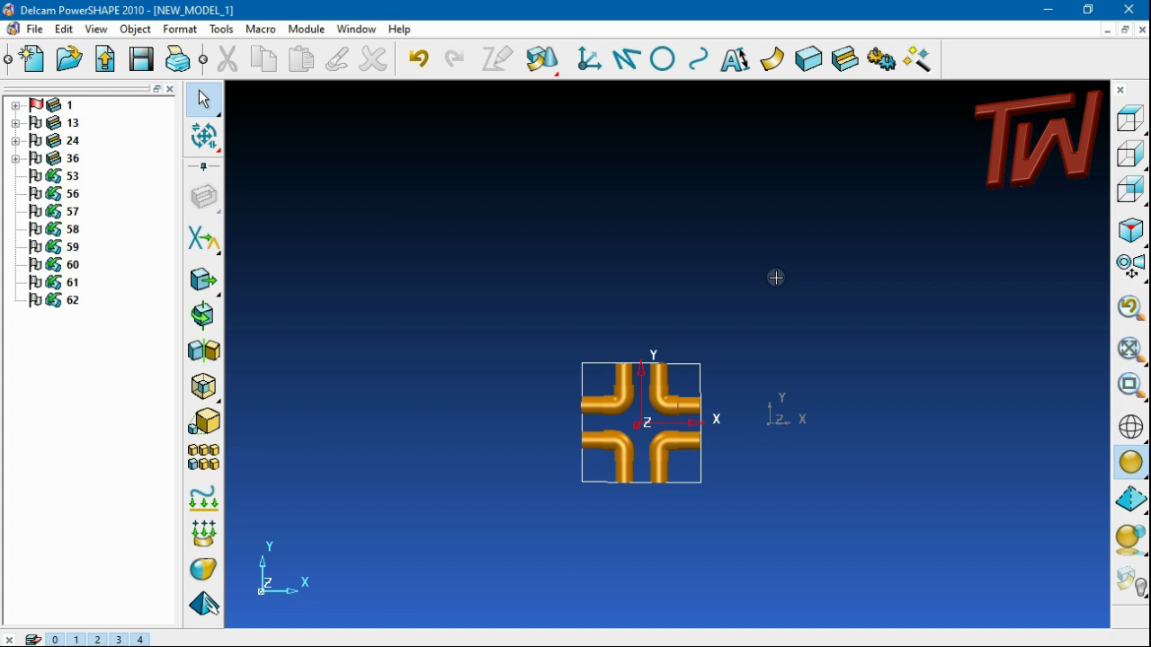
click(660, 409)
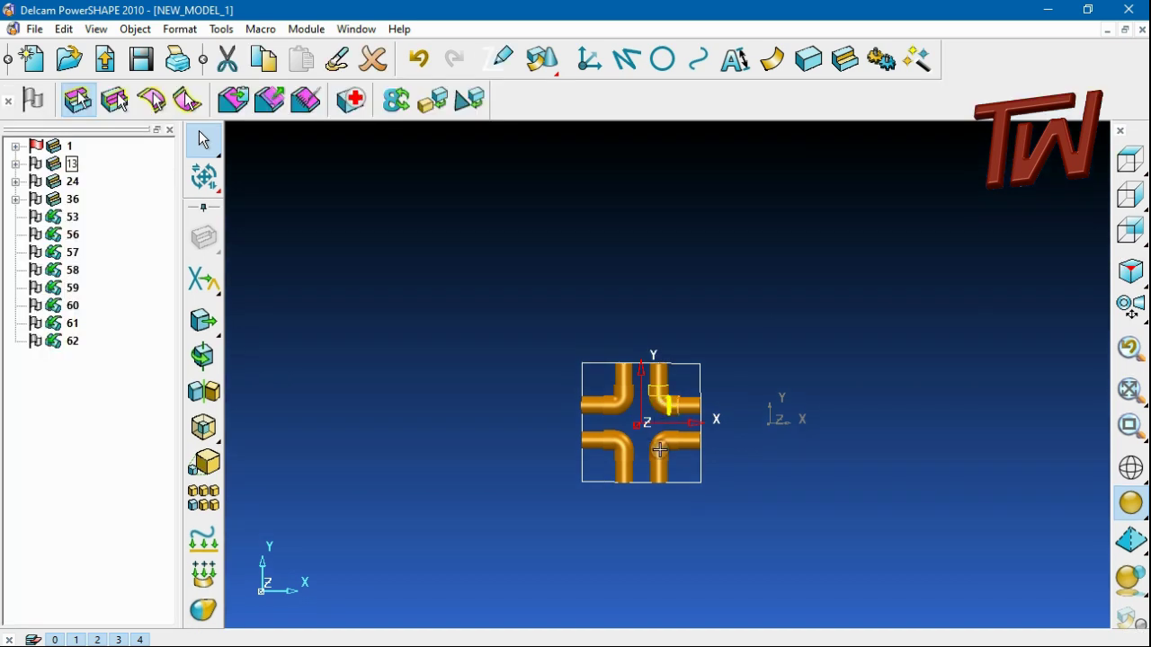
click(627, 443)
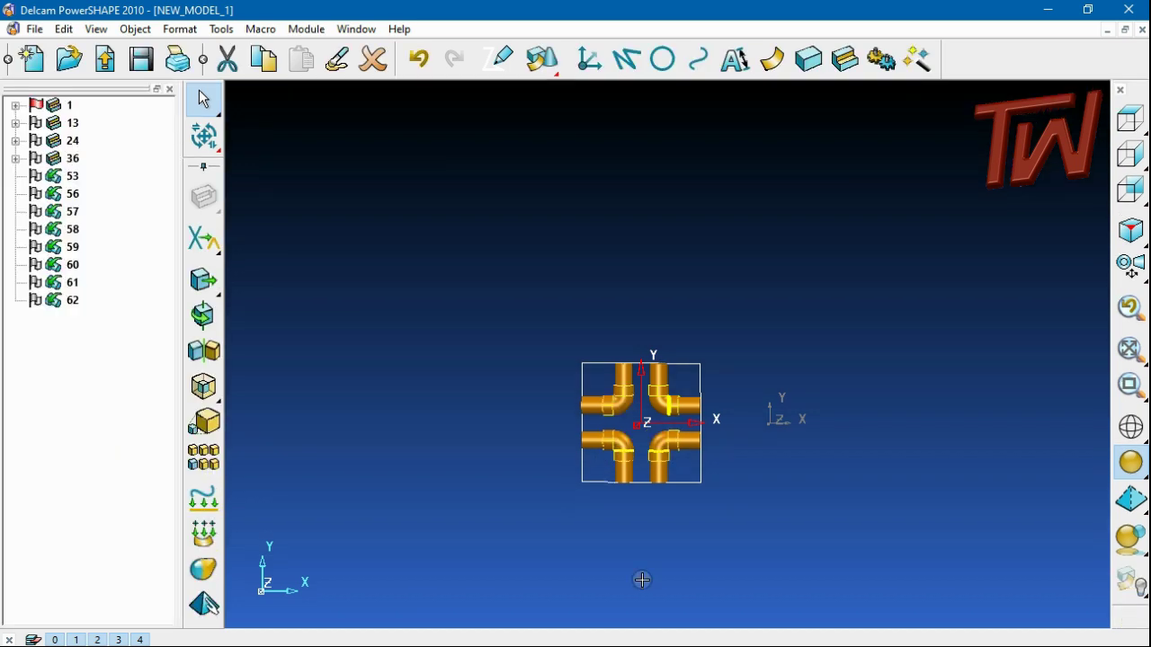
click(183, 30)
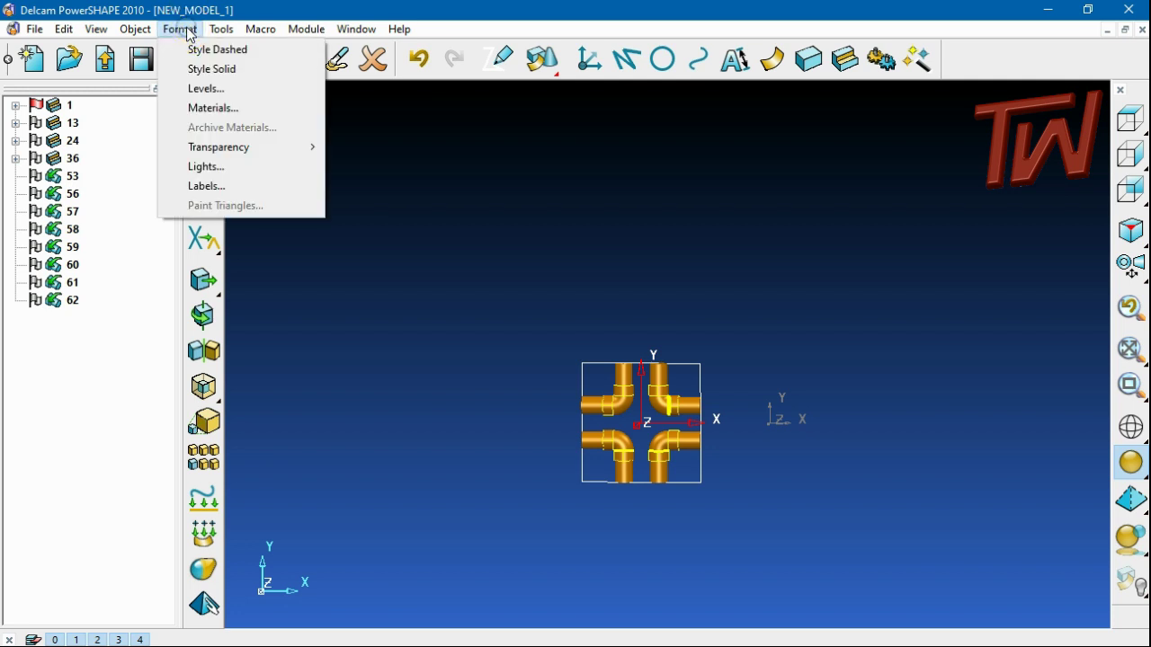
click(220, 112)
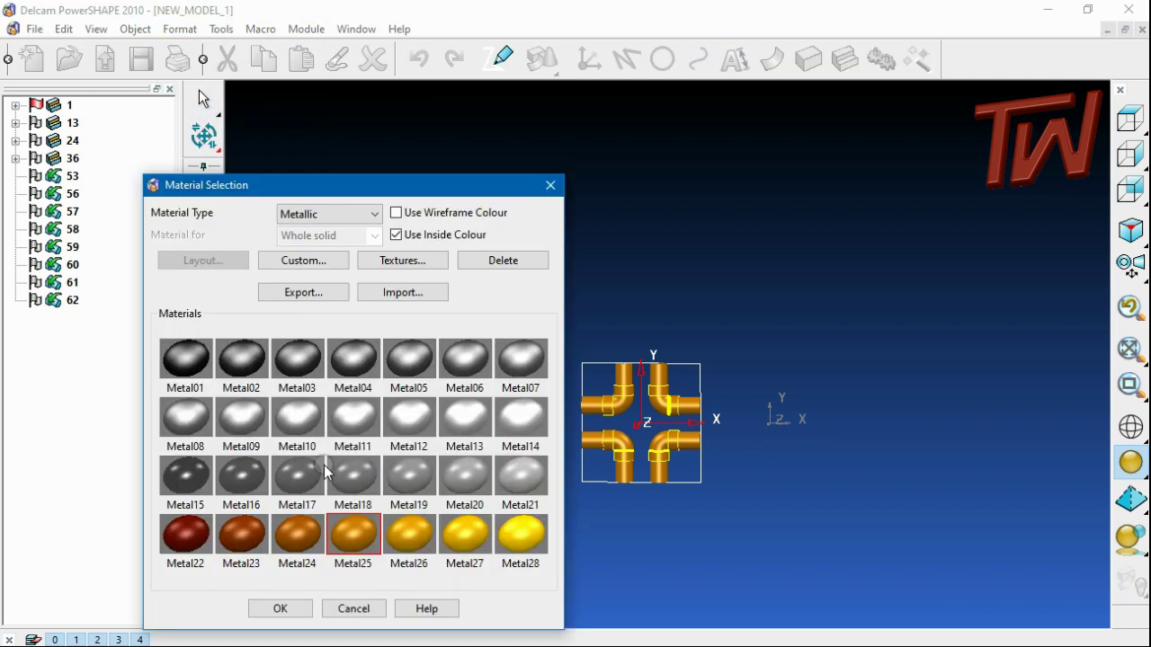
click(303, 214)
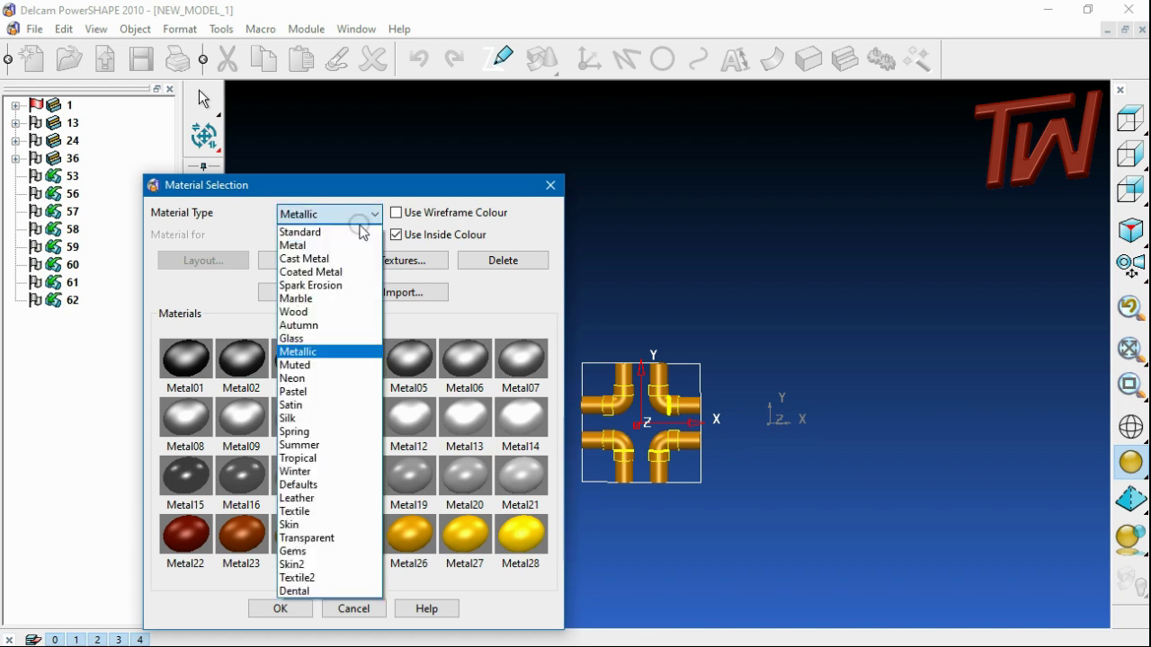
click(296, 391)
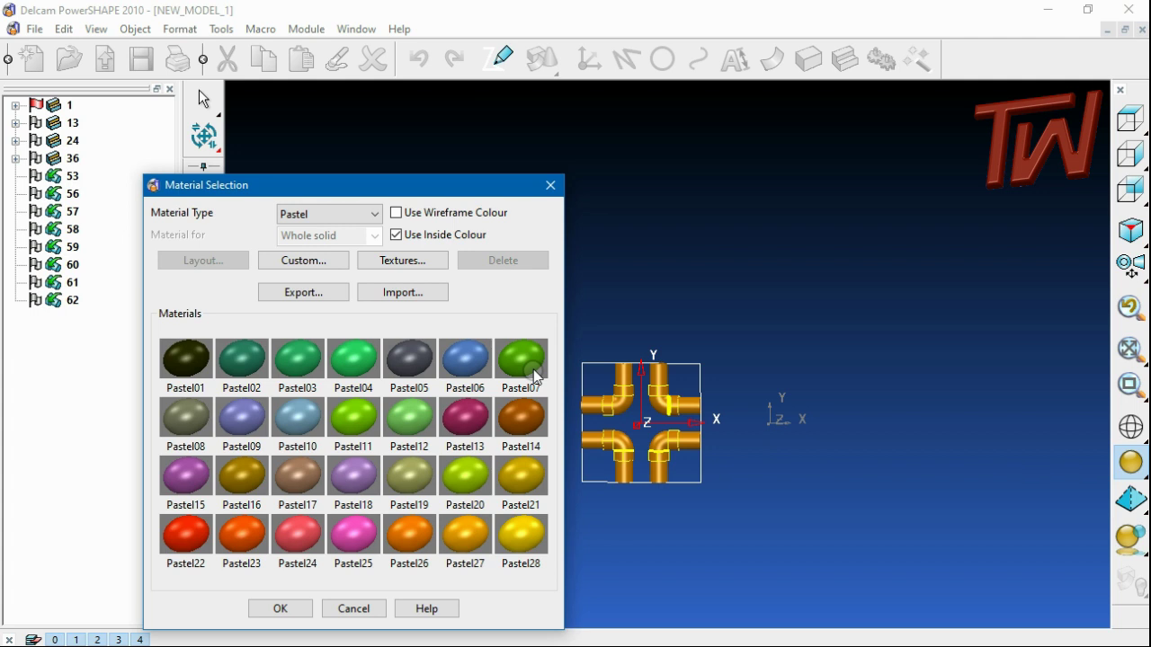
click(522, 362)
click(868, 311)
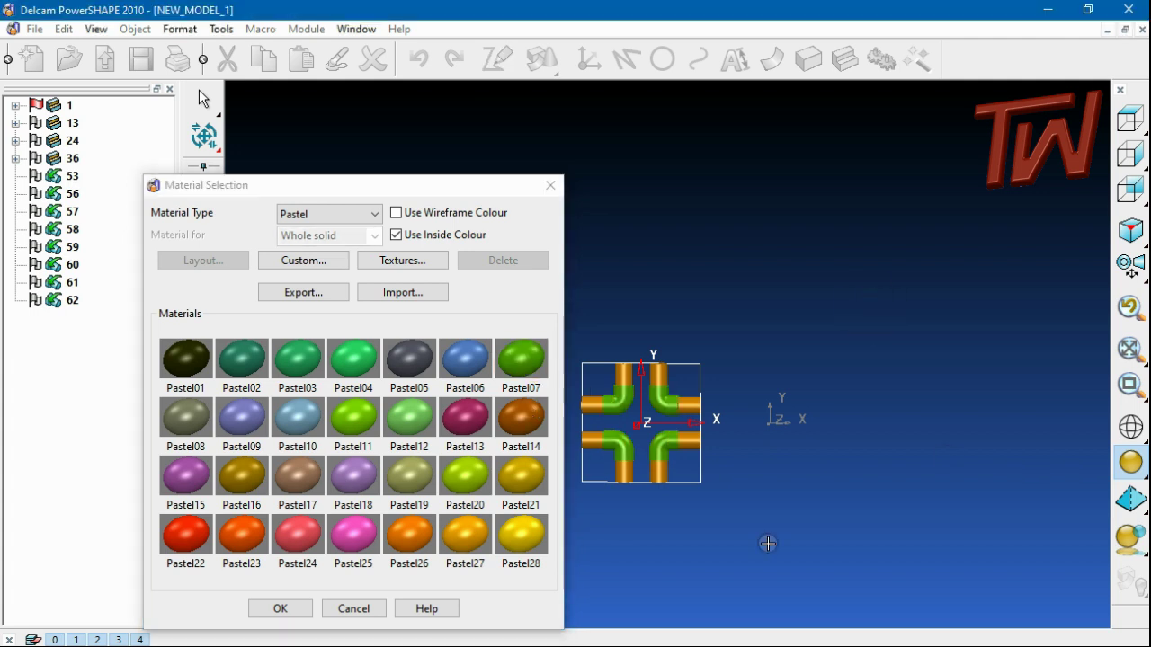
click(550, 185)
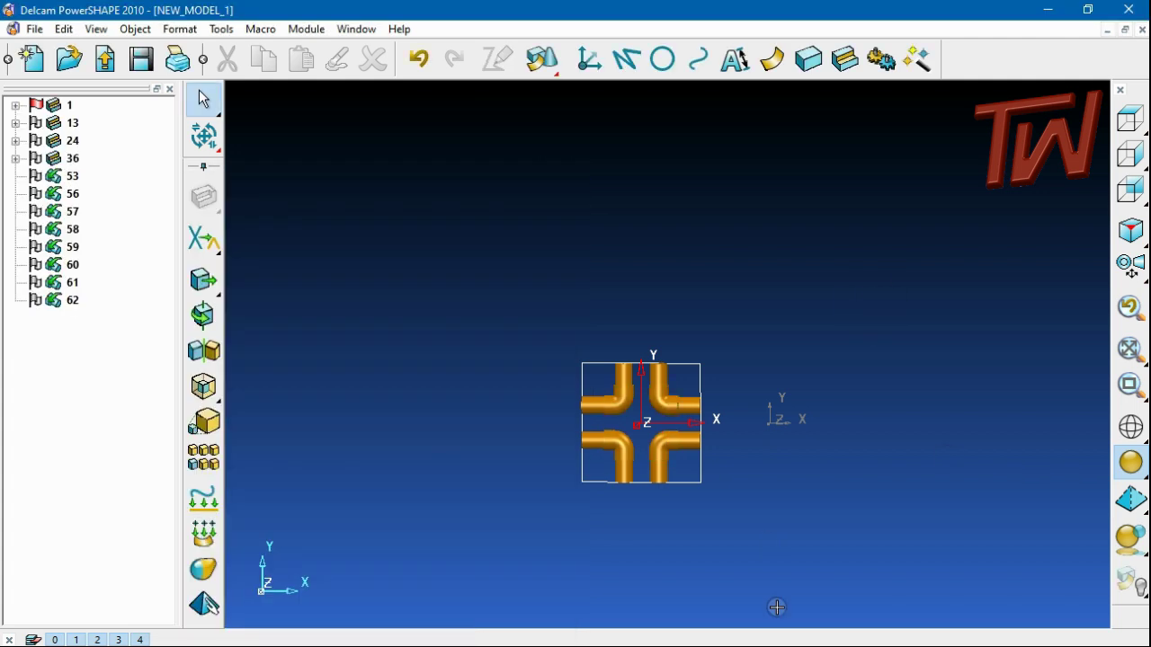
Apply the Satin09 material to the four elbows.
click(681, 414)
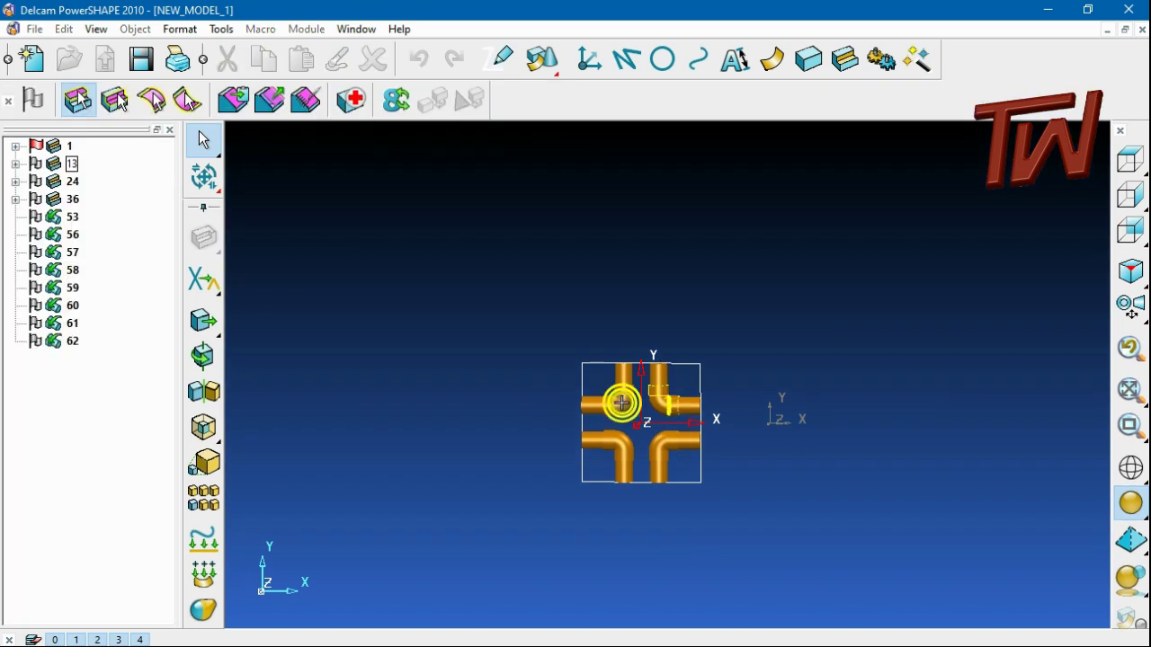
click(608, 435)
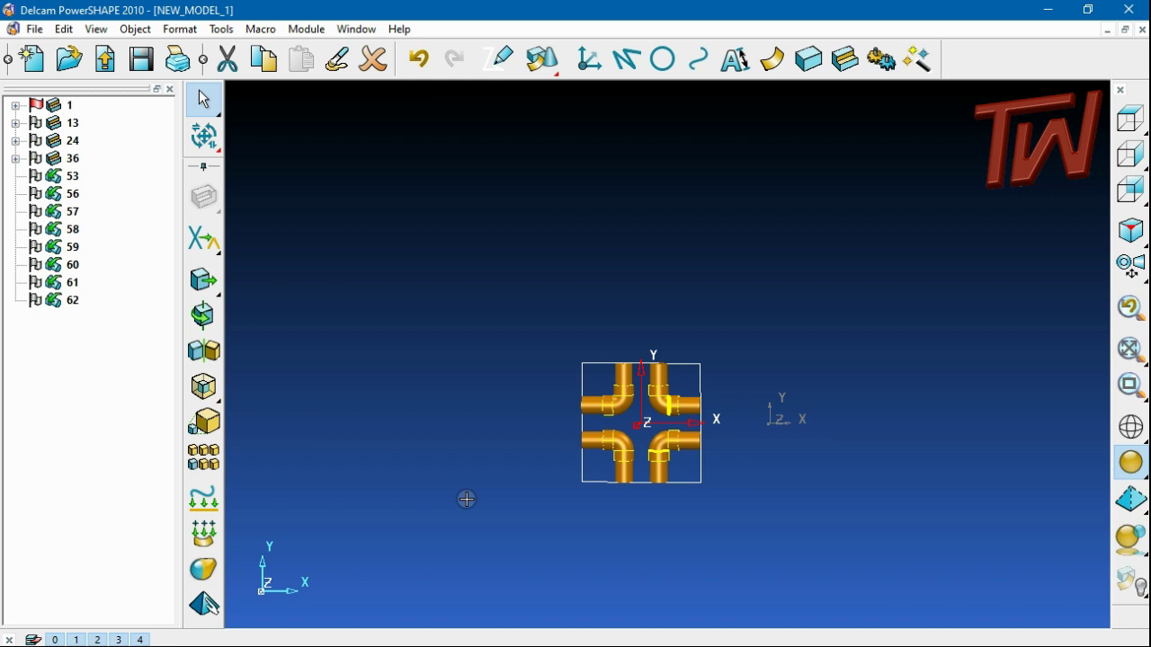
click(135, 28)
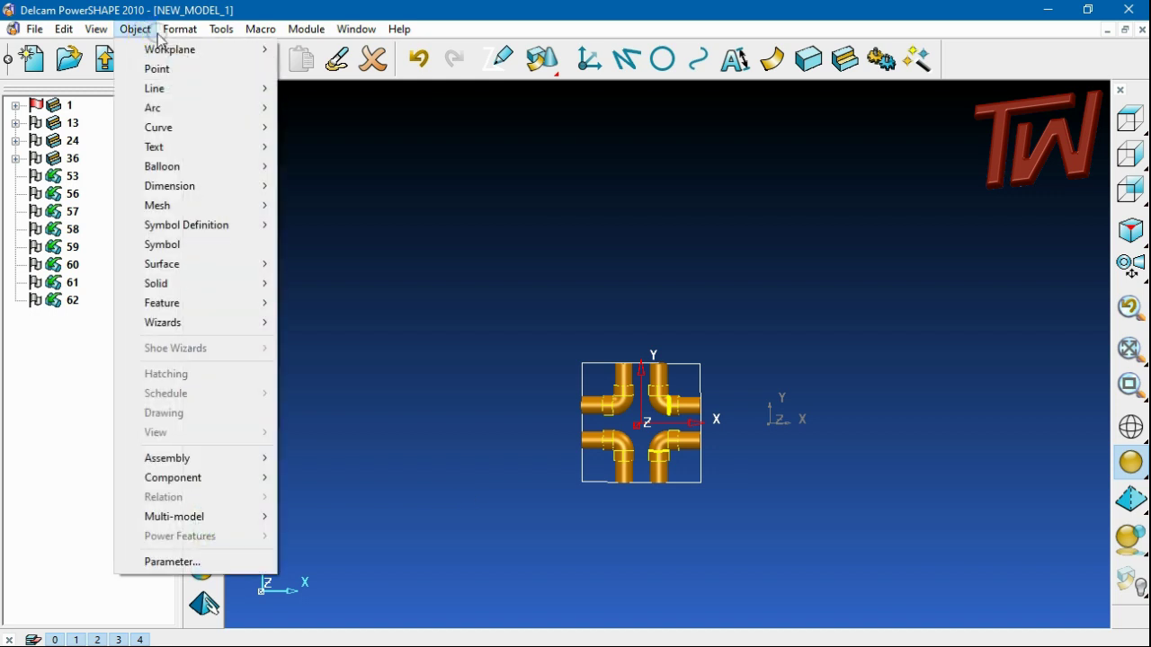
mouse_move(179, 28)
click(207, 106)
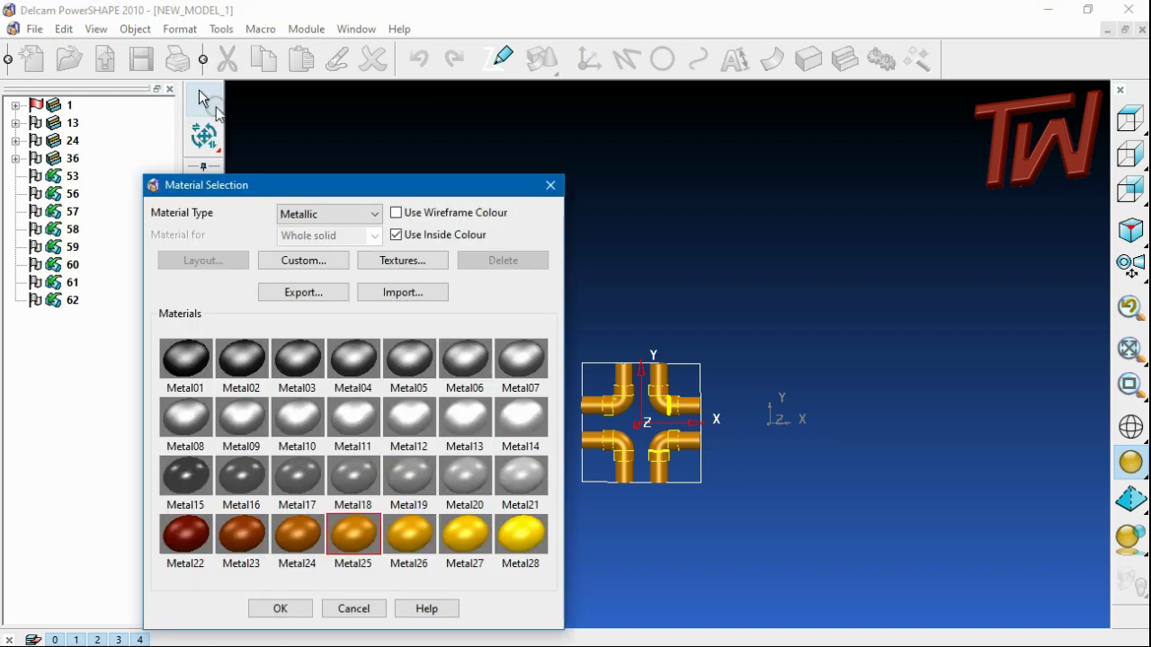
click(374, 213)
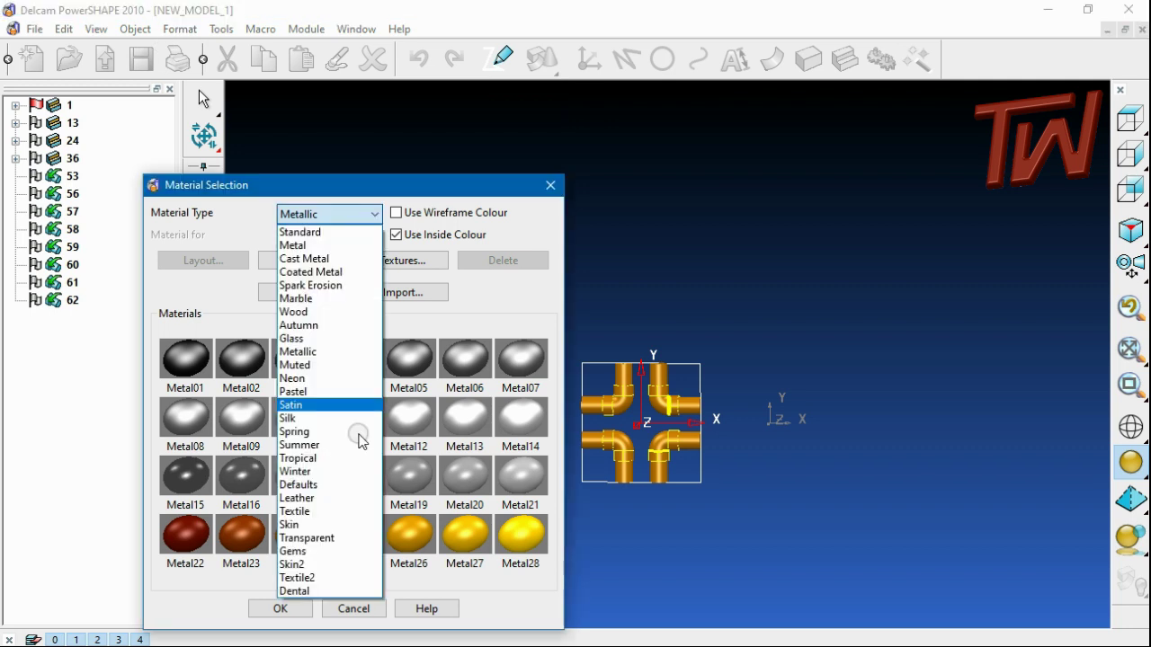
click(301, 407)
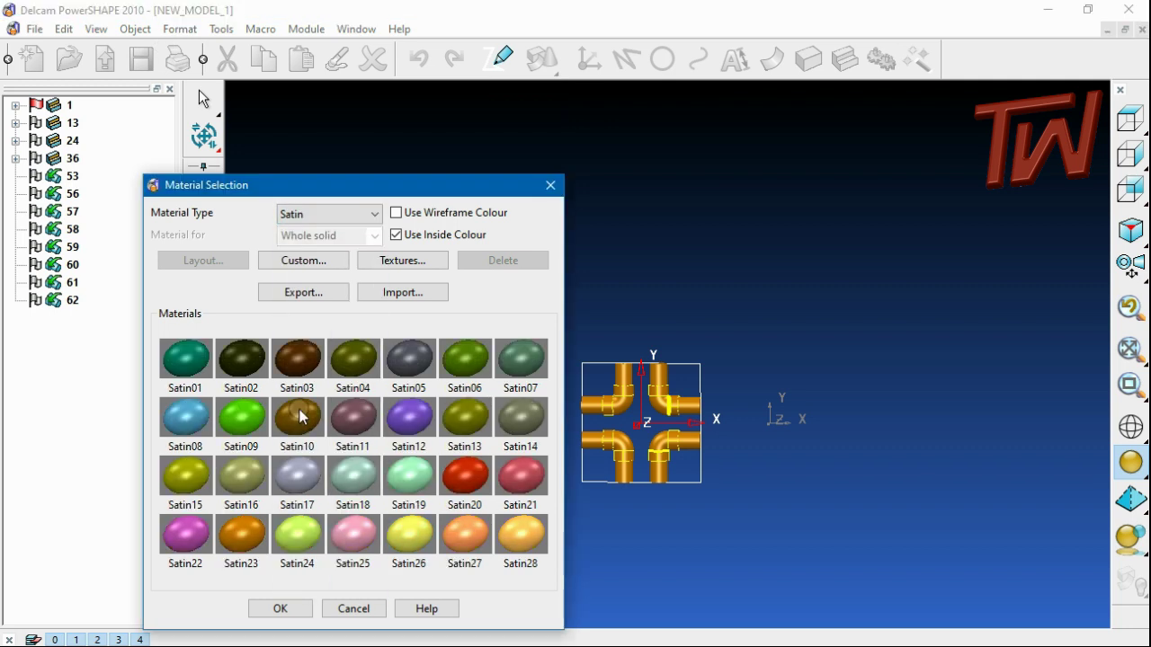
click(251, 426)
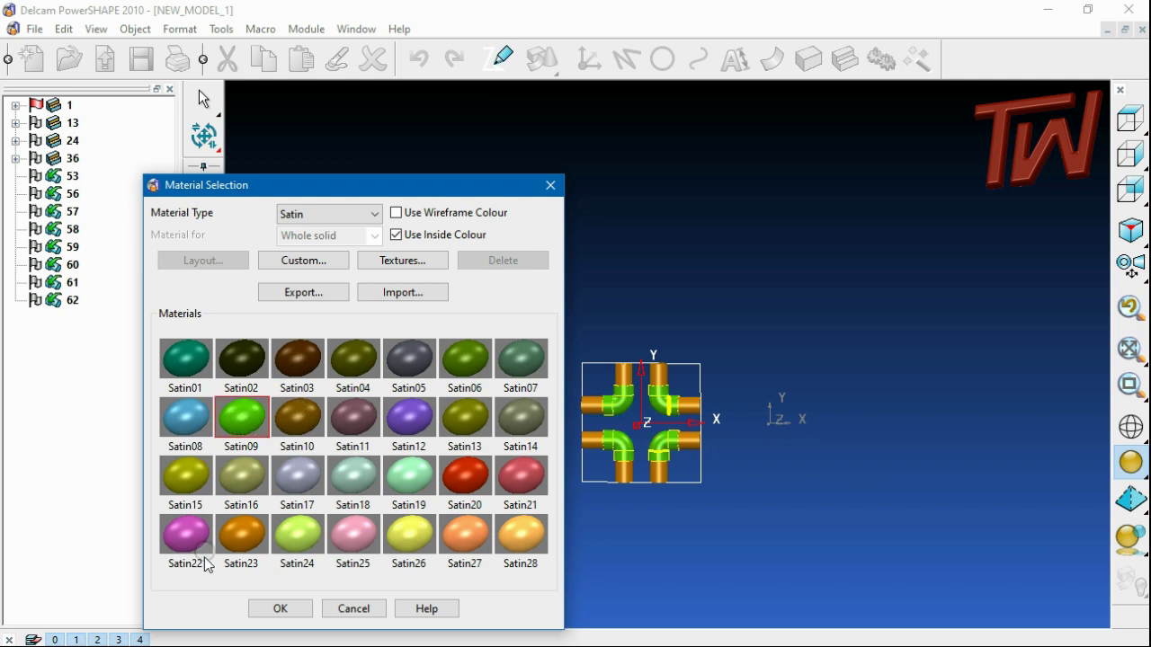
click(273, 610)
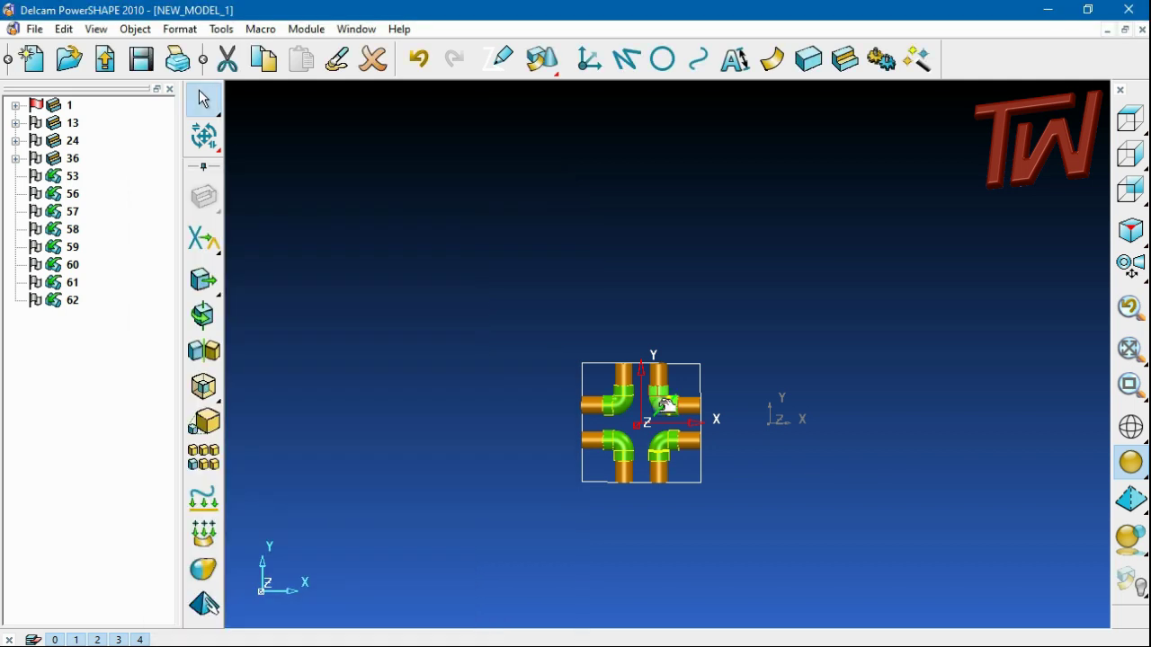
Move one copy of all four elbows and their pipes along positive X, clear of the square.
scroll(650, 420, up, 3)
click(882, 281)
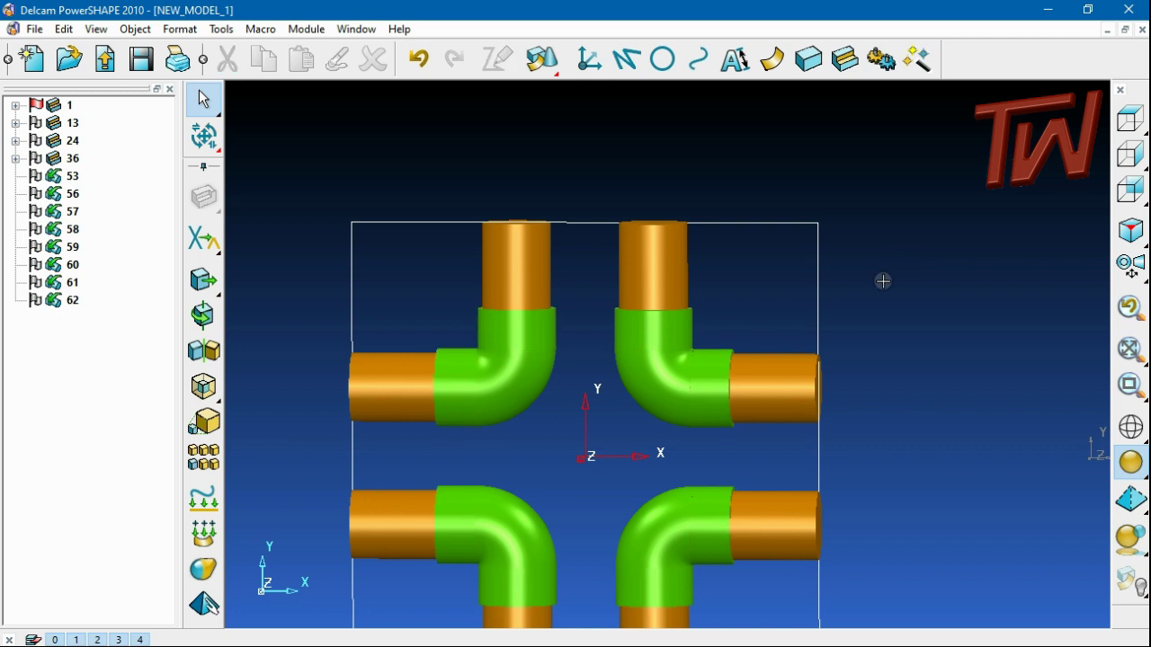
scroll(809, 288, down, 3)
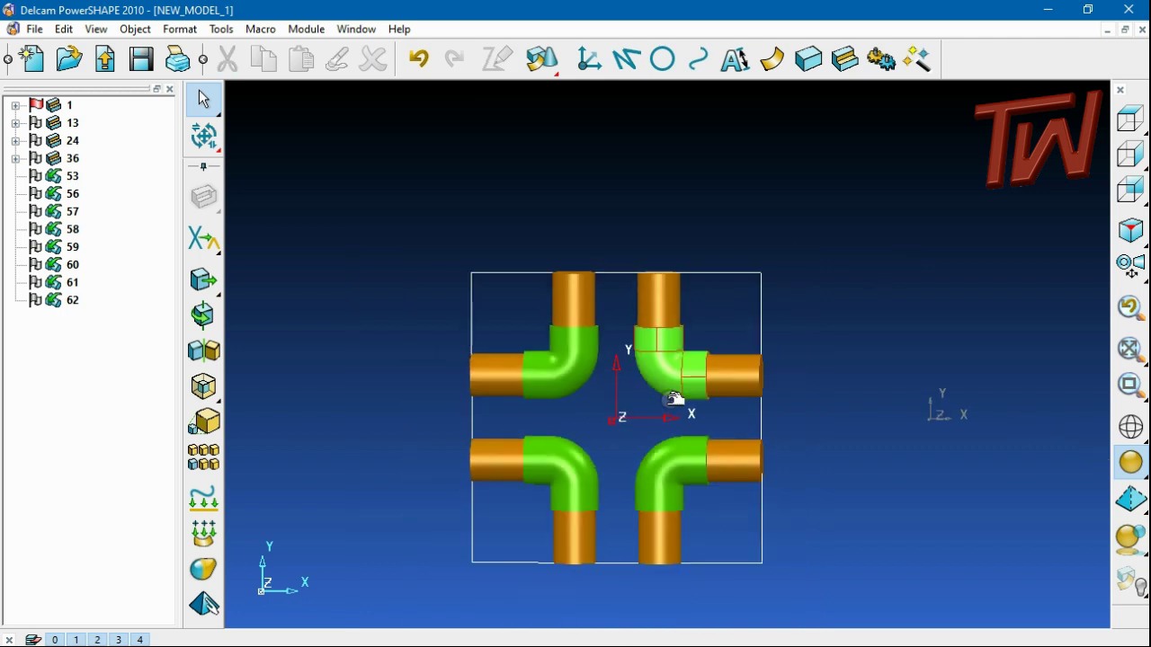
drag(710, 303, 500, 509)
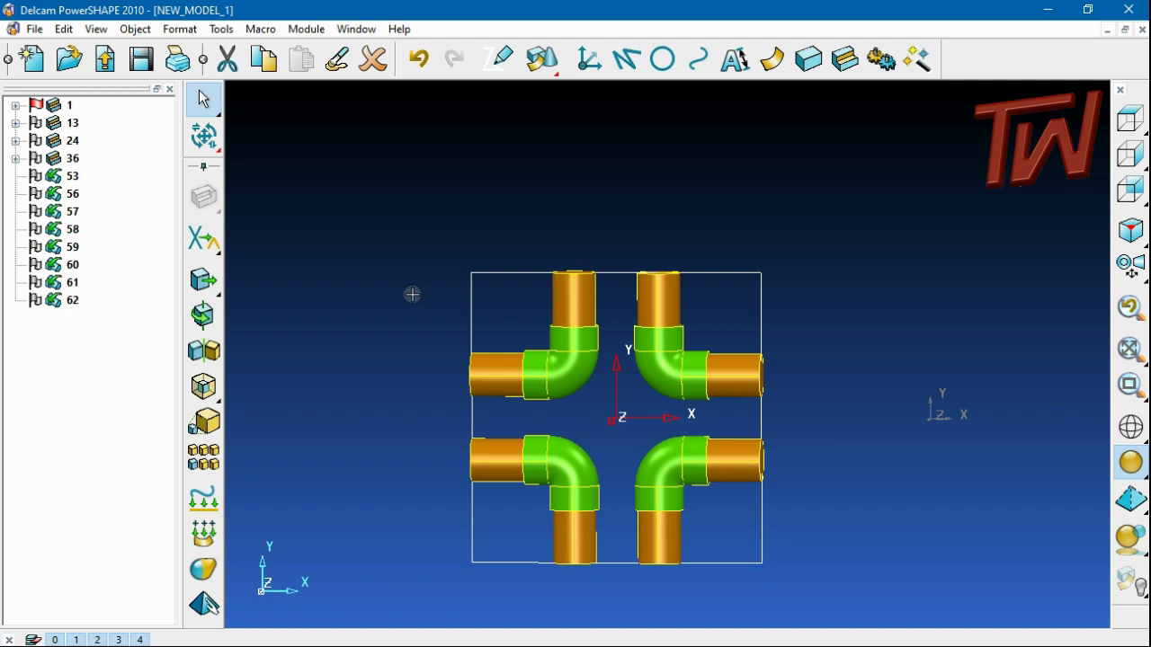
click(205, 280)
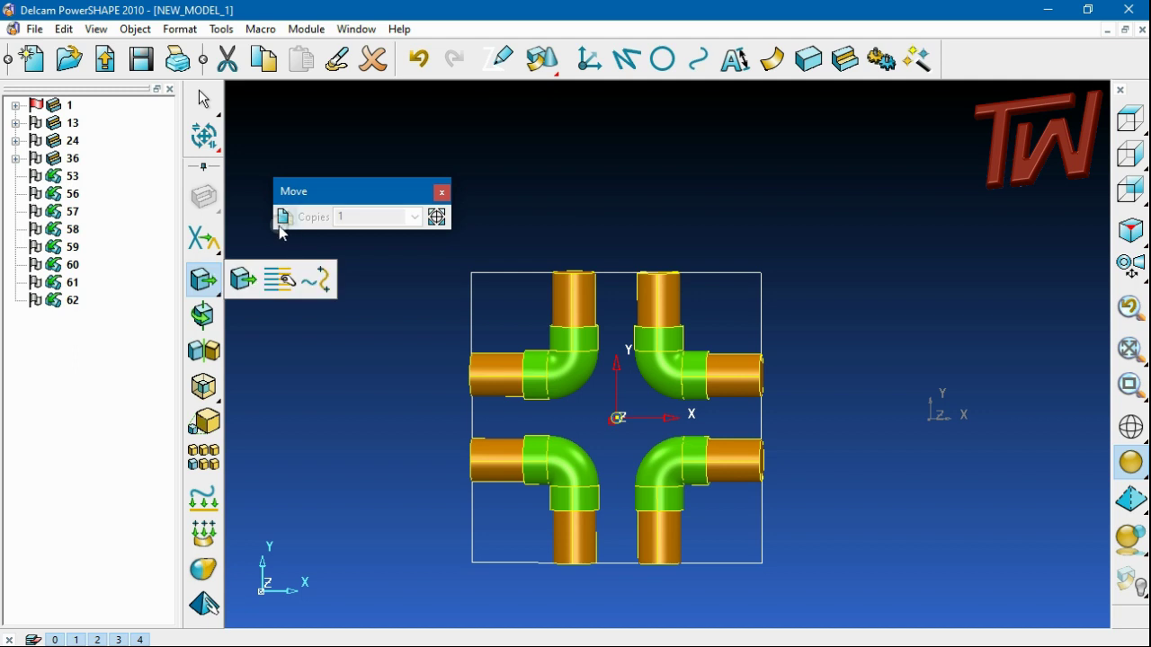
click(285, 216)
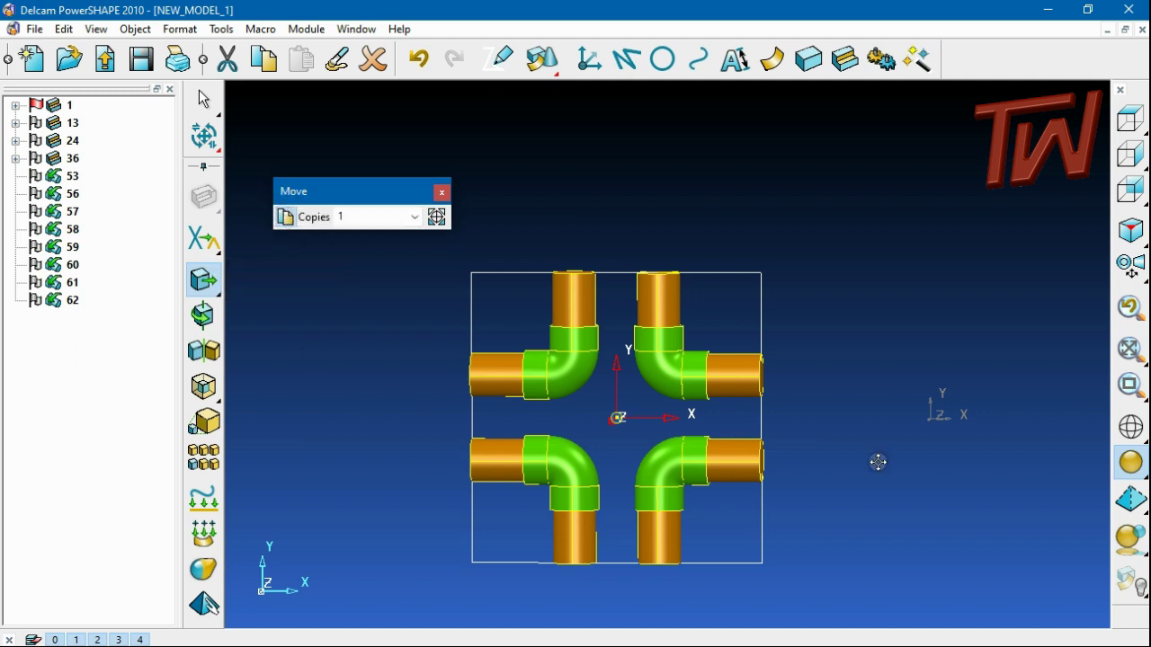
click(932, 415)
click(913, 377)
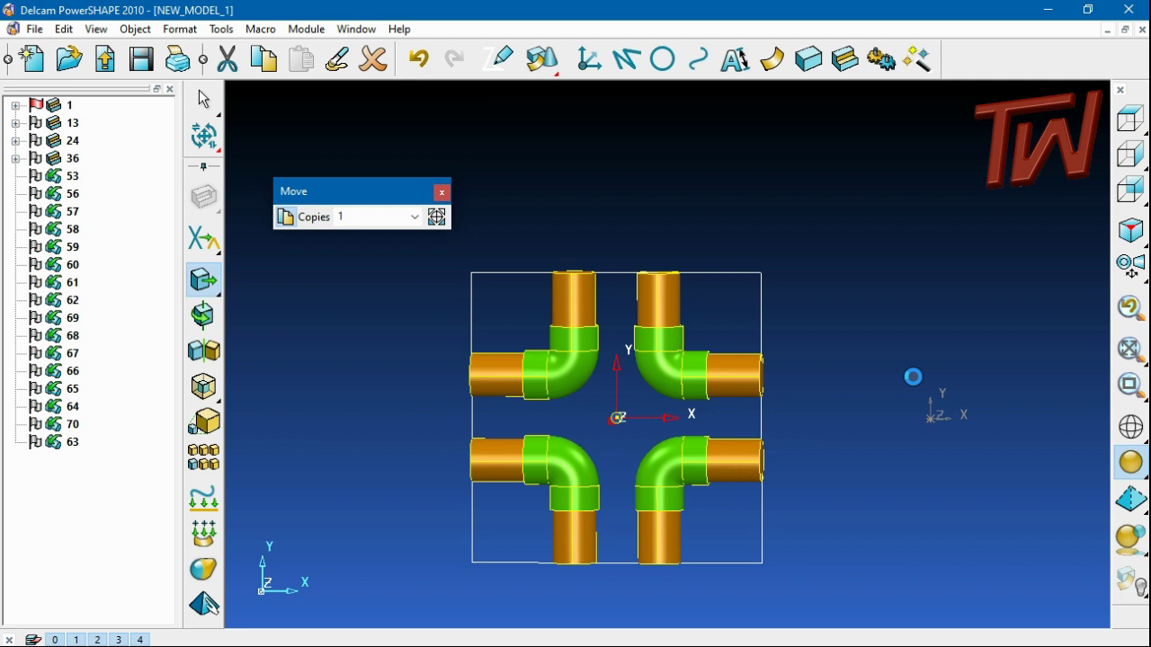
scroll(667, 328, down, 2)
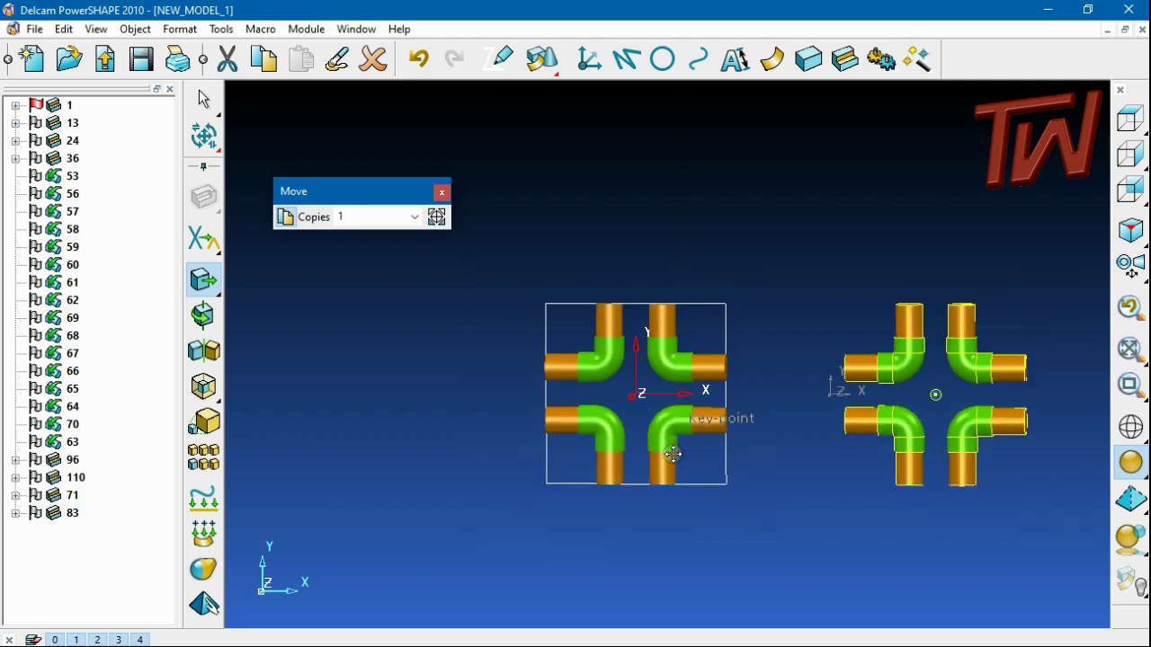
scroll(673, 455, up, 1)
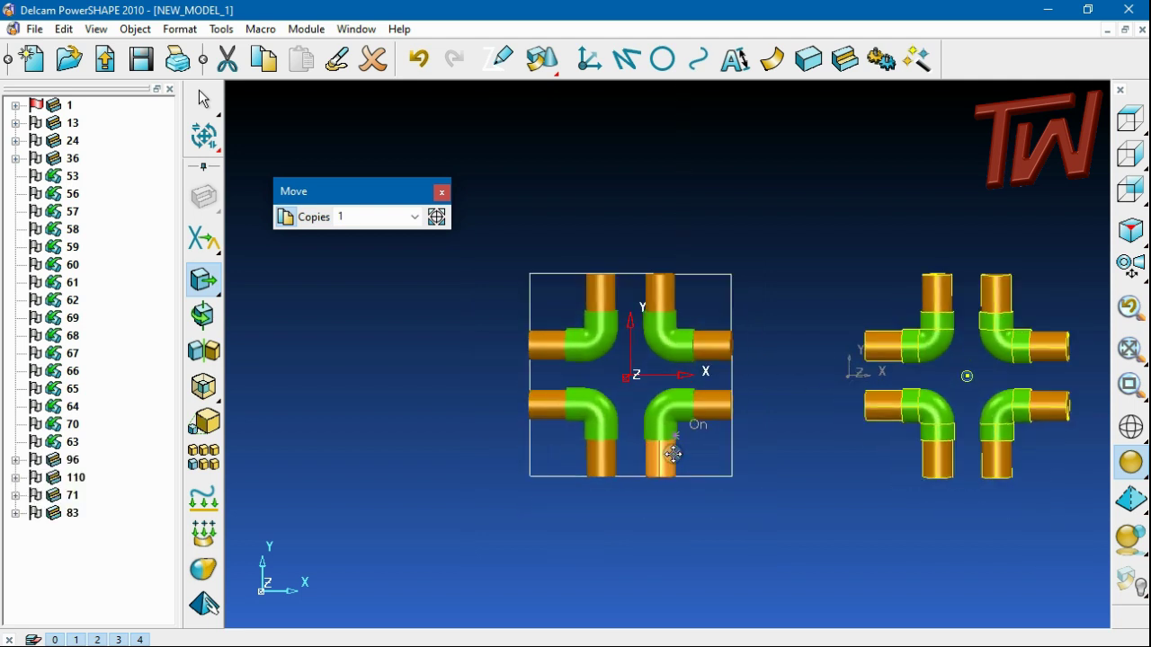
click(442, 191)
Extrude the square around the original elbows into a solid block with length 400 and negative length 60.
drag(796, 255, 705, 315)
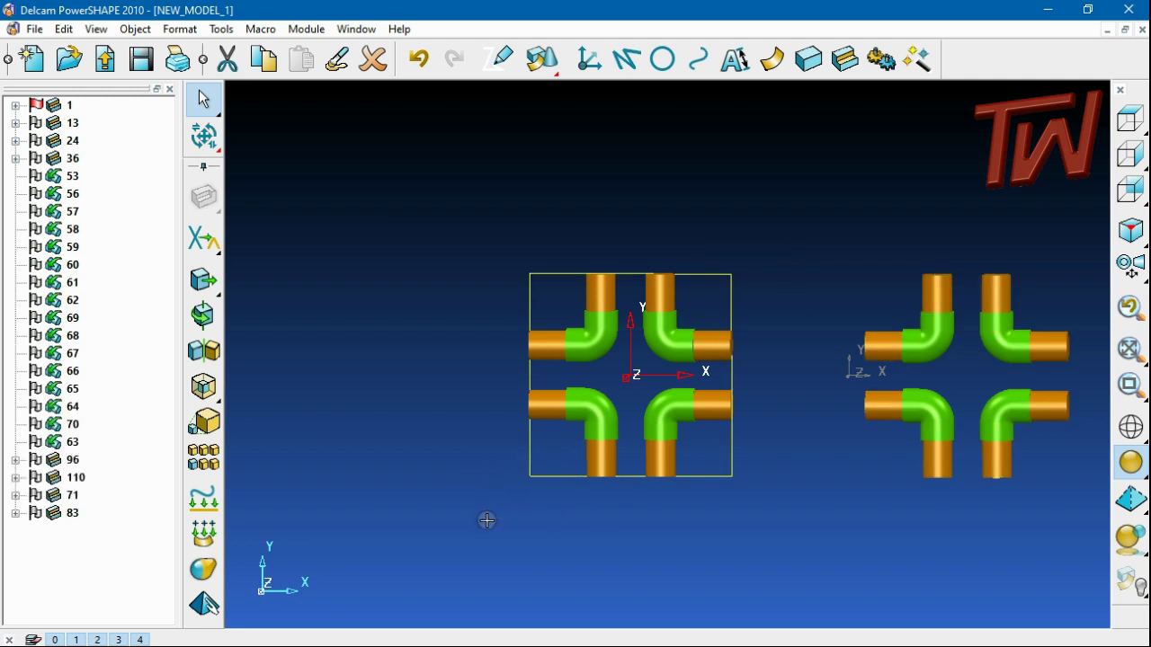
click(808, 58)
click(204, 248)
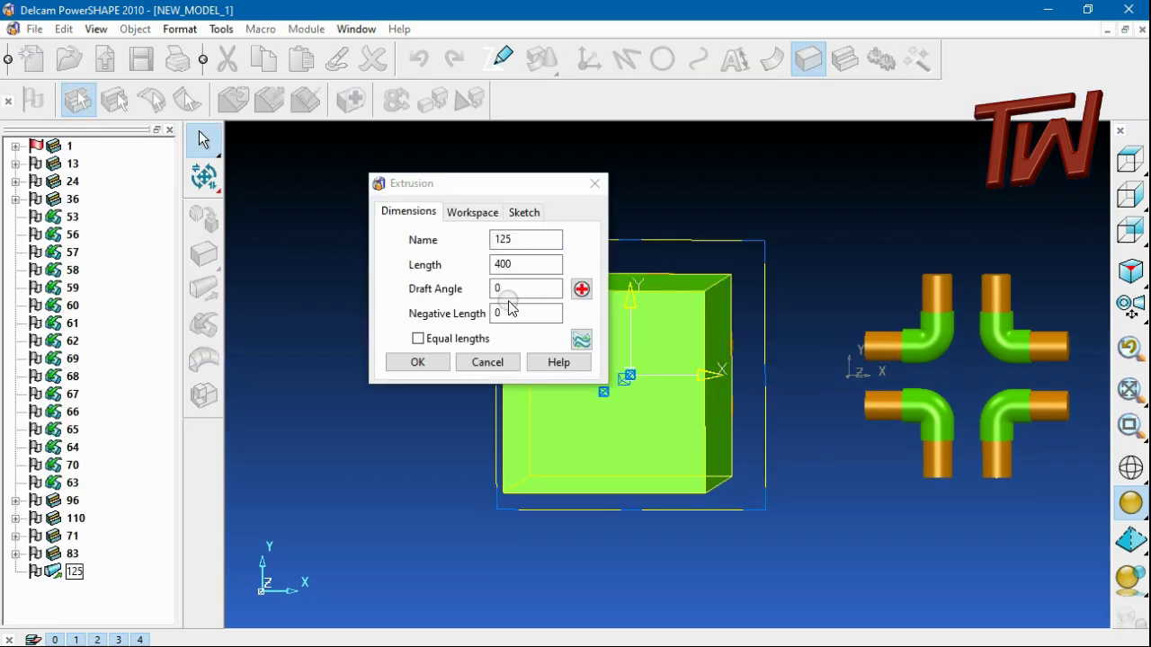
double_click(511, 312)
text(600)
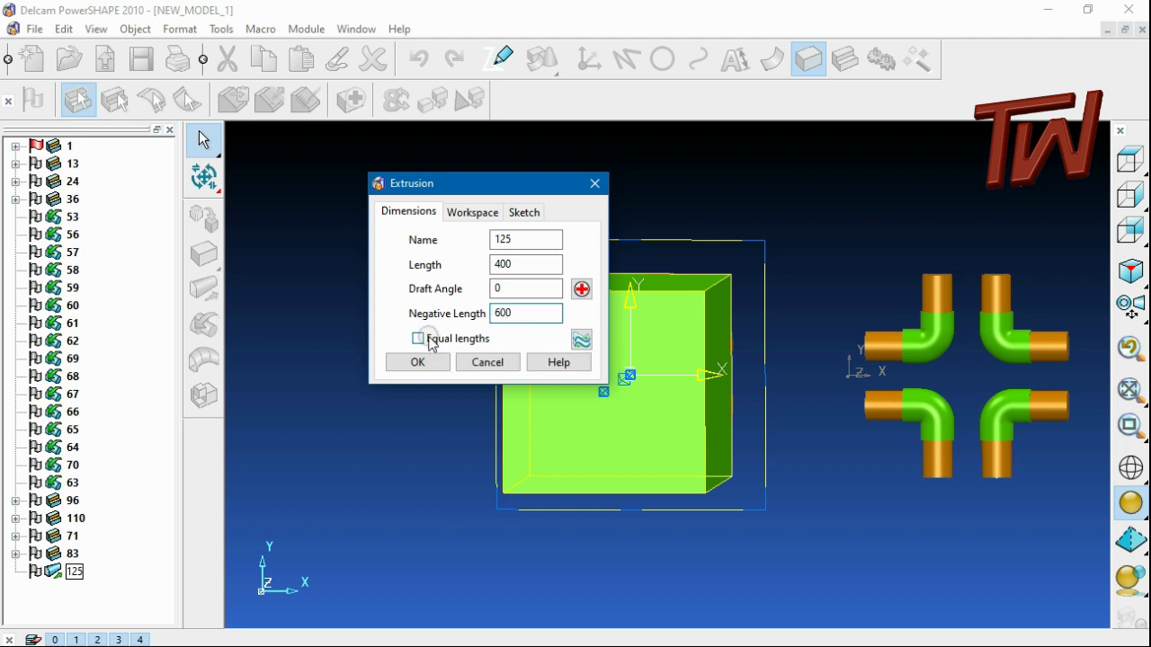
click(417, 361)
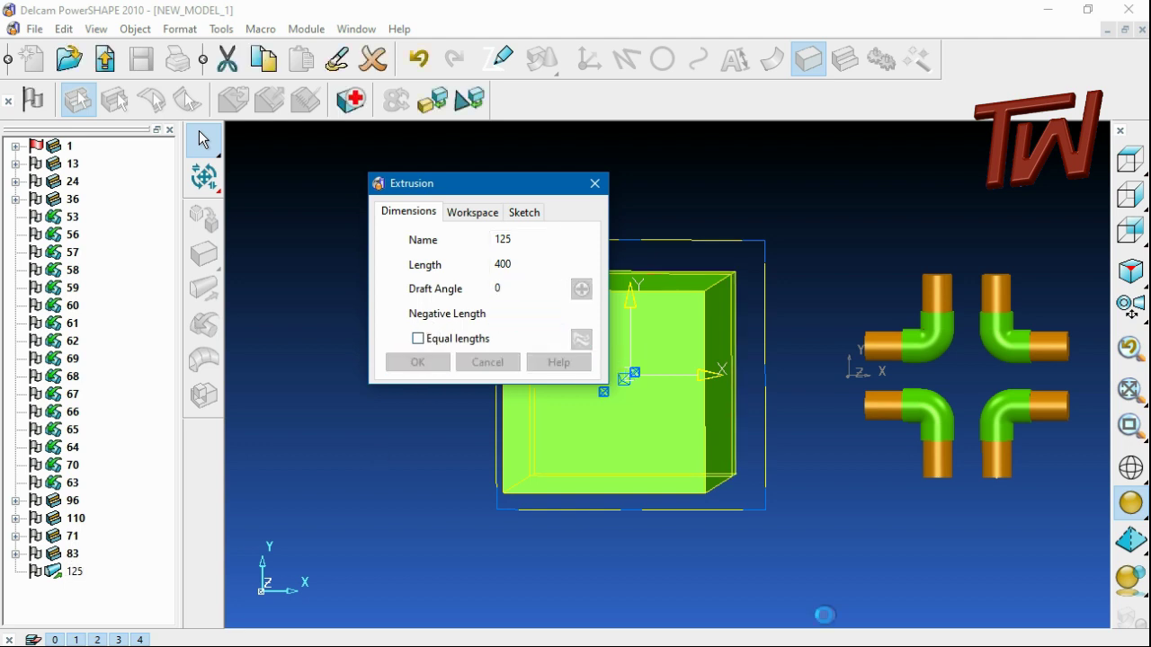
Set the block's extrusion length to 0, keeping only the negative length.
middle_drag(653, 267, 656, 329)
double_click(659, 348)
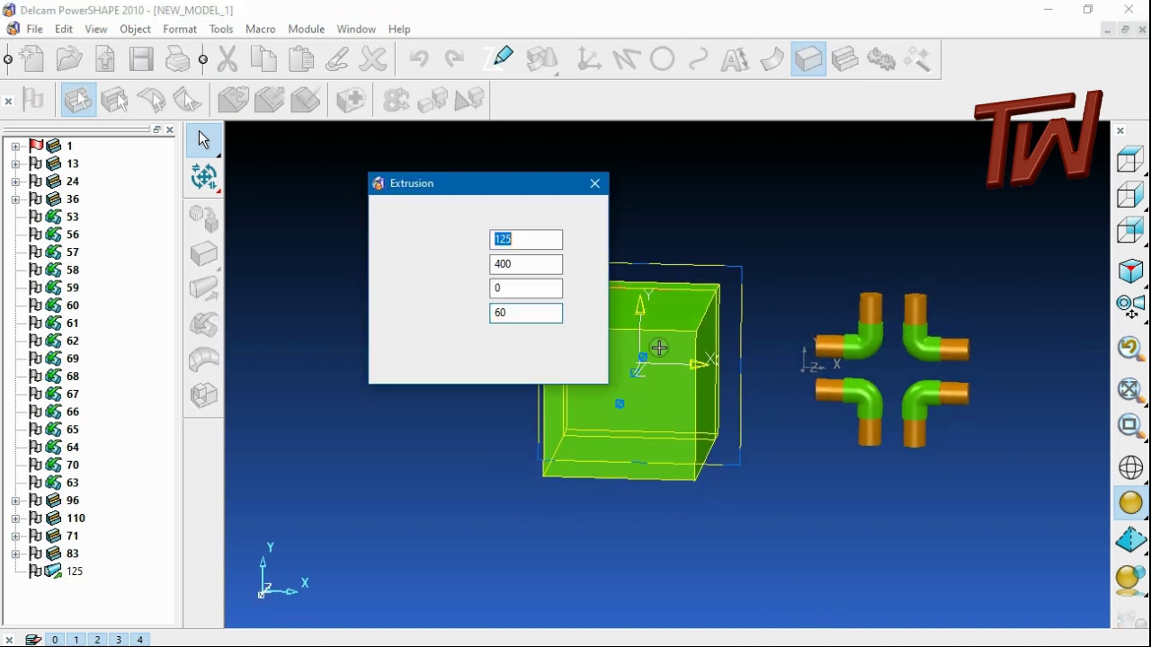
double_click(526, 263)
text(0)
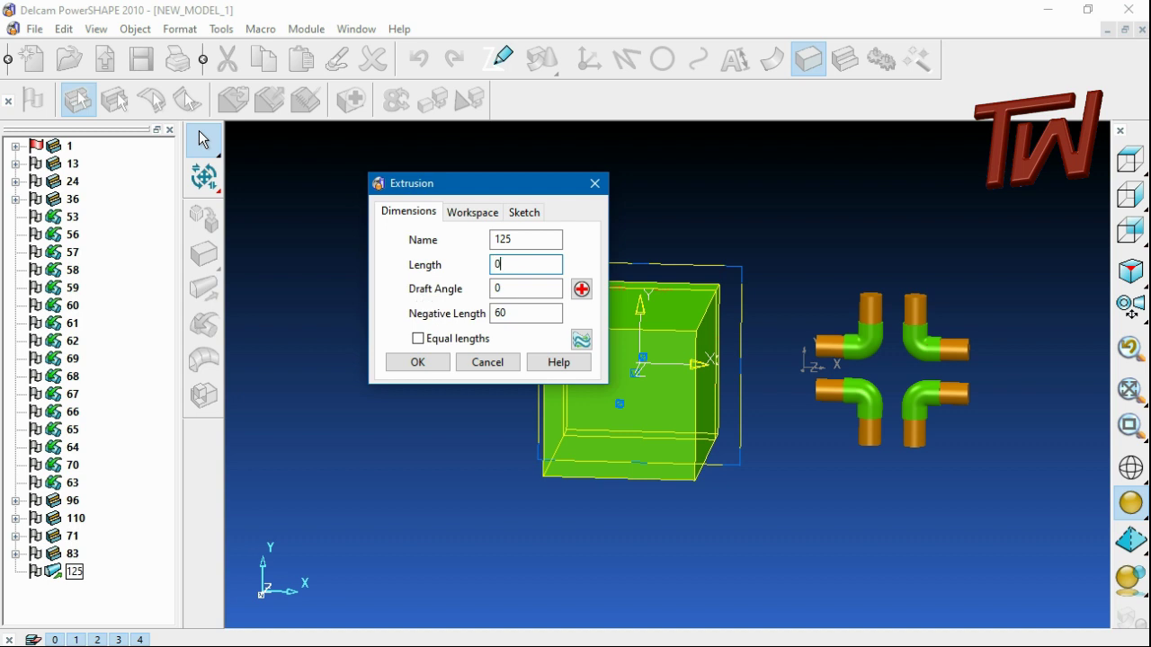
click(418, 362)
middle_drag(699, 419, 704, 283)
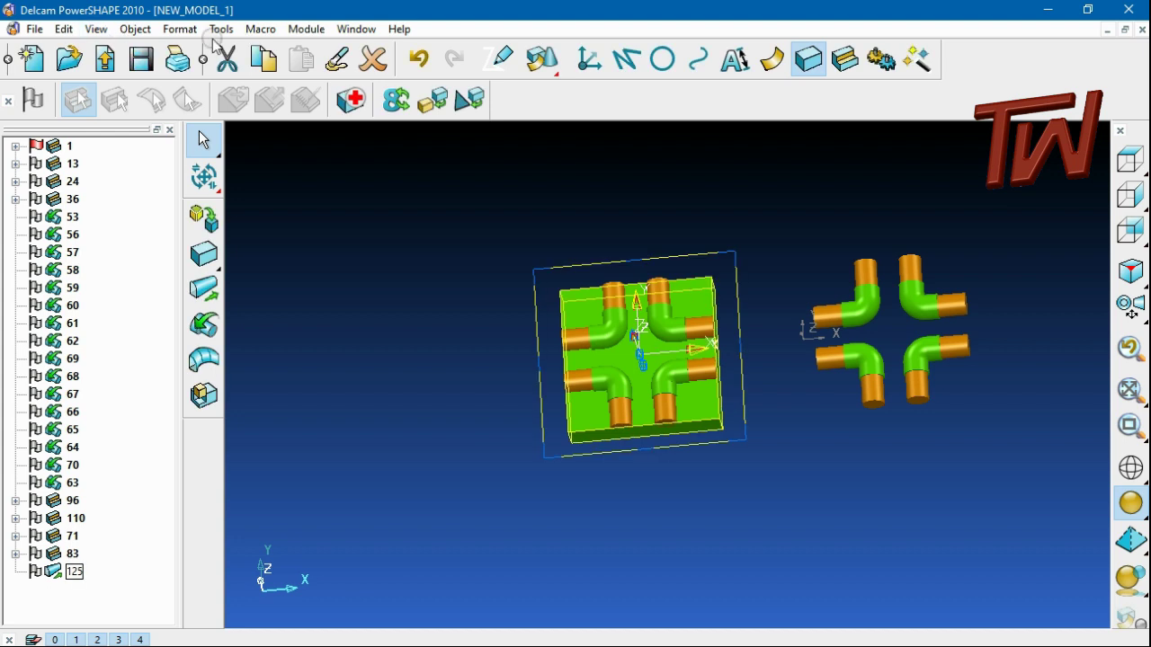
Apply the Metallic material Metal12 to the whole block.
click(184, 29)
click(211, 106)
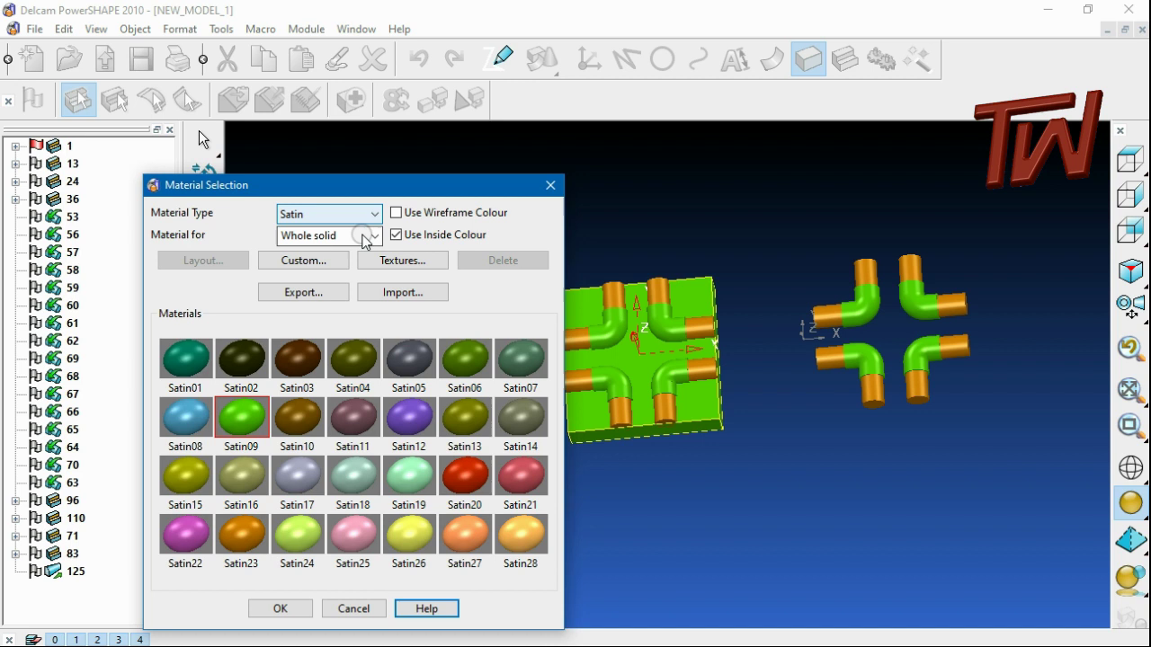
click(369, 236)
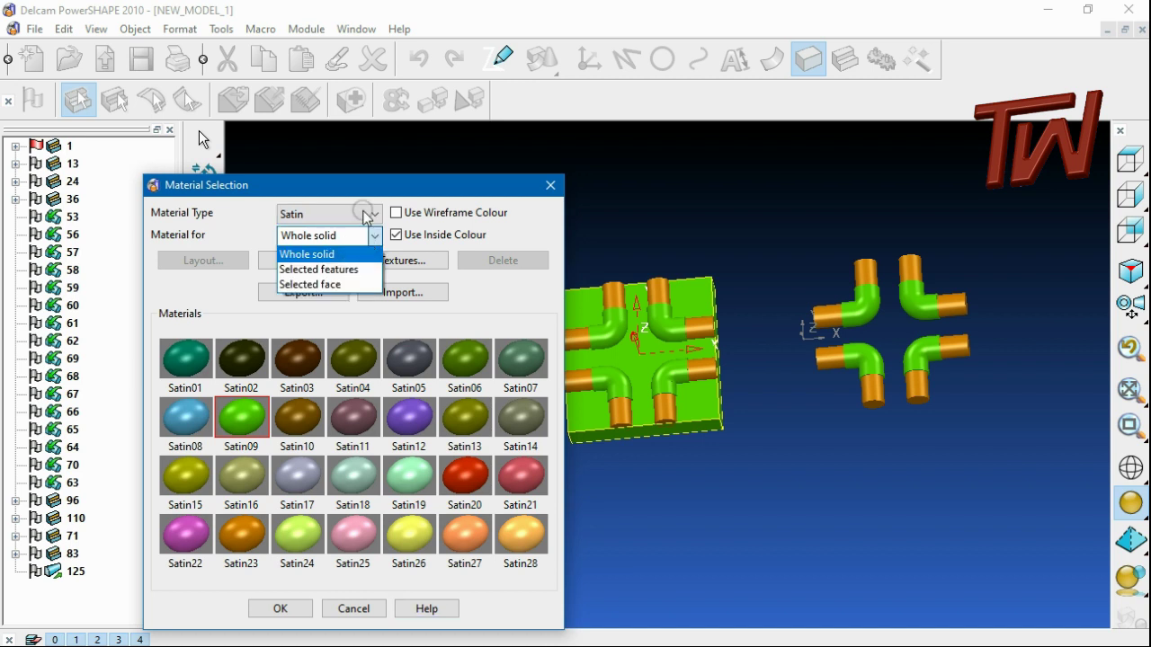
click(370, 215)
click(372, 219)
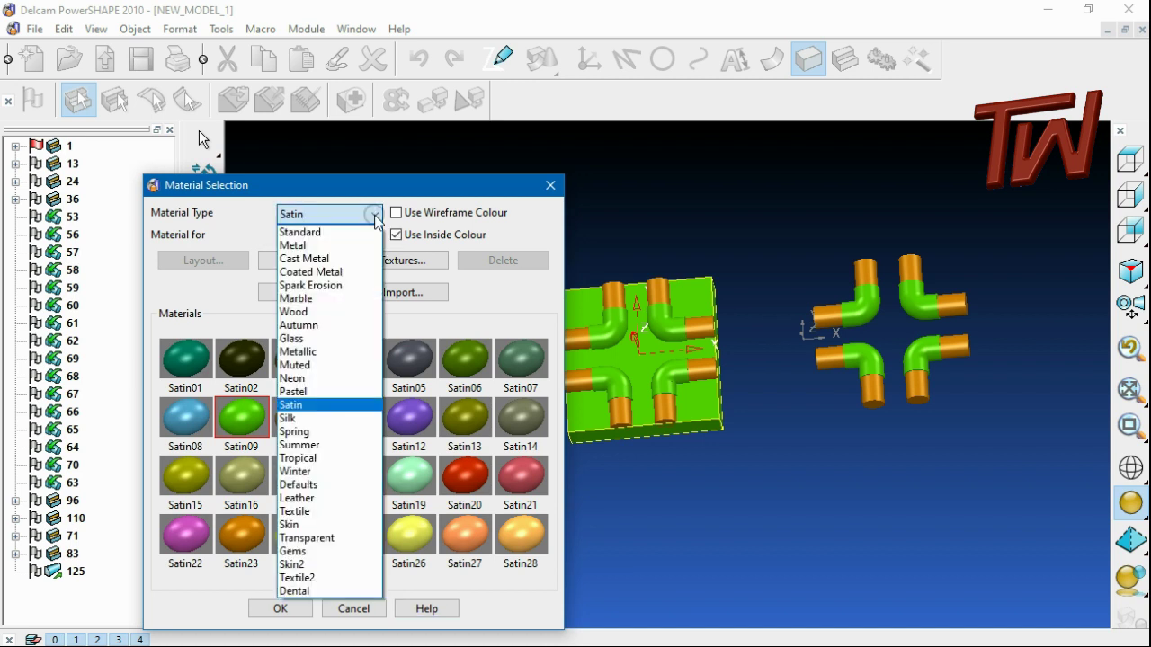
click(305, 353)
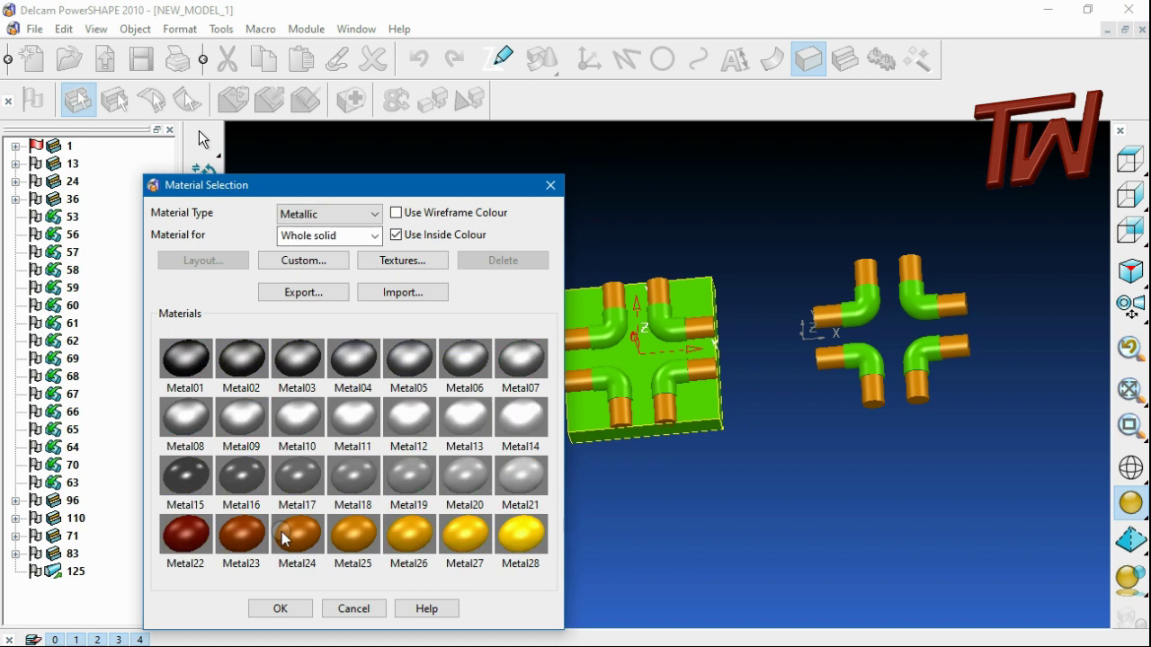
click(426, 570)
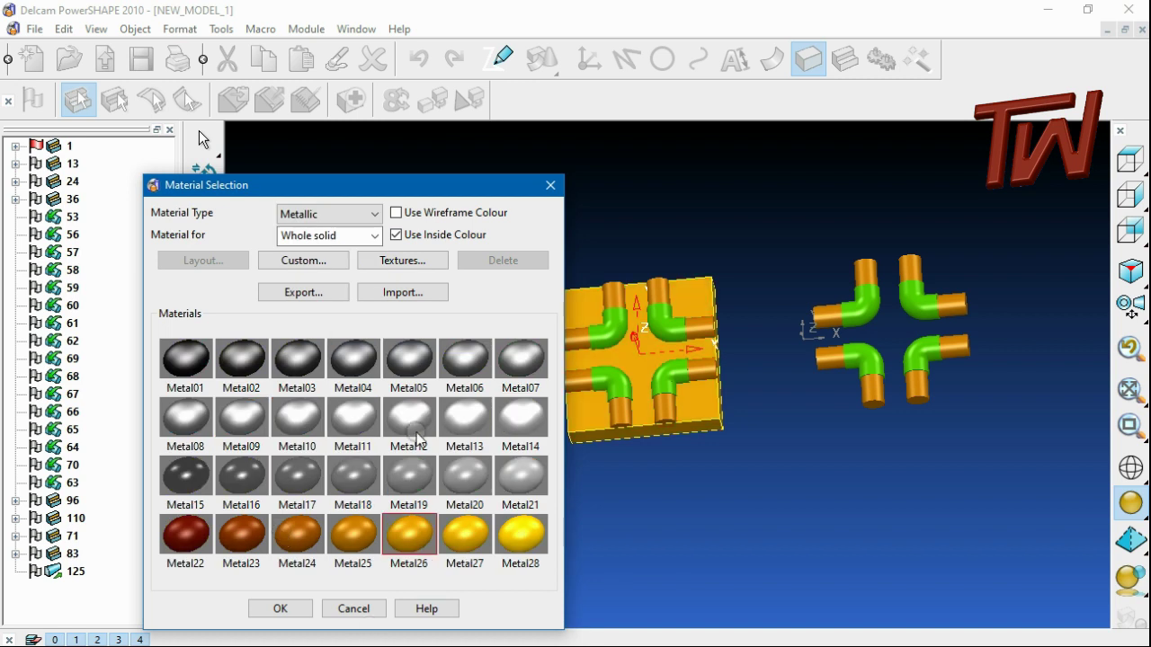
click(413, 422)
click(277, 610)
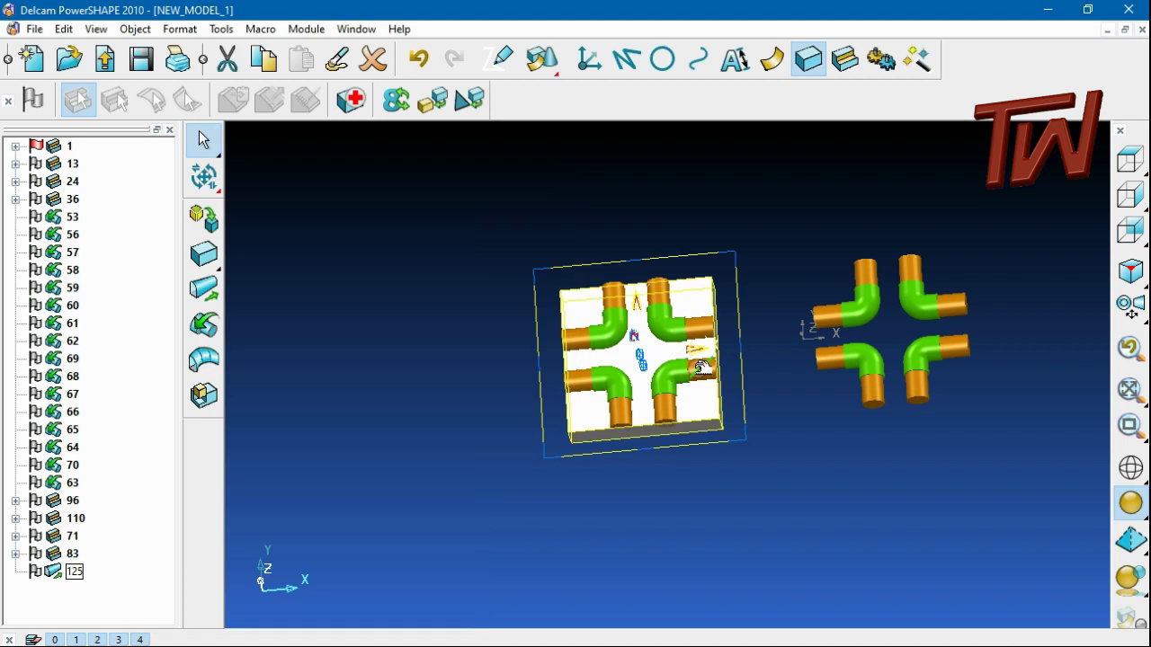
Make the block the active solid and subtract the elbow in the negative X, positive Y quadrant from it.
scroll(700, 367, up, 2)
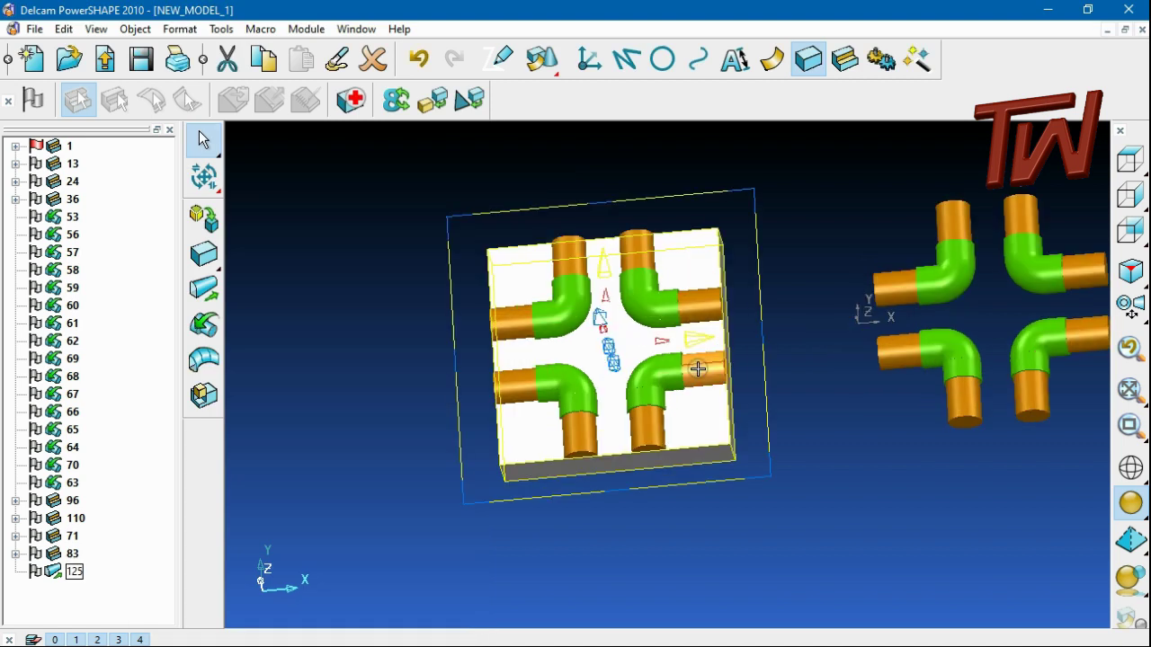
click(847, 59)
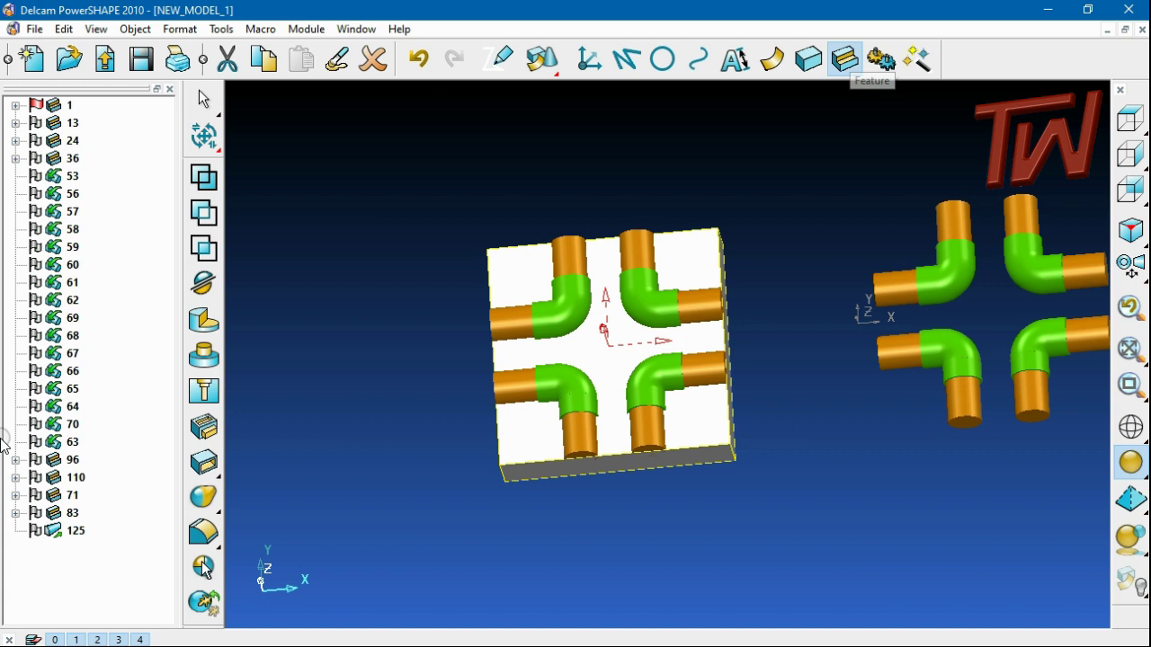
click(76, 532)
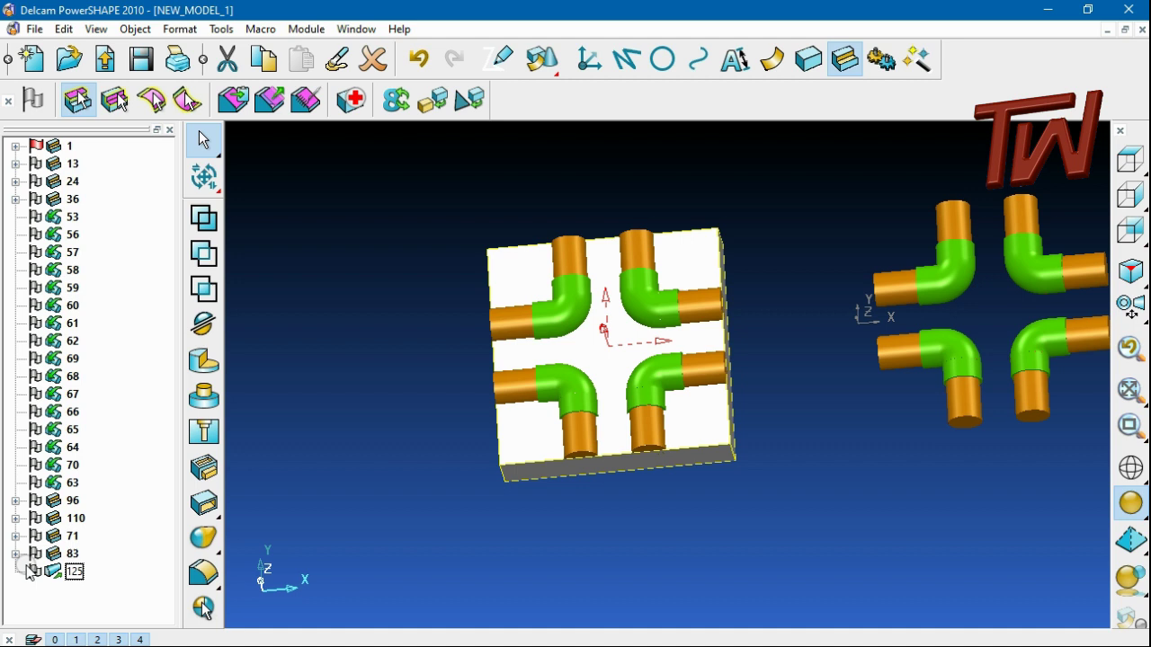
click(32, 571)
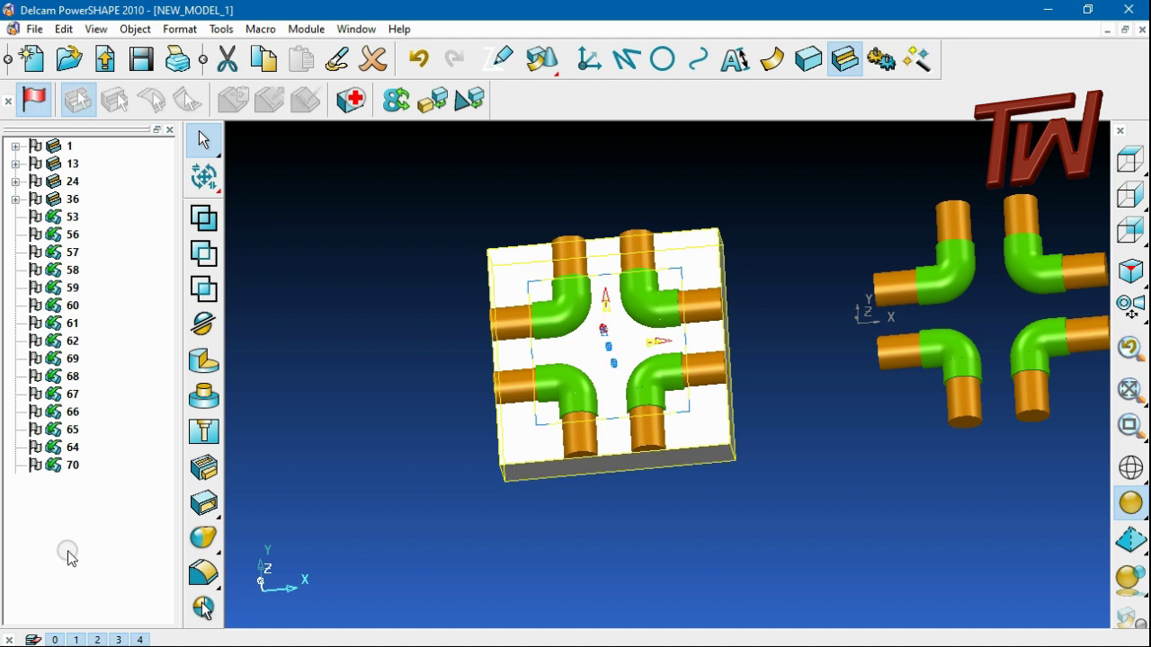
click(70, 148)
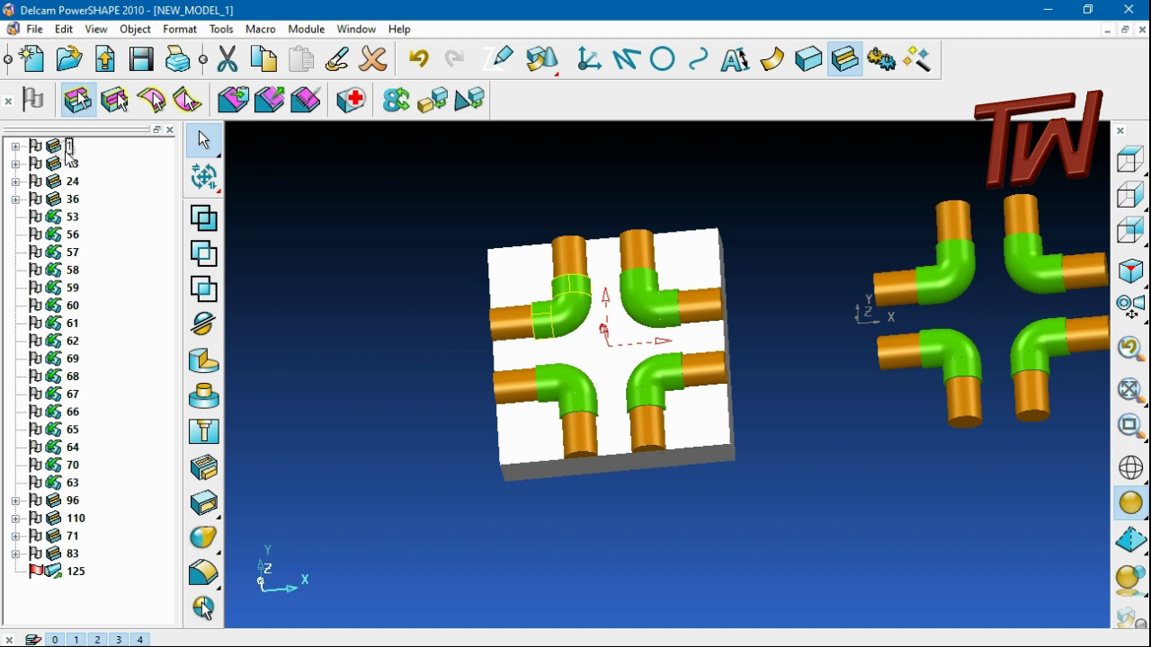
click(193, 255)
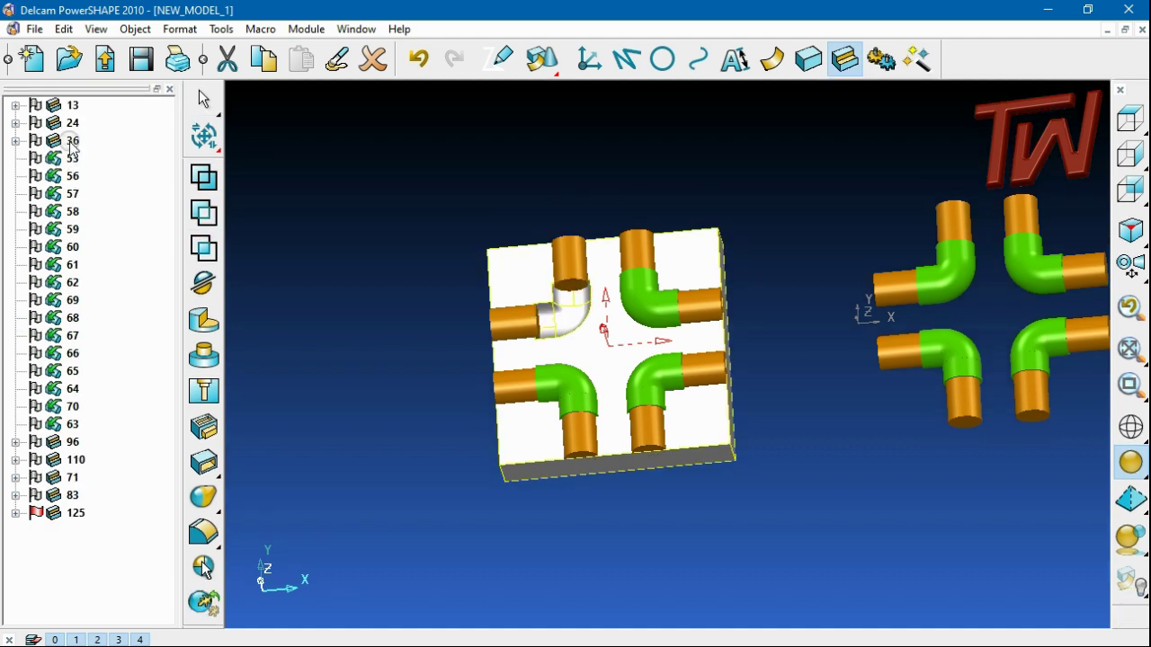
Subtract the two elbows on the positive X side from the block.
click(72, 107)
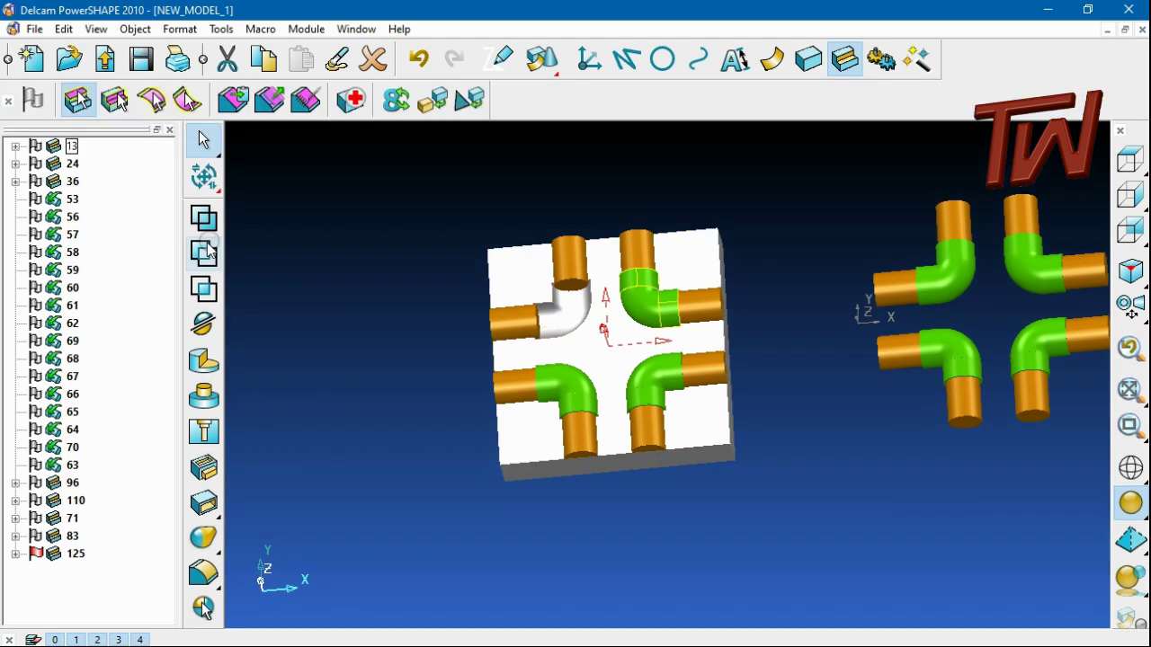
click(203, 251)
click(72, 106)
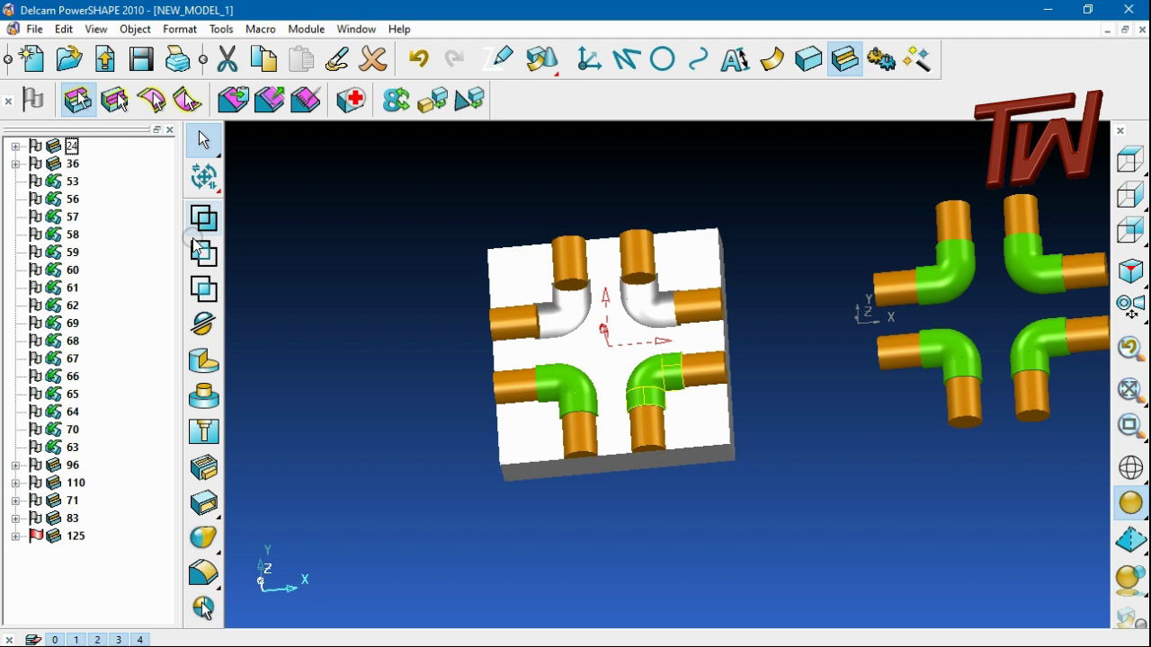
Try to subtract the elbow in the negative X, negative Y quadrant from the block, and undo it.
click(69, 189)
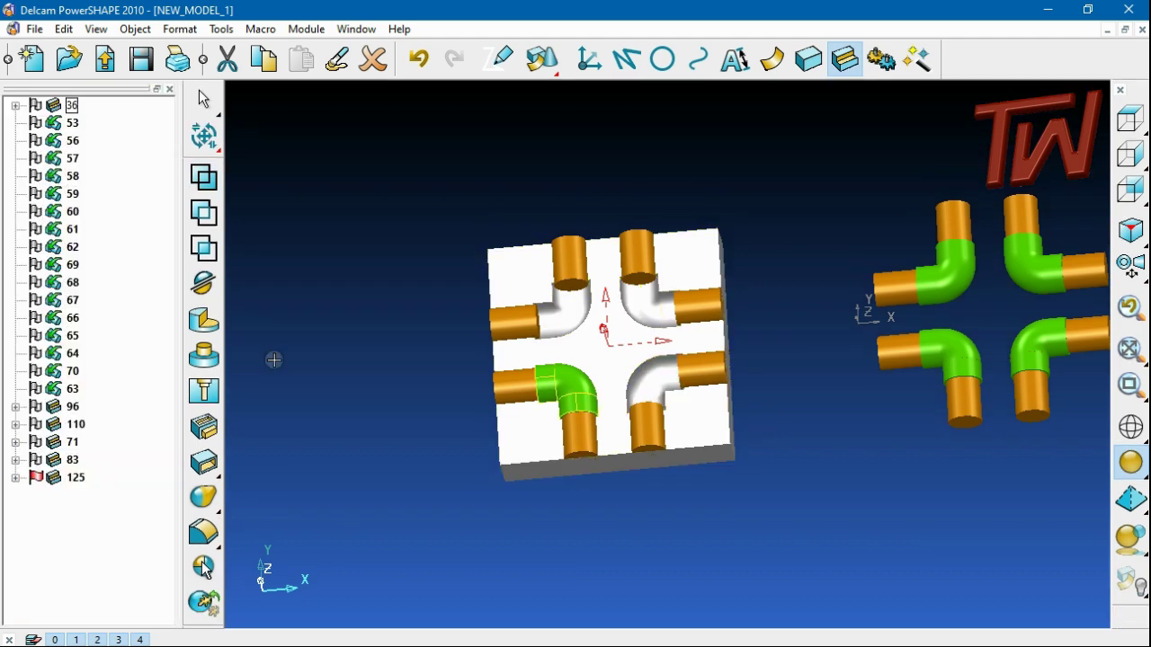
click(200, 219)
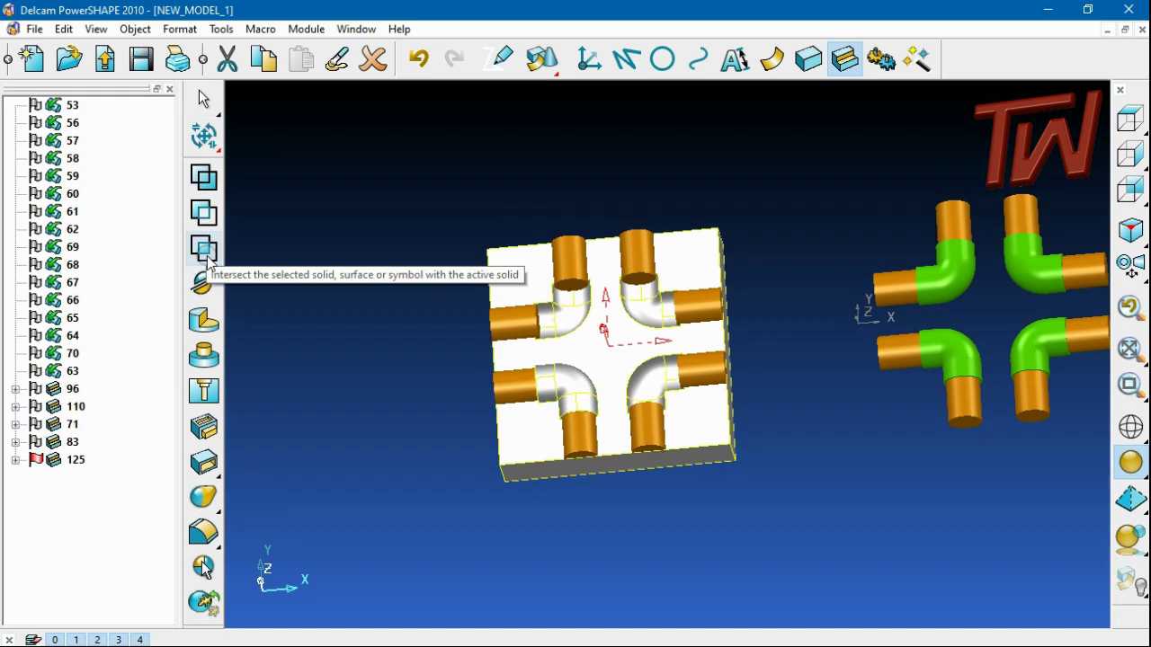
key(ctrl+z)
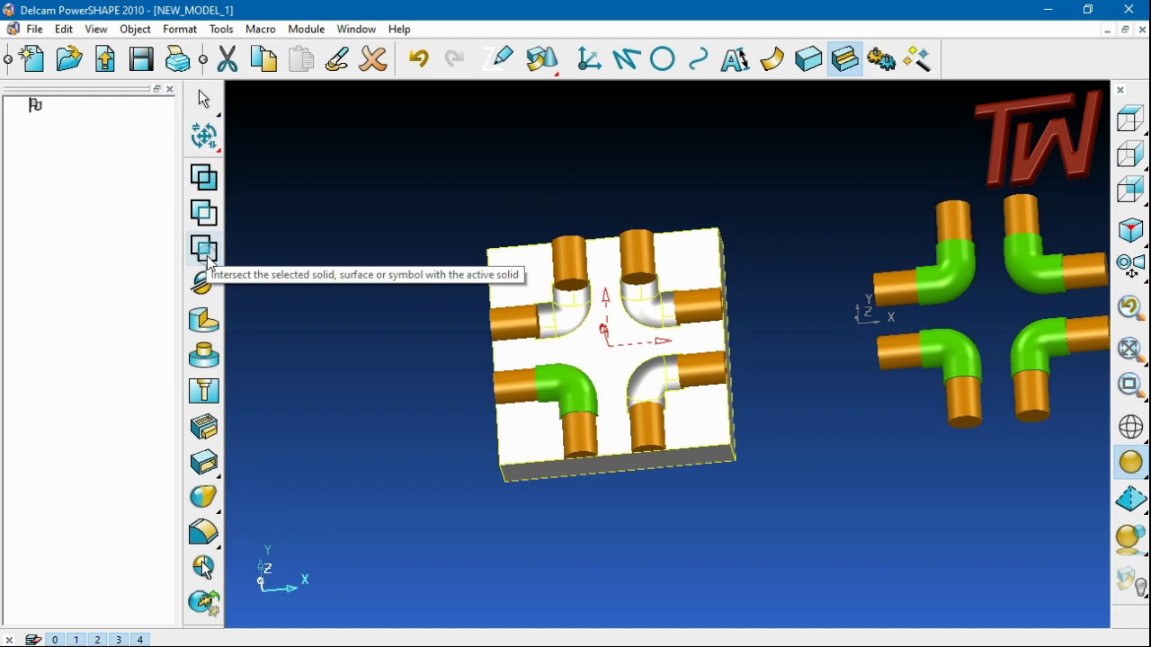
click(194, 257)
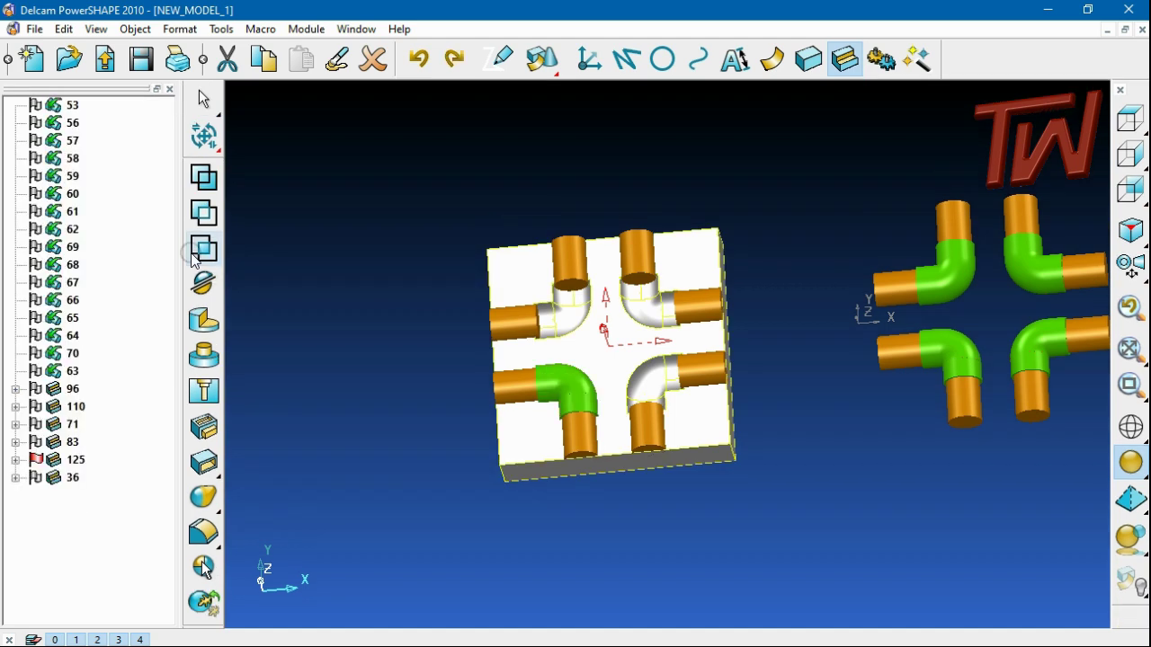
Subtract the pipe running along Y in the positive X, positive Y quadrant from the block.
click(69, 108)
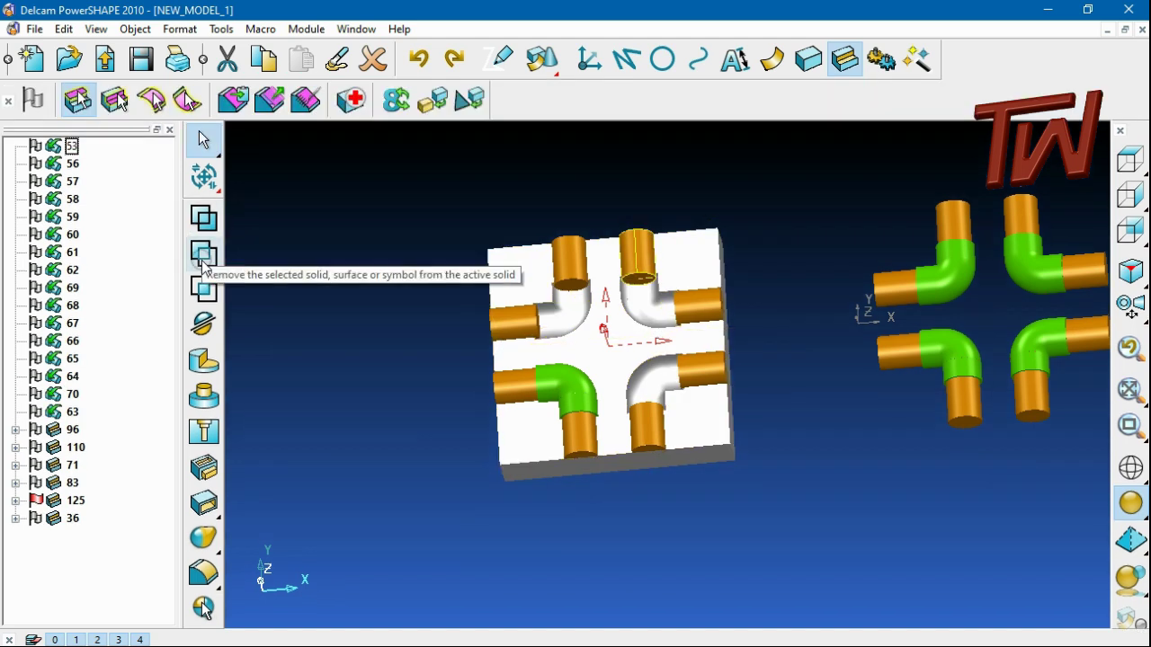
click(203, 262)
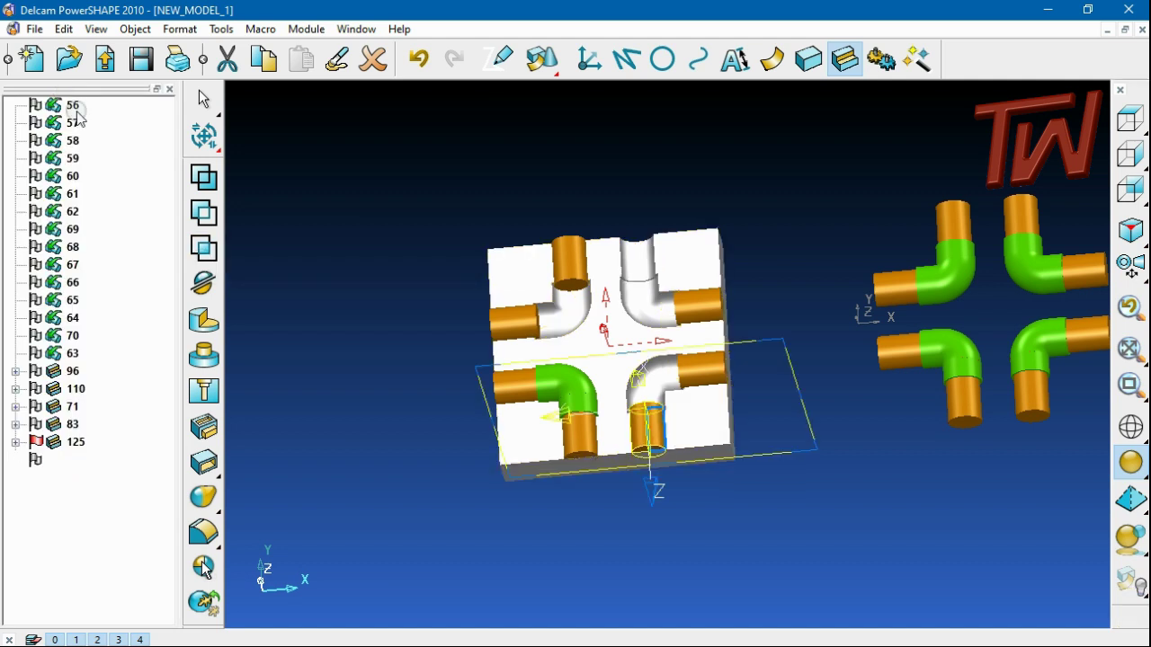
Subtract the three remaining pipes running along Y from the active block.
click(76, 121)
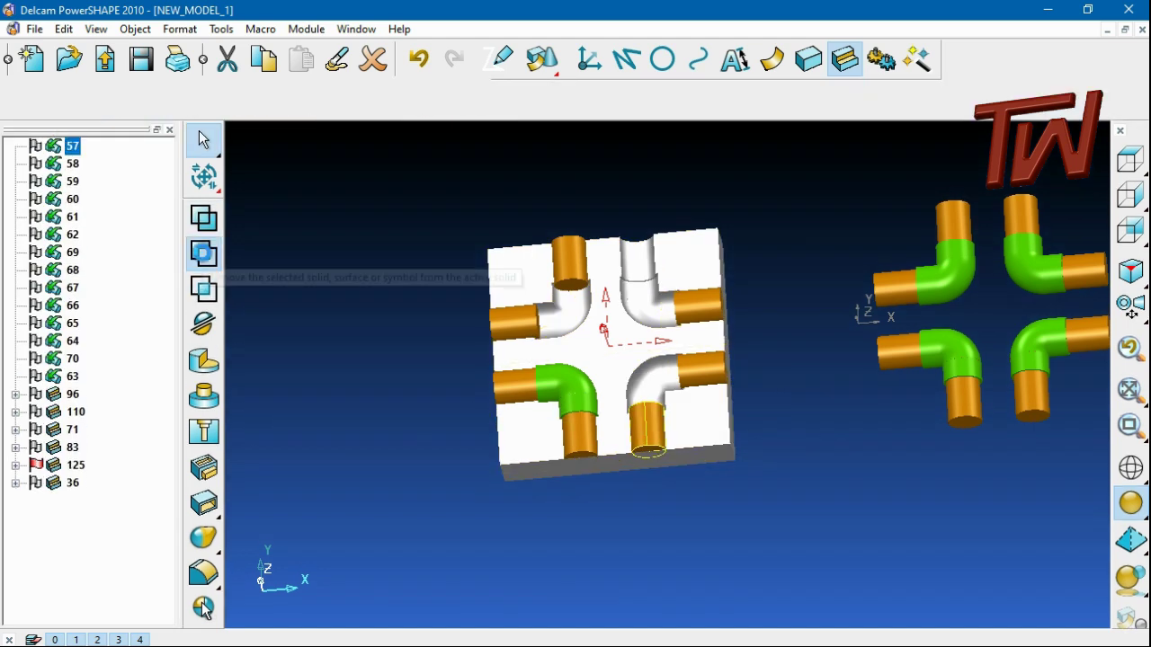
click(203, 253)
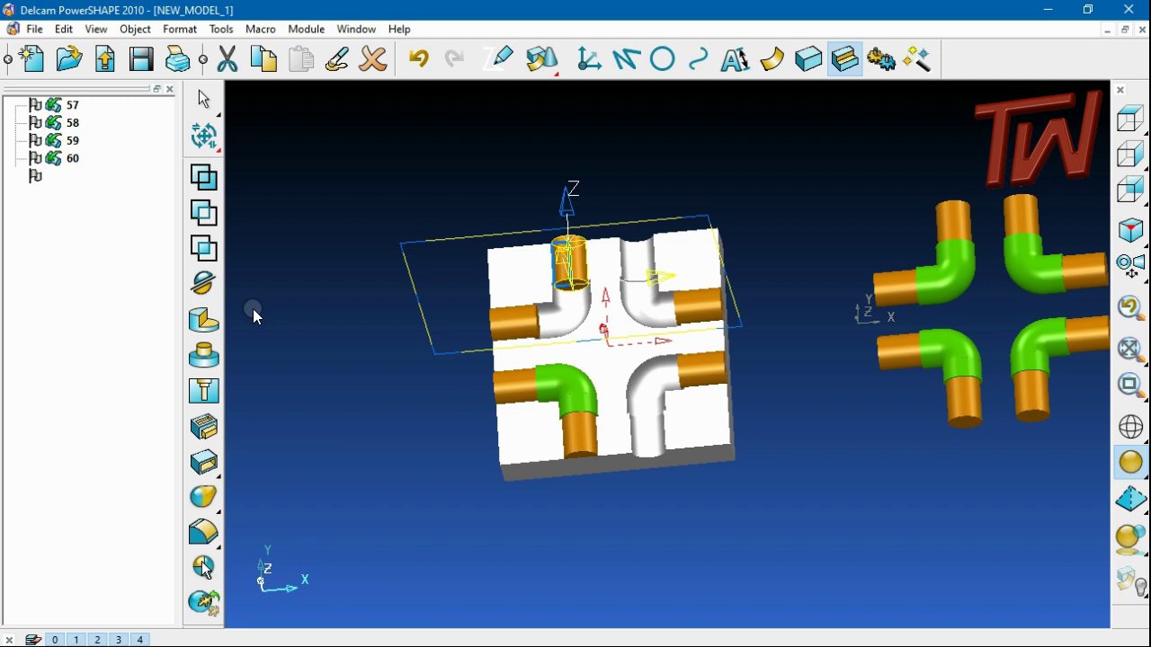
click(255, 316)
click(119, 100)
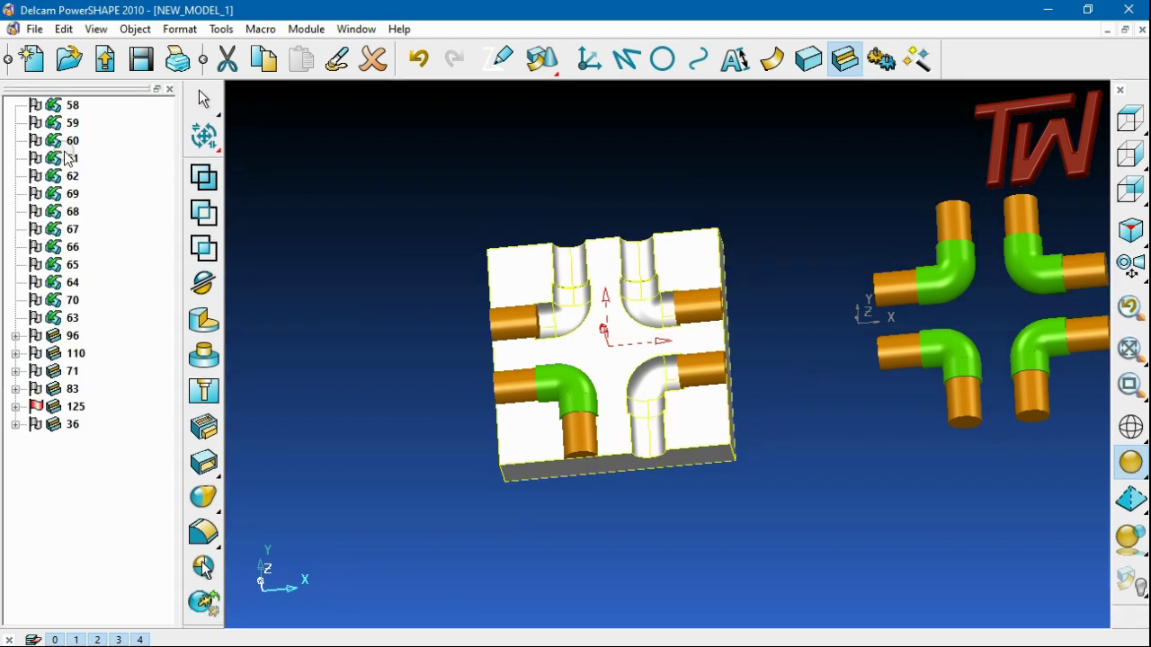
click(71, 112)
click(71, 109)
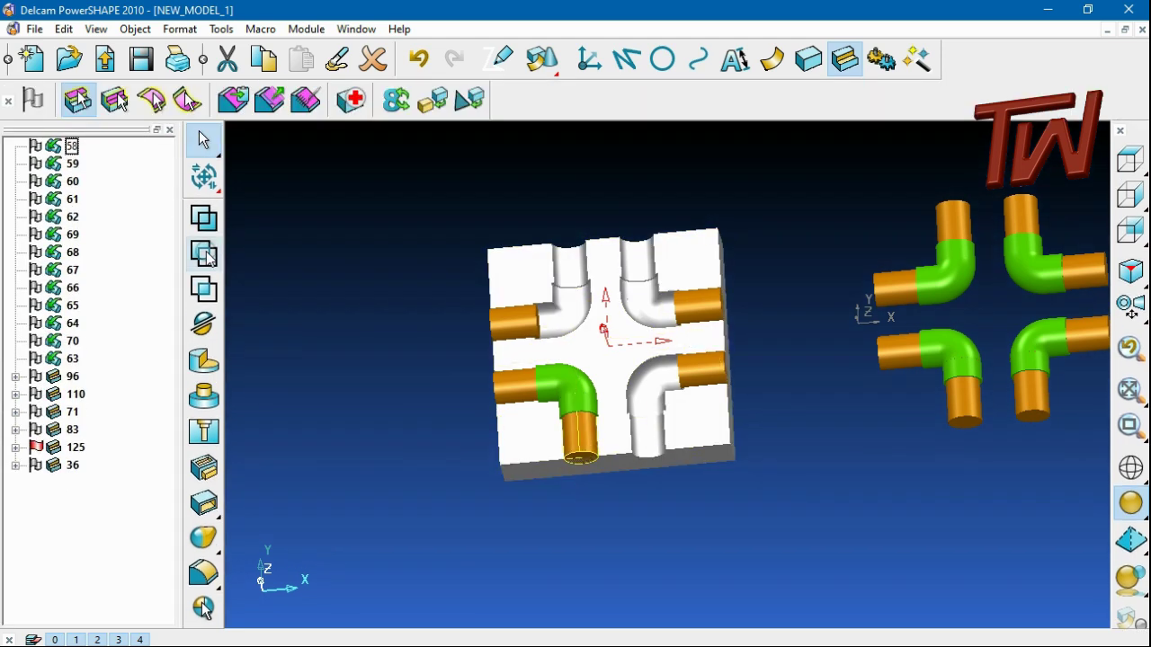
click(119, 101)
Try to subtract the pipe running along X in the negative X, negative Y quadrant from the block, and undo it.
click(139, 169)
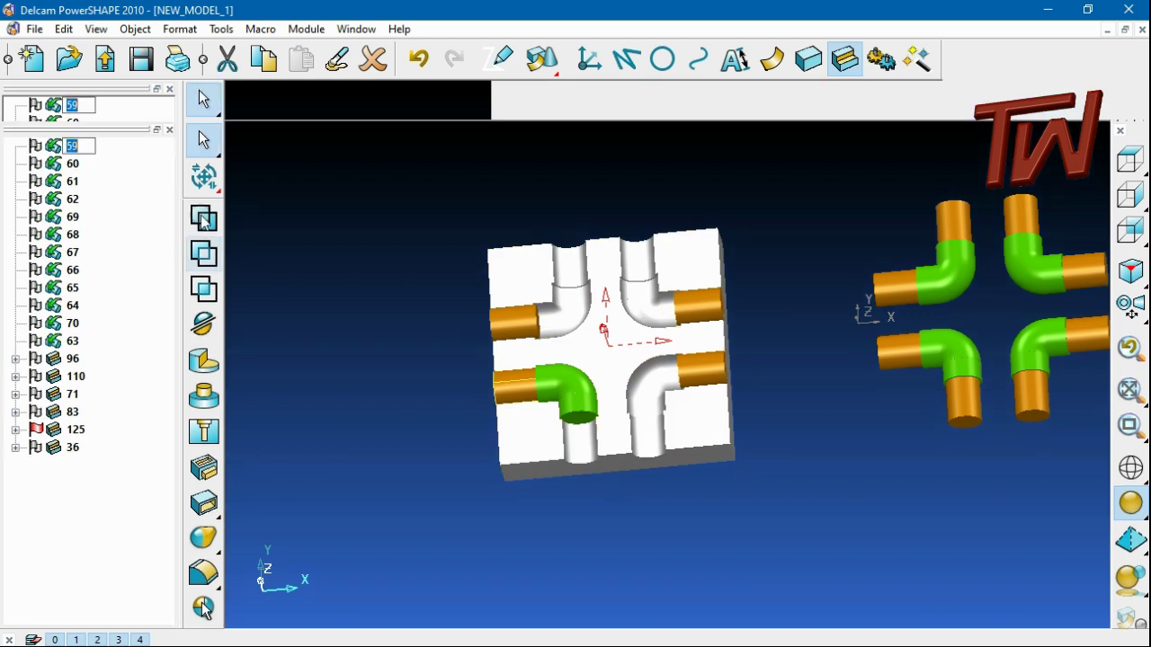
click(204, 223)
key(ctrl+z)
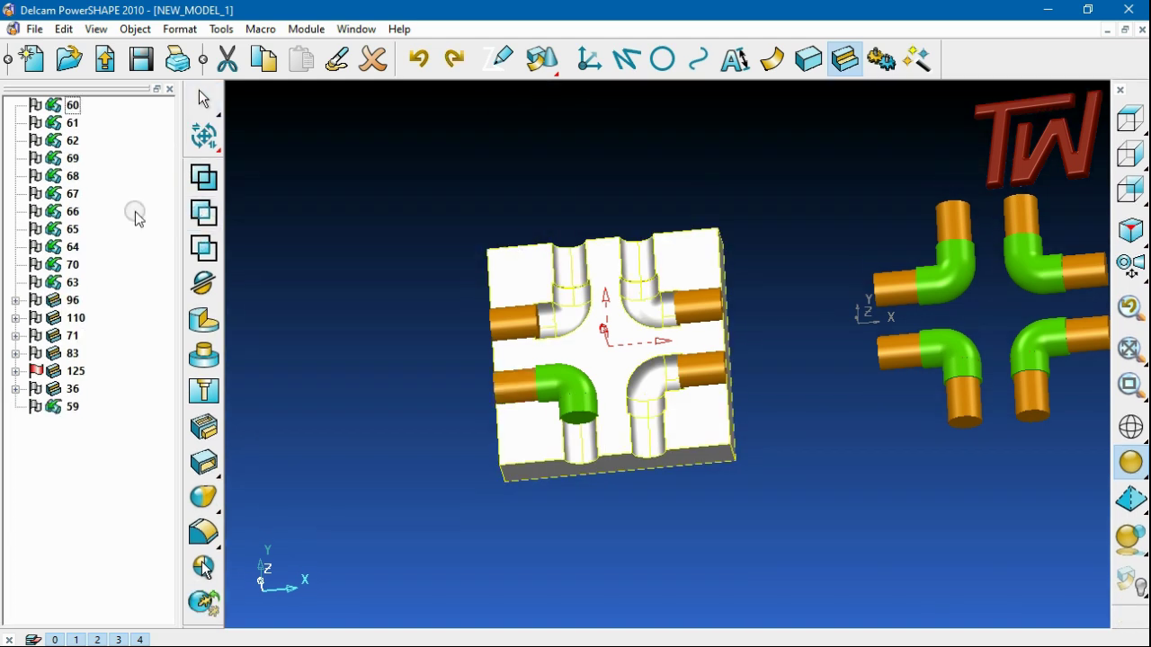
Subtract the four pipes running along X and the remaining elbow in the negative X, negative Y quadrant from the block.
click(71, 106)
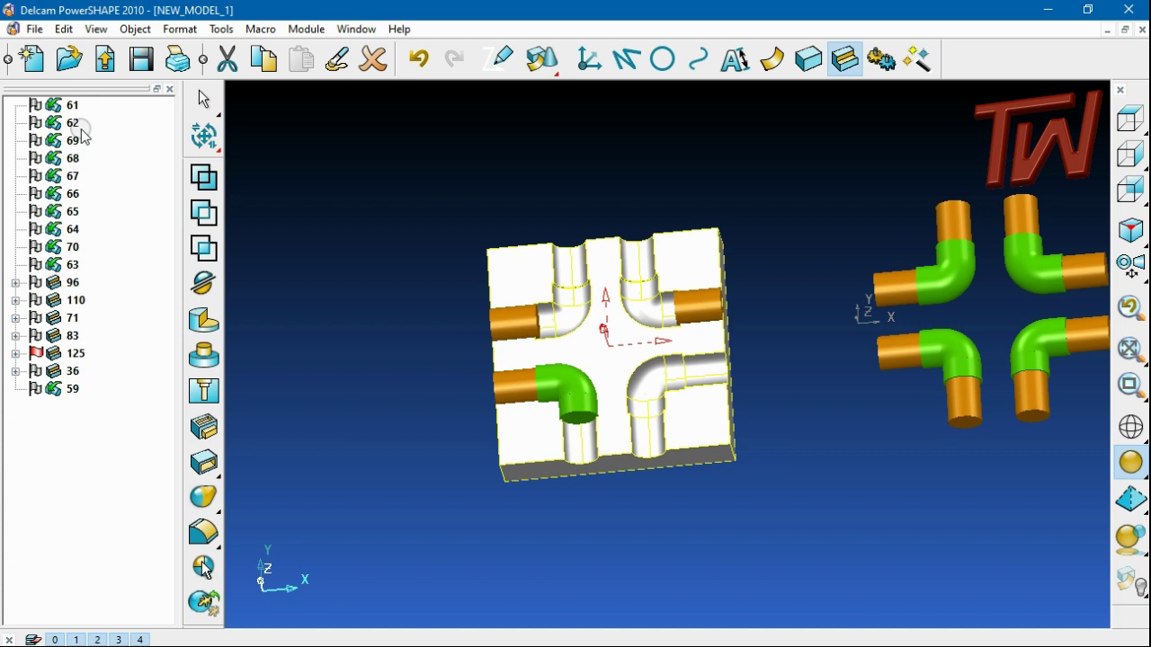
click(205, 285)
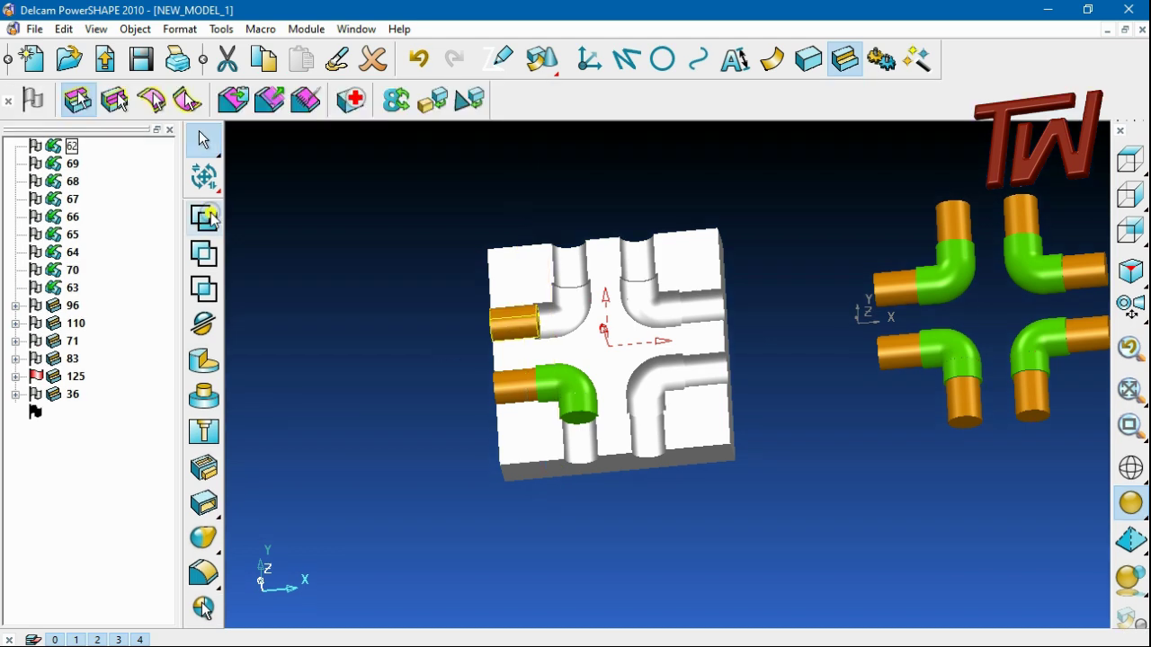
click(210, 218)
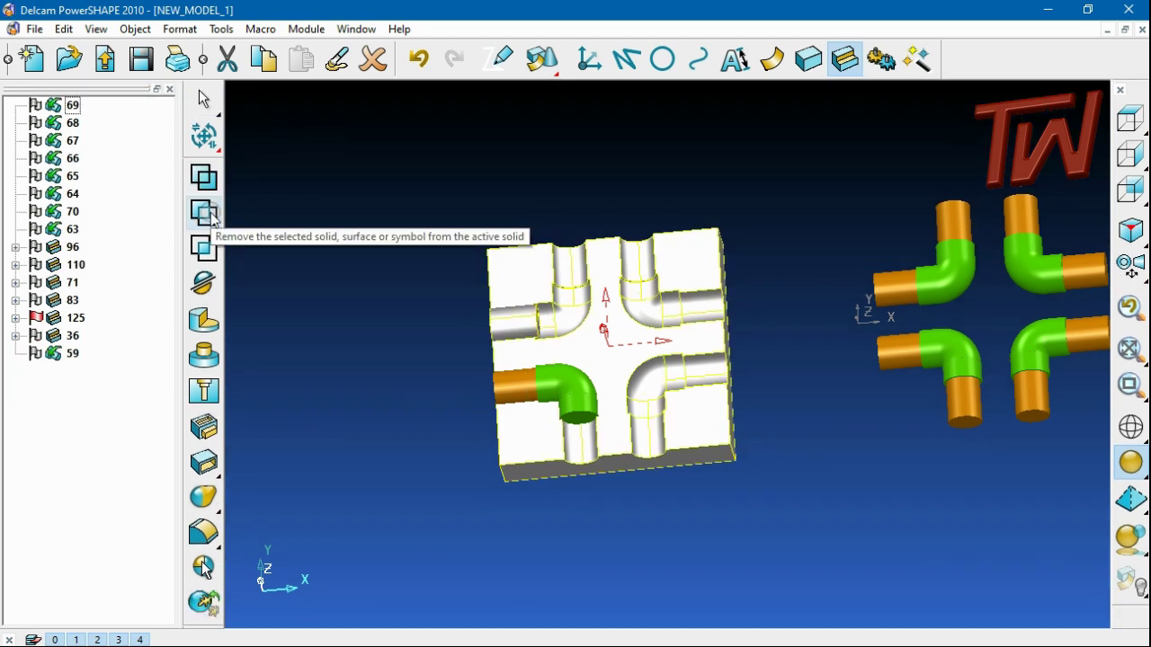
key(ctrl+z)
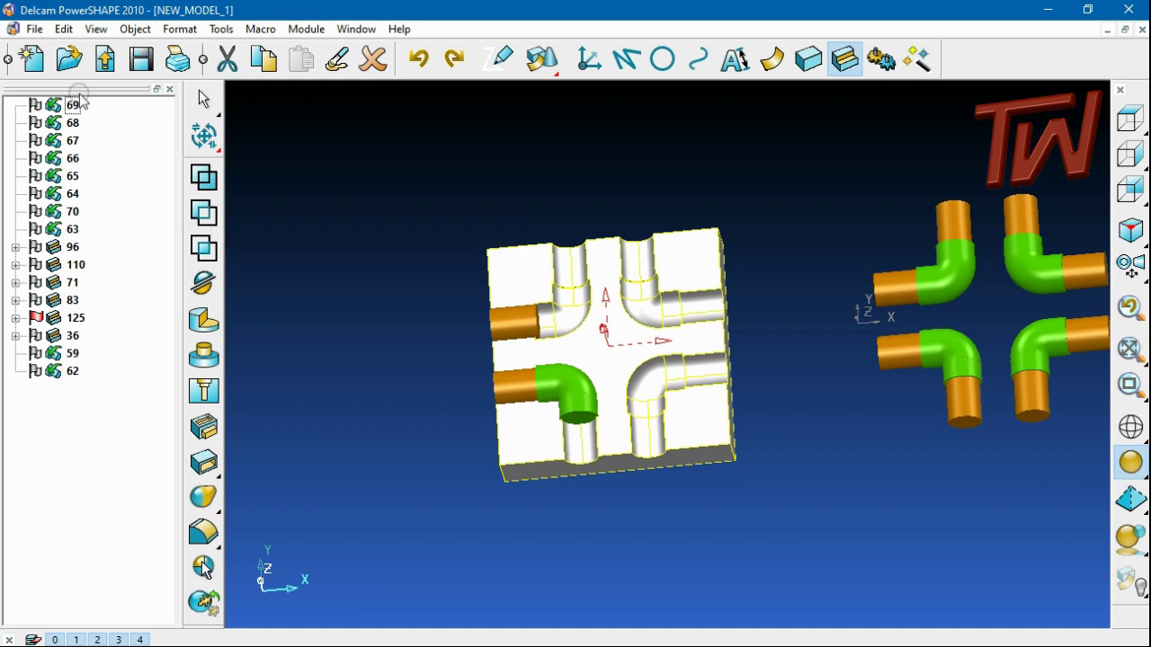
click(344, 342)
click(75, 412)
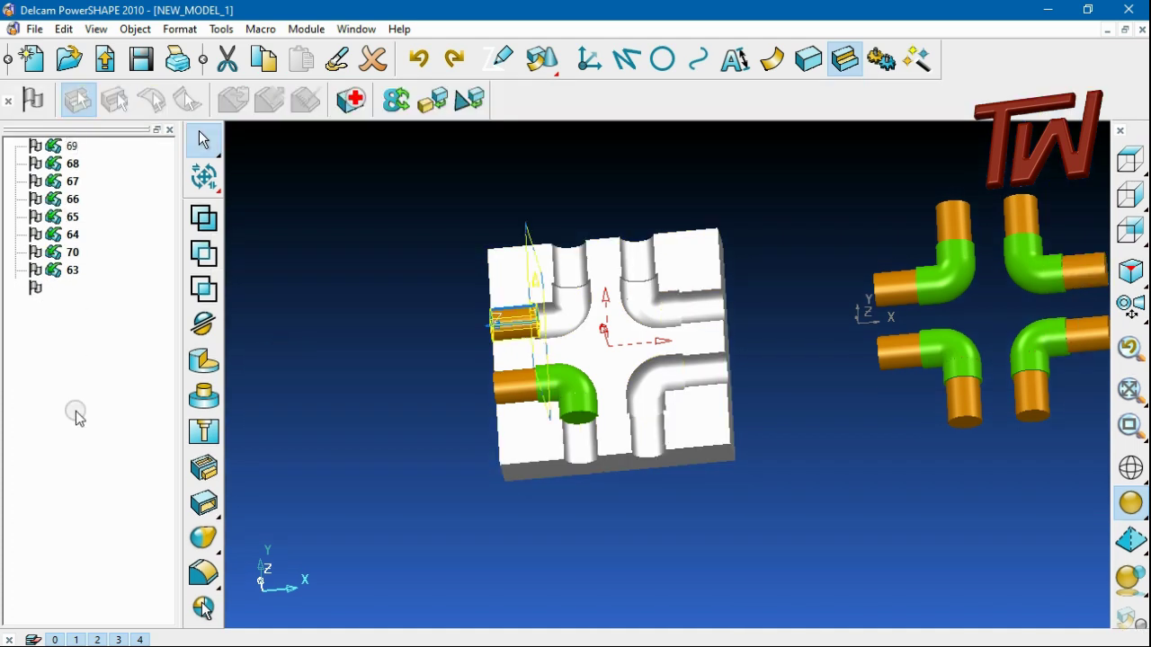
click(212, 257)
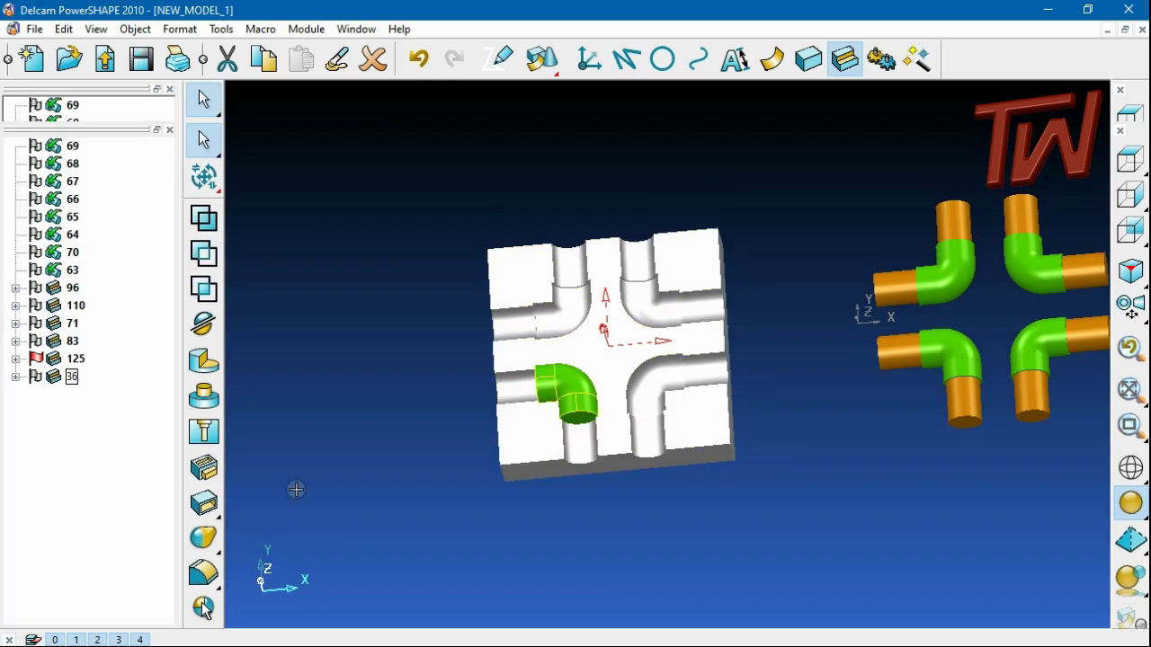
click(208, 266)
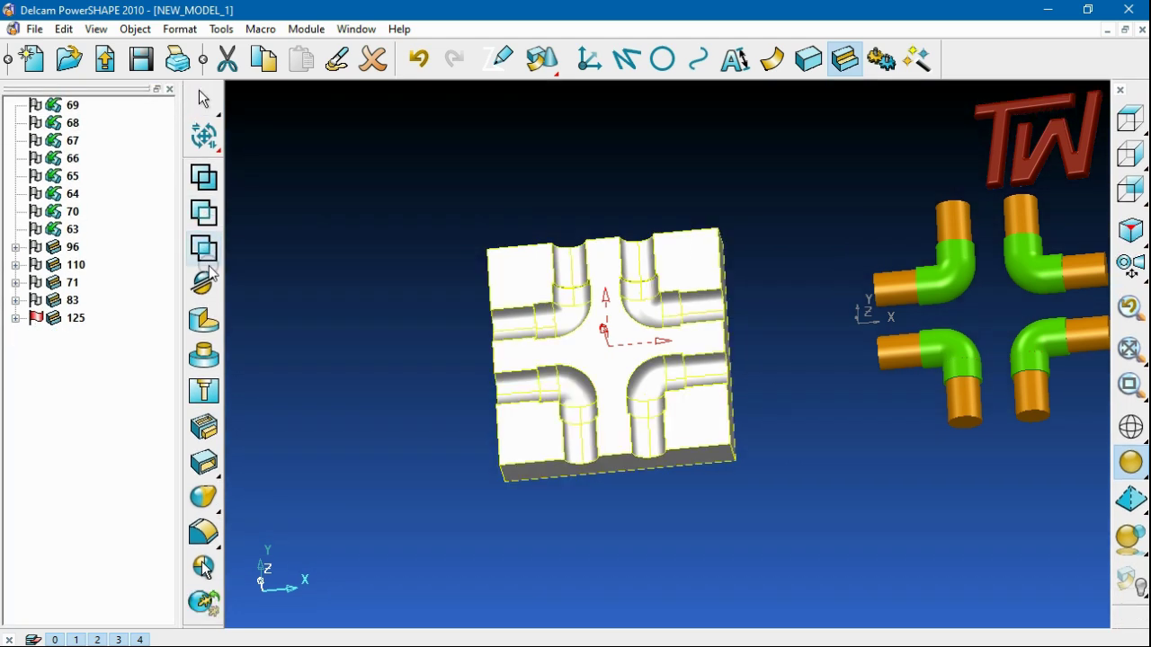
Assign the metallic material Metal13 to all the pipes of the coloured copy beside the block.
scroll(737, 514, down, 2)
middle_drag(737, 514, 628, 317)
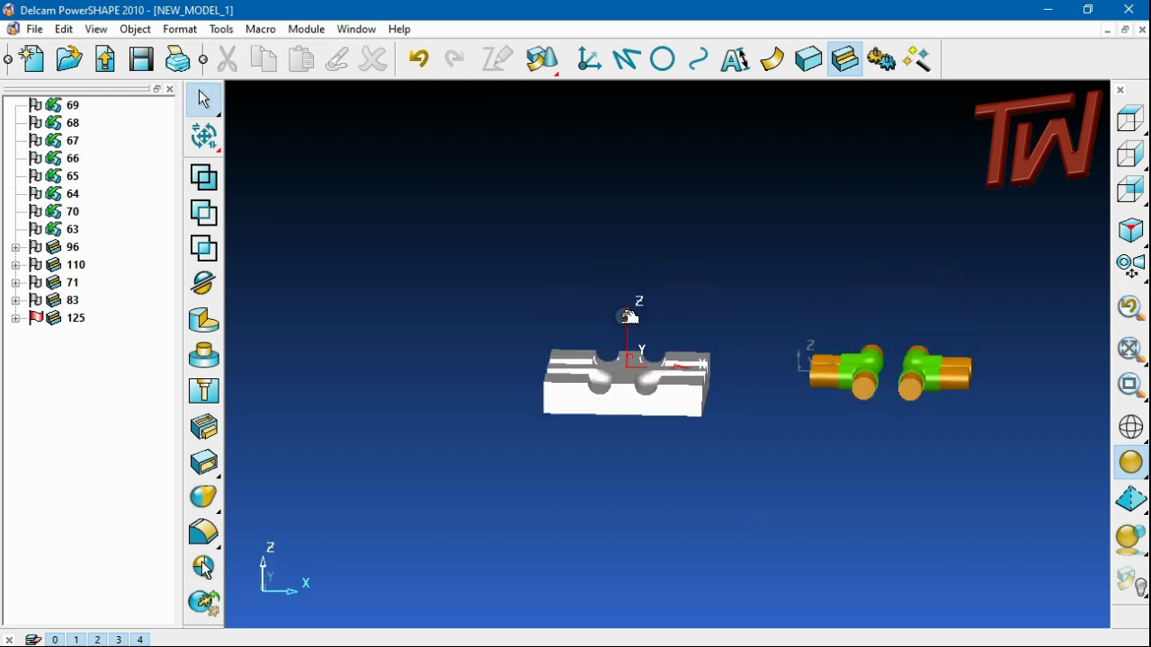
click(496, 334)
scroll(625, 322, up, 2)
key(ctrl+5)
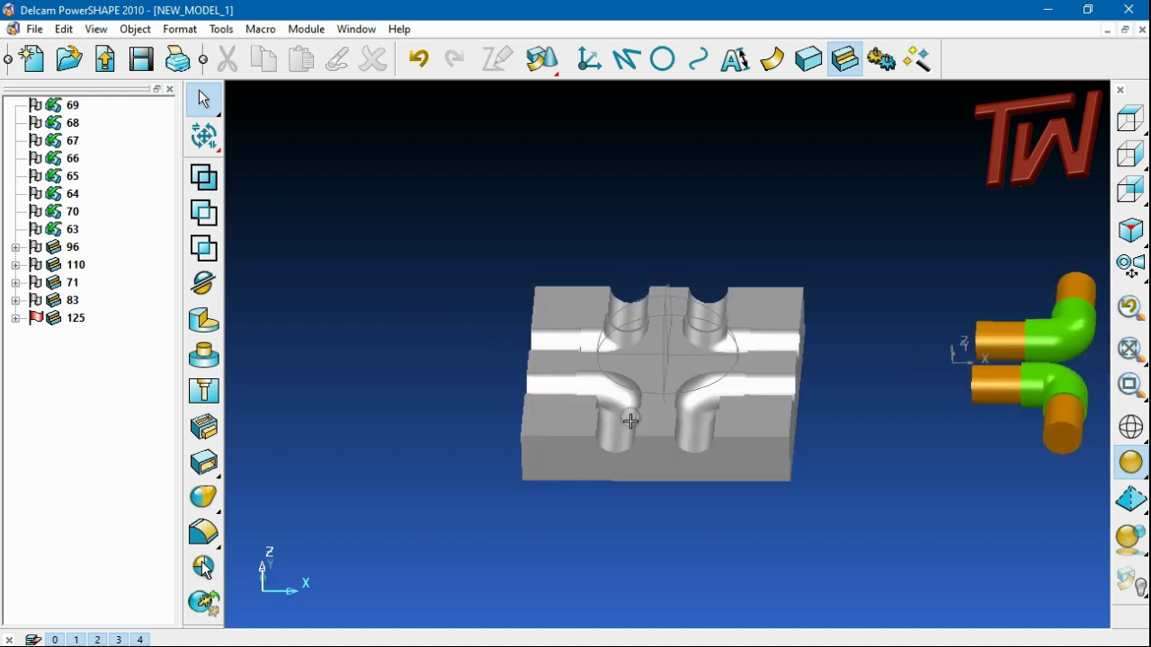
click(1065, 438)
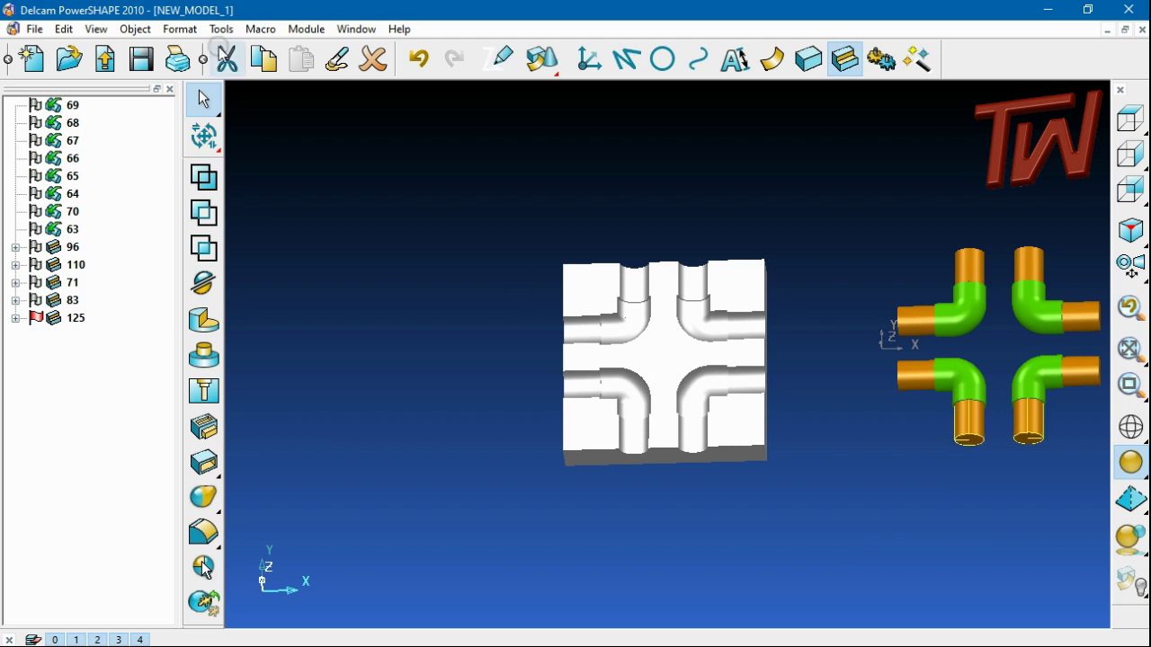
click(179, 30)
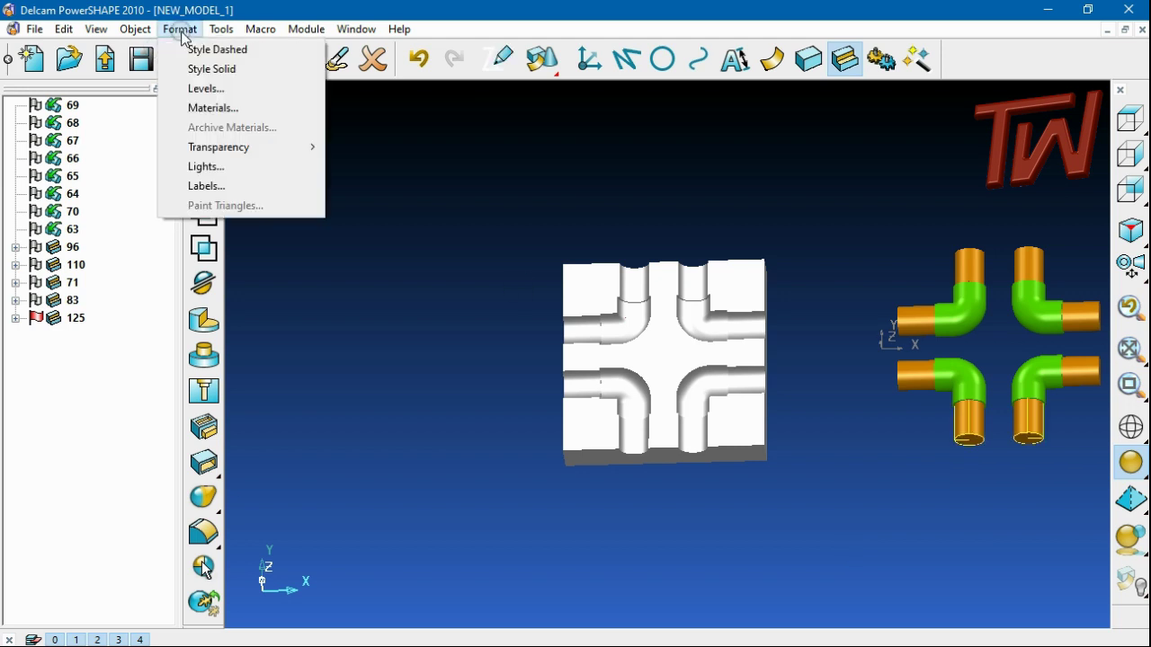
click(203, 107)
click(465, 416)
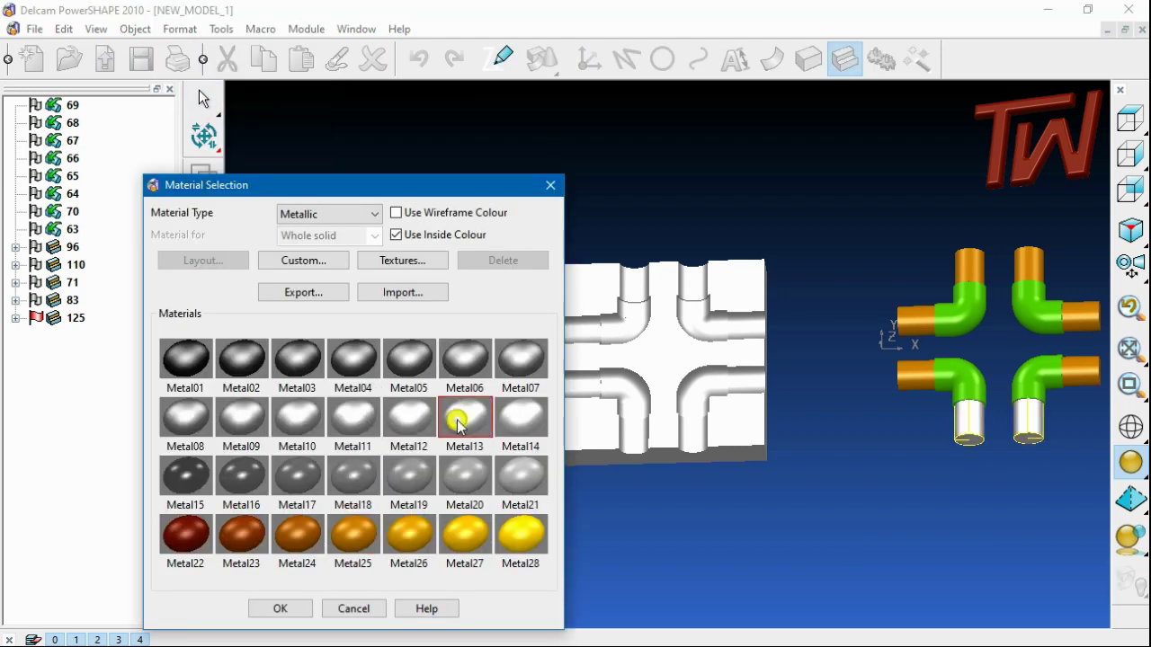
scroll(962, 238, down, 1)
drag(962, 239, 794, 406)
click(1018, 280)
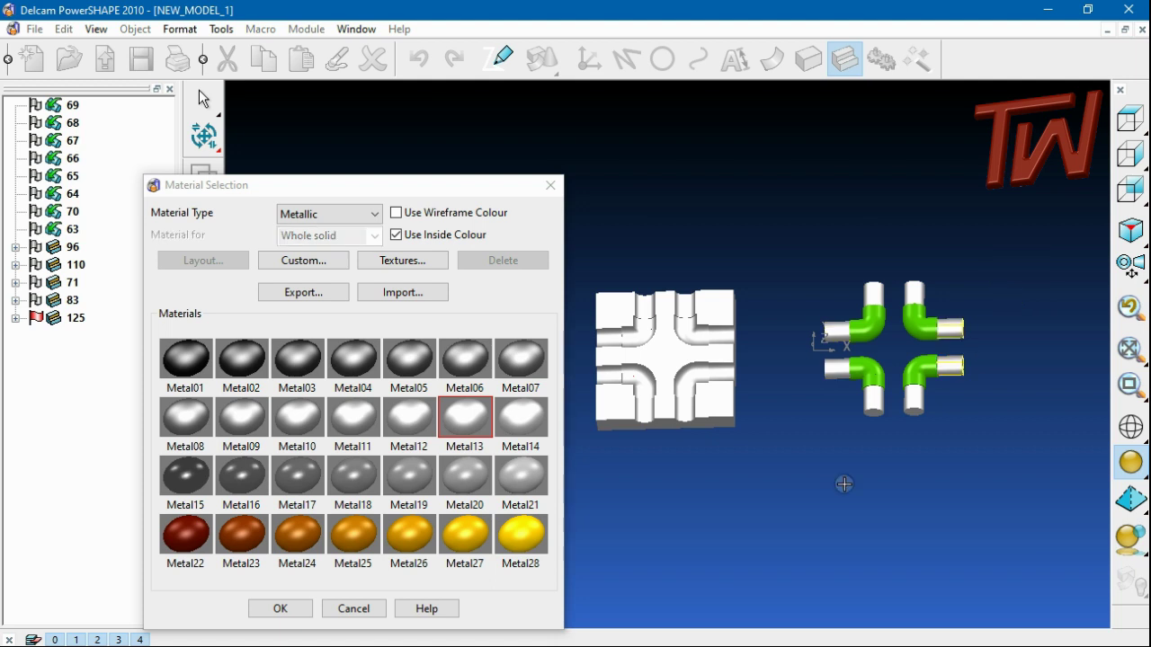
click(239, 630)
Move the whole coloured copy of elbows and pipes onto the block so the parts sit in their grooves.
drag(1005, 252, 794, 492)
click(203, 135)
click(203, 279)
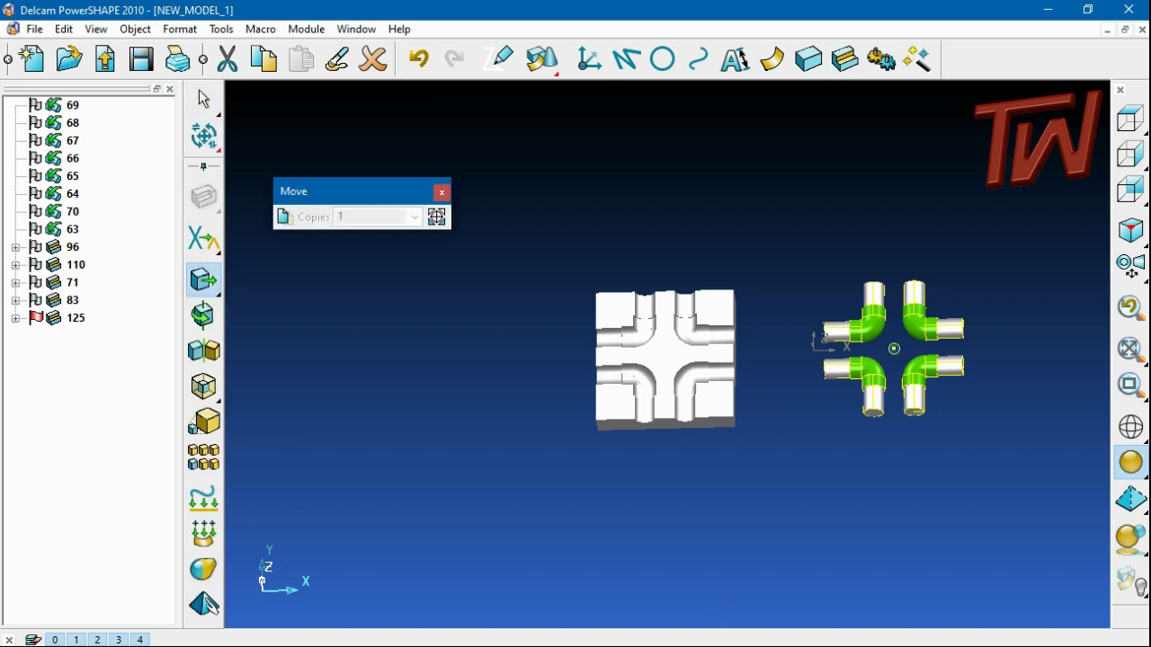
click(672, 418)
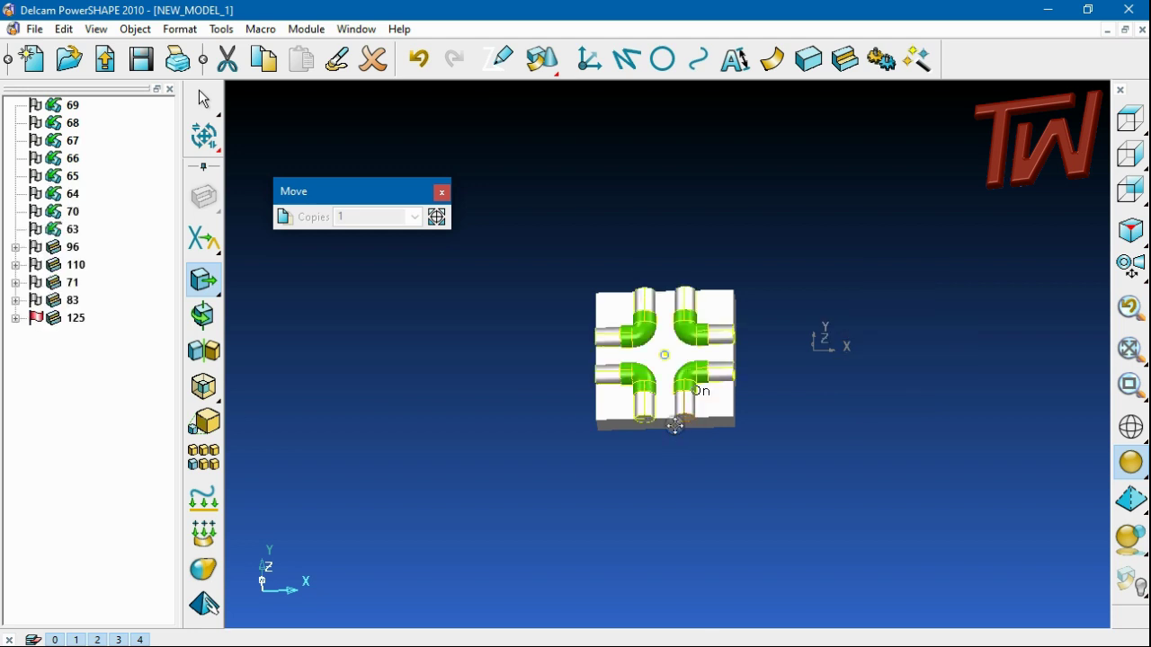
click(441, 193)
Deselect the elbows and pipes and examine how they sit in the block's grooves from several angles.
middle_drag(662, 336, 1143, 209)
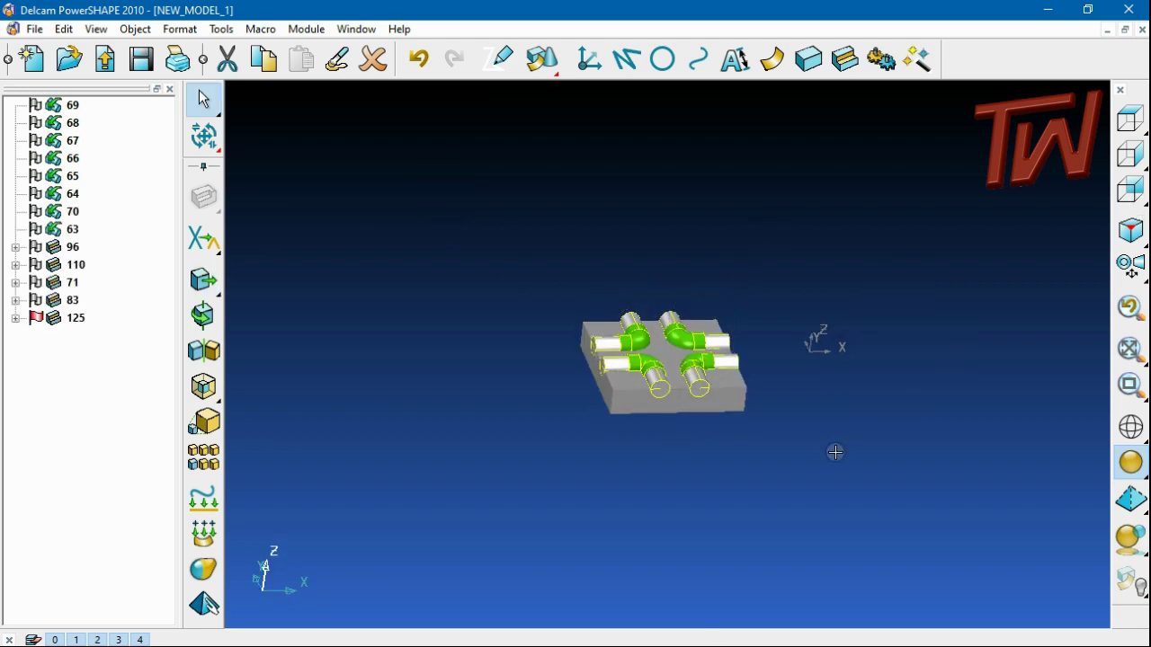
click(791, 457)
scroll(743, 465, up, 5)
scroll(698, 401, down, 3)
scroll(665, 125, up, 3)
middle_drag(664, 125, 925, 378)
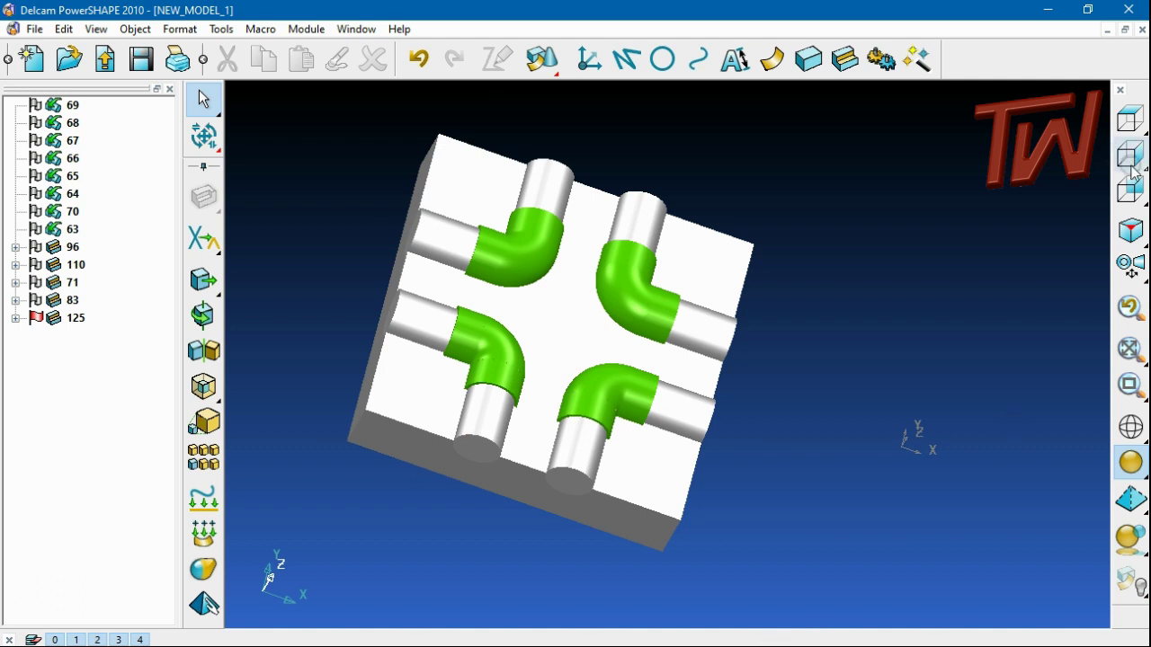
mouse_move(1130, 189)
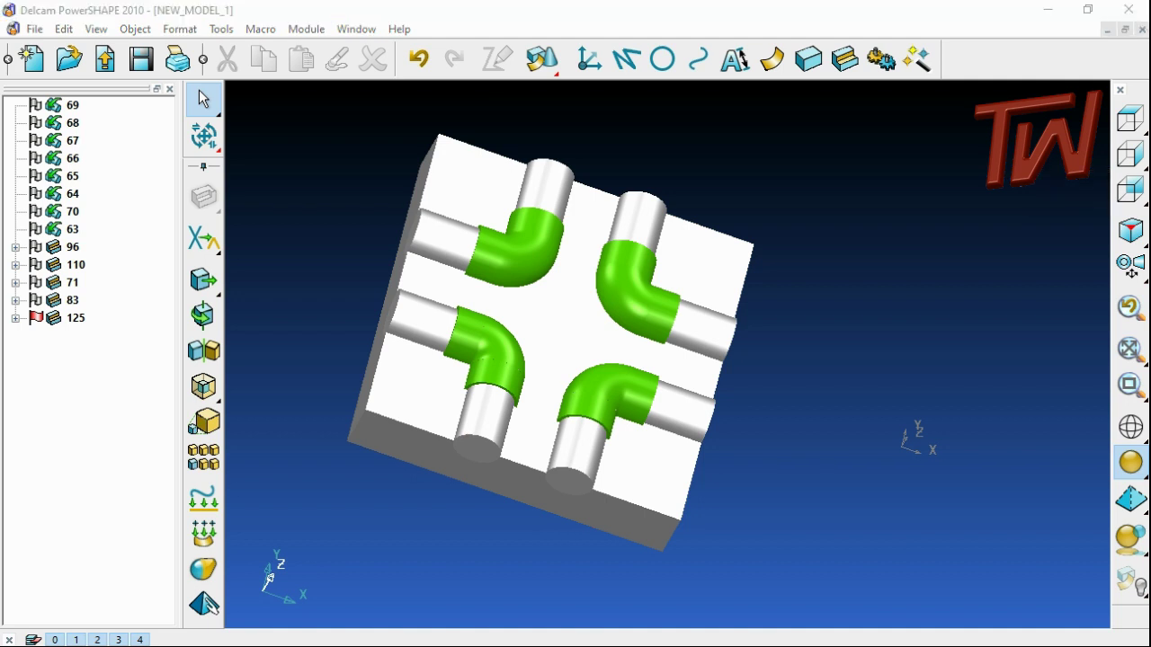
key(super)
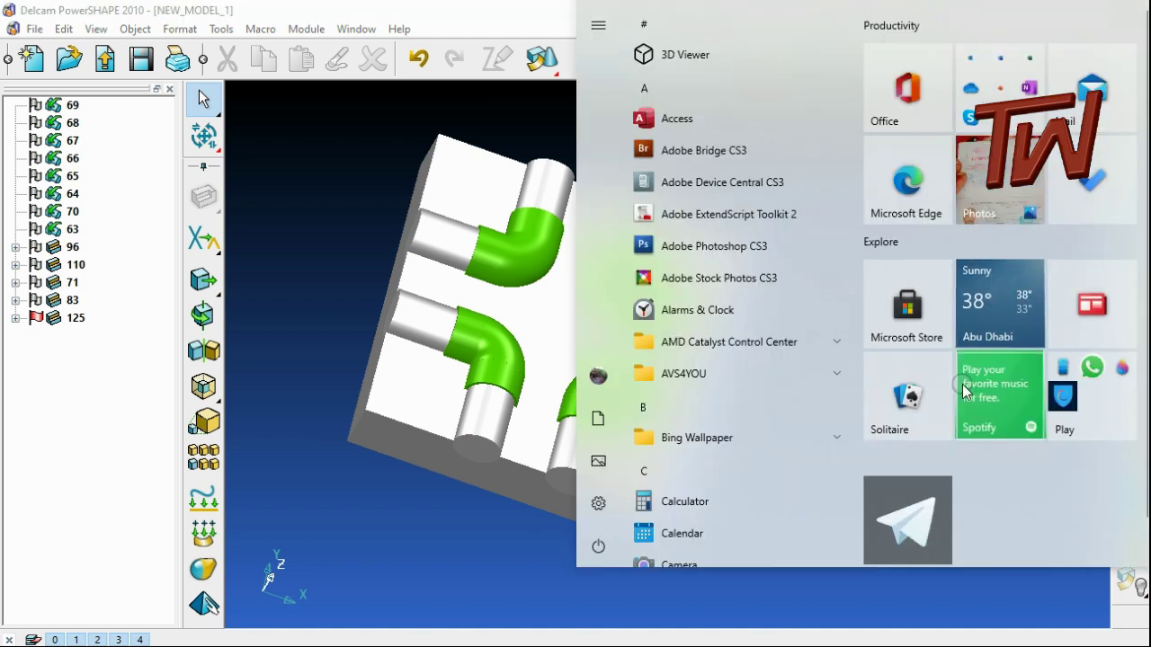
click(1057, 613)
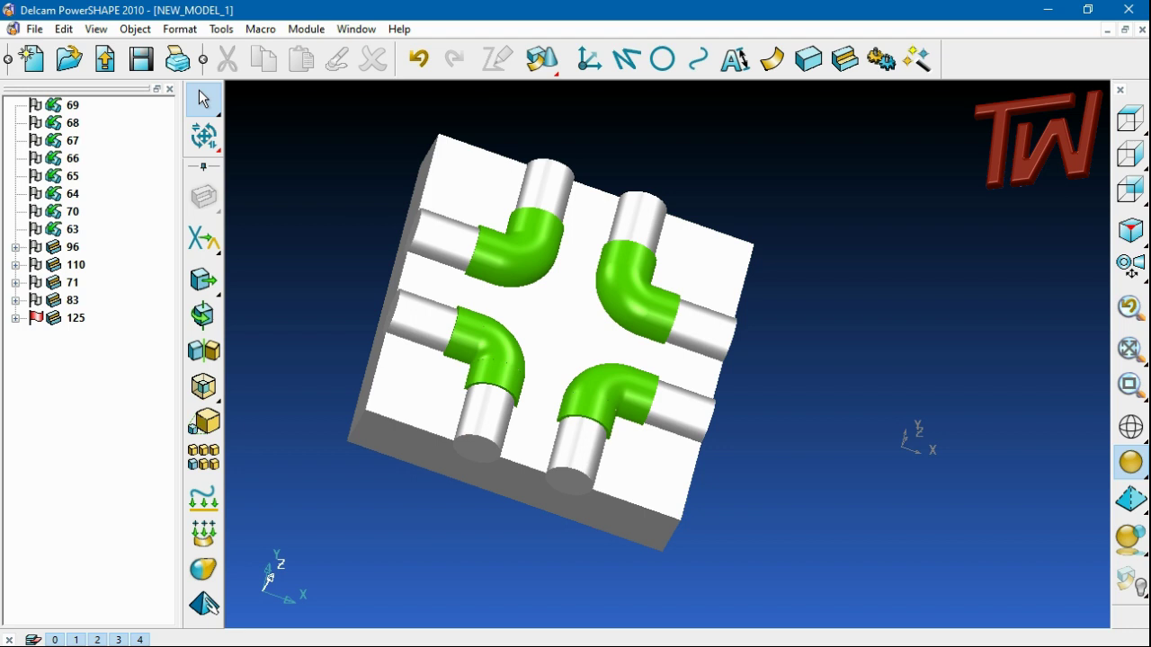